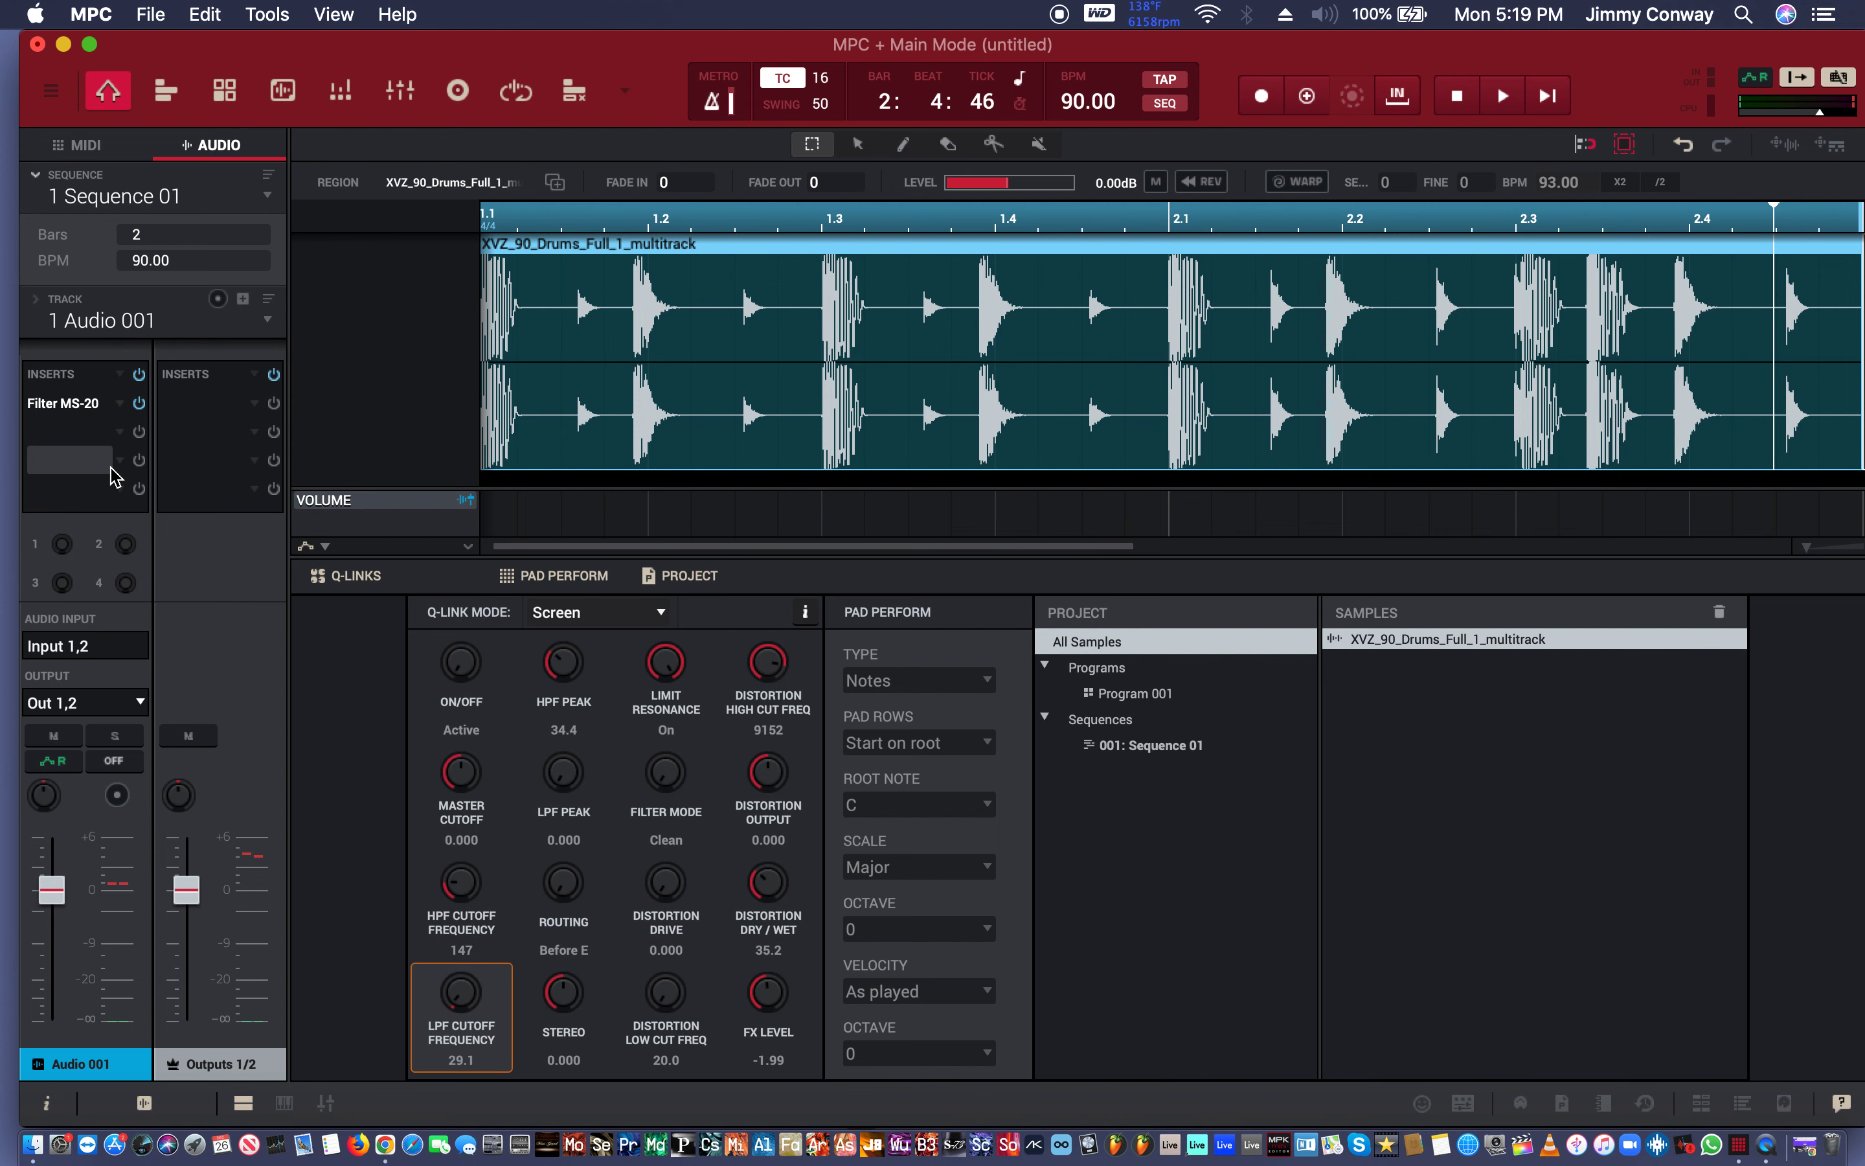
Start playback of the drum loop, open the Filter MS-20 insert on Audio 001 and audition presets up to Lead Scratch Hairy.
key("space")
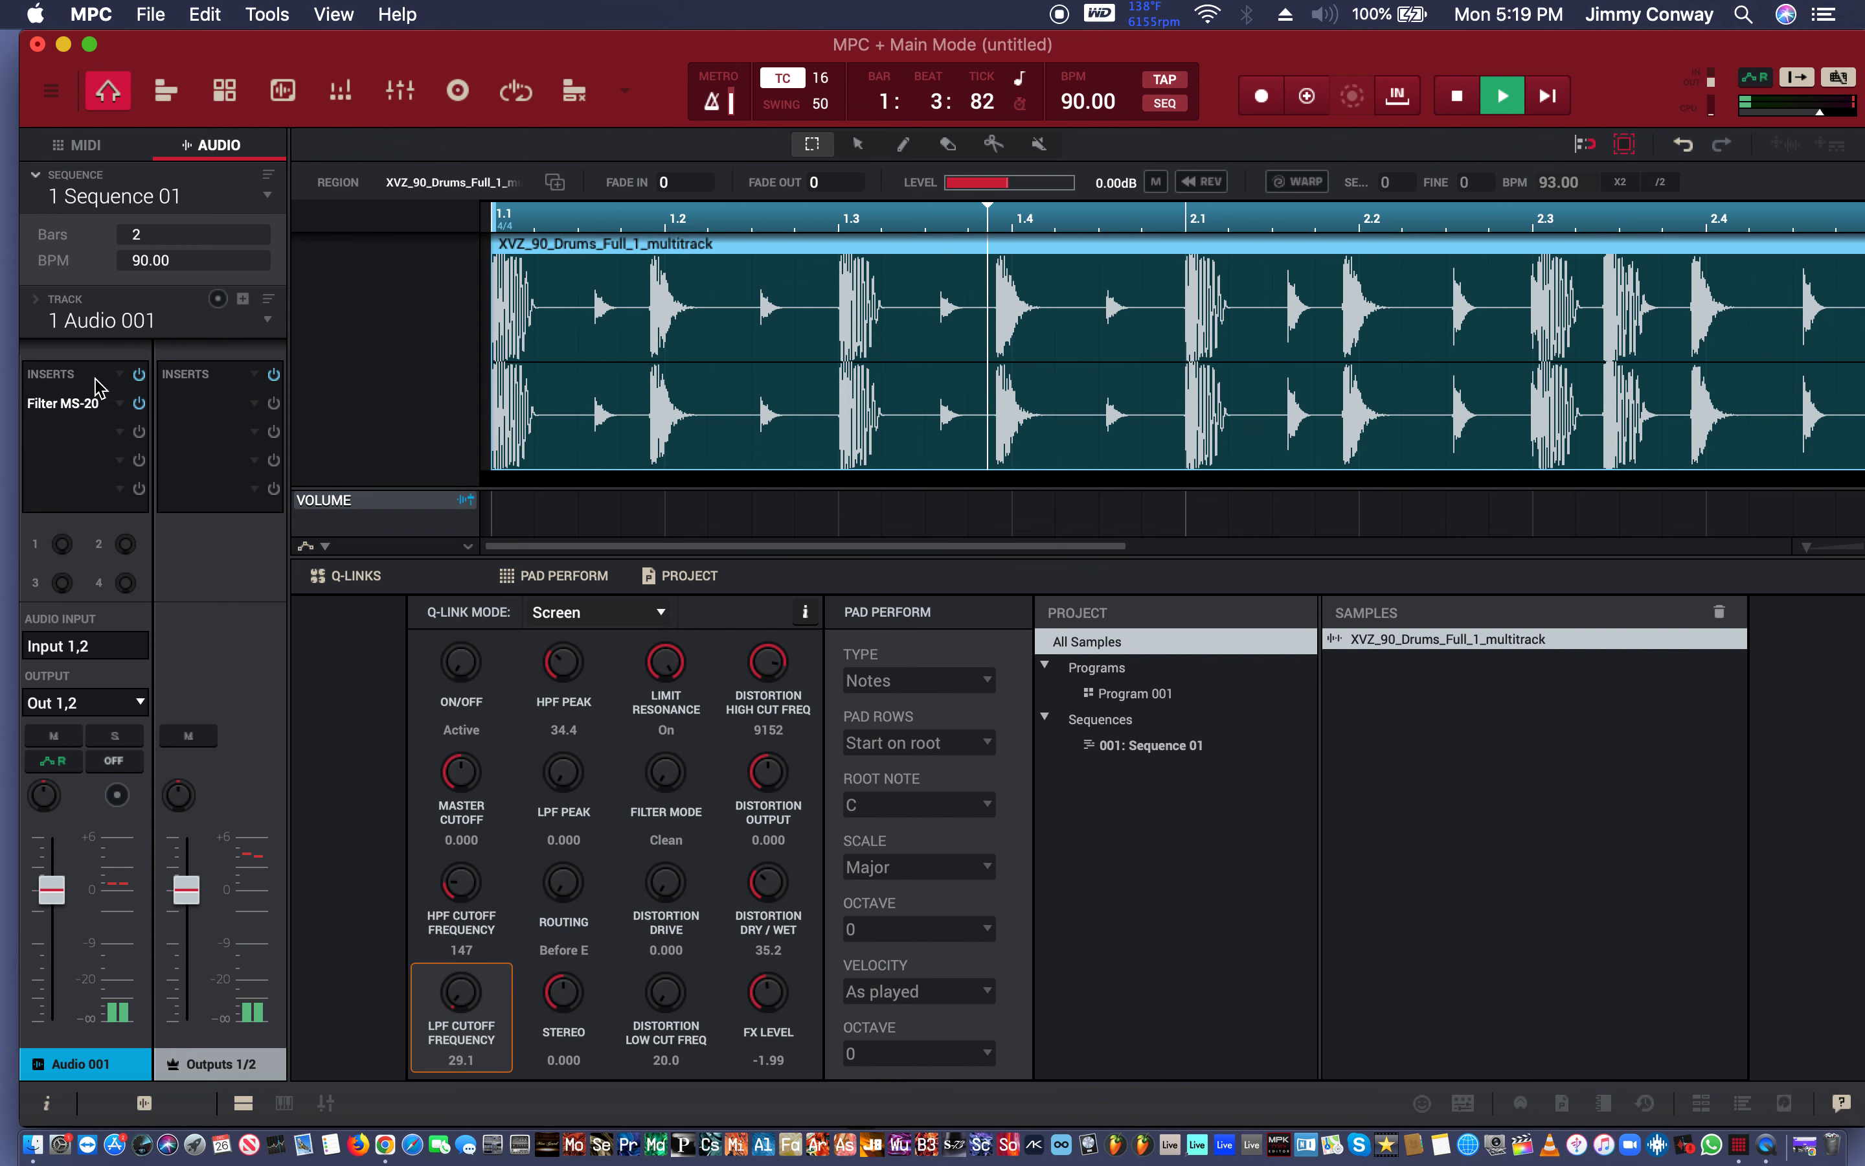
double_click(92, 403)
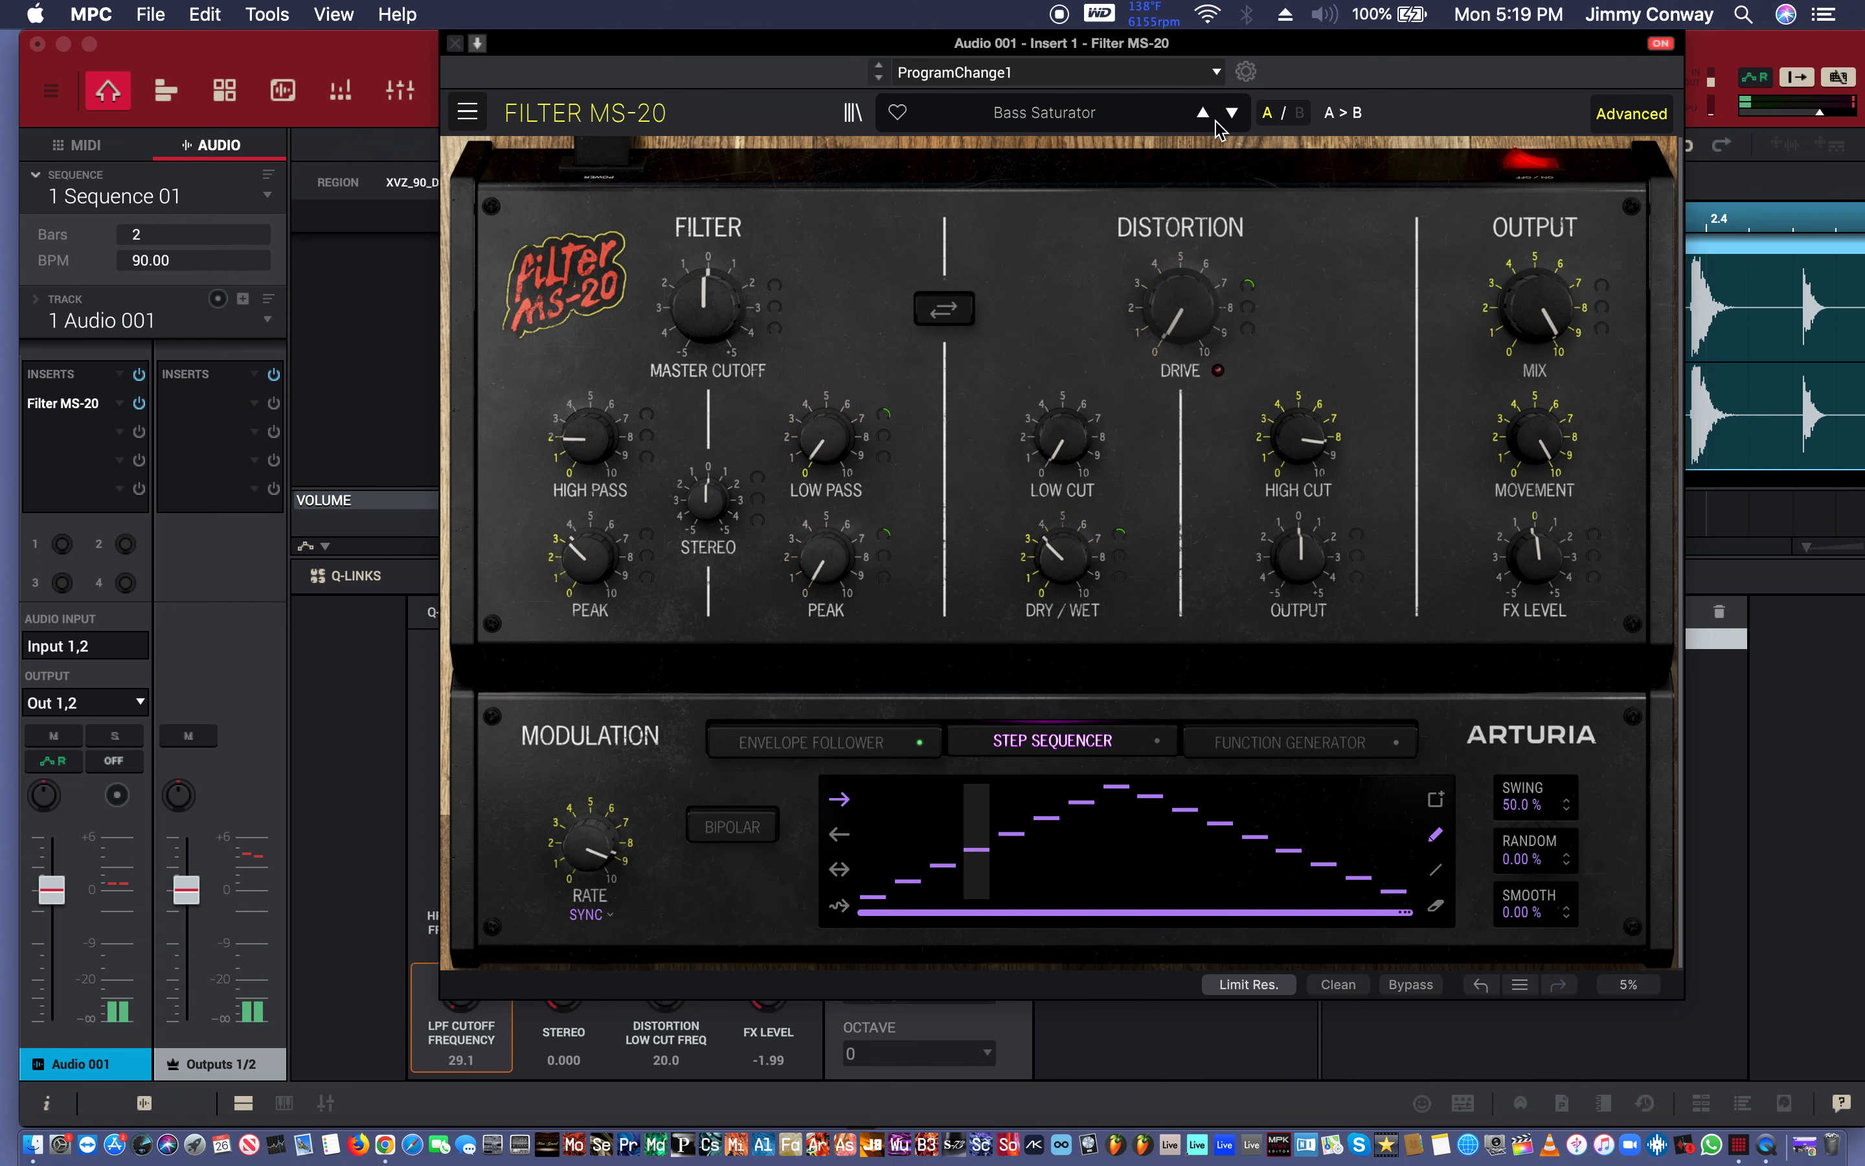
left_click(1233, 113)
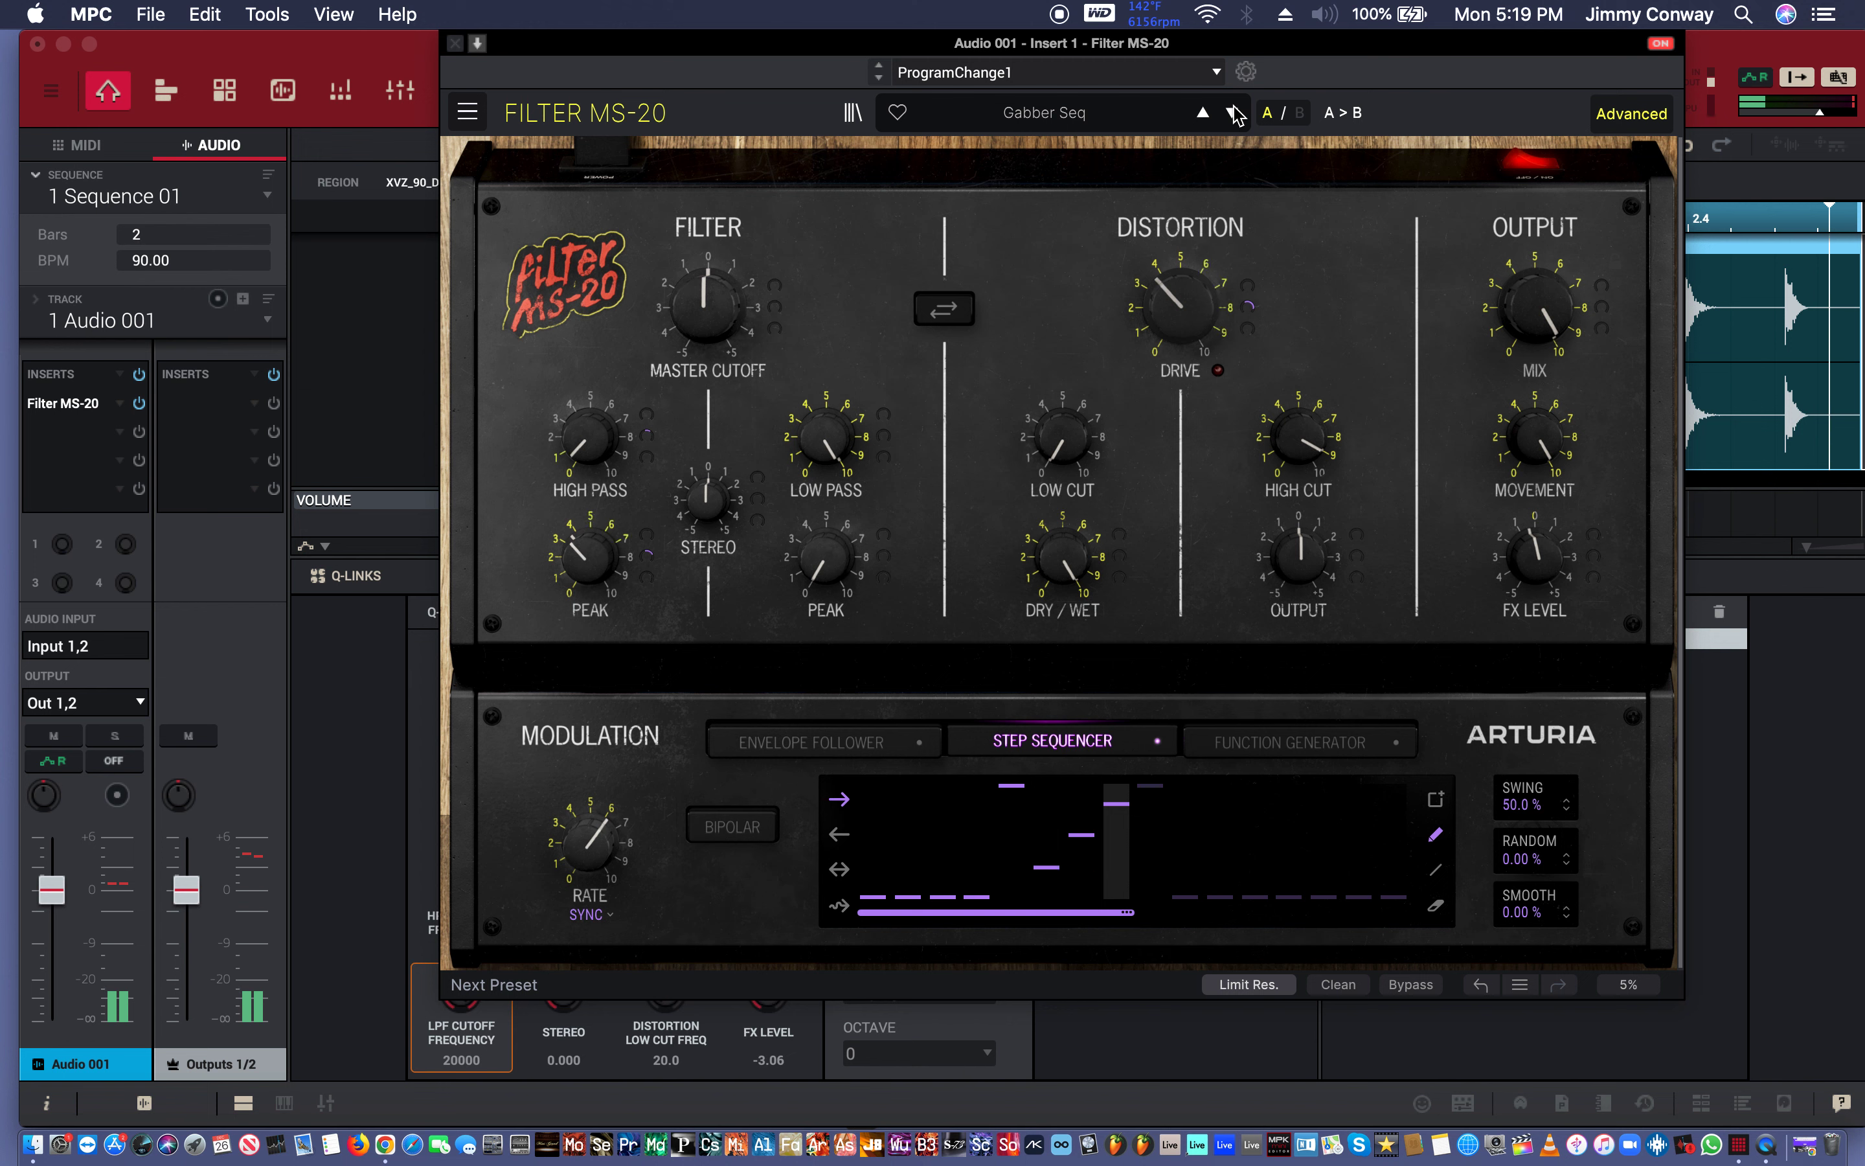
left_click(1234, 114)
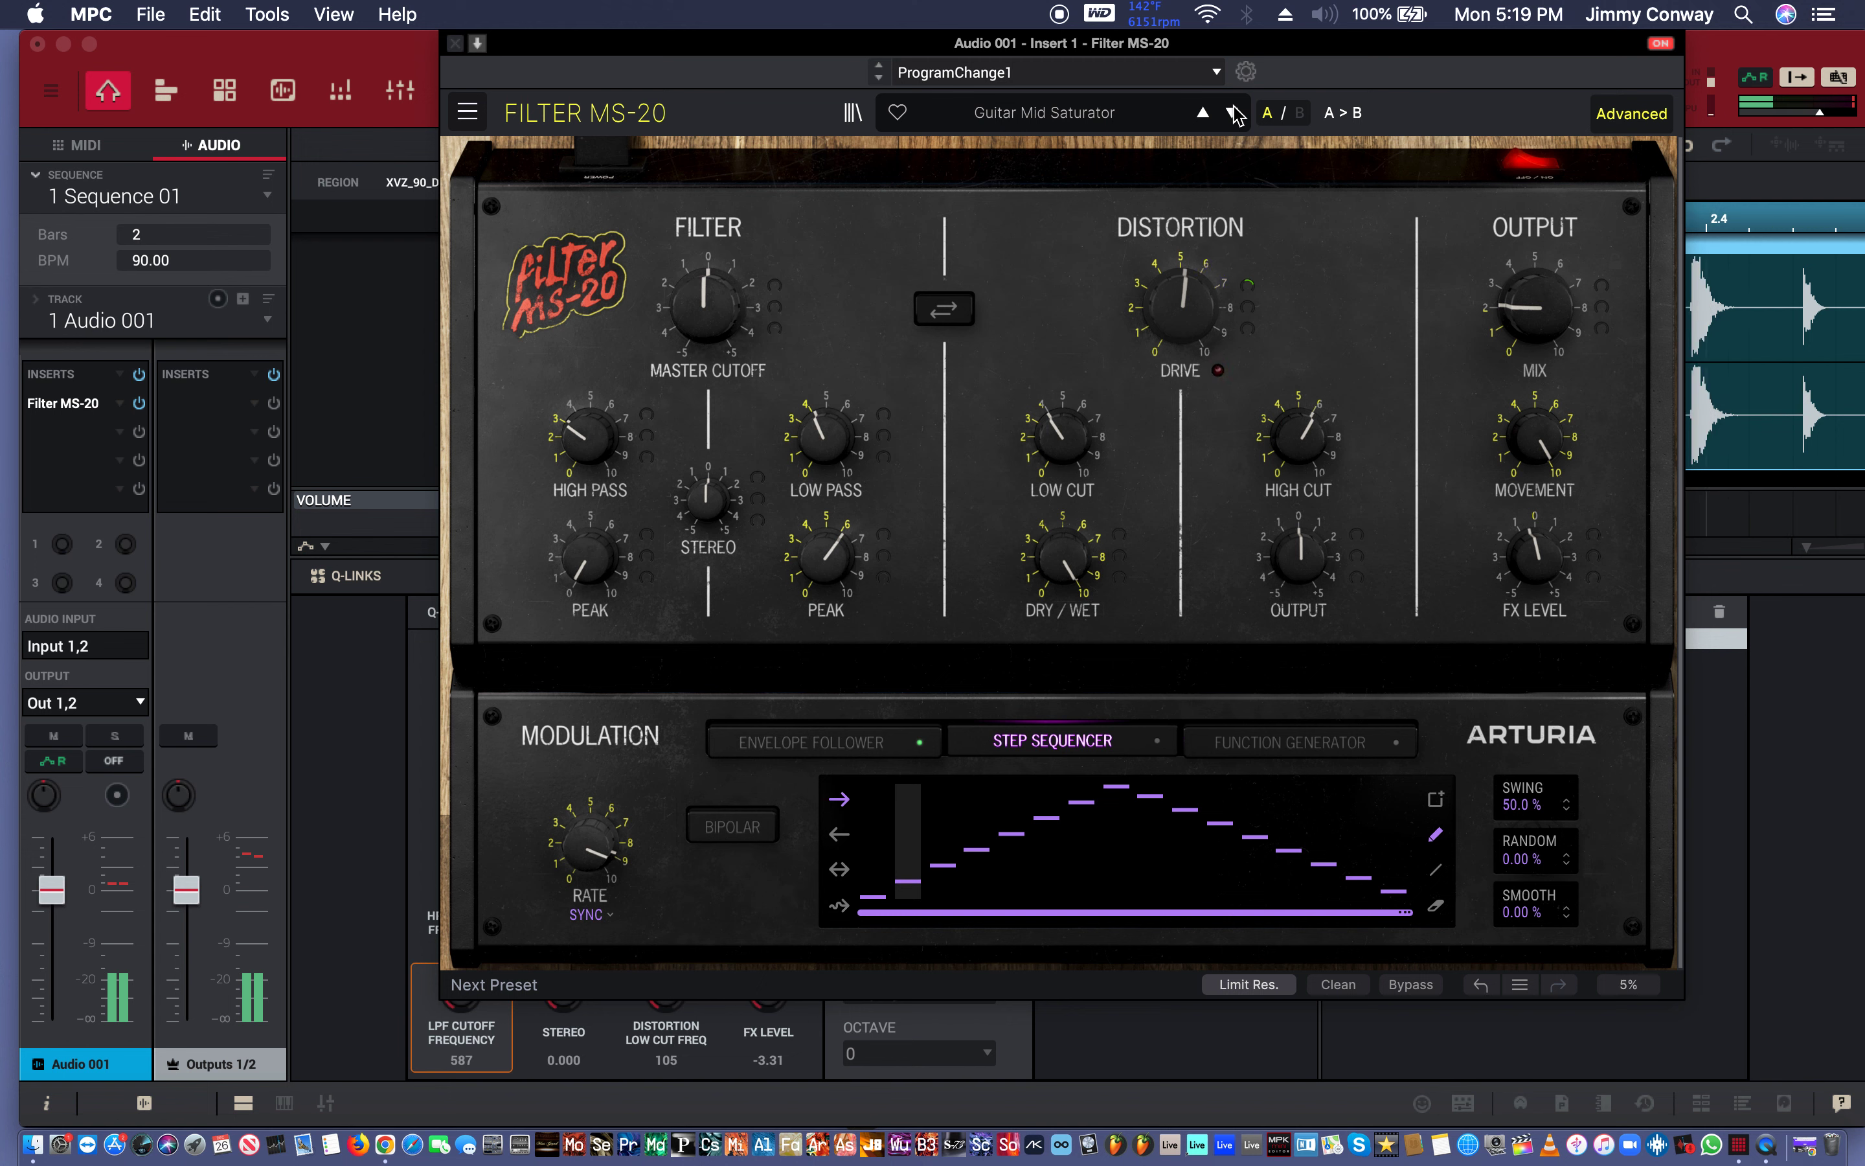
left_click(1234, 114)
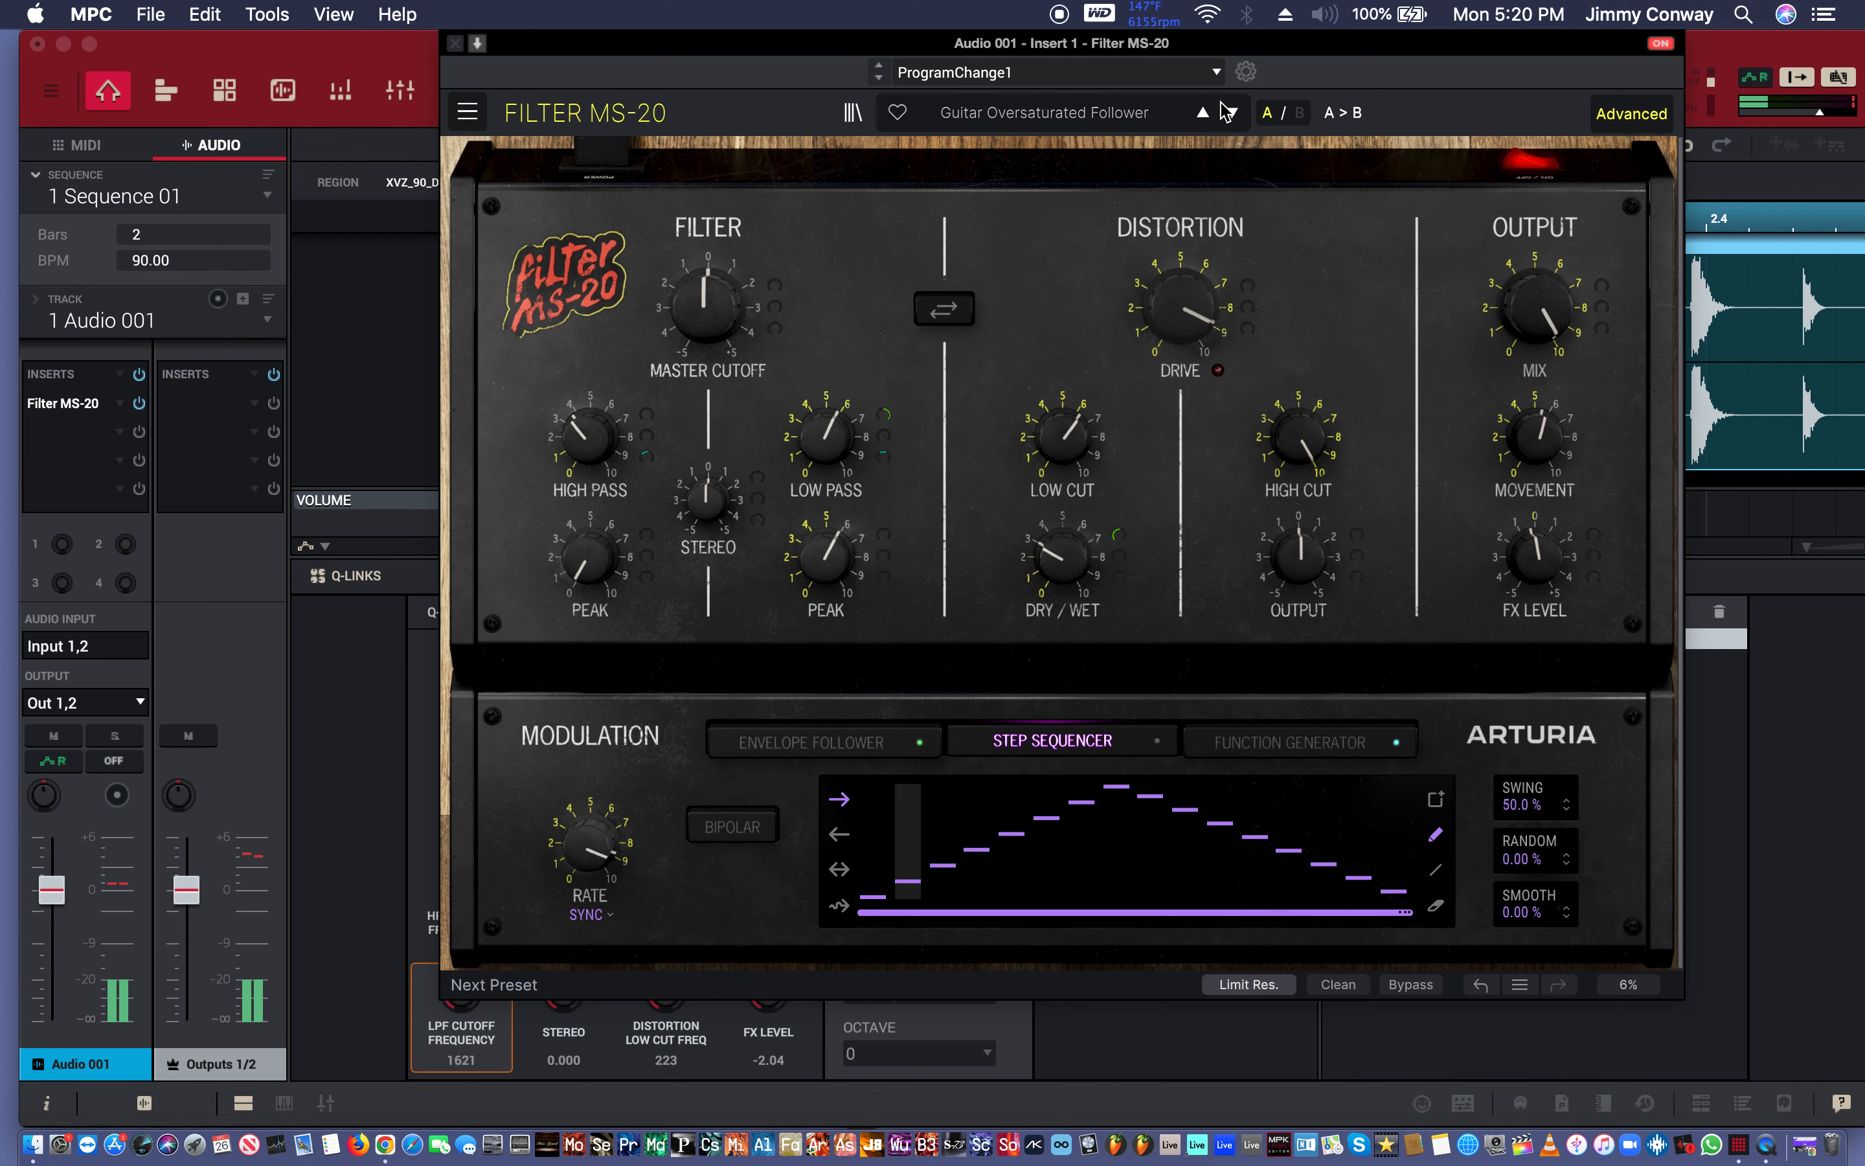
left_click(1233, 114)
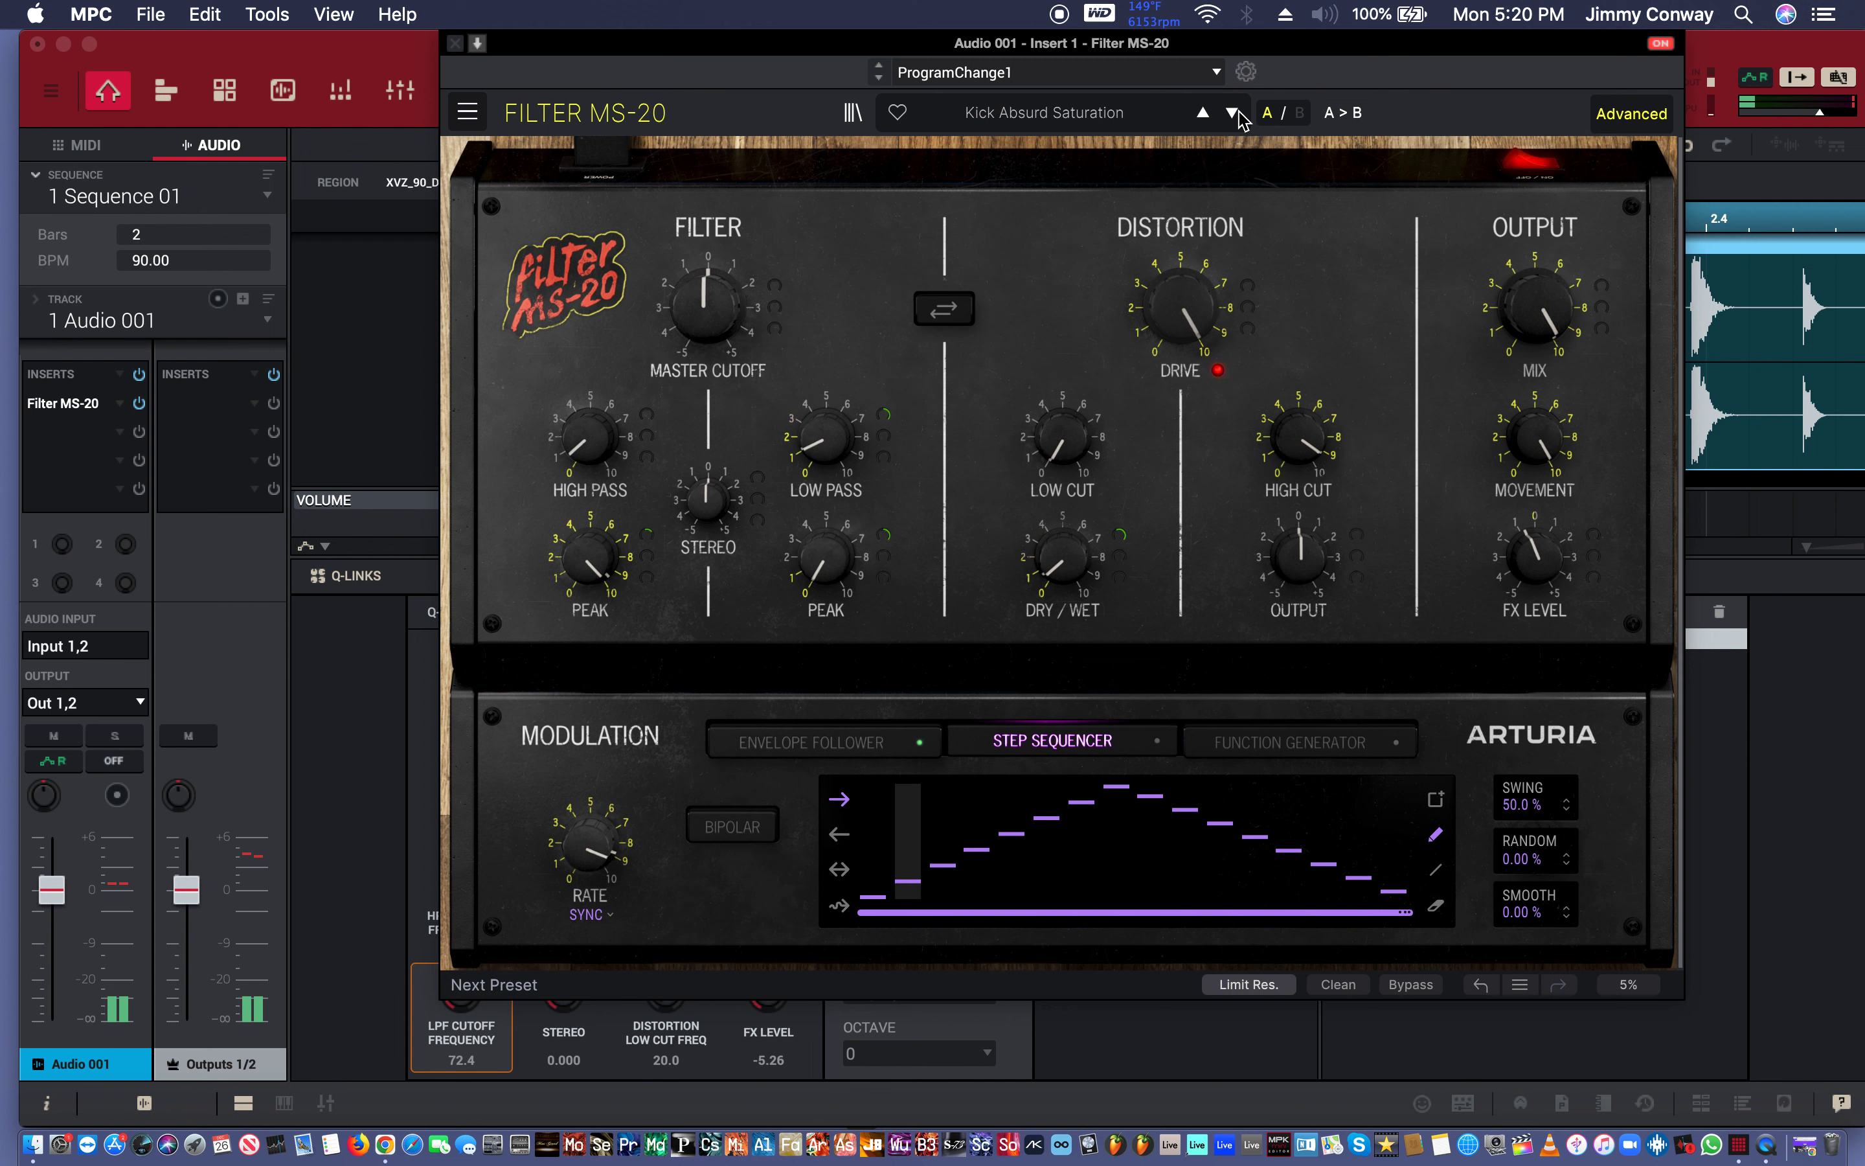
left_click(1233, 115)
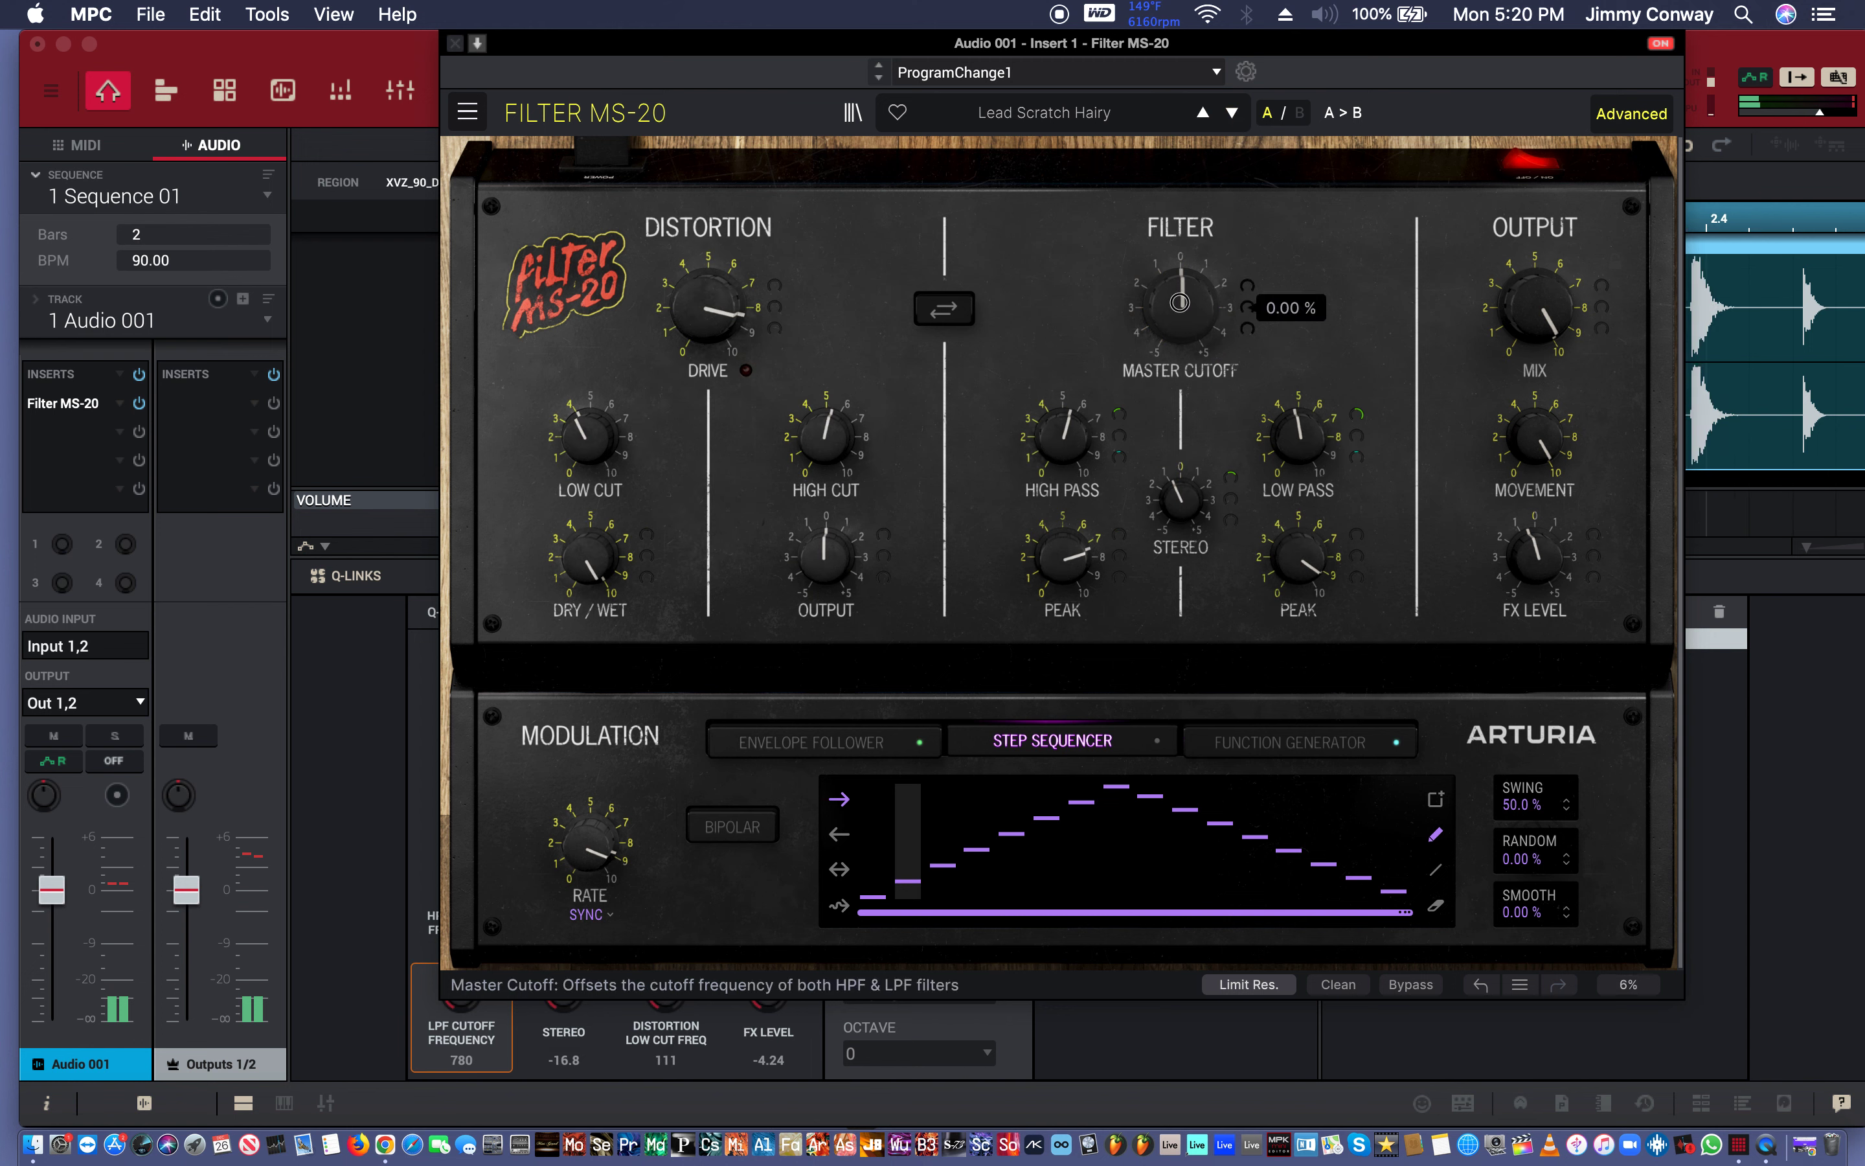
Reshape the filter section: master cutoff at -8%, a lower high-pass cutoff, low-pass cutoff at 10527 Hz and stereo at 38.4.
mouse_move(1180, 308)
left_mouse_down()
mouse_move(1180, 440)
mouse_move(1165, 223)
mouse_move(1250, 108)
mouse_move(1166, 322)
left_mouse_up()
left_click_drag(1063, 436, 1298, 355)
mouse_move(1299, 557)
left_mouse_down()
mouse_move(1309, 687)
mouse_move(1294, 559)
left_mouse_up()
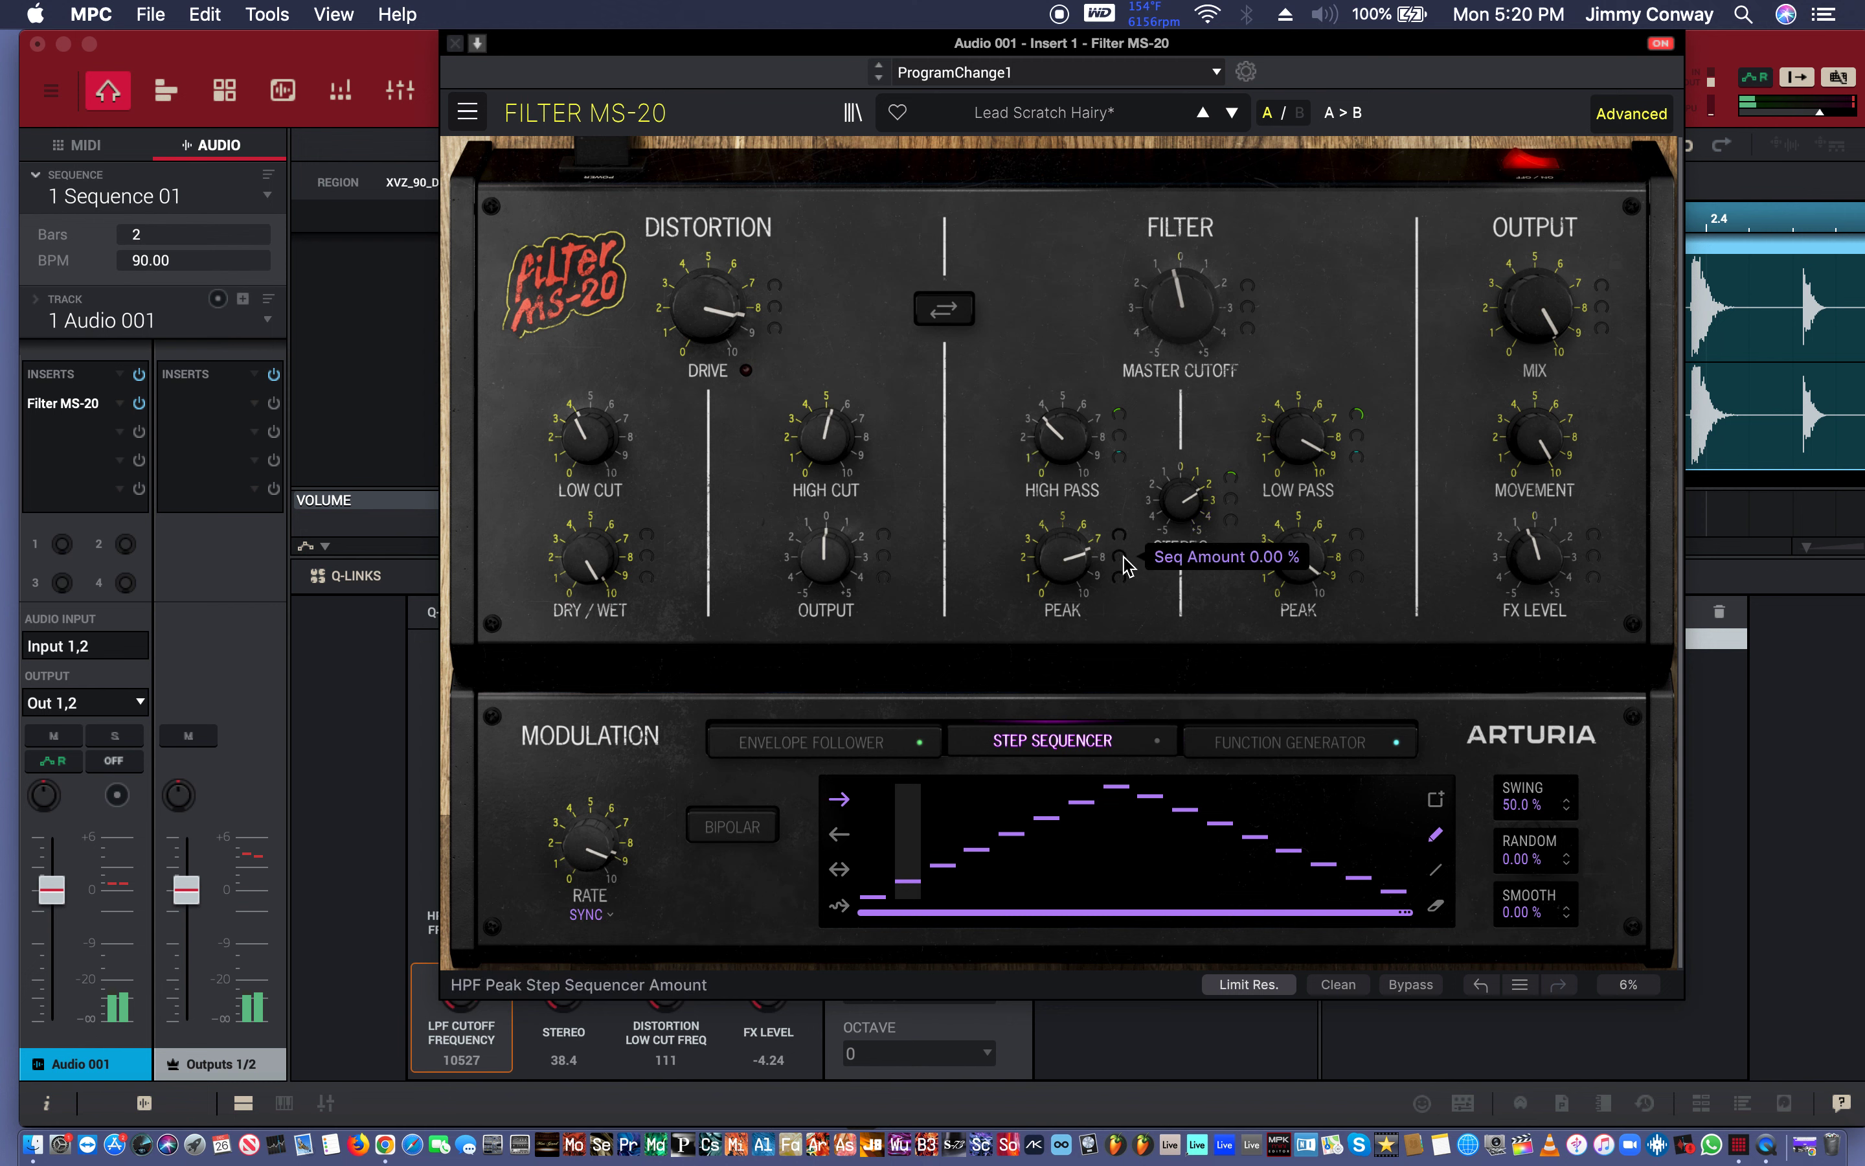
Modulate the high-pass peak with the step sequencer, the envelope follower at about 57% and the function generator at 14%.
left_click_drag(1127, 567, 1229, 324)
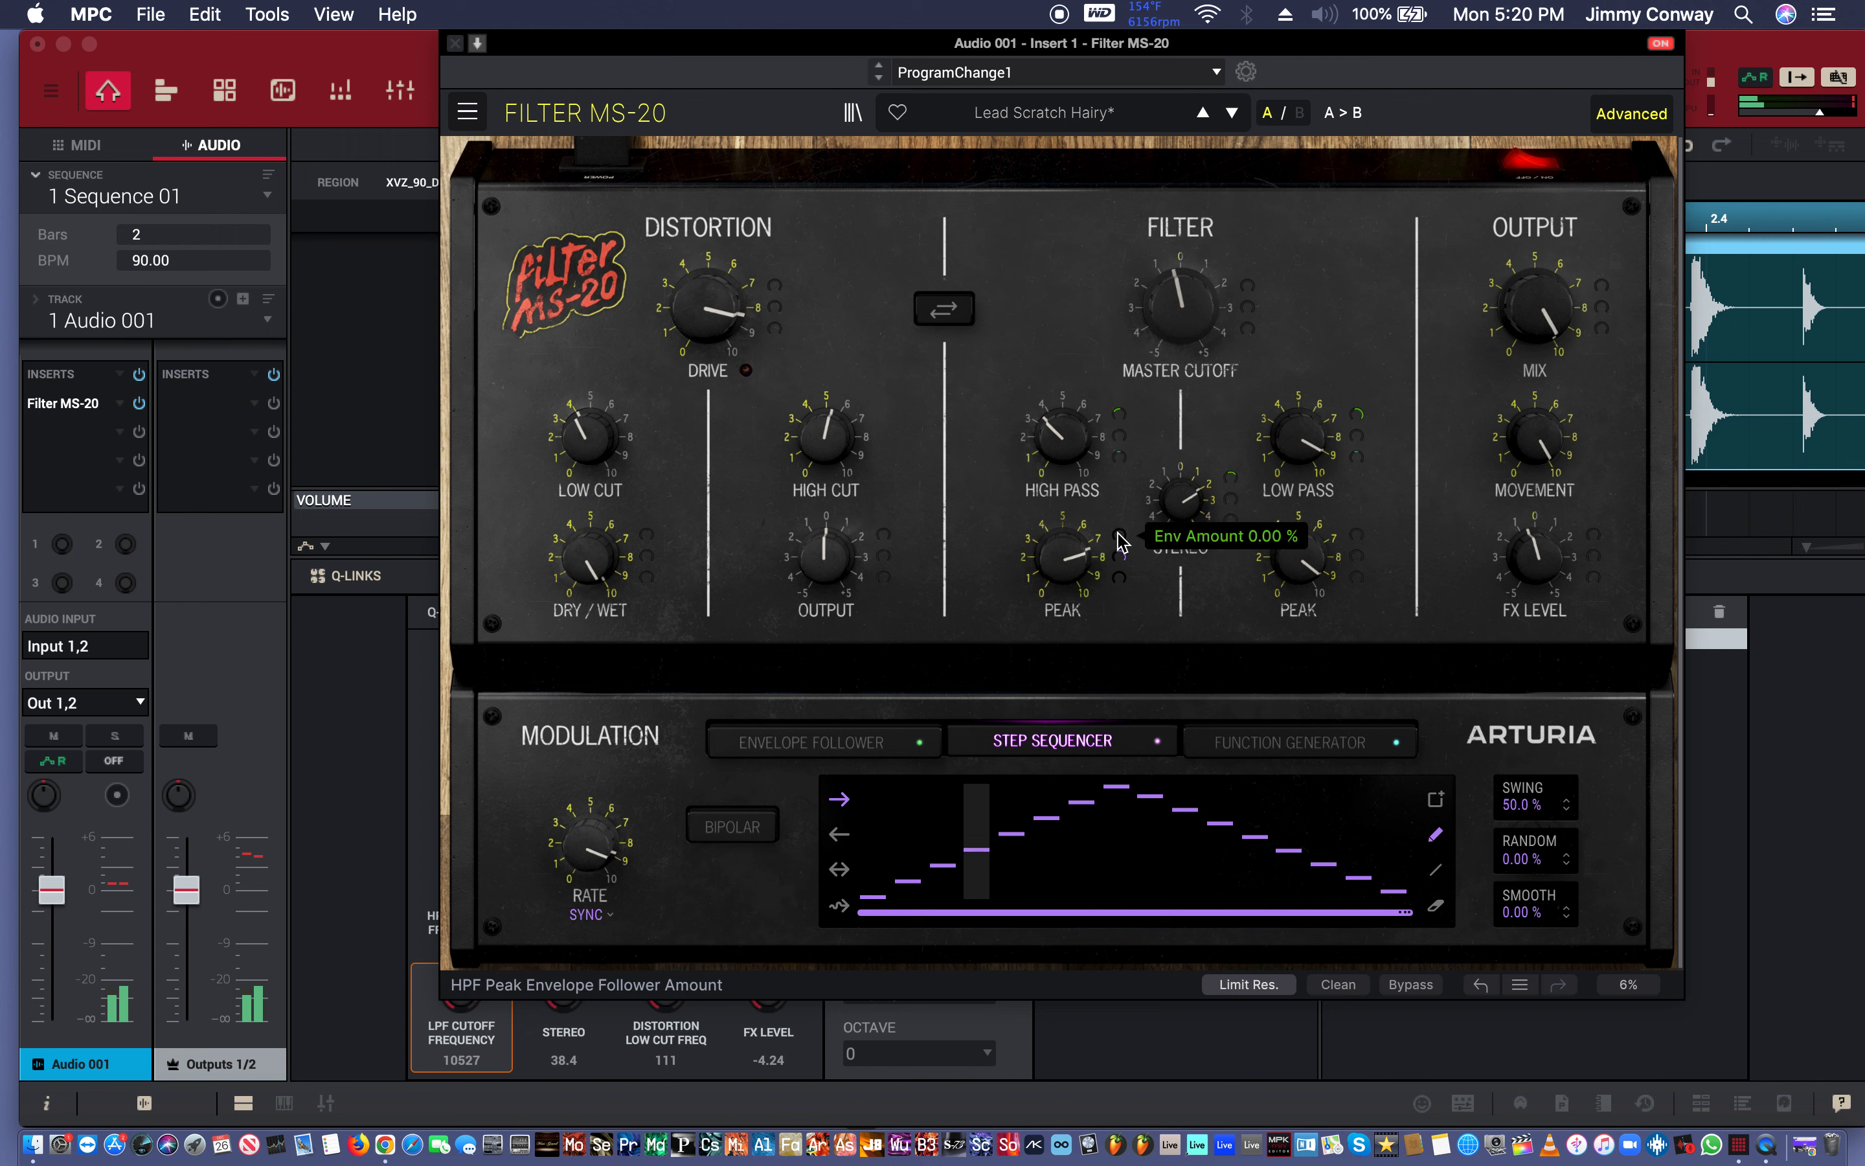
left_click_drag(1122, 548, 1139, 447)
left_click_drag(1124, 543, 1129, 479)
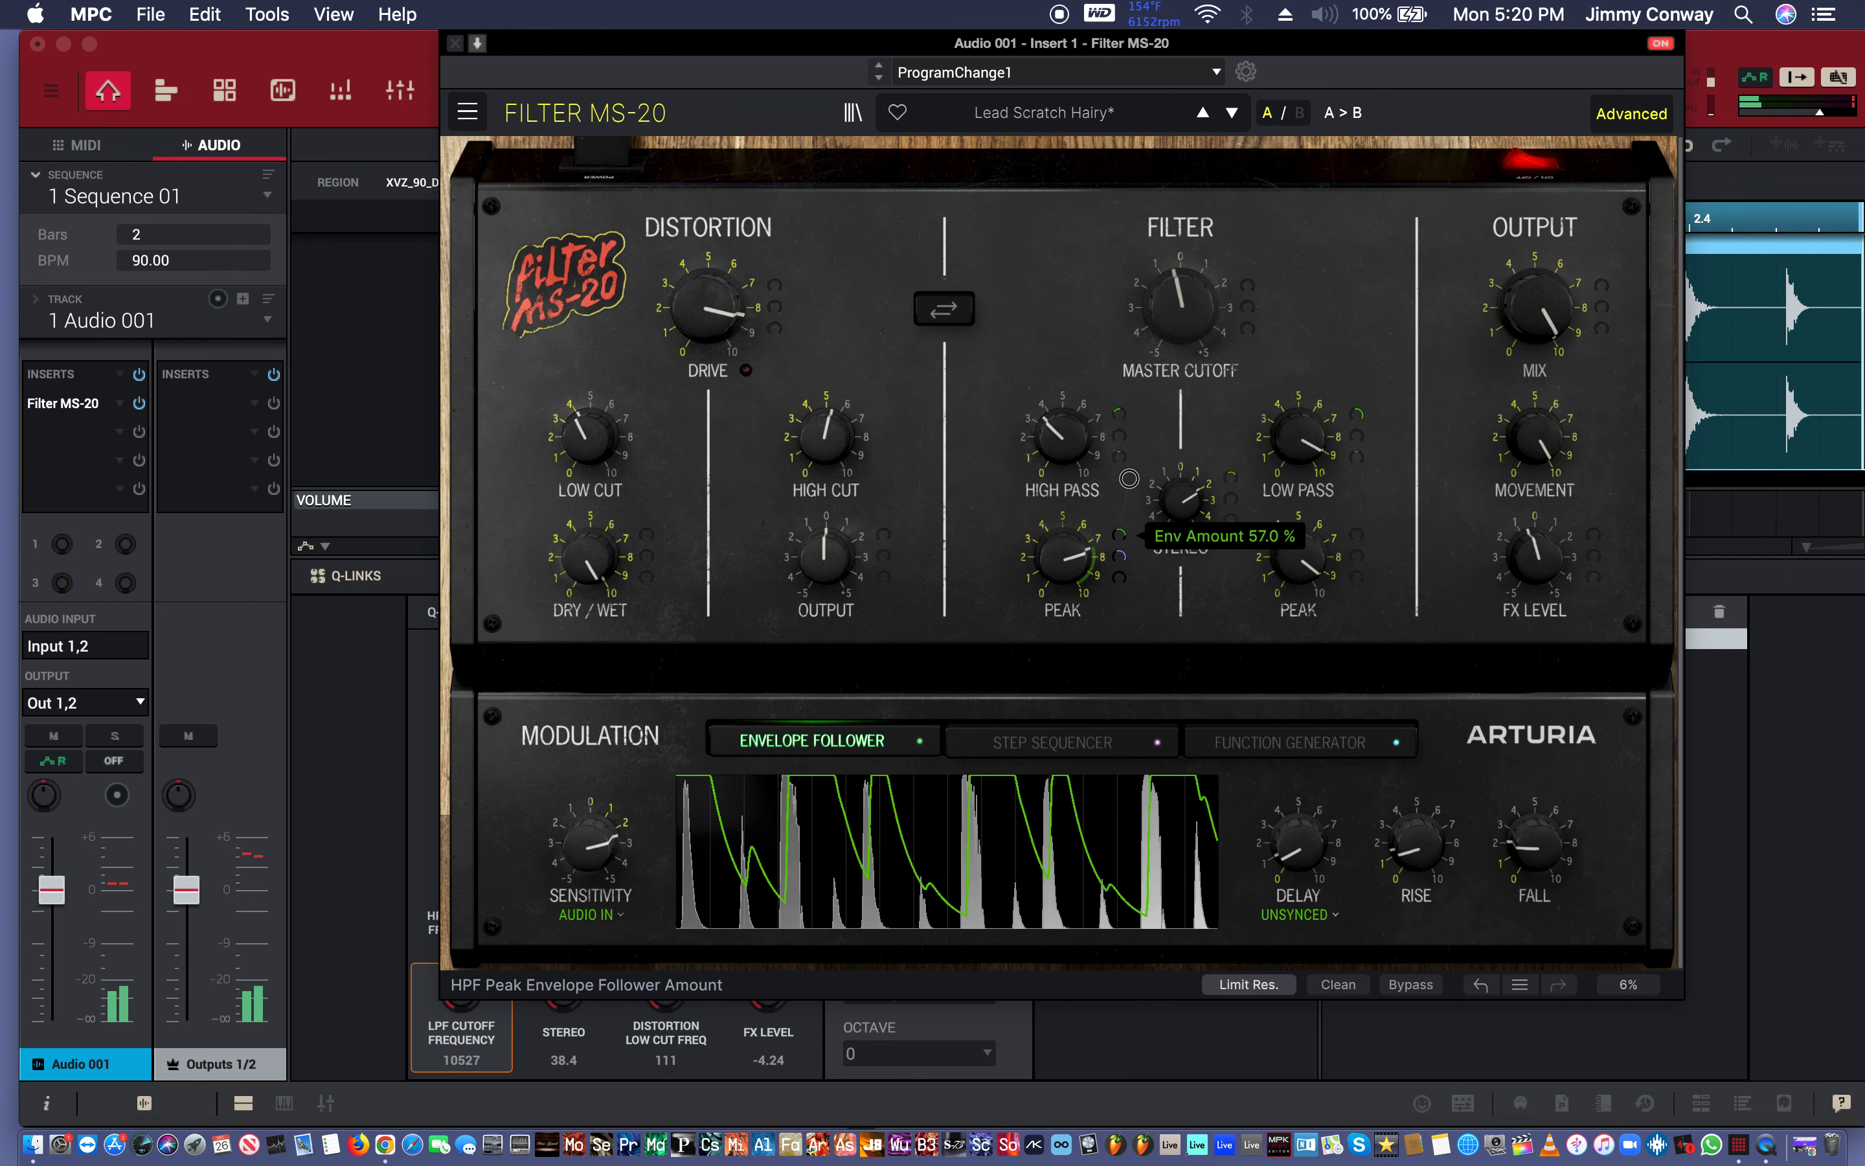
mouse_move(1124, 576)
left_mouse_down()
mouse_move(1156, 370)
mouse_move(1145, 770)
mouse_move(1124, 586)
left_mouse_up()
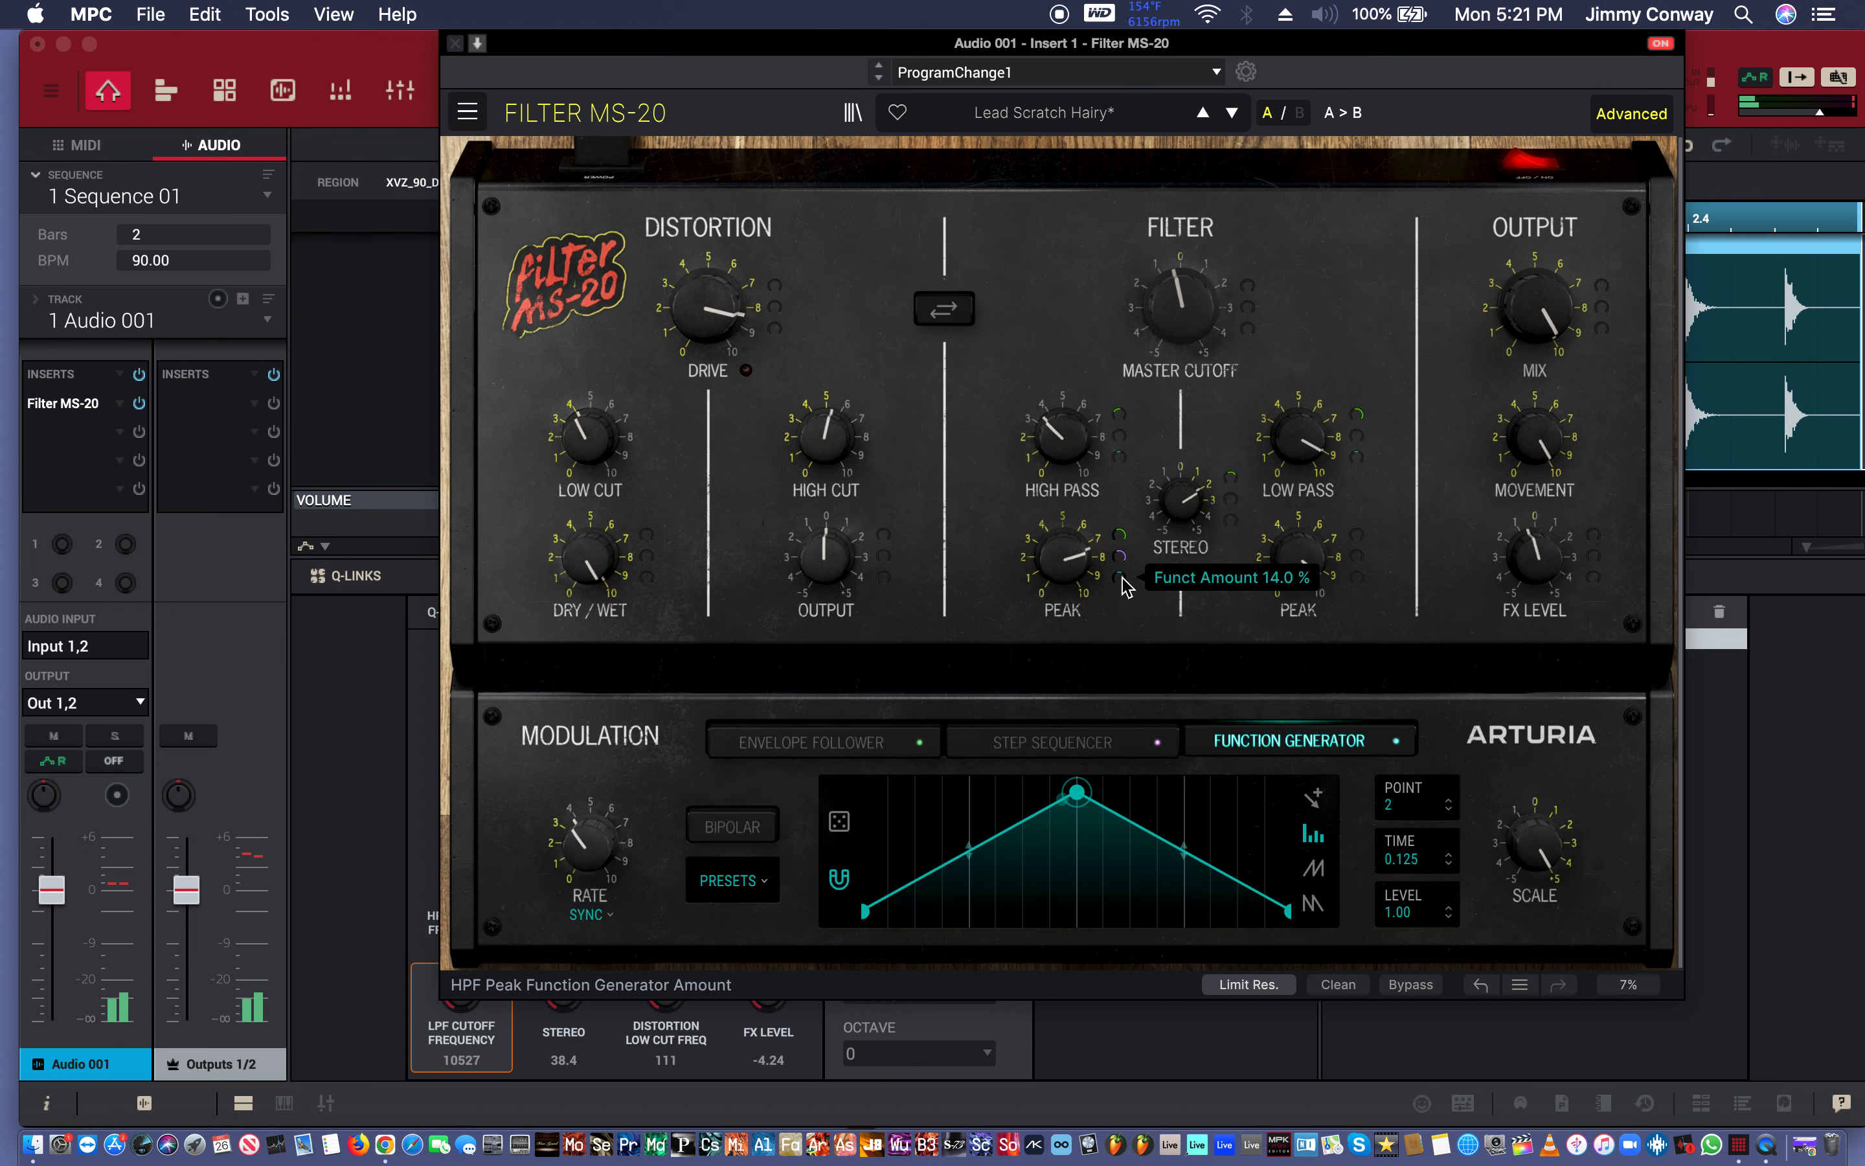
Load the Rhythmic 4 shape into the function generator and slightly lower the high-pass peak.
left_click(730, 881)
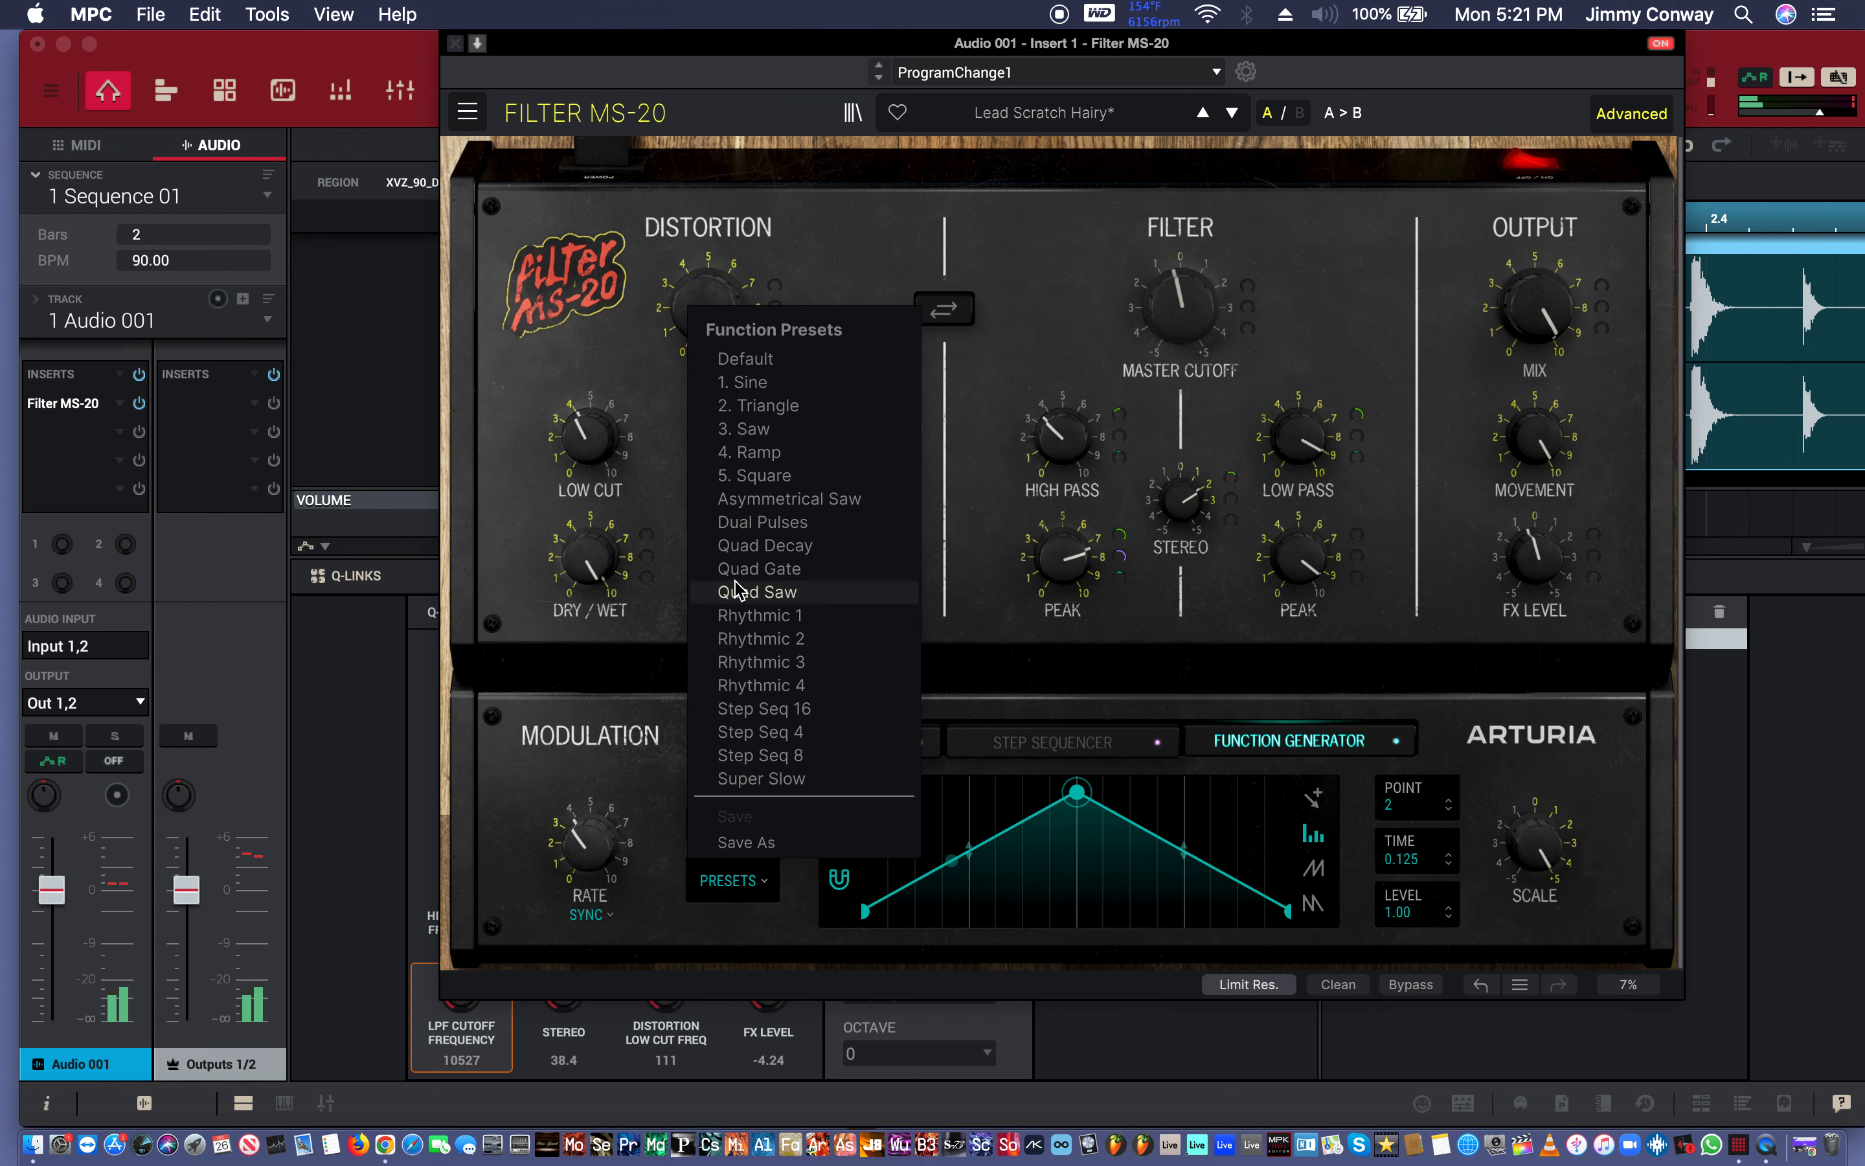
left_click(745, 684)
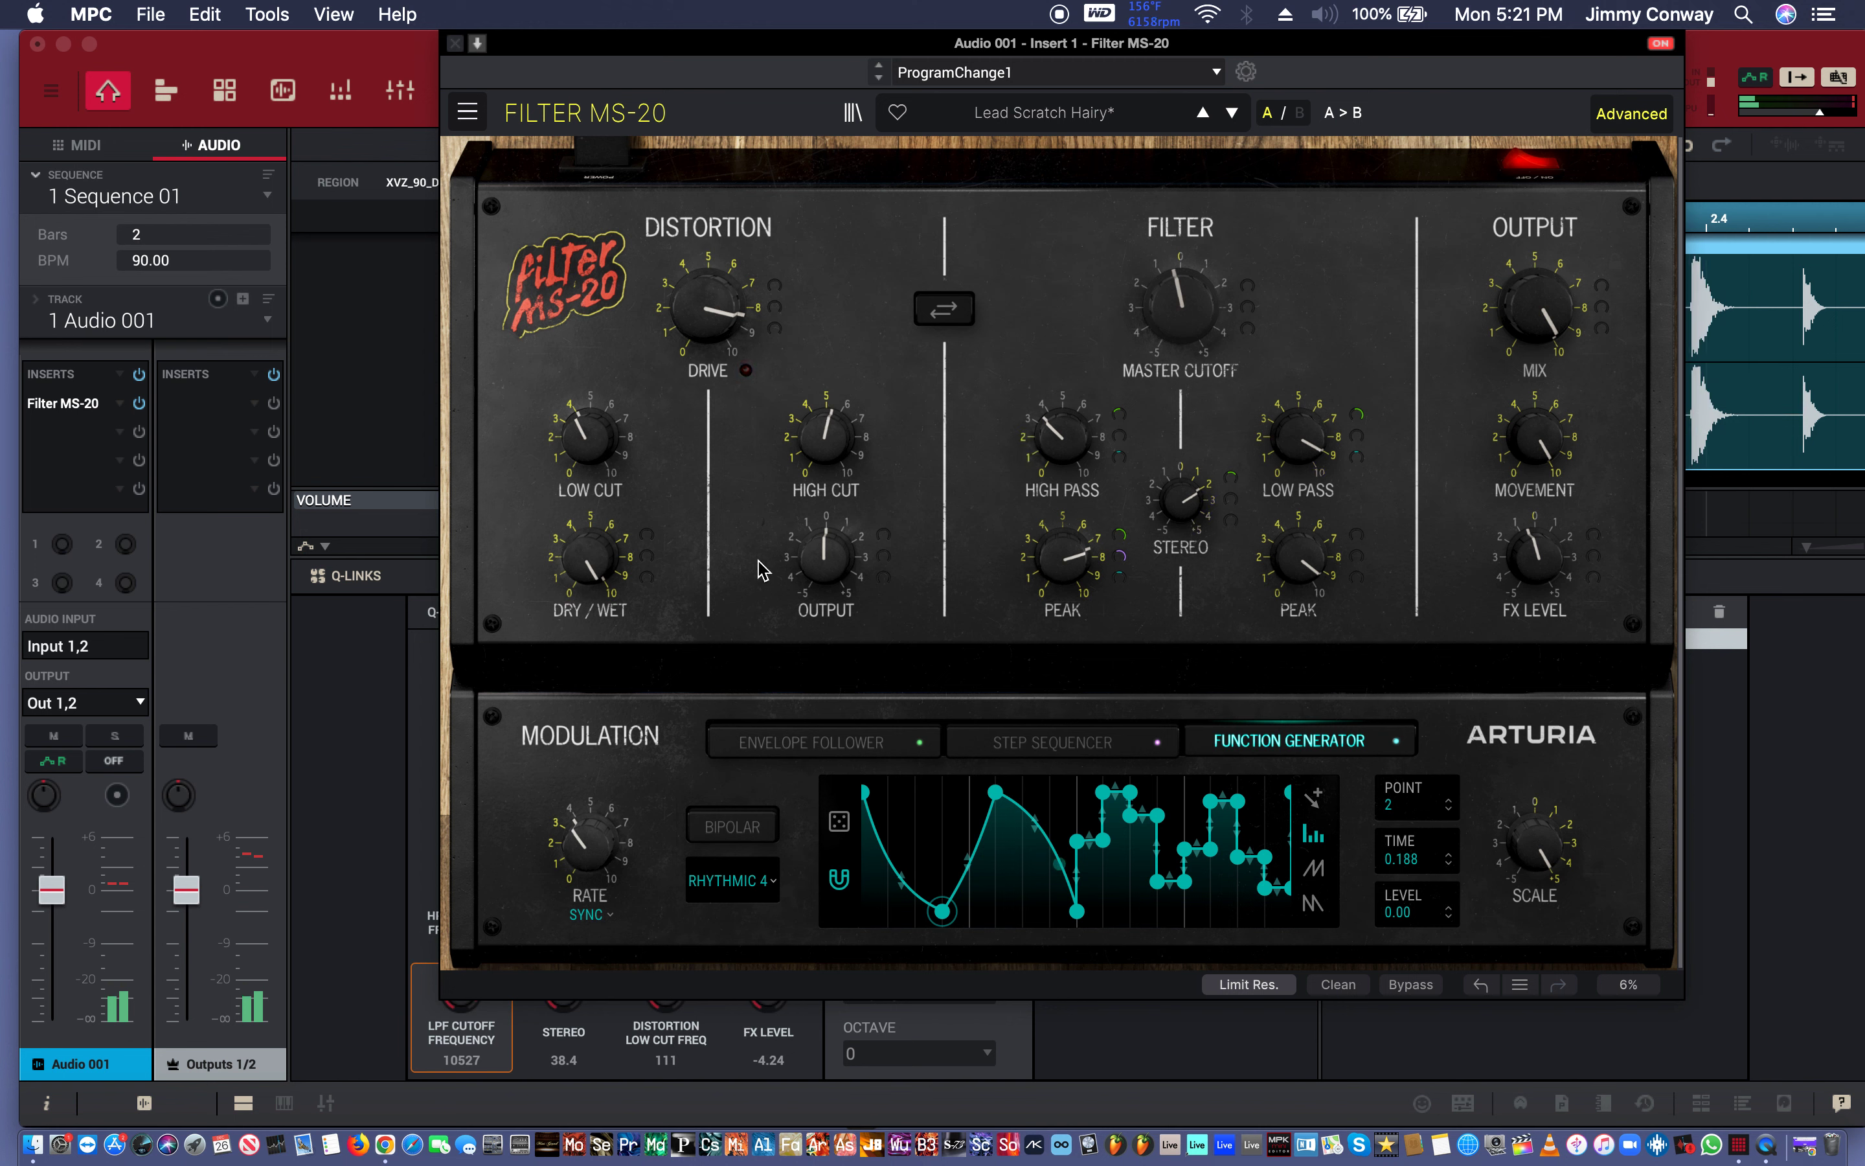
left_click_drag(1064, 557, 1104, 566)
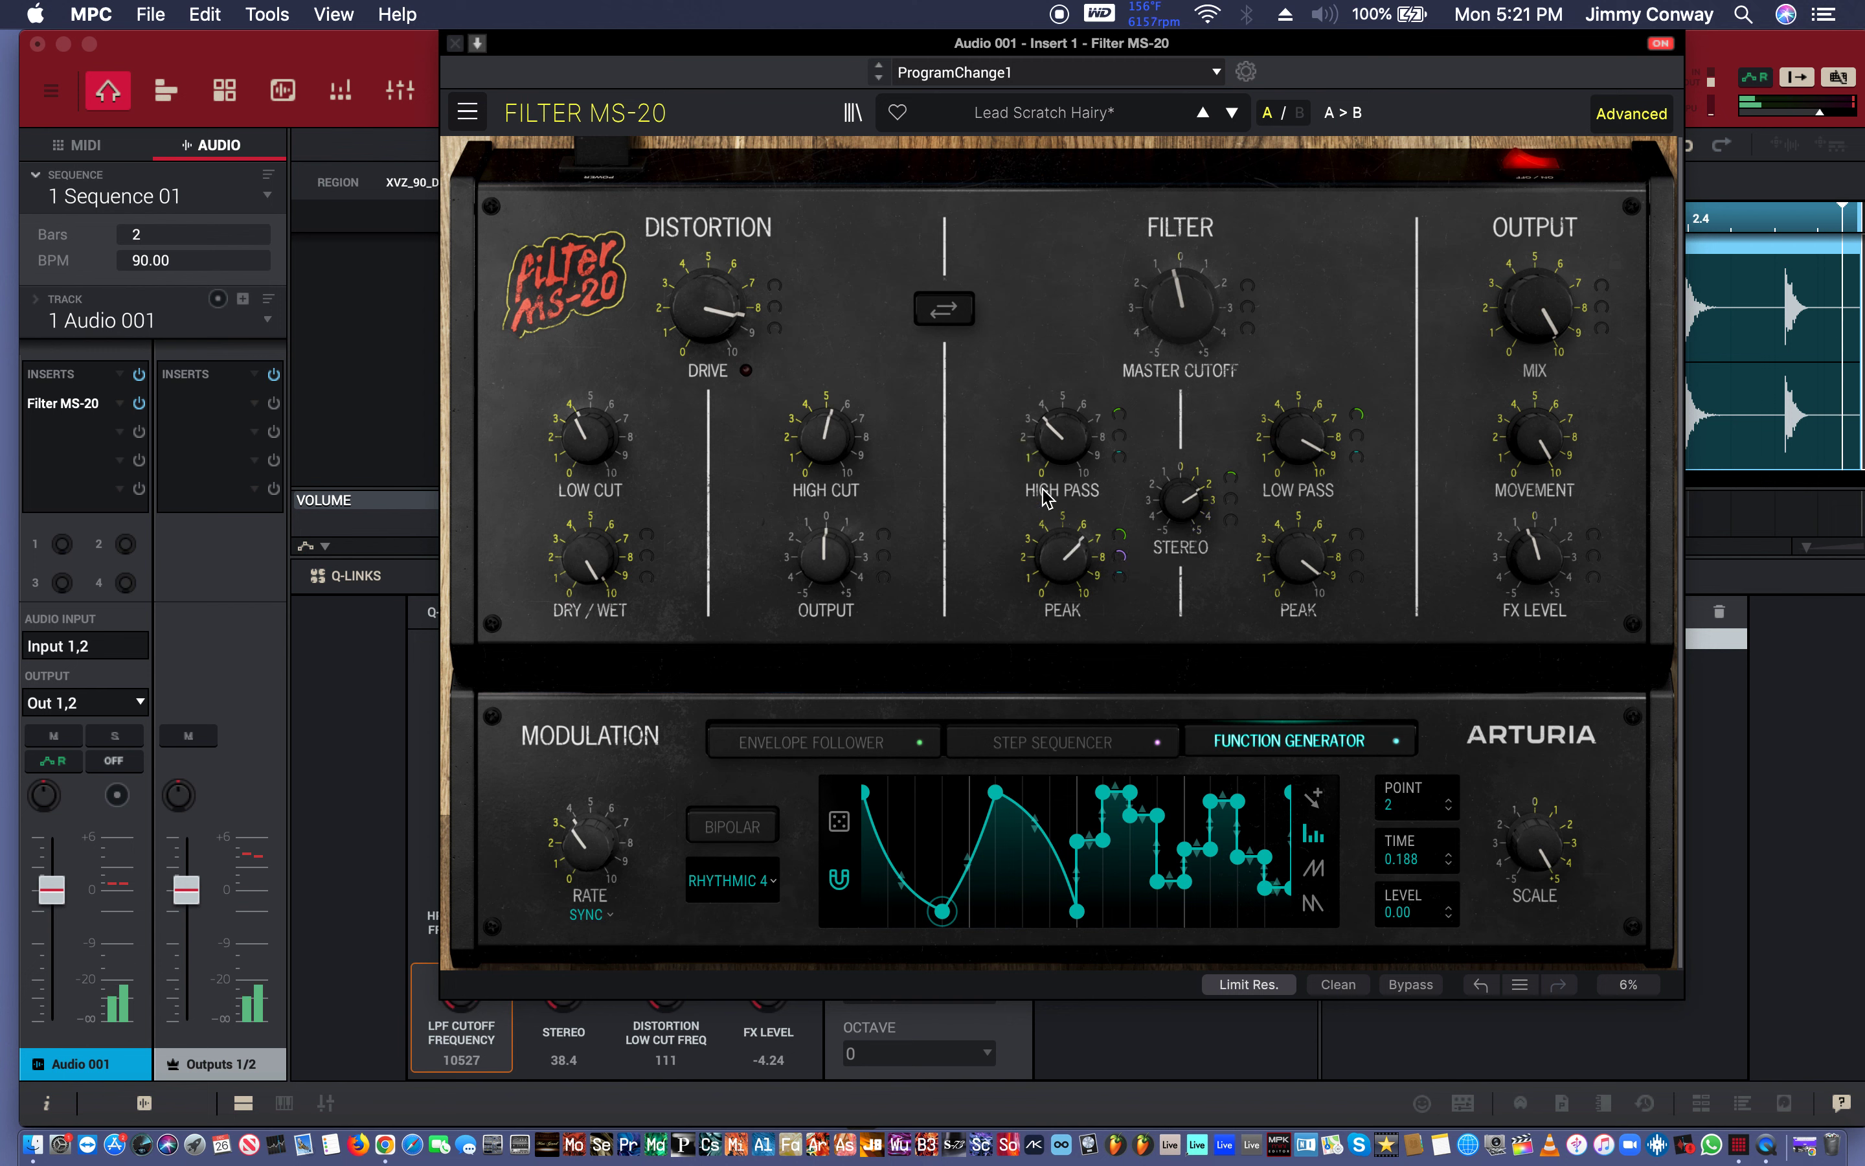
Raise the high-pass cutoff to about 1470 Hz and set its step sequencer modulation amount to -8%.
left_click_drag(1056, 376, 1070, 346)
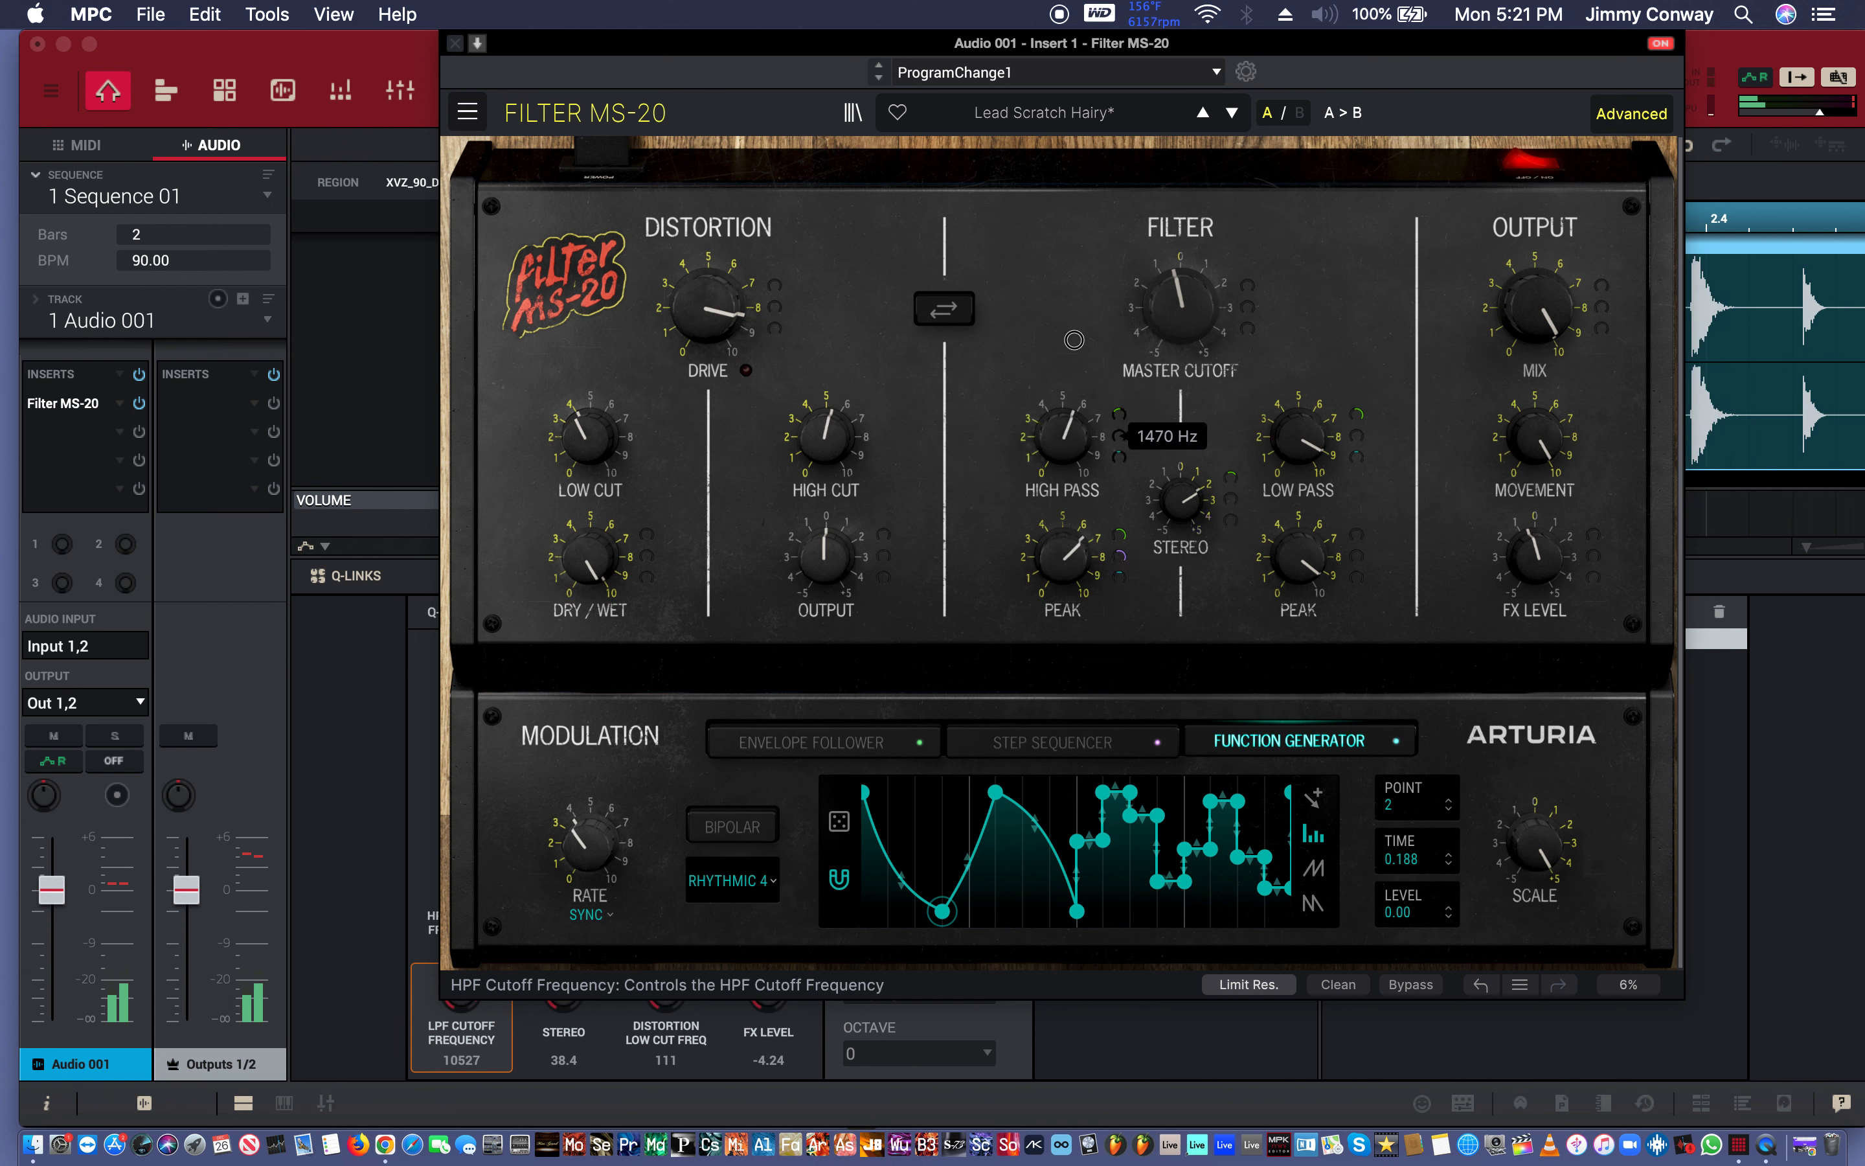
left_click(1102, 425)
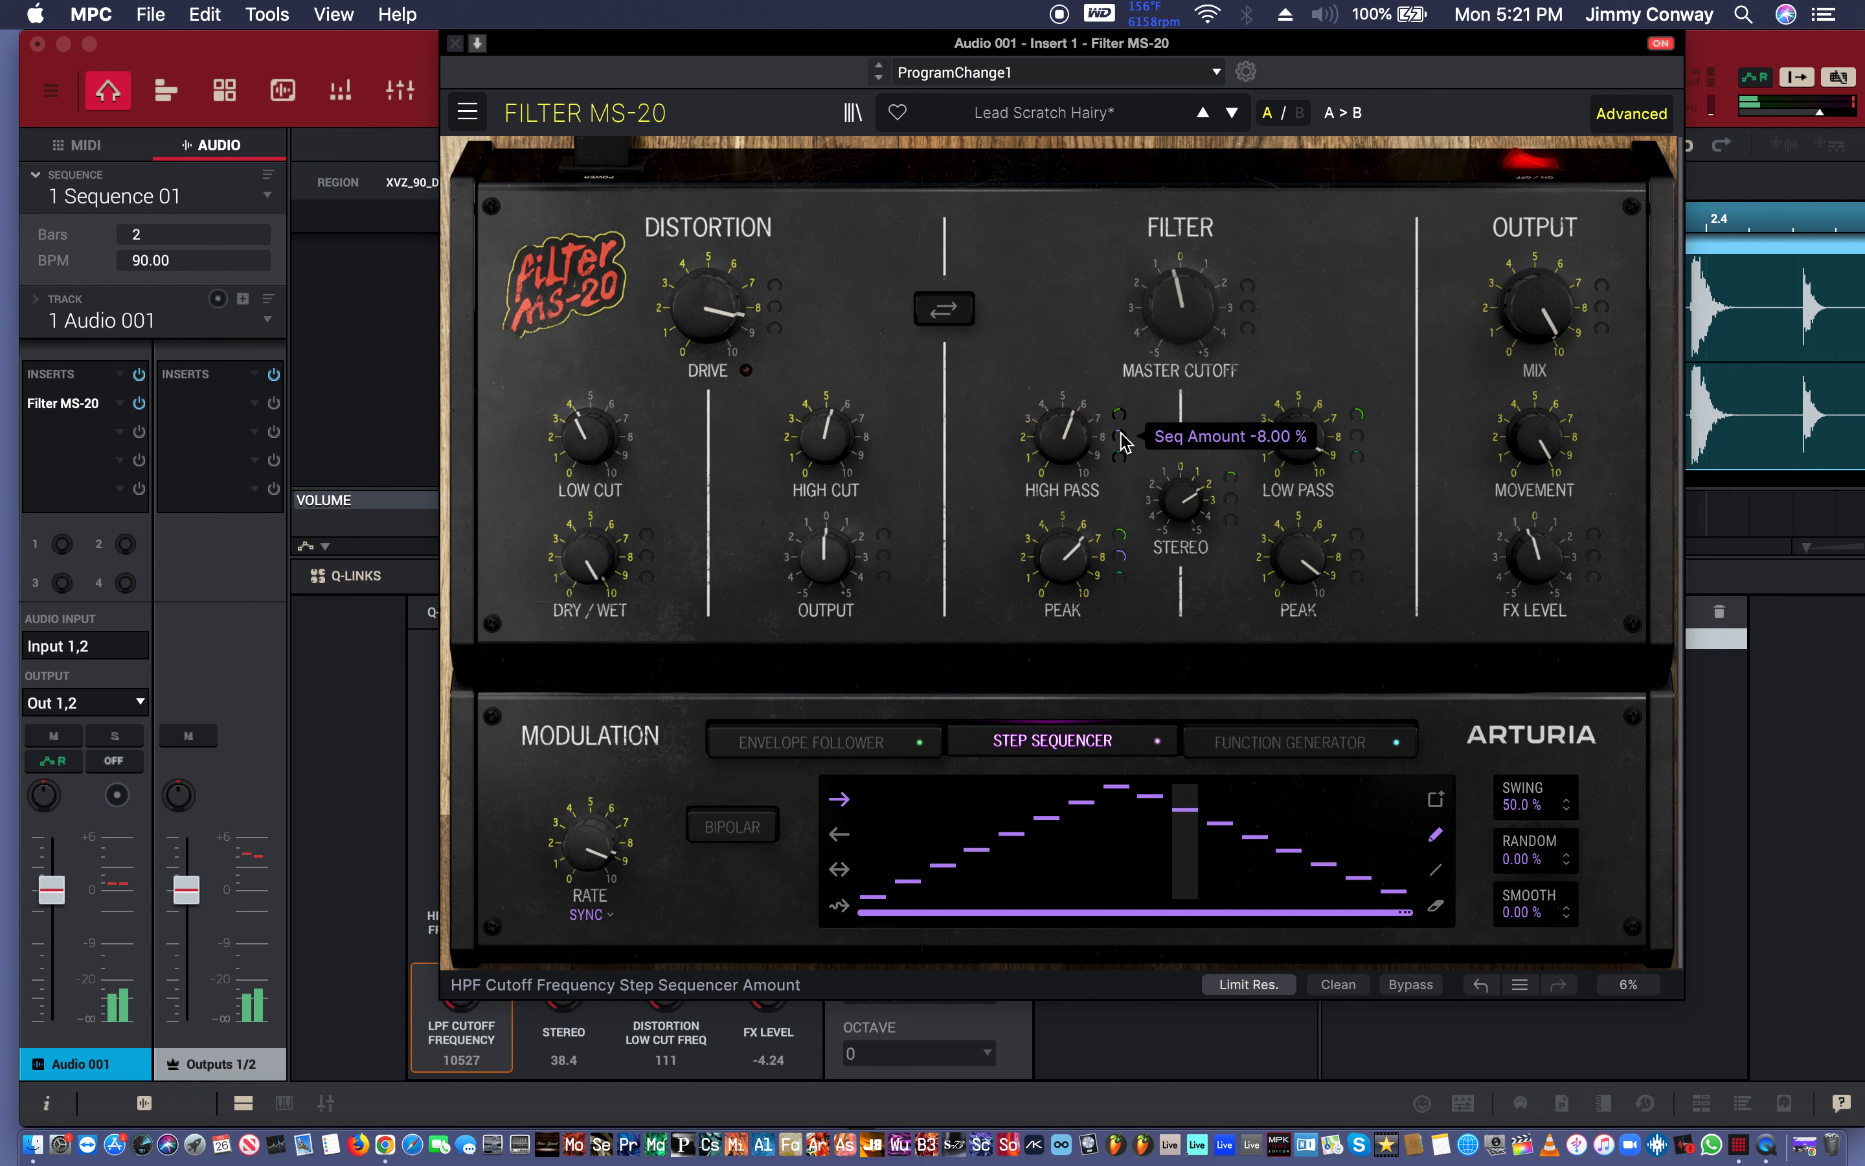
mouse_move(1177, 307)
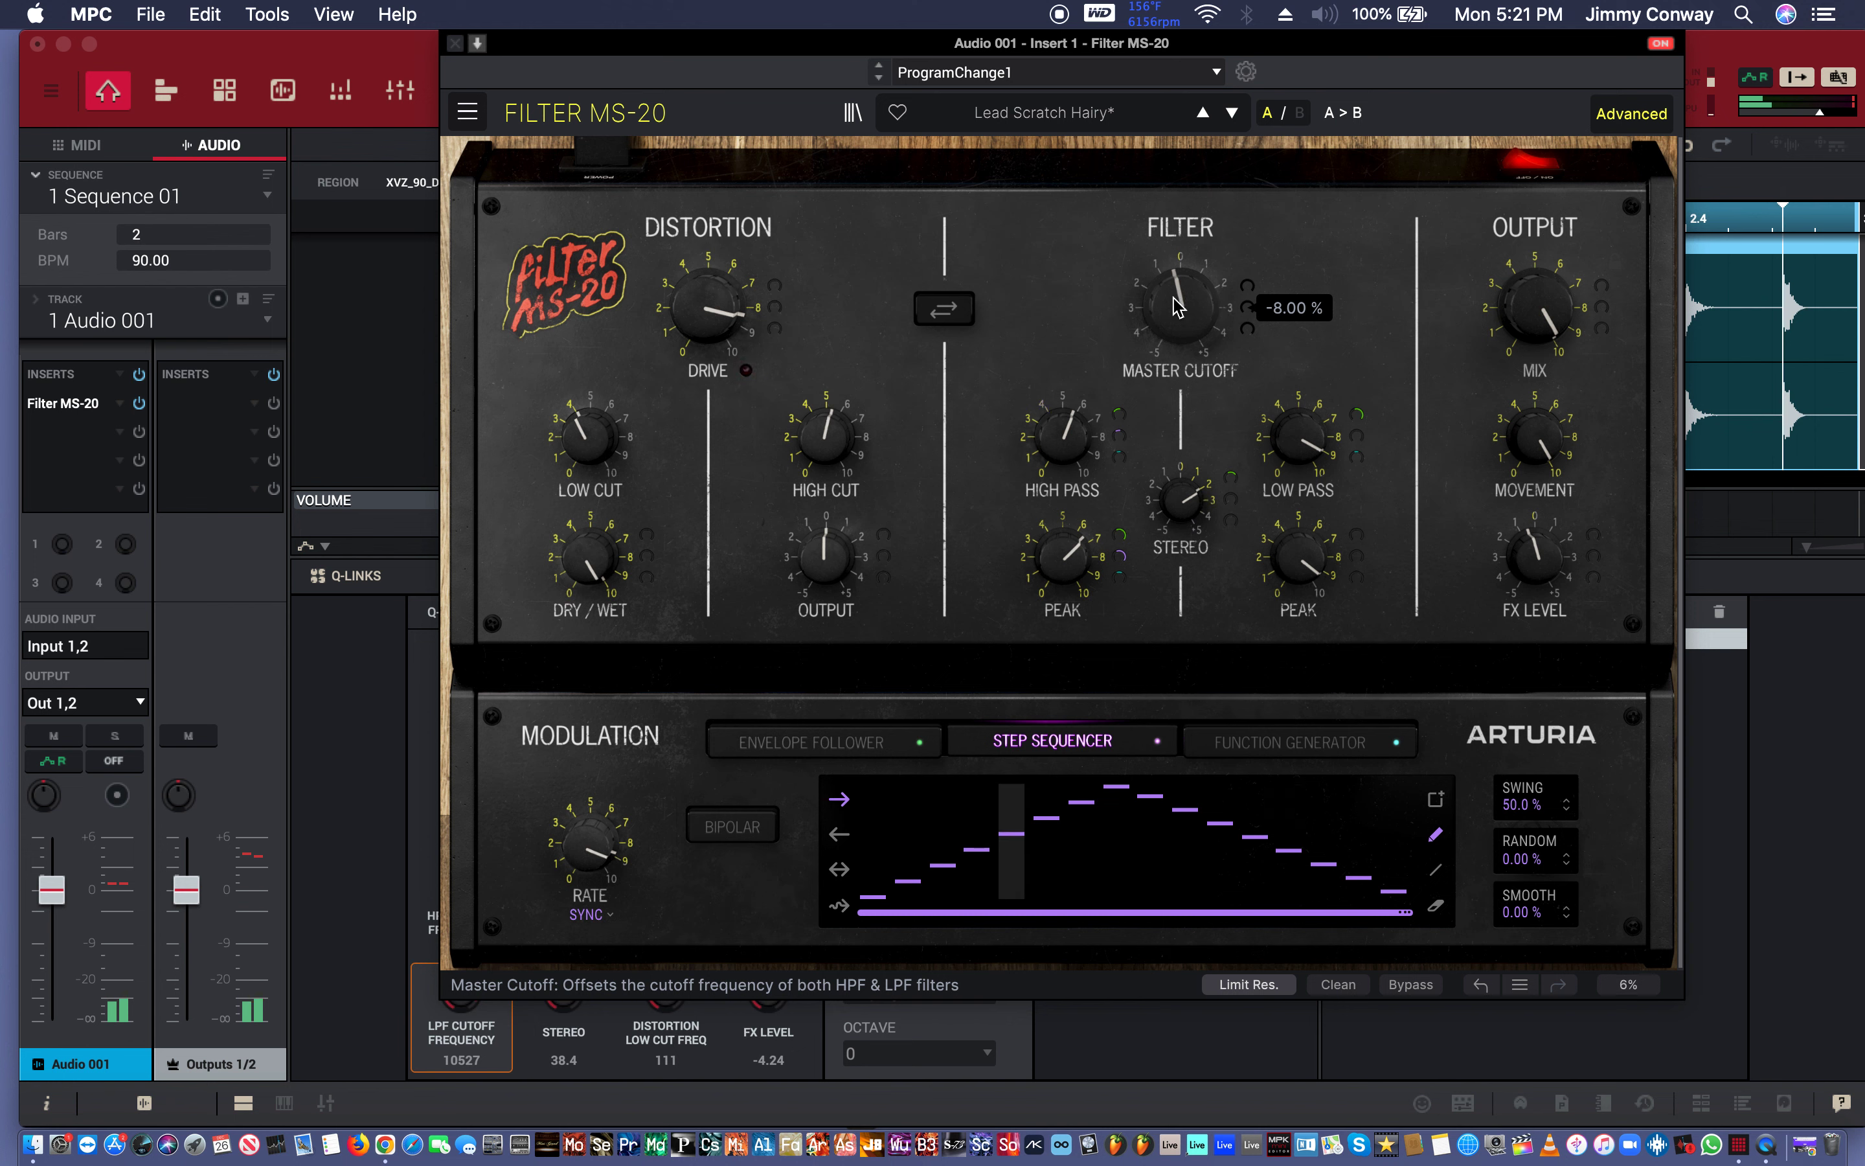
Load the Saturated Bus Follower preset in Filter MS-20.
left_click(1232, 113)
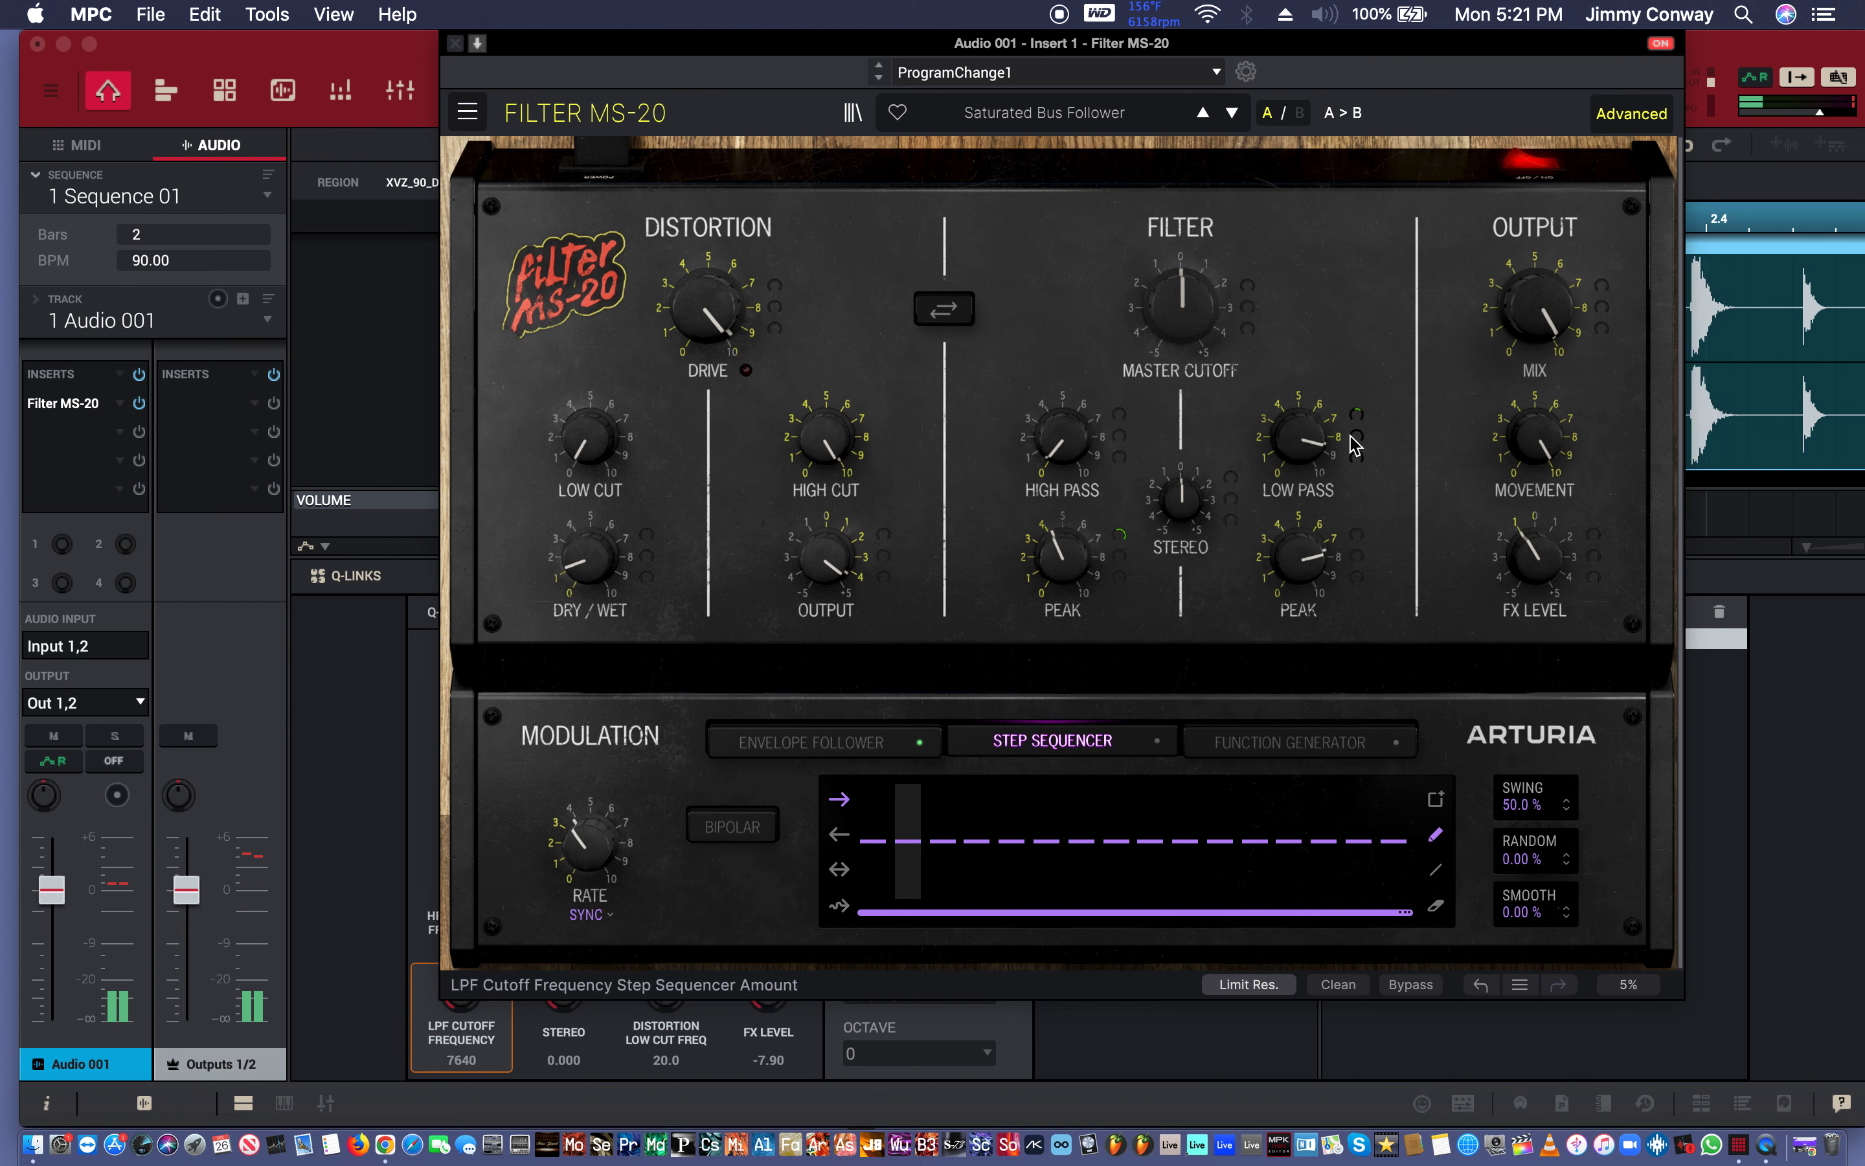
mouse_move(1298, 443)
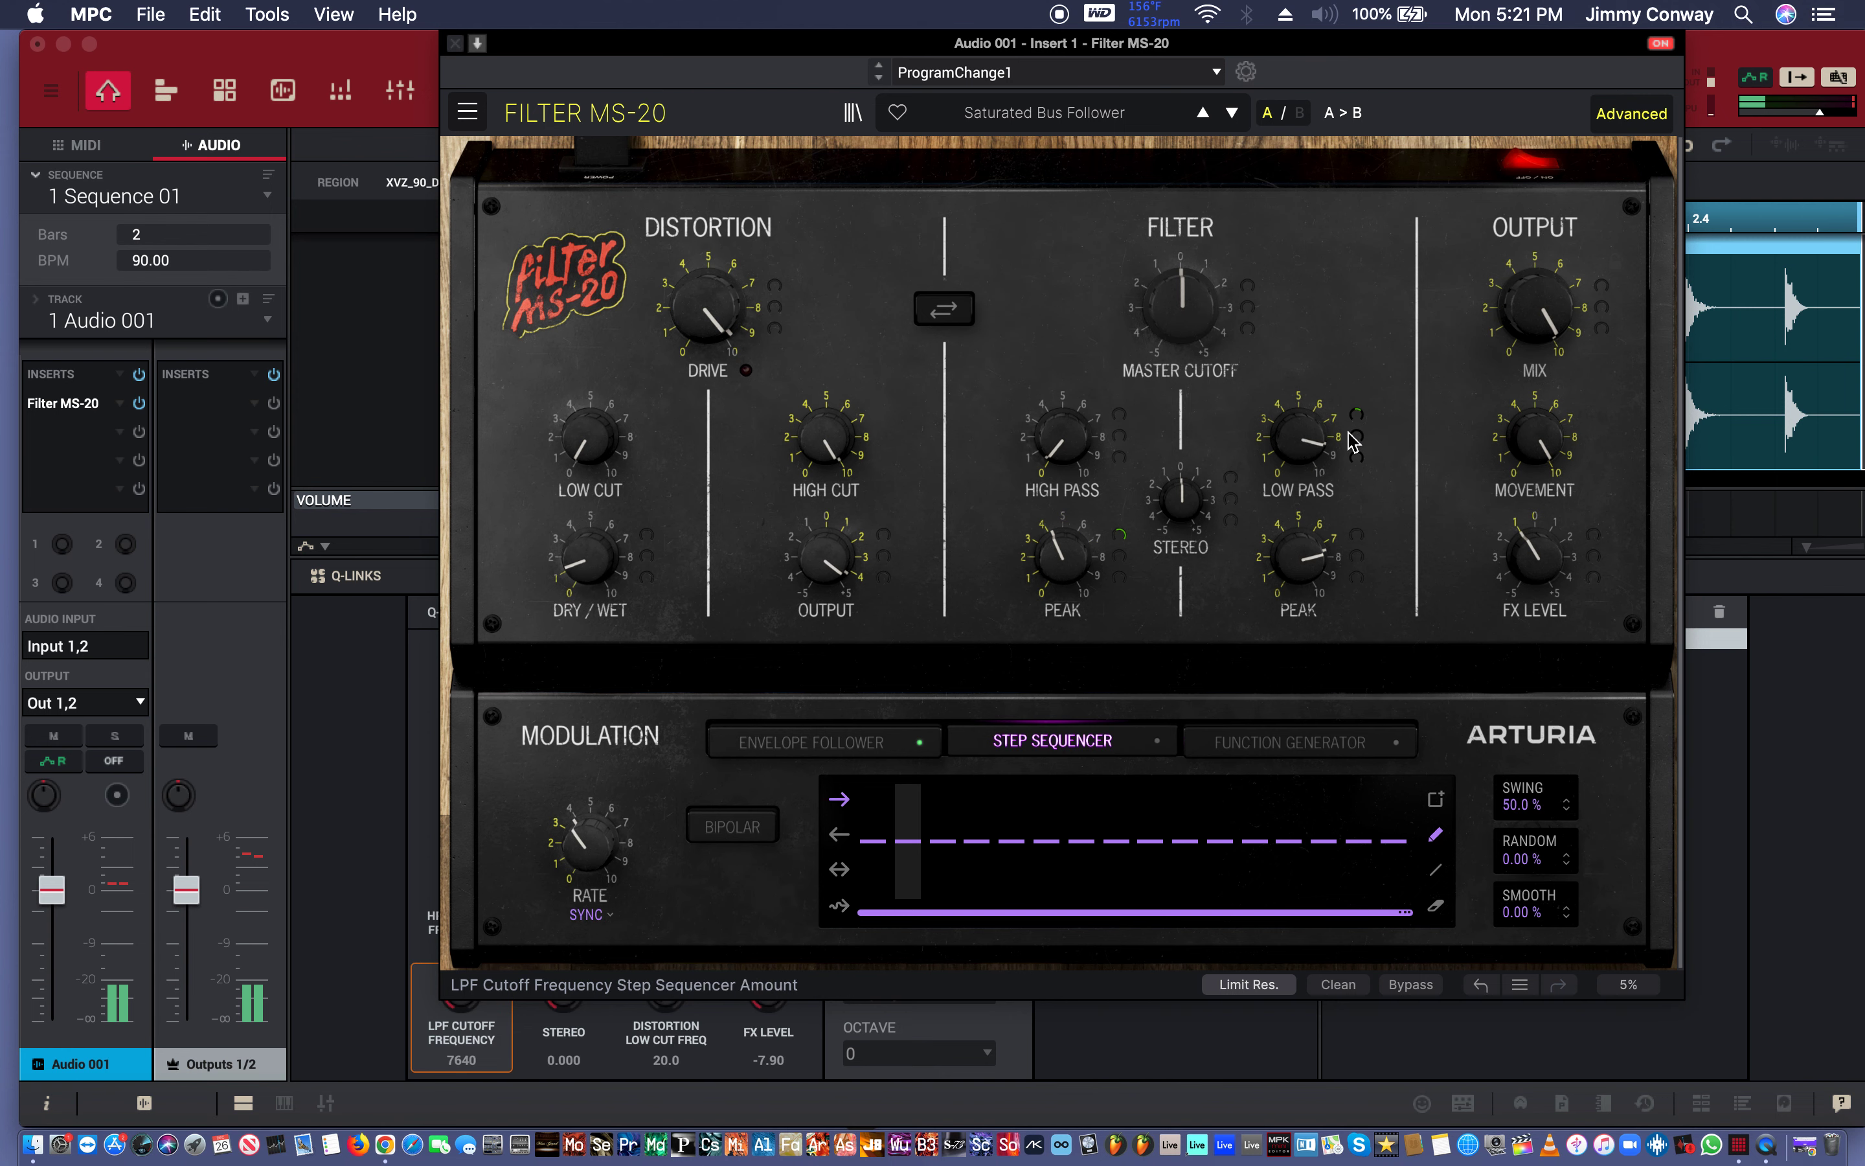
mouse_move(1358, 434)
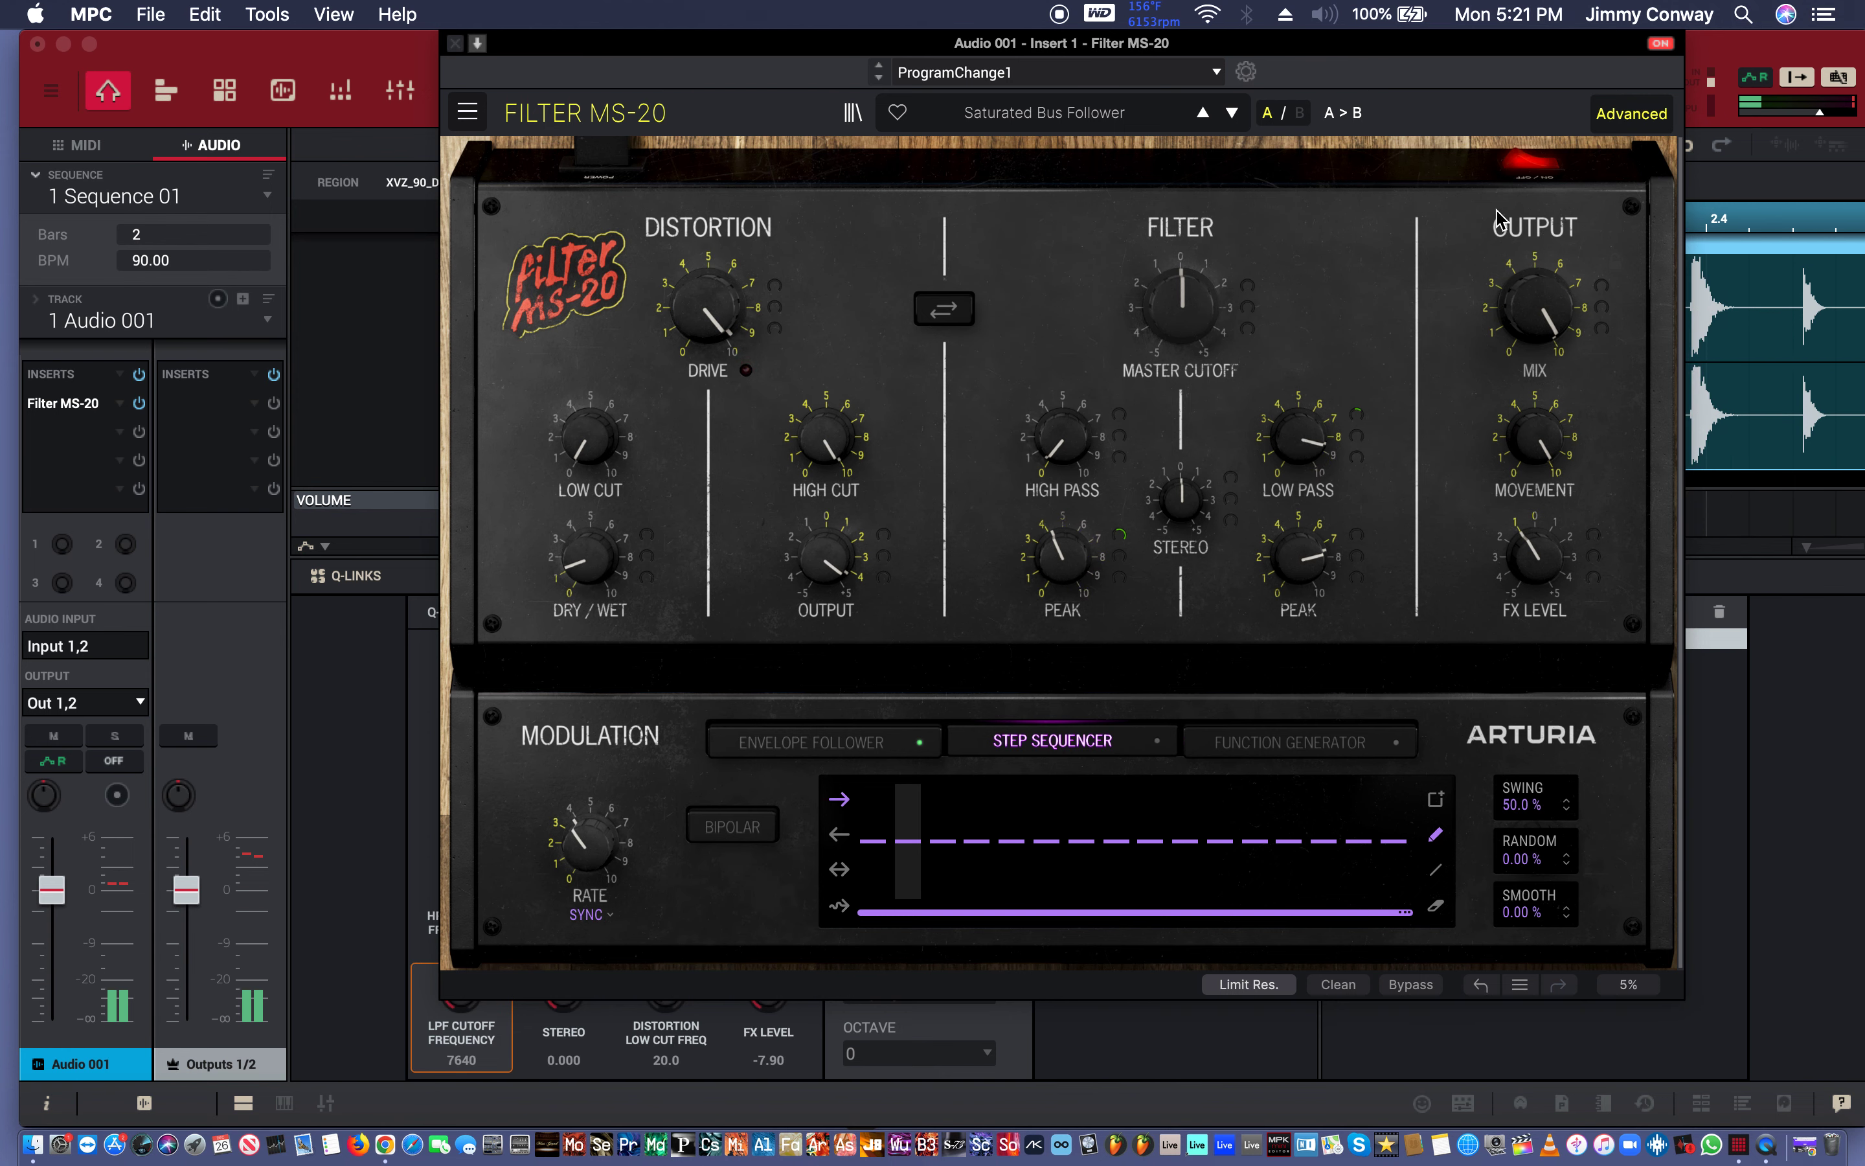
Hide and reveal the advanced modulation section, then inspect the function generator and envelope follower sources.
left_click(1642, 125)
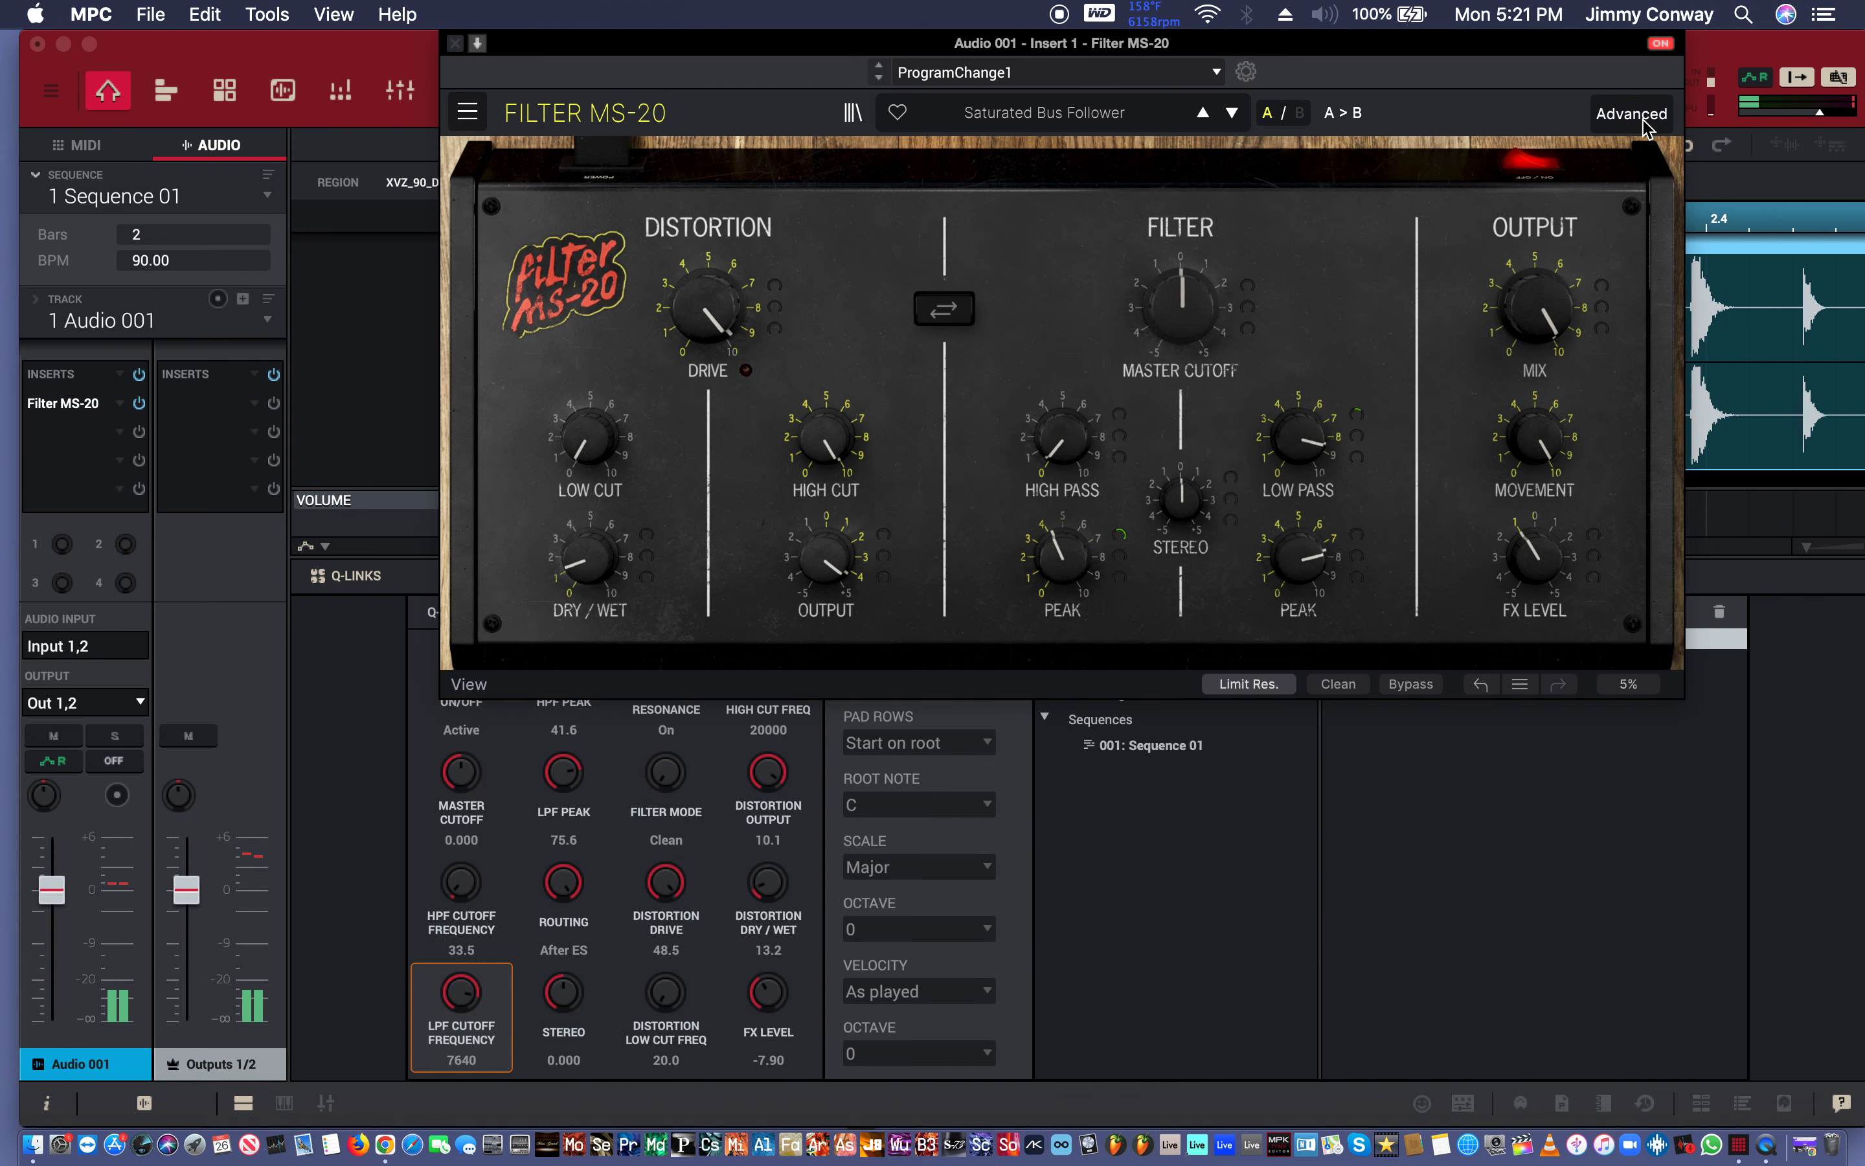
left_click(1642, 123)
left_click(1643, 123)
left_click(1646, 124)
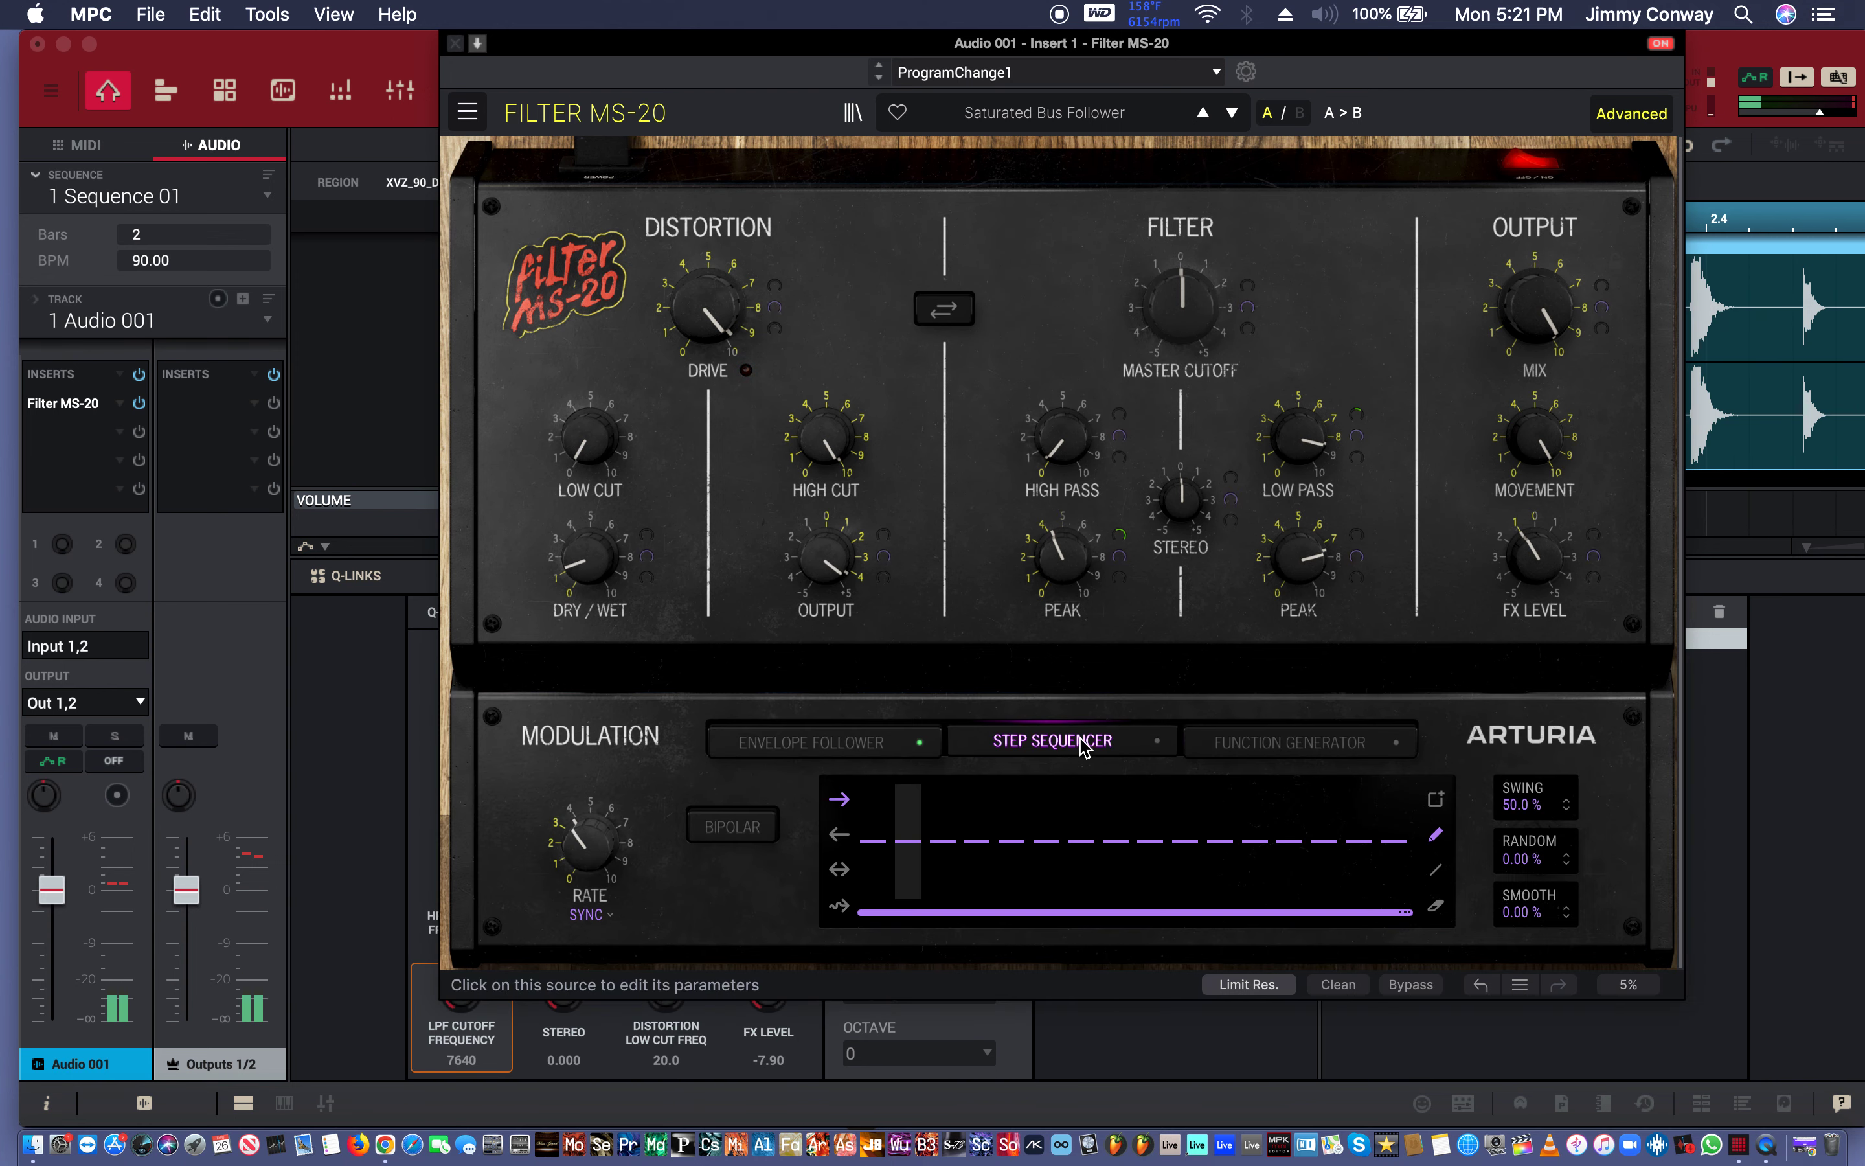
left_click(1334, 752)
left_click(840, 752)
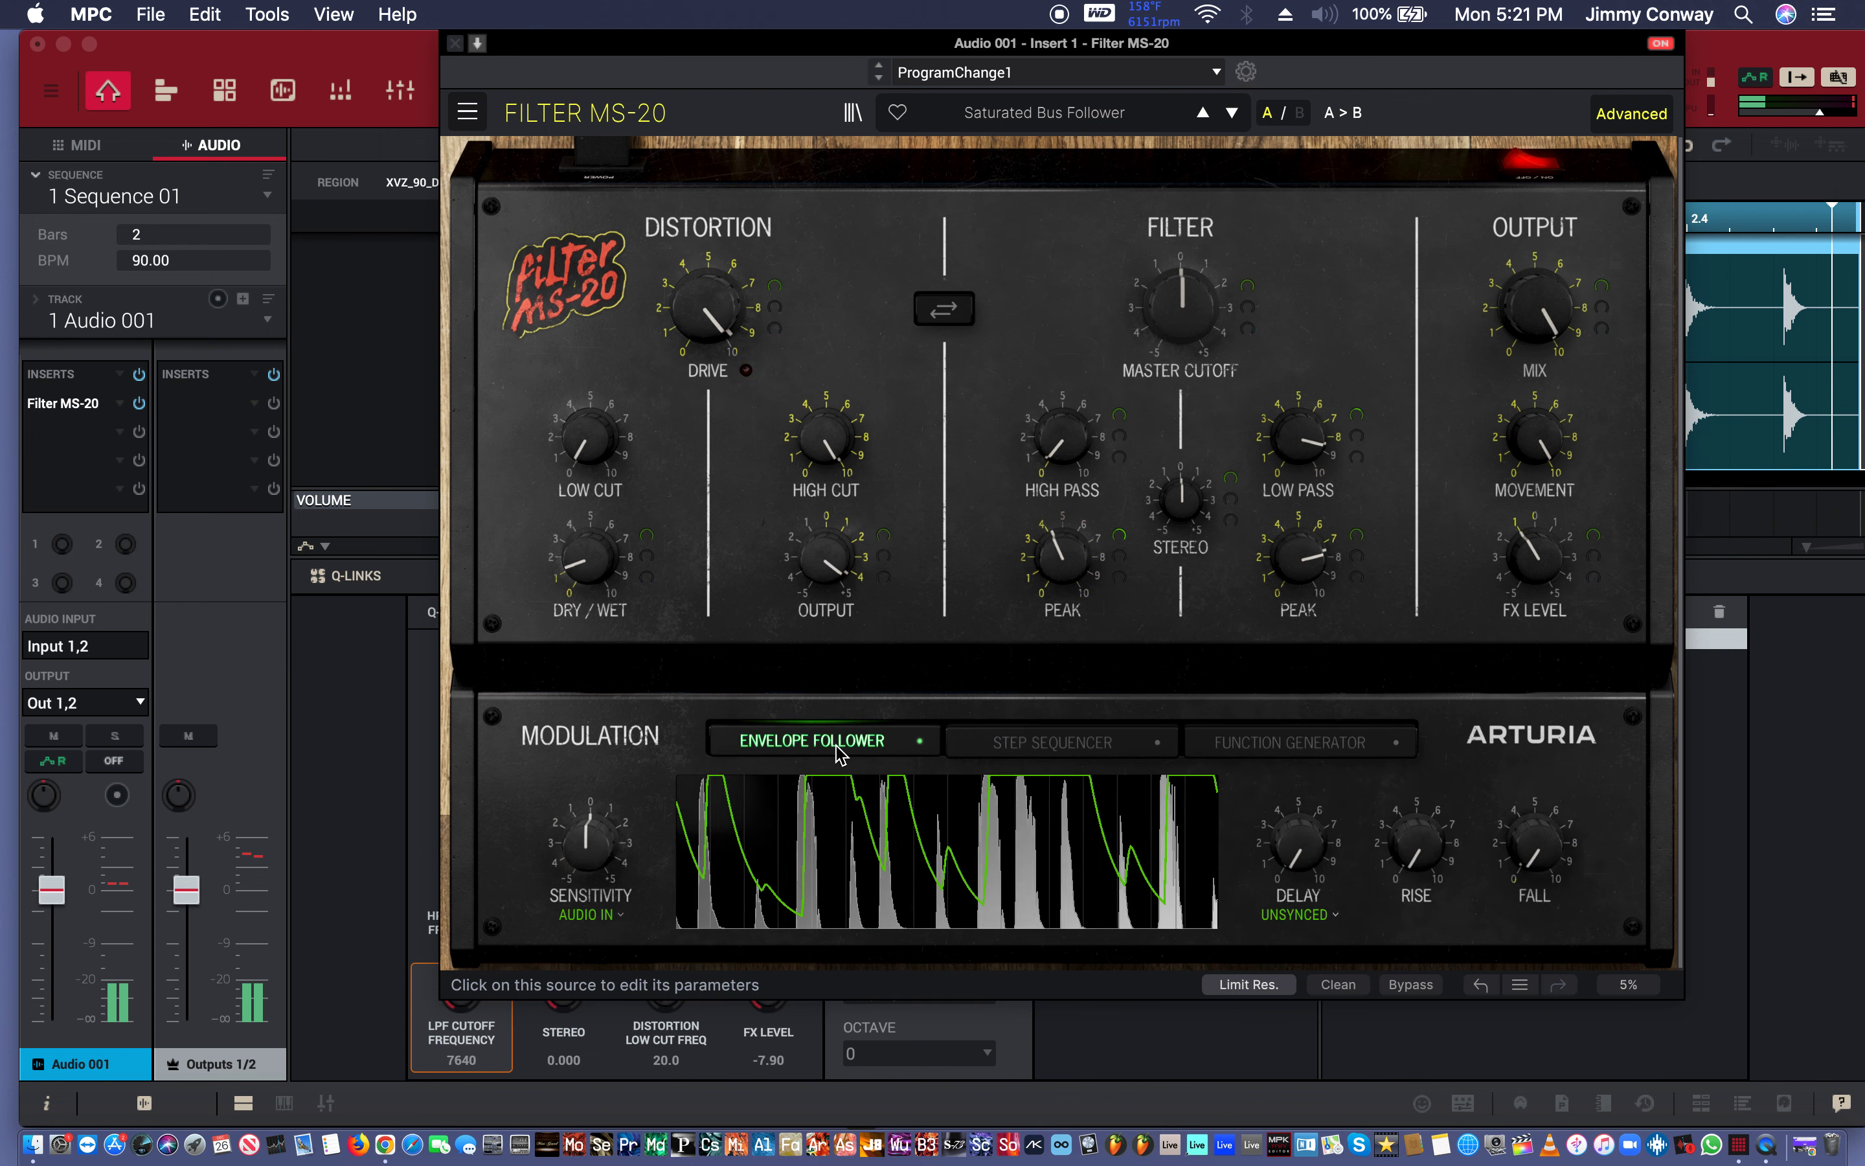
Fine-tune the high-pass peak, set the high-pass cutoff's envelope follower amount to about 68% and raise the high-pass cutoff.
left_click_drag(1042, 575, 1041, 580)
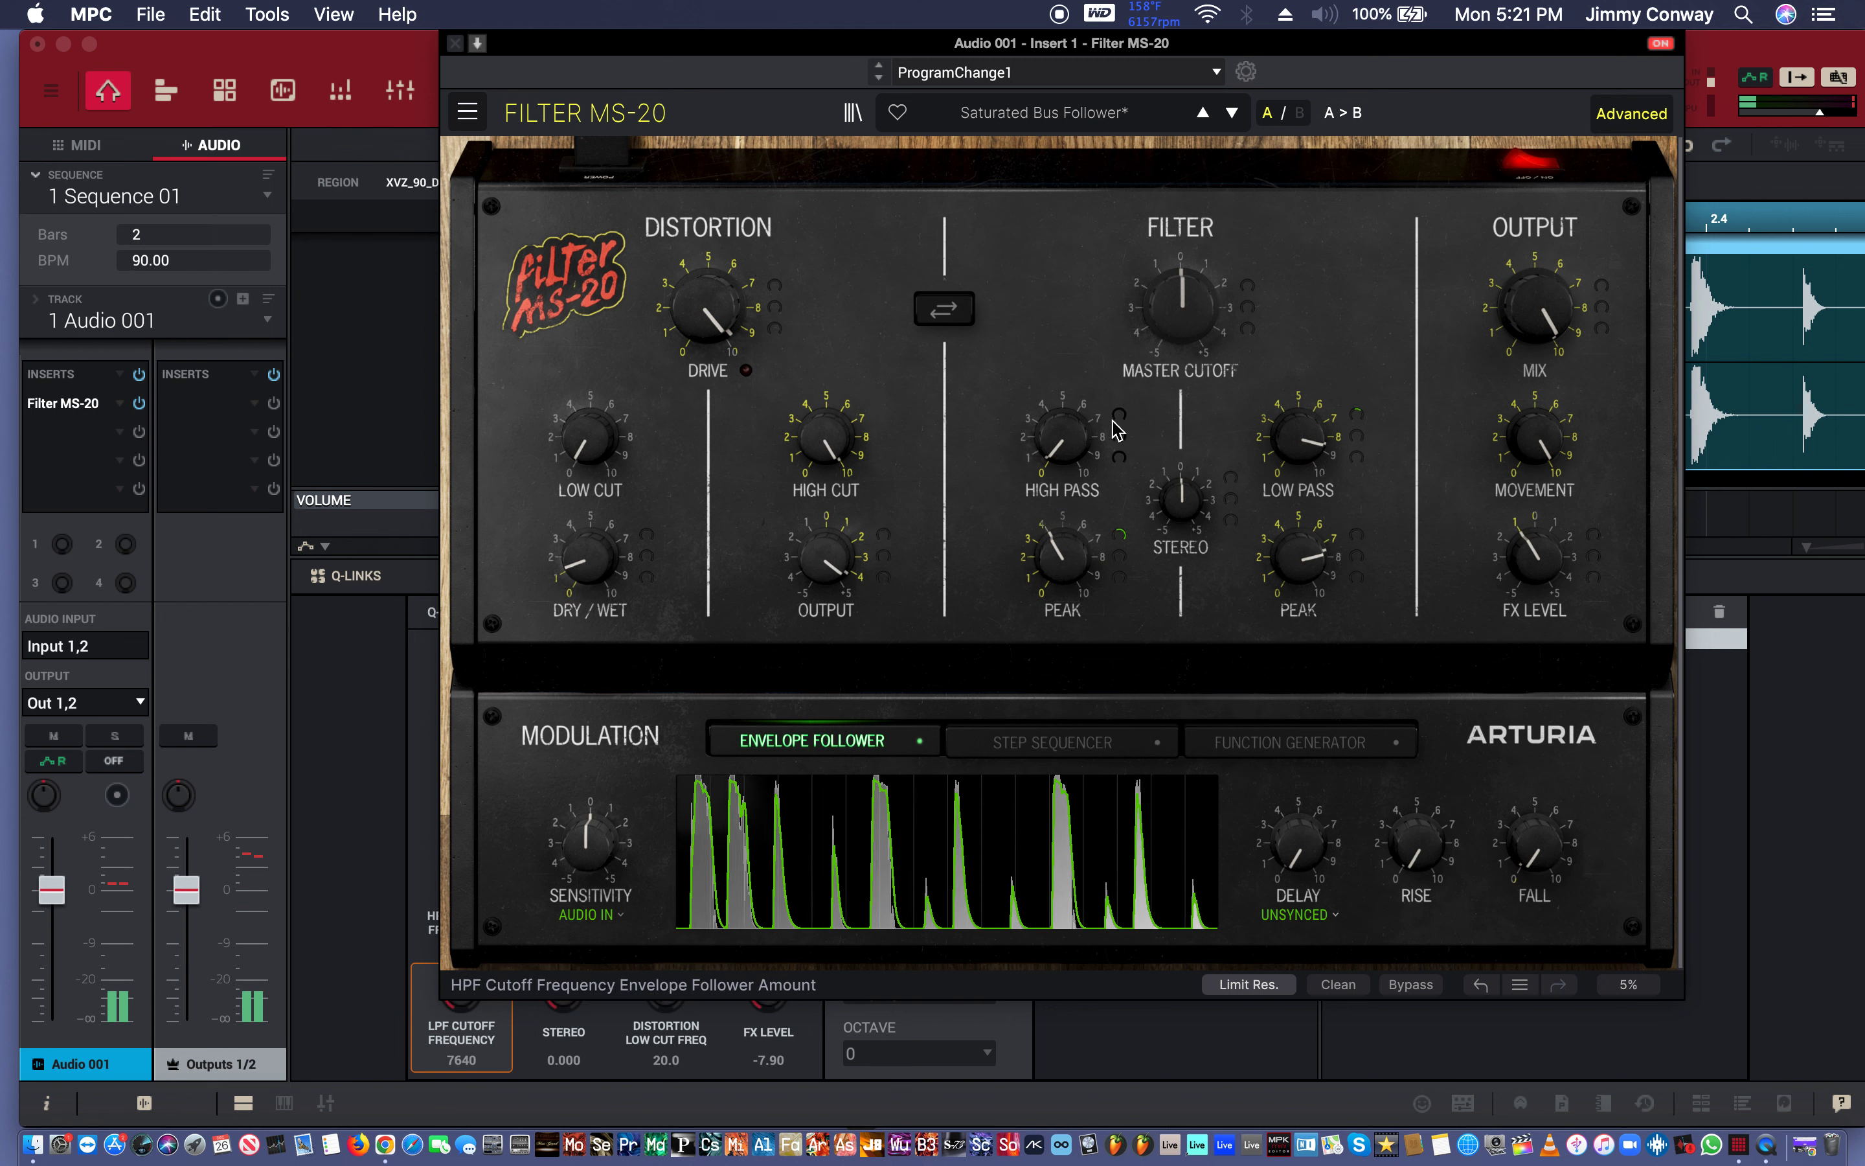
left_click_drag(1123, 418, 1161, 218)
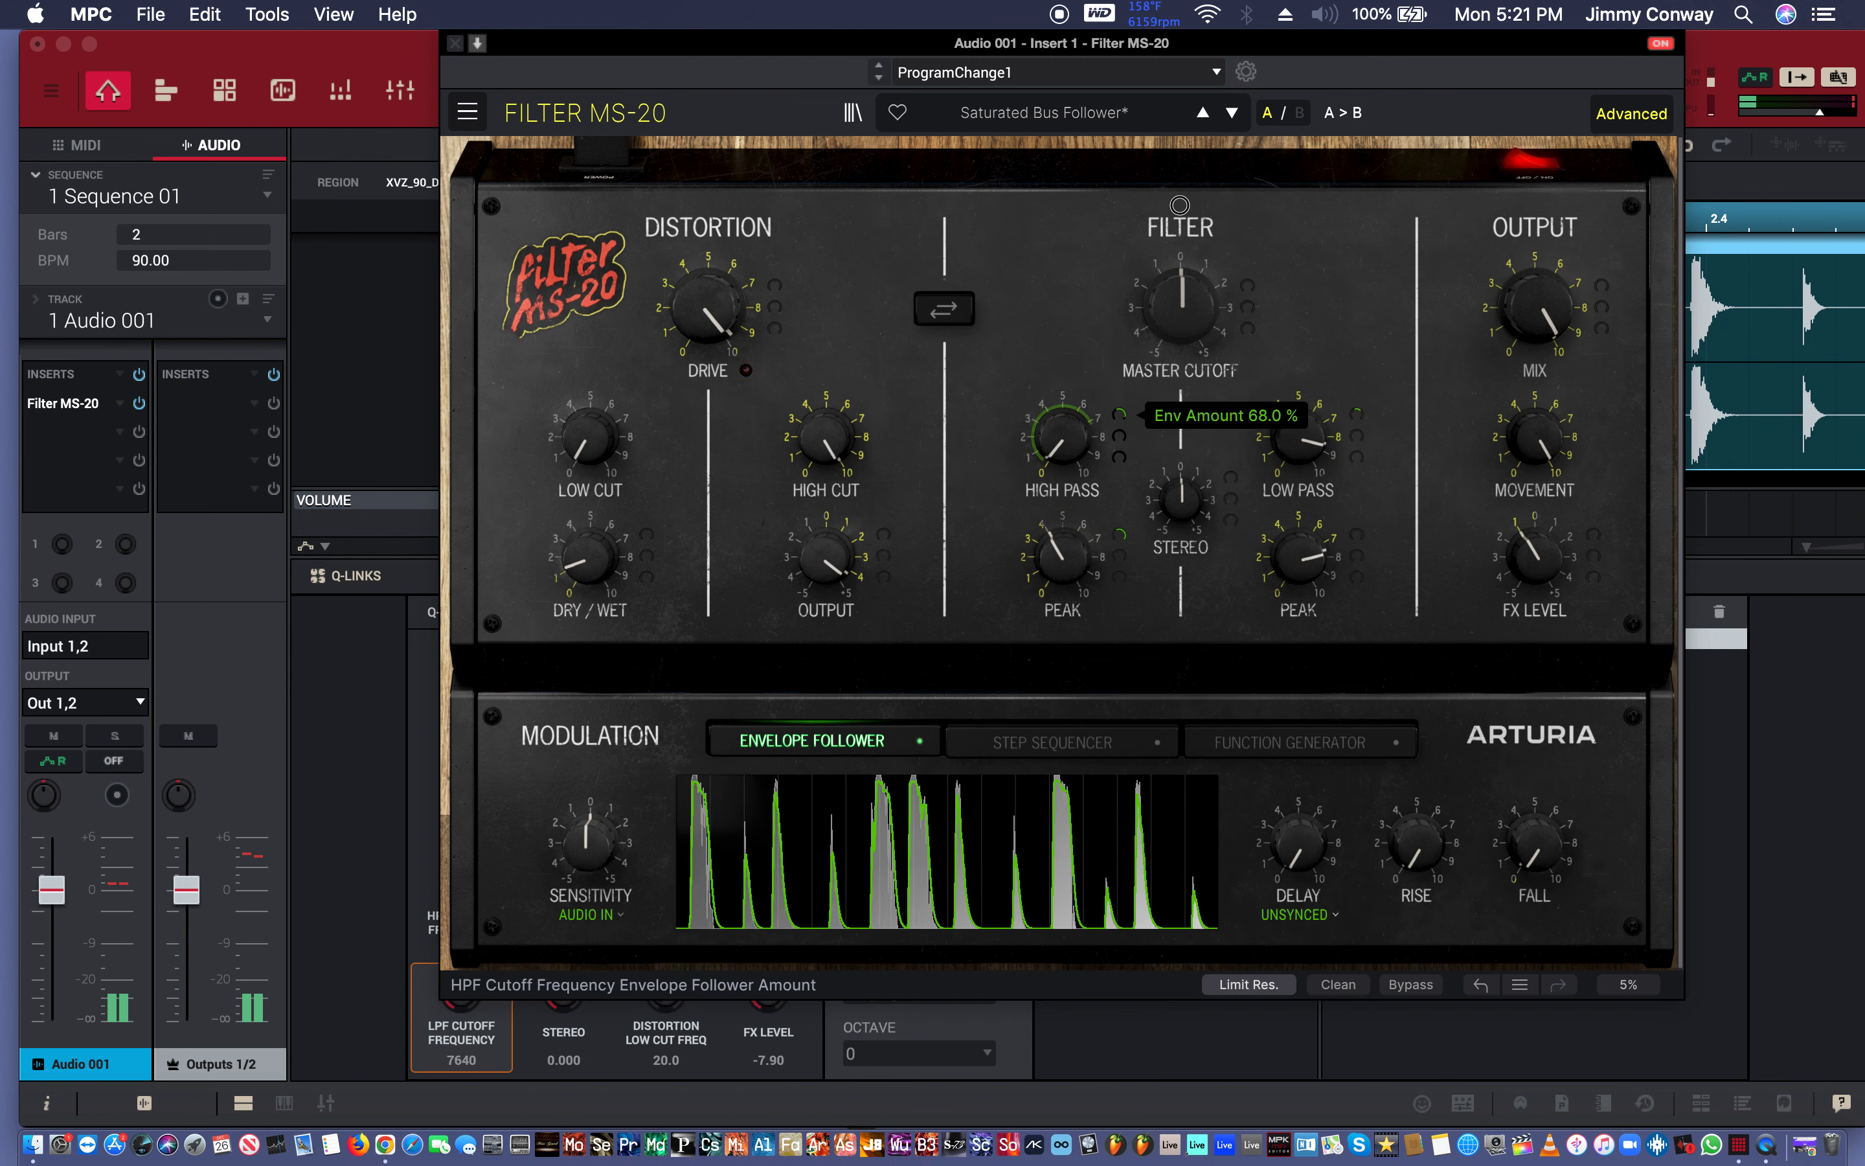
left_click_drag(1062, 437, 1062, 374)
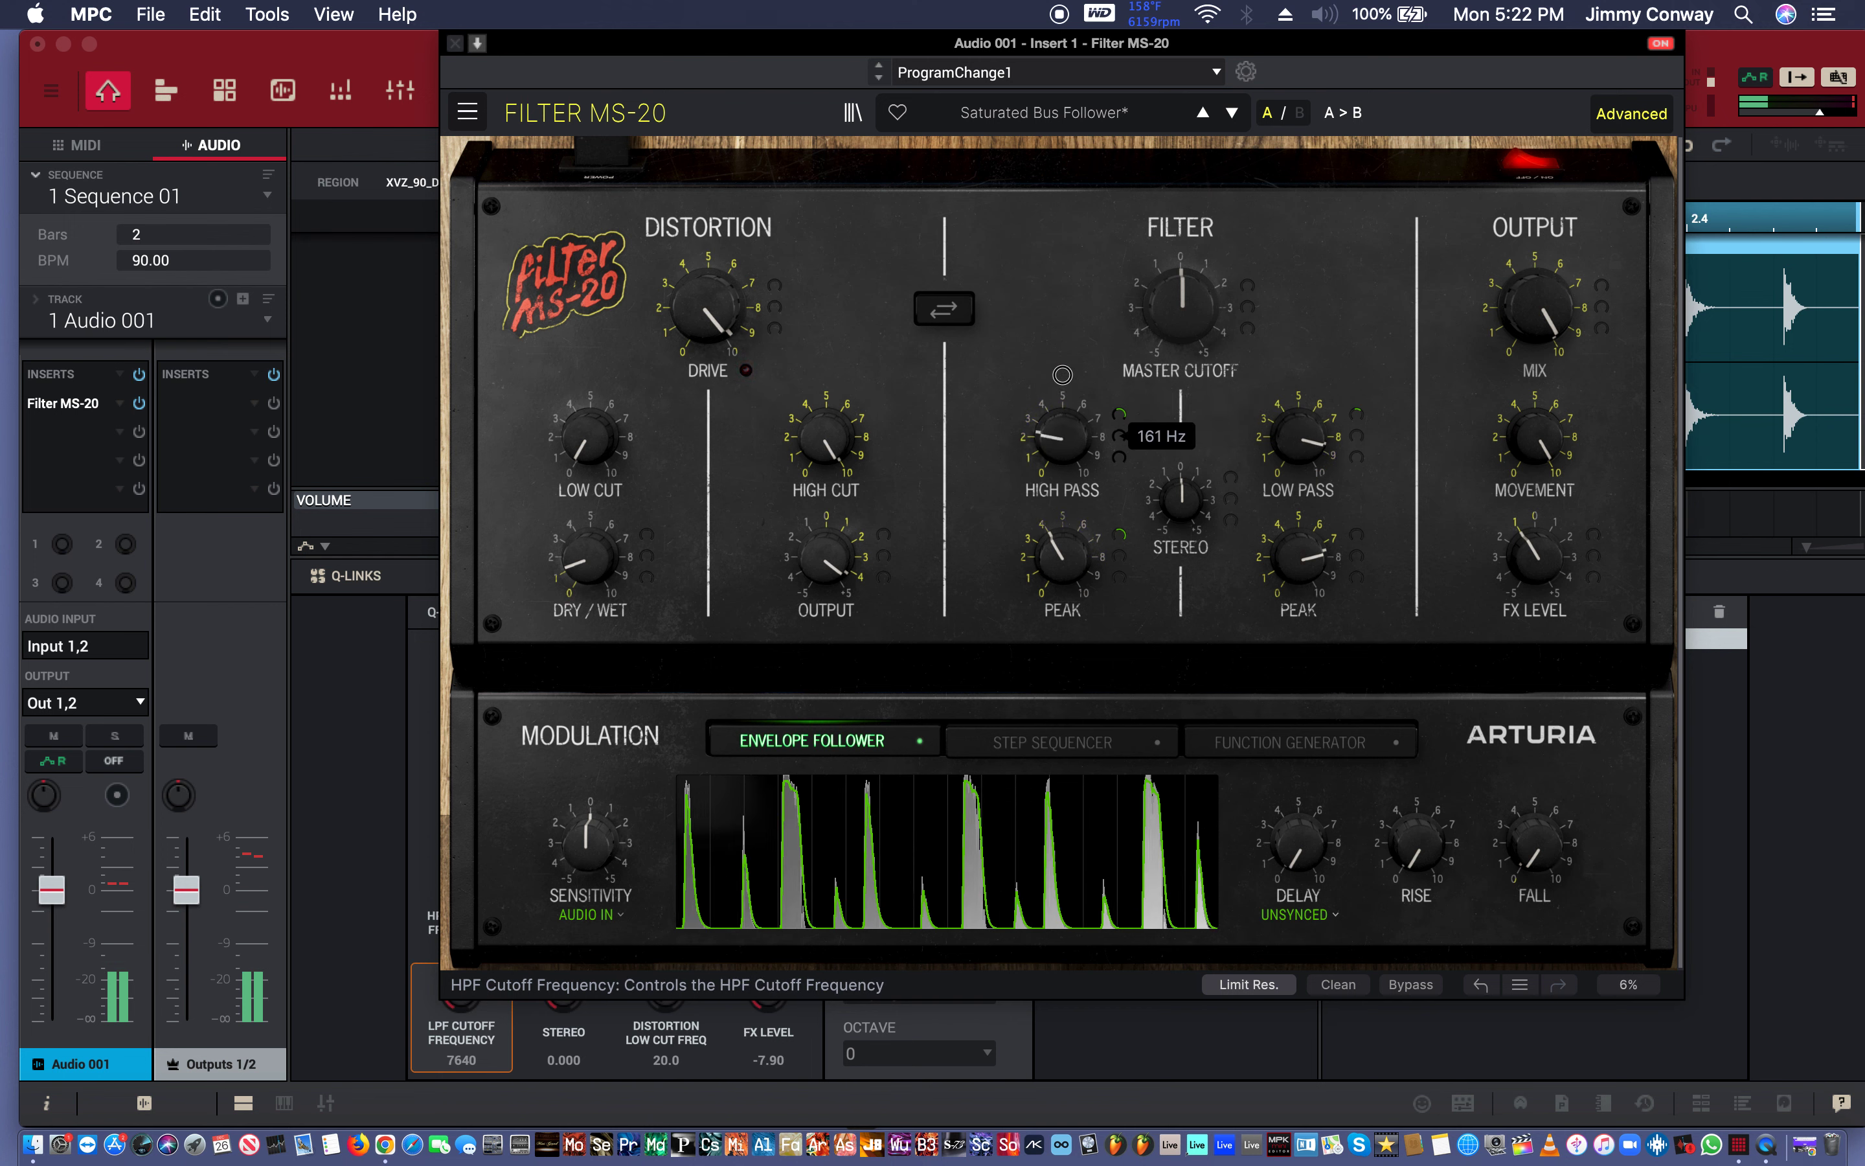
left_click_drag(1088, 296, 1088, 231)
left_click_drag(1063, 437, 1018, 541)
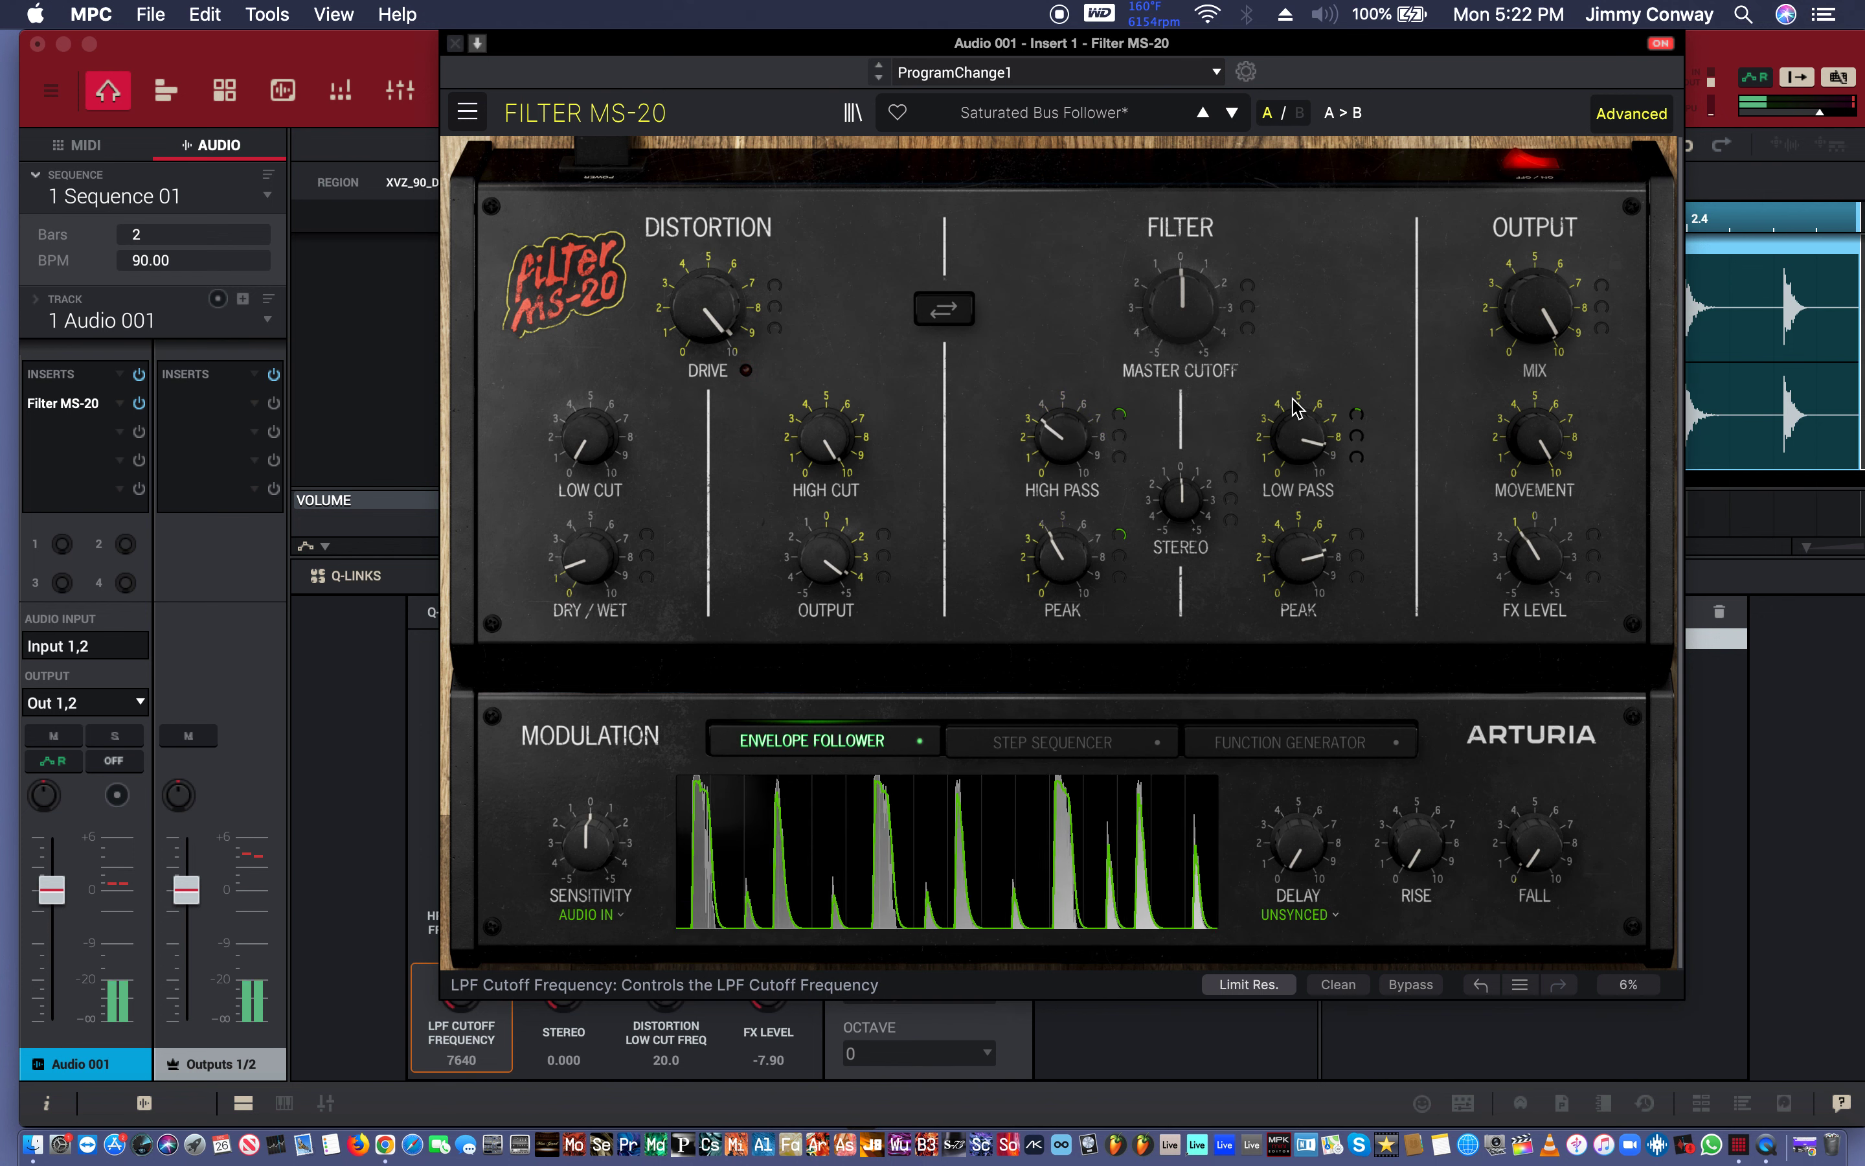
Set the step sequencer modulation amount on the low-pass cutoff to 74%.
left_click(1354, 436)
left_click_drag(1347, 333, 1403, 123)
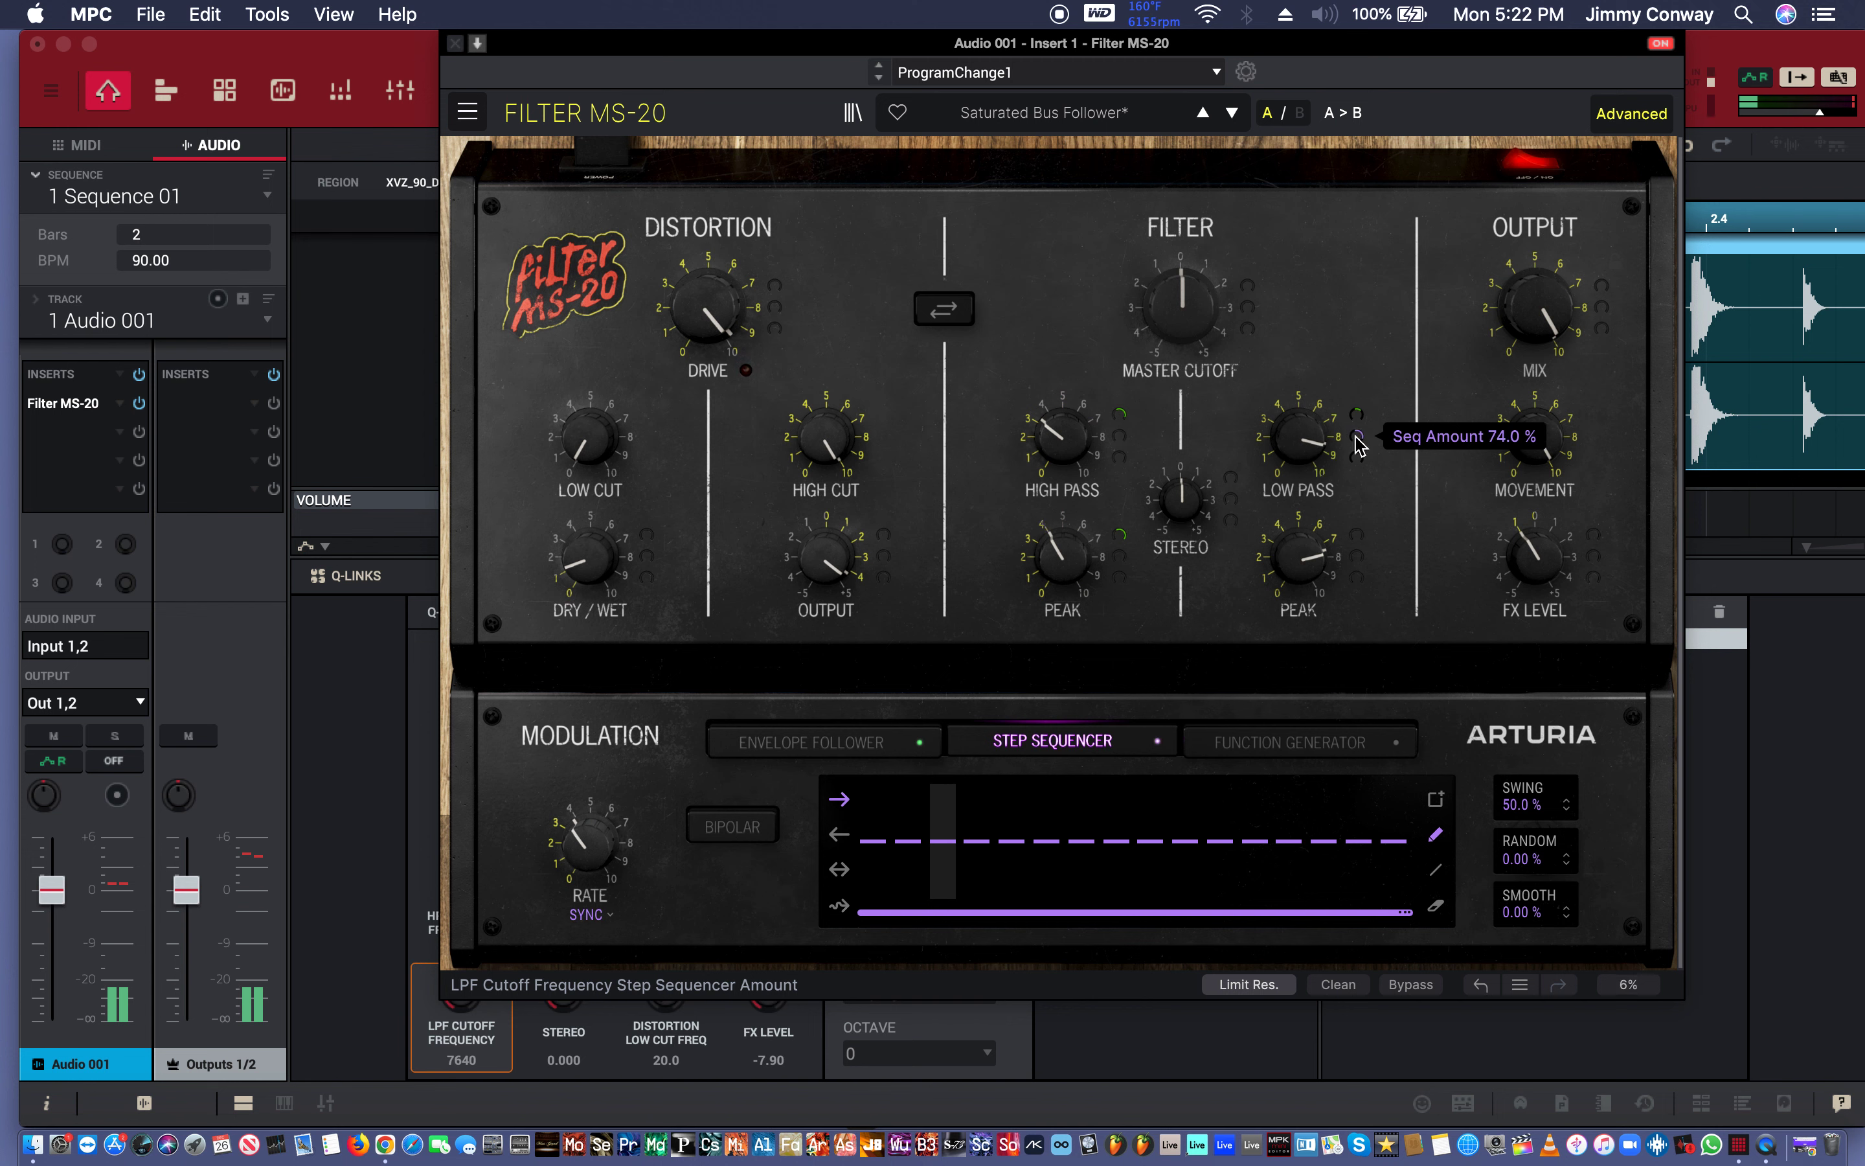
Draw an uneven step sequencer pattern, reset all steps and redraw a pattern with two high groups around a low middle.
mouse_move(1411, 840)
left_mouse_down()
mouse_move(1370, 844)
mouse_move(1292, 818)
mouse_move(1237, 839)
mouse_move(1168, 949)
mouse_move(985, 769)
mouse_move(934, 875)
mouse_move(875, 806)
left_mouse_up()
mouse_move(1323, 789)
left_mouse_down()
mouse_move(1372, 884)
mouse_move(1399, 895)
left_mouse_up()
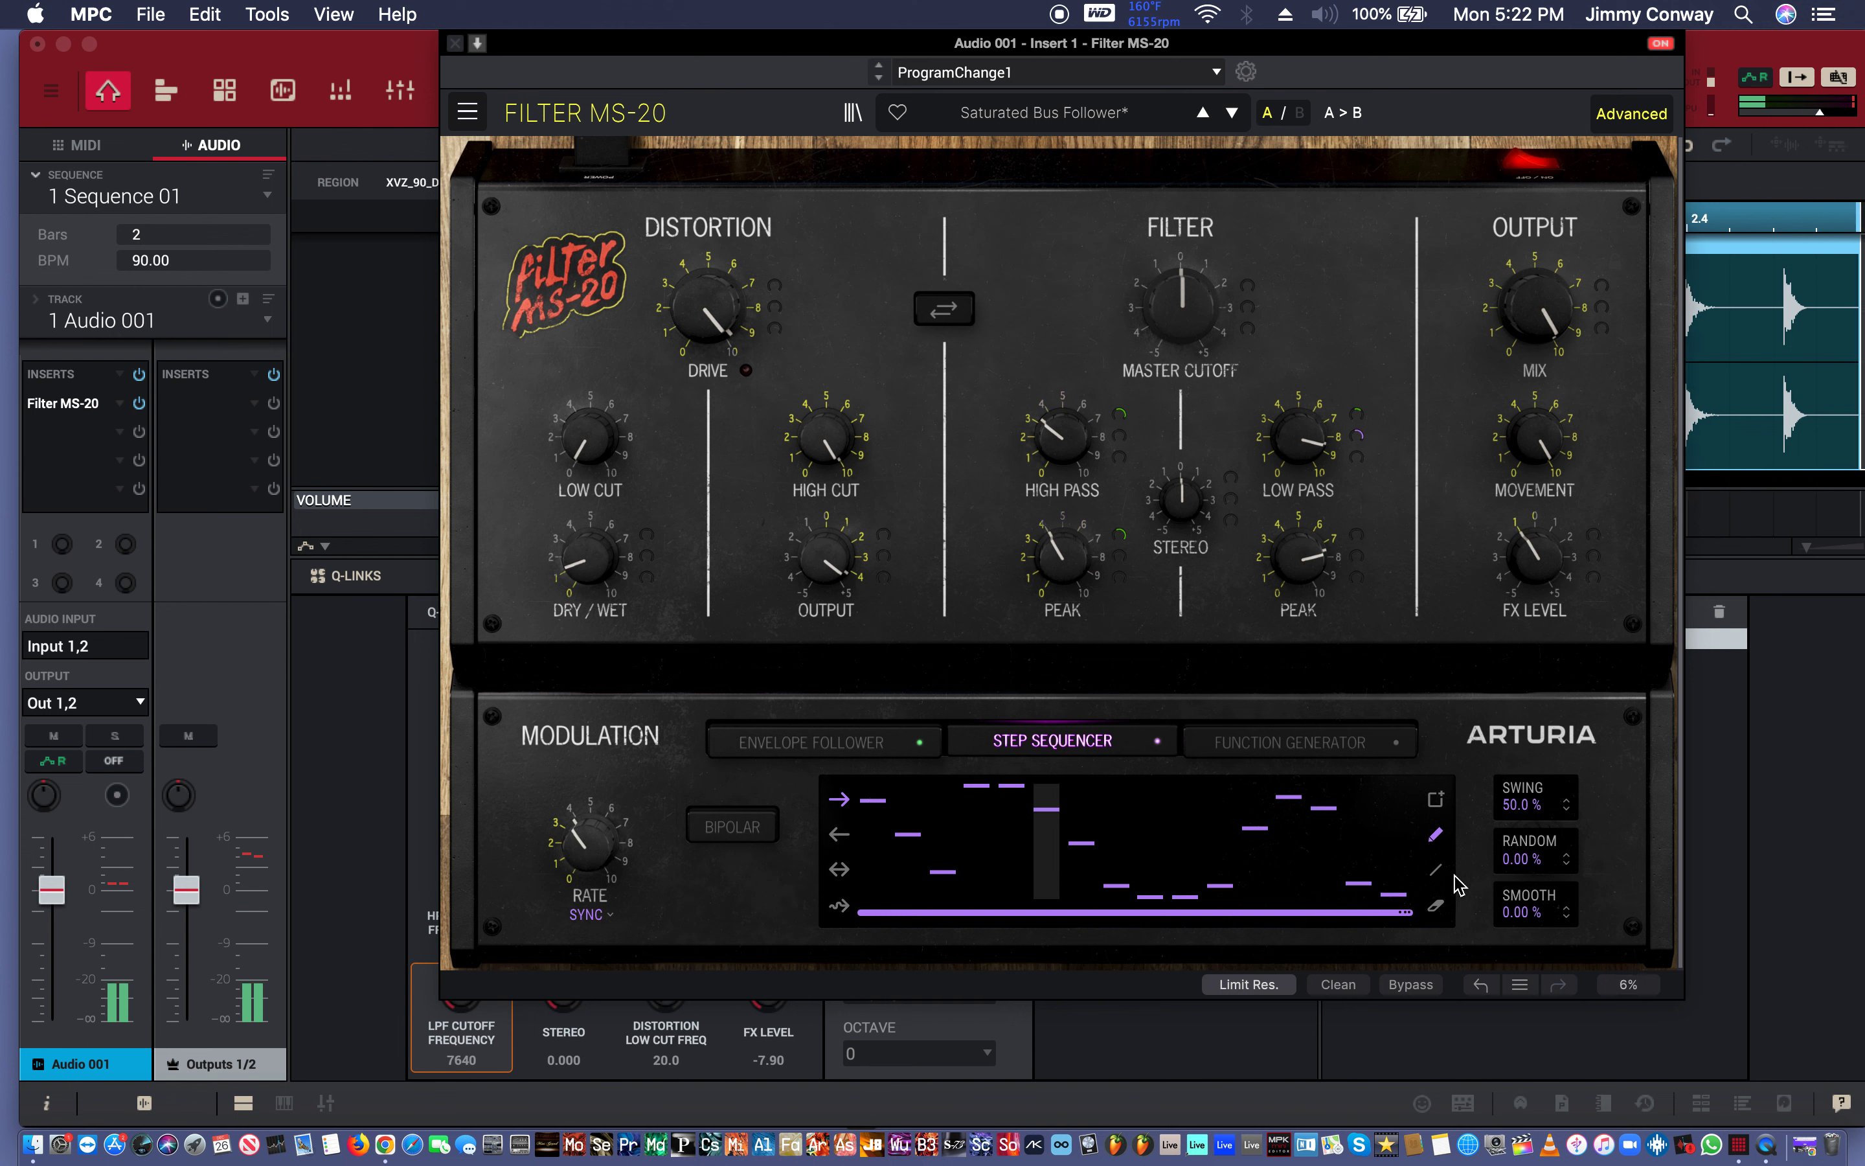
left_click(1435, 799)
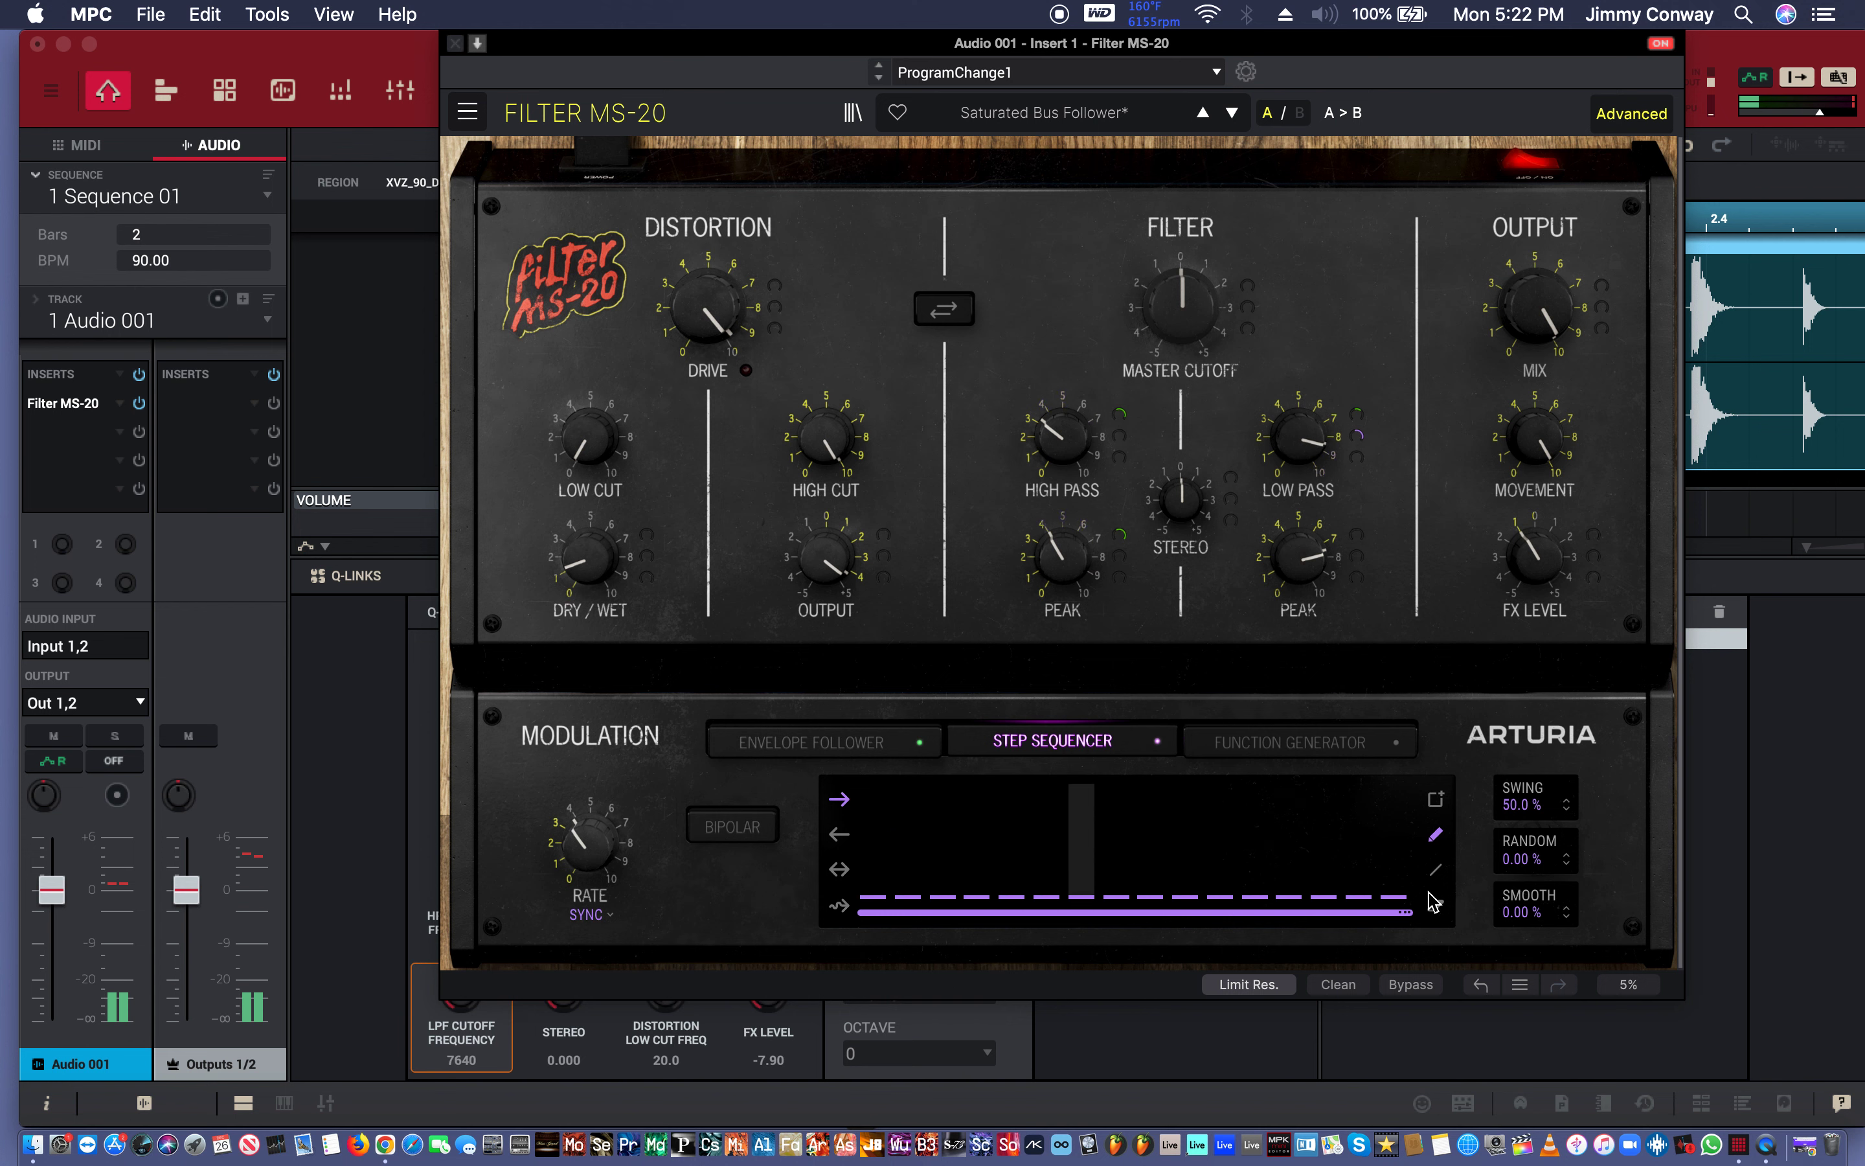
mouse_move(1368, 837)
left_mouse_down()
mouse_move(1217, 815)
mouse_move(1142, 882)
mouse_move(1022, 849)
mouse_move(952, 779)
mouse_move(908, 837)
mouse_move(904, 899)
left_mouse_up()
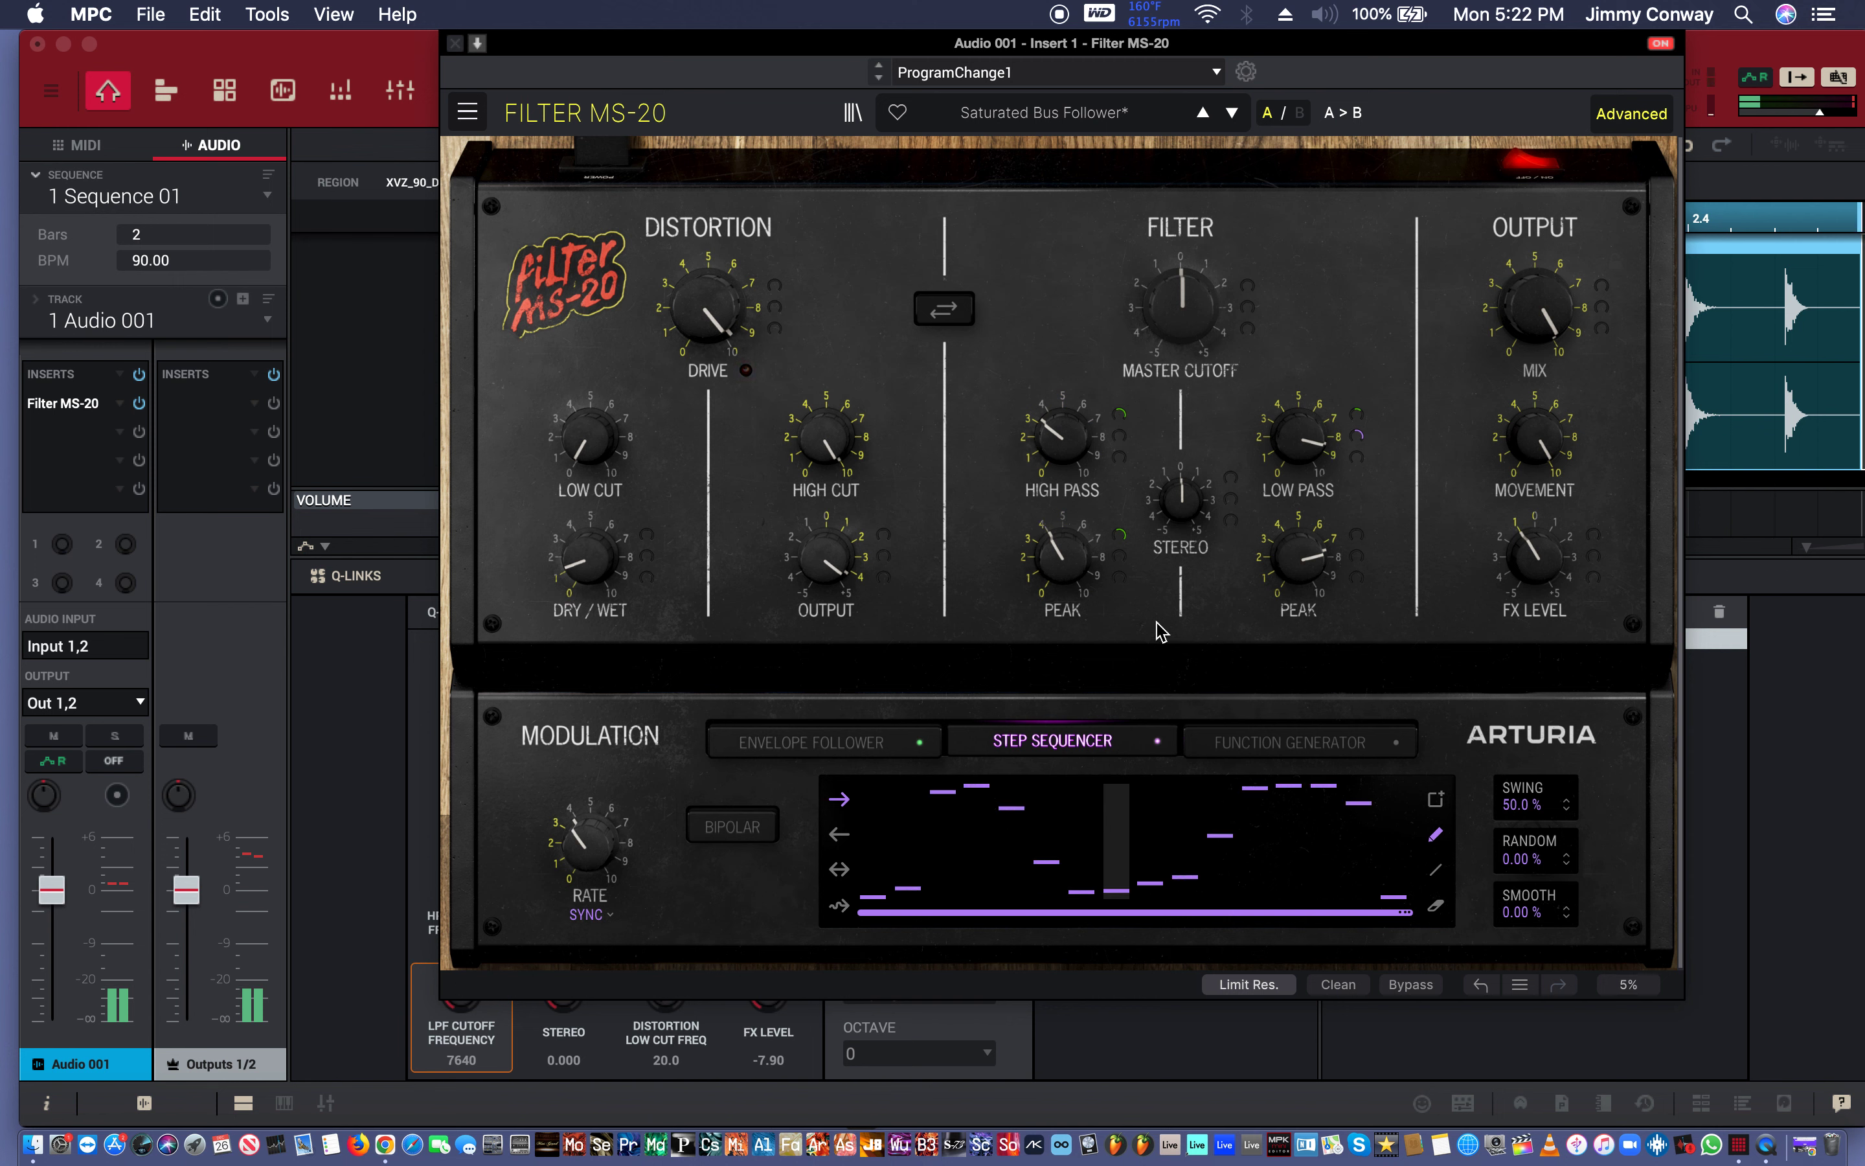
Try the low-pass cutoff's step sequencer amount at 100%, then set it to about -85% with the cutoff at about 17314 Hz.
mouse_move(1358, 445)
left_click_drag(1357, 416, 1349, 298)
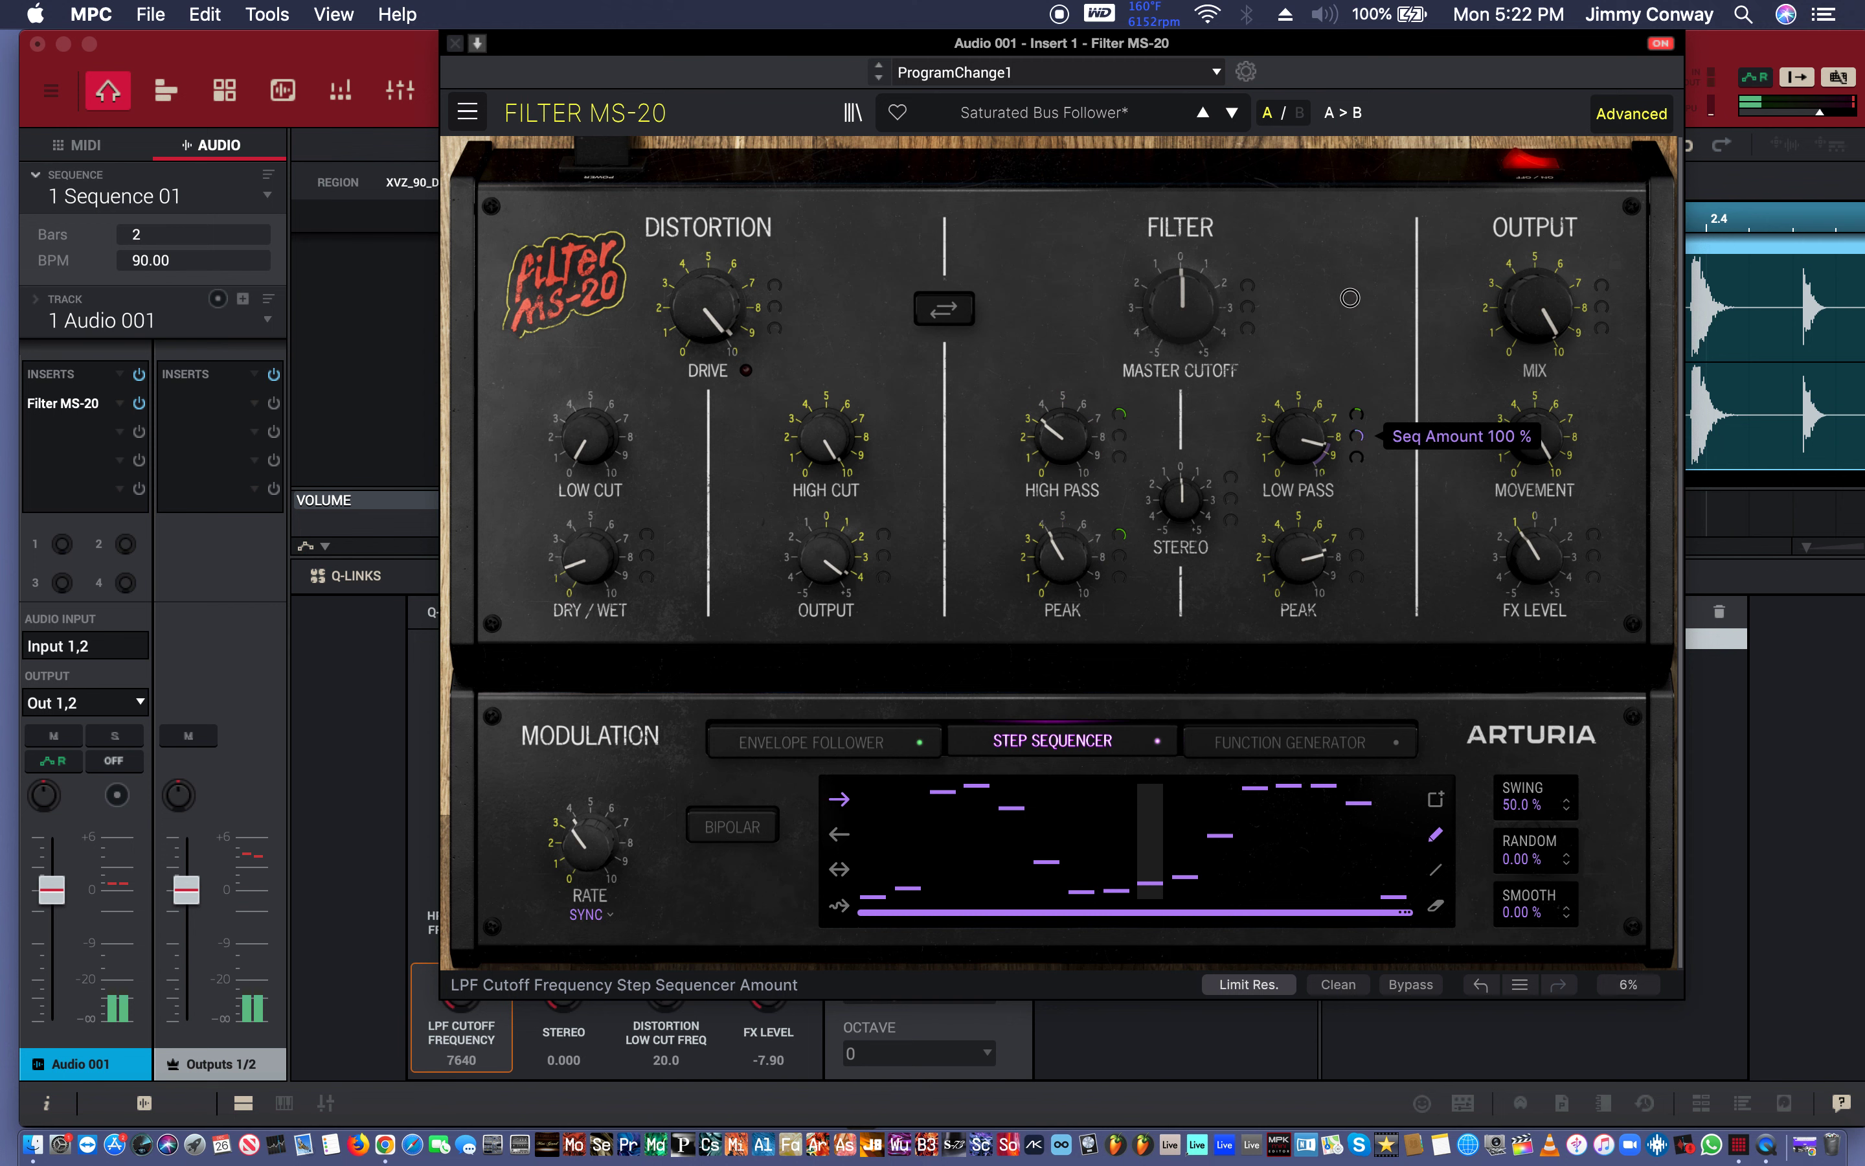
left_click_drag(1361, 417, 1250, 705)
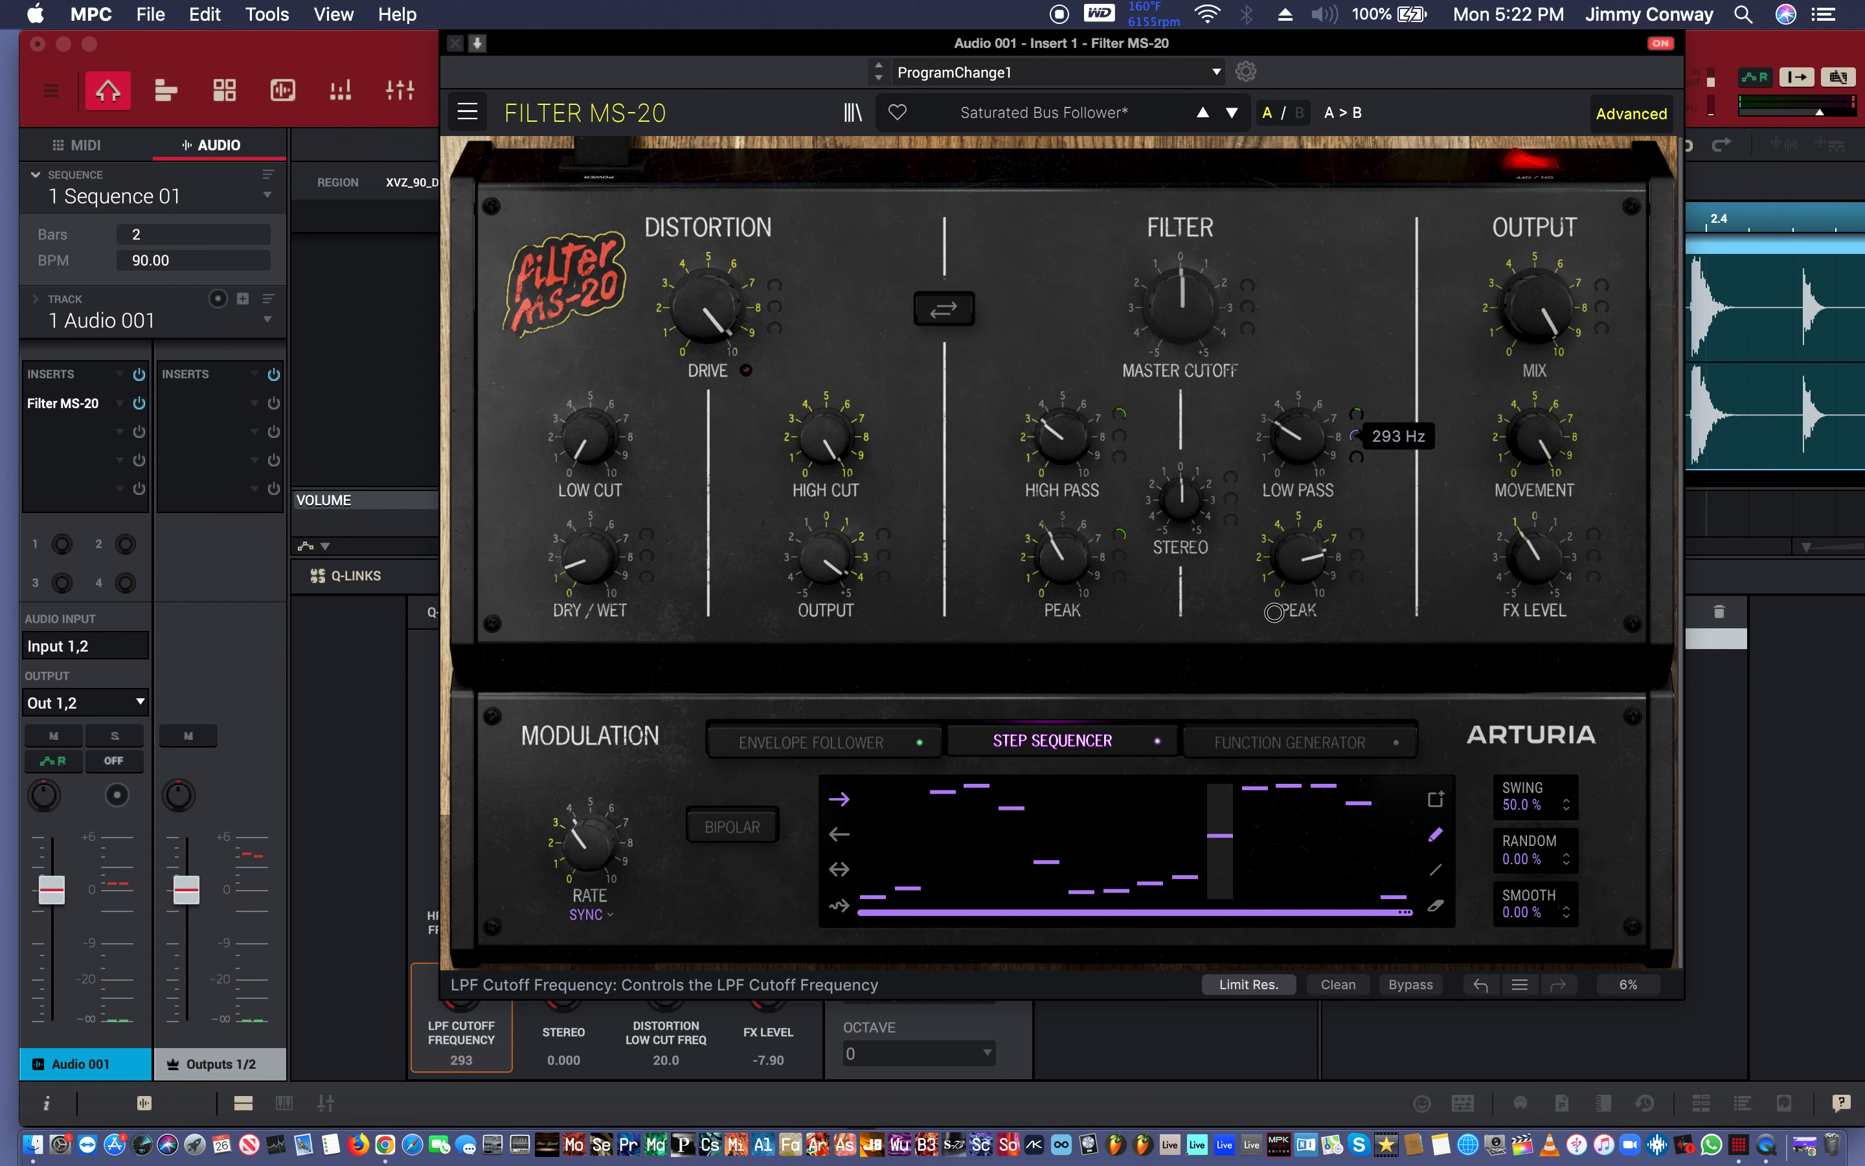
left_click_drag(1296, 562, 1311, 513)
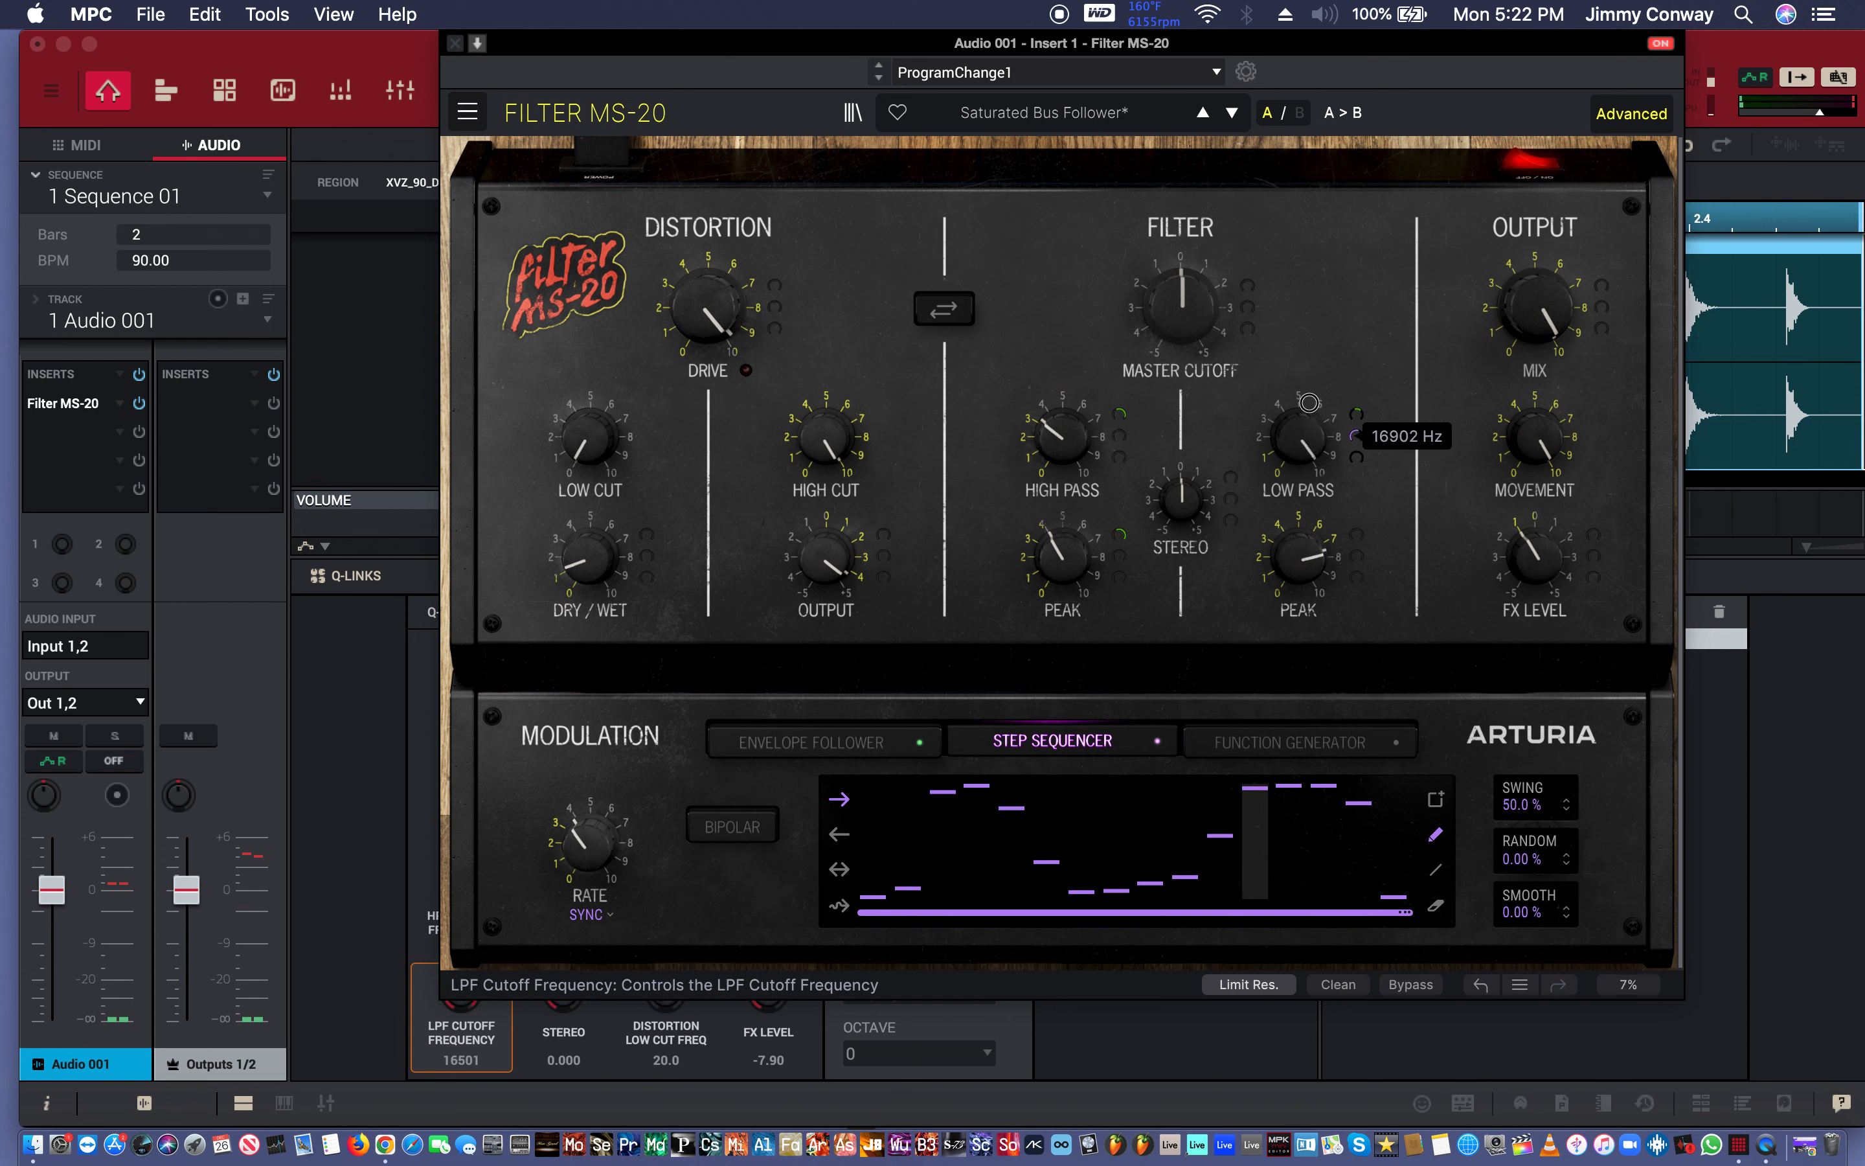
mouse_move(1350, 436)
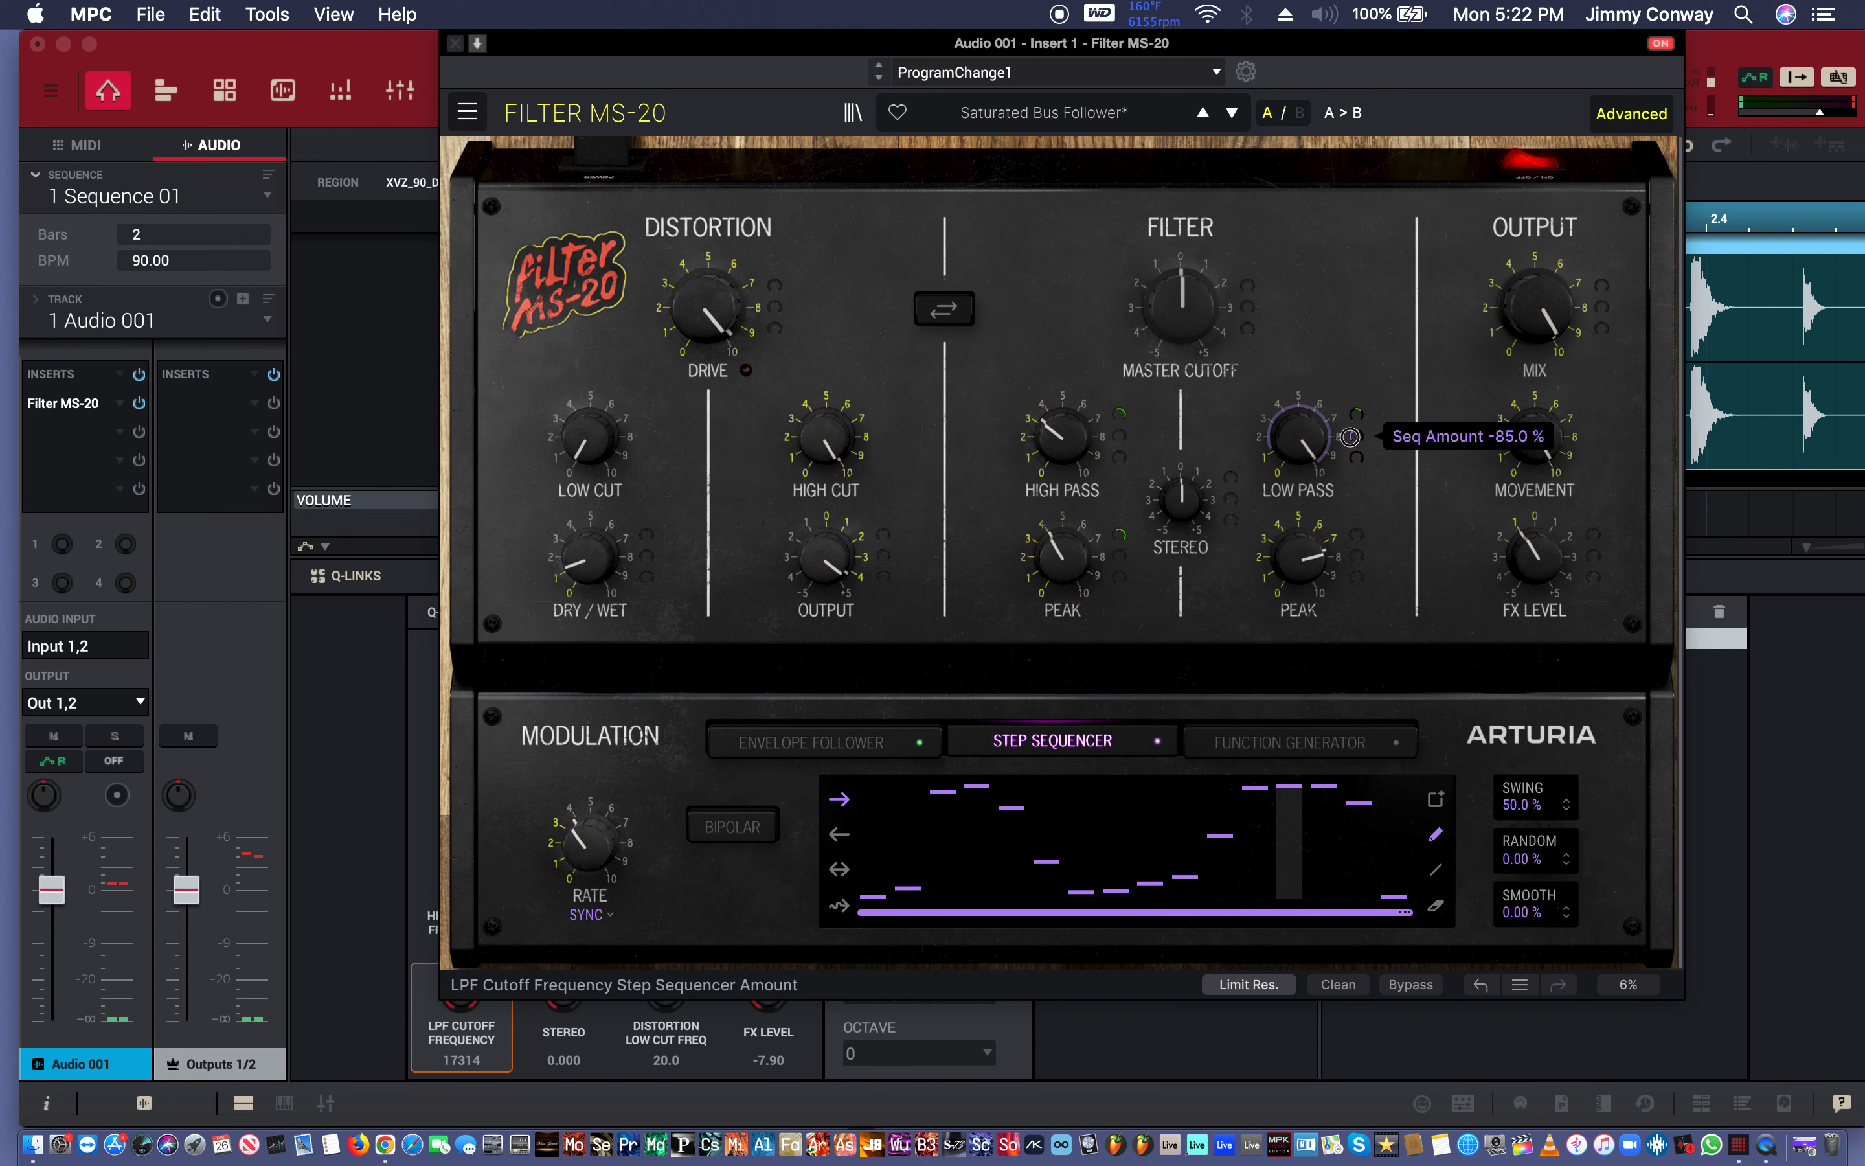
Sweep the low-pass cutoff down to about 352 Hz and back up to about 3615 Hz.
left_click_drag(1364, 380, 1378, 339)
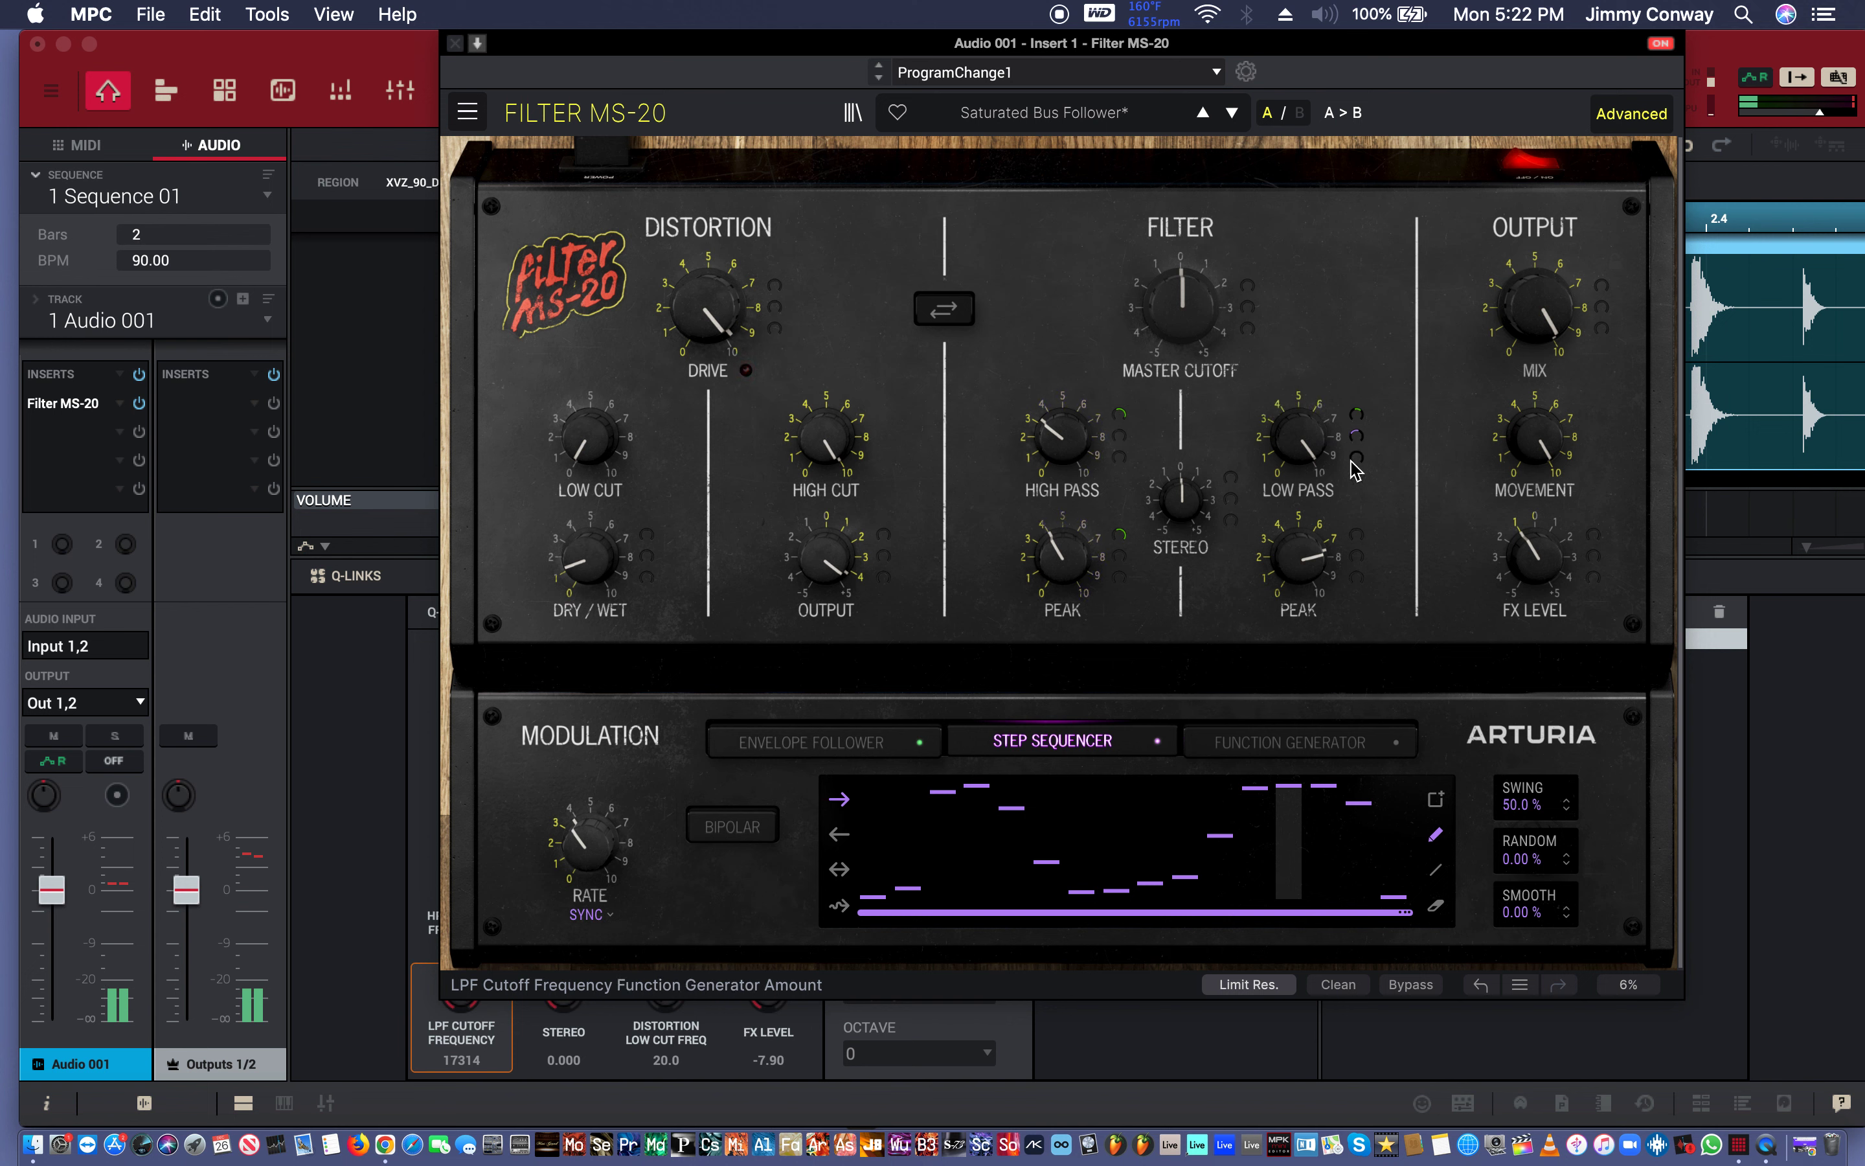
mouse_move(1303, 419)
left_click_drag(1298, 461, 1323, 547)
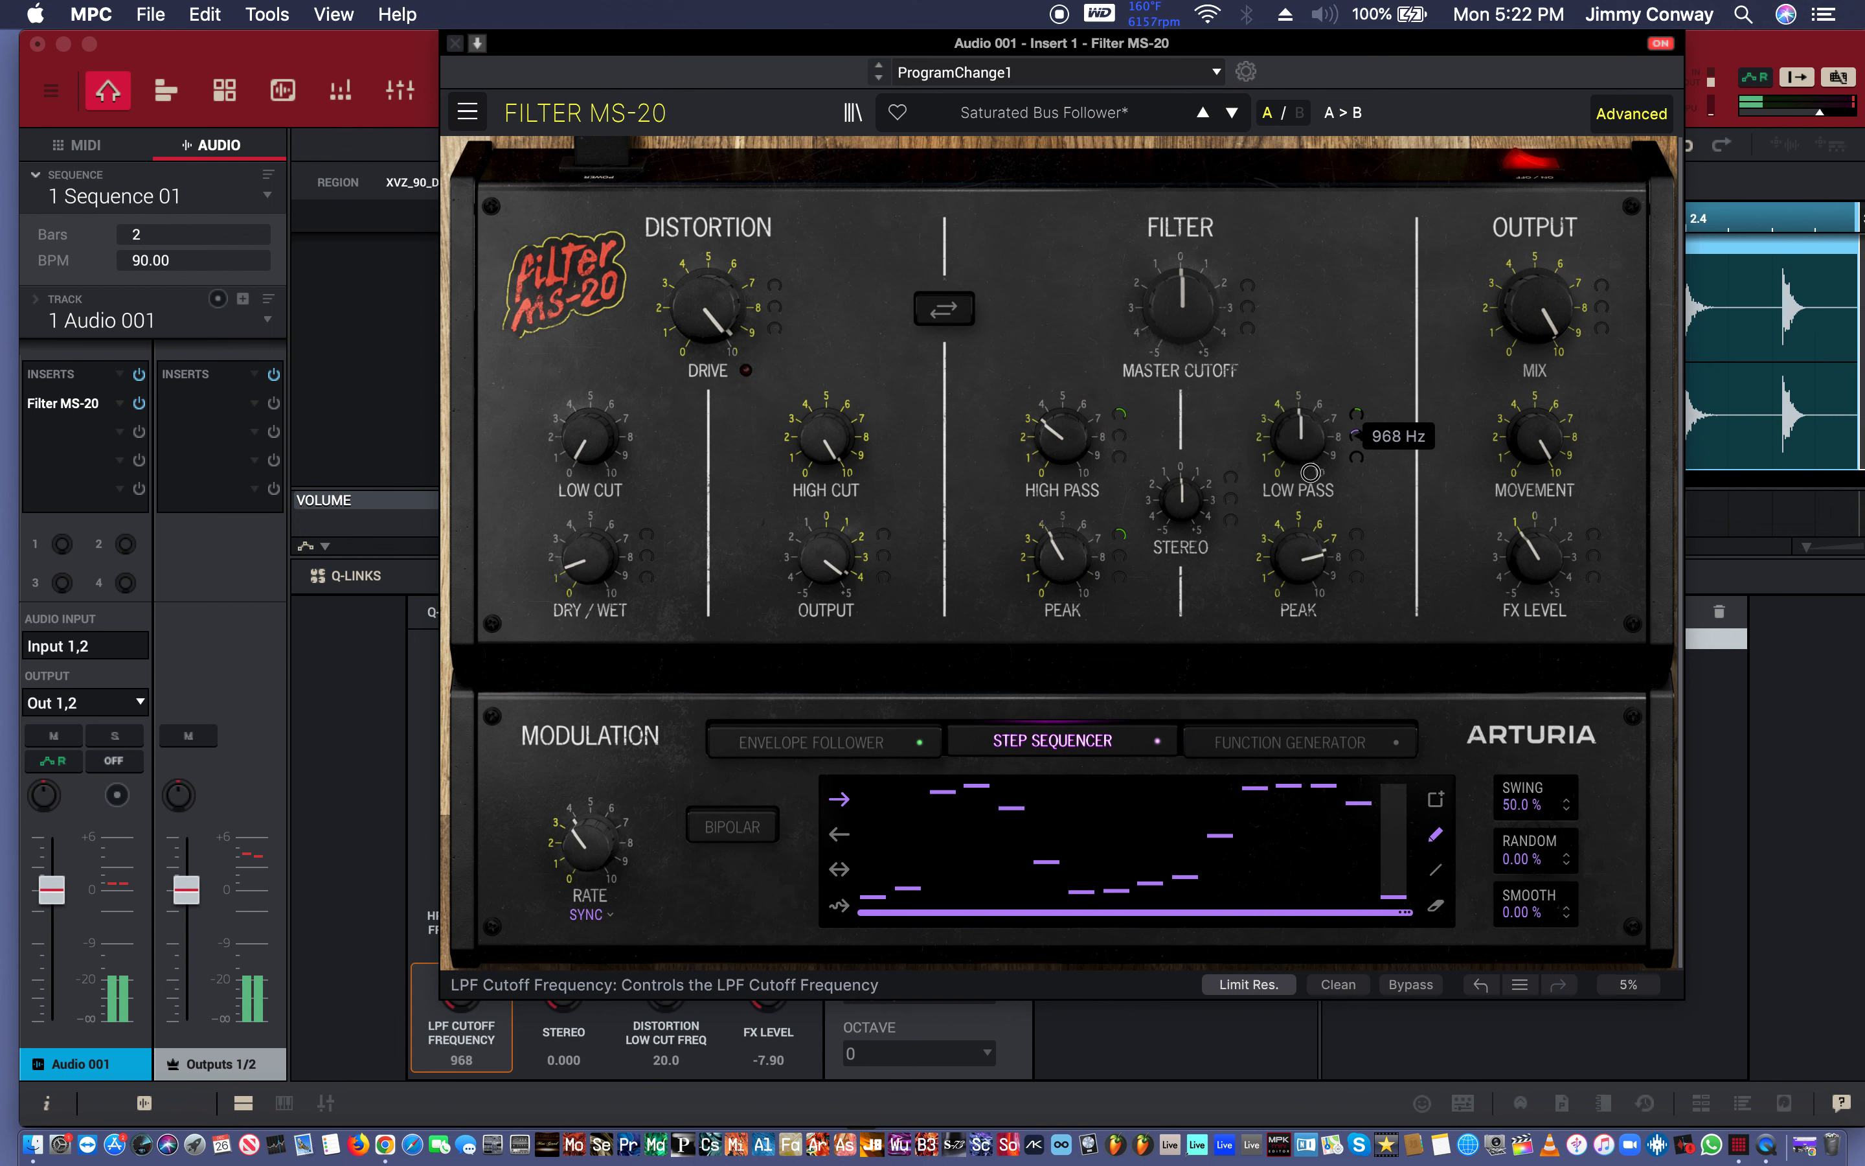
mouse_move(1331, 530)
left_mouse_down()
mouse_move(1346, 392)
mouse_move(1317, 494)
left_mouse_up()
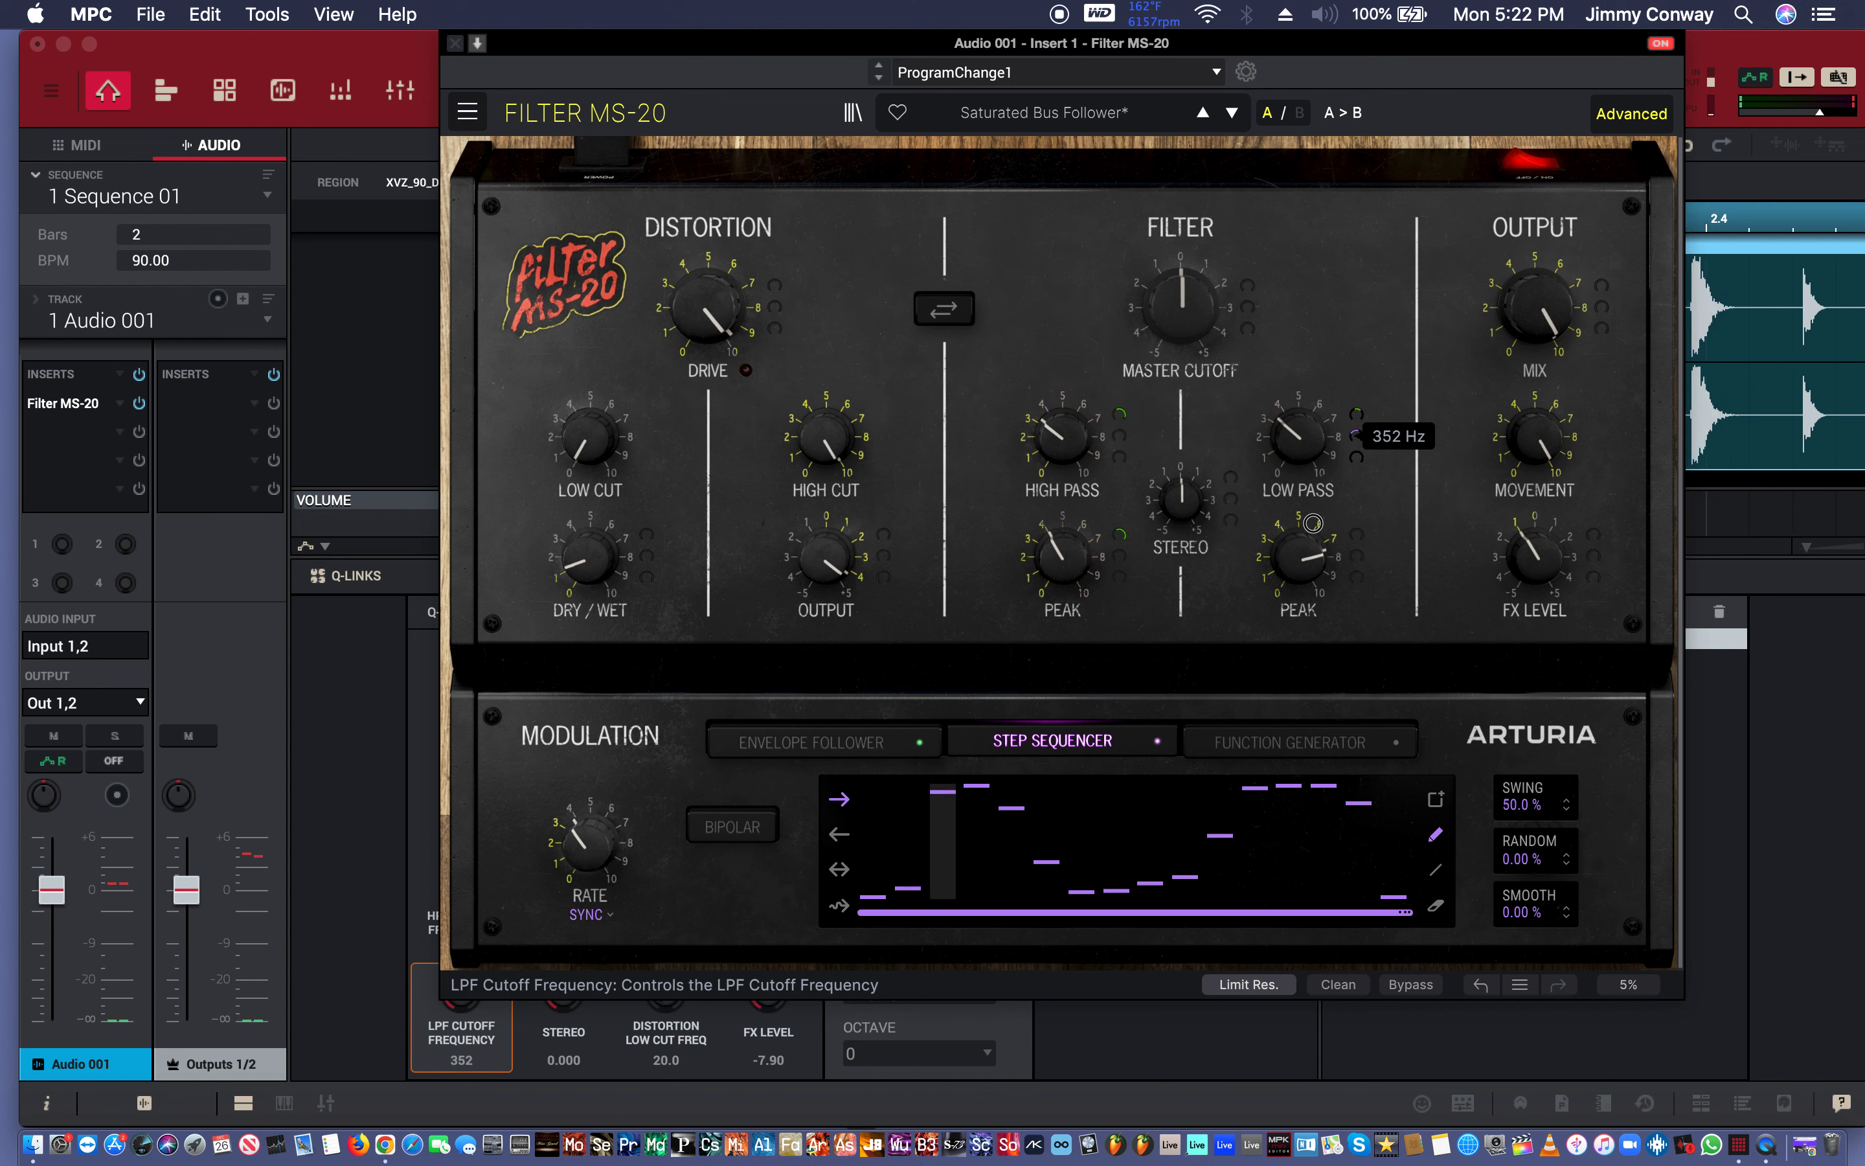
left_click_drag(1318, 561, 1305, 432)
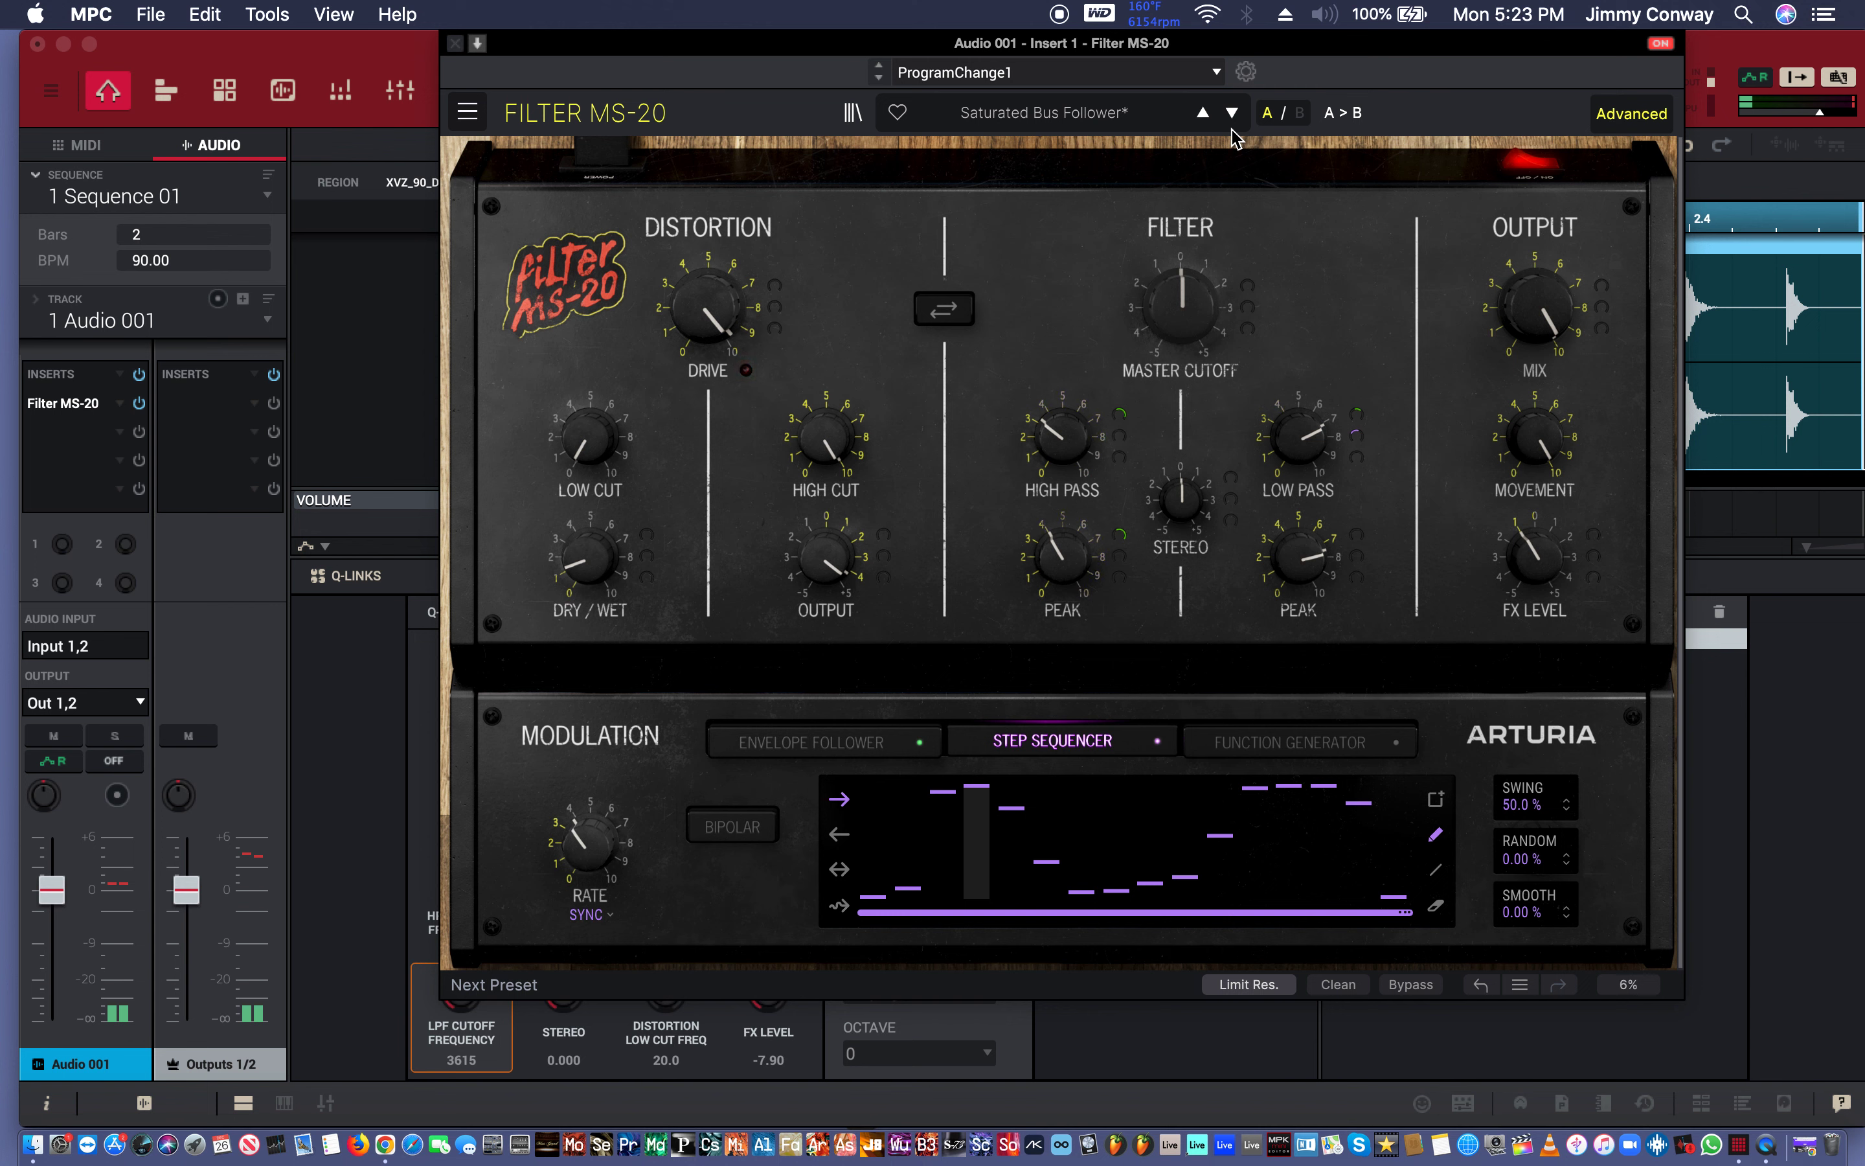
Load the Synth Lead Scratcher preset and set the low-pass cutoff's function generator amount to 92%.
left_click(1231, 117)
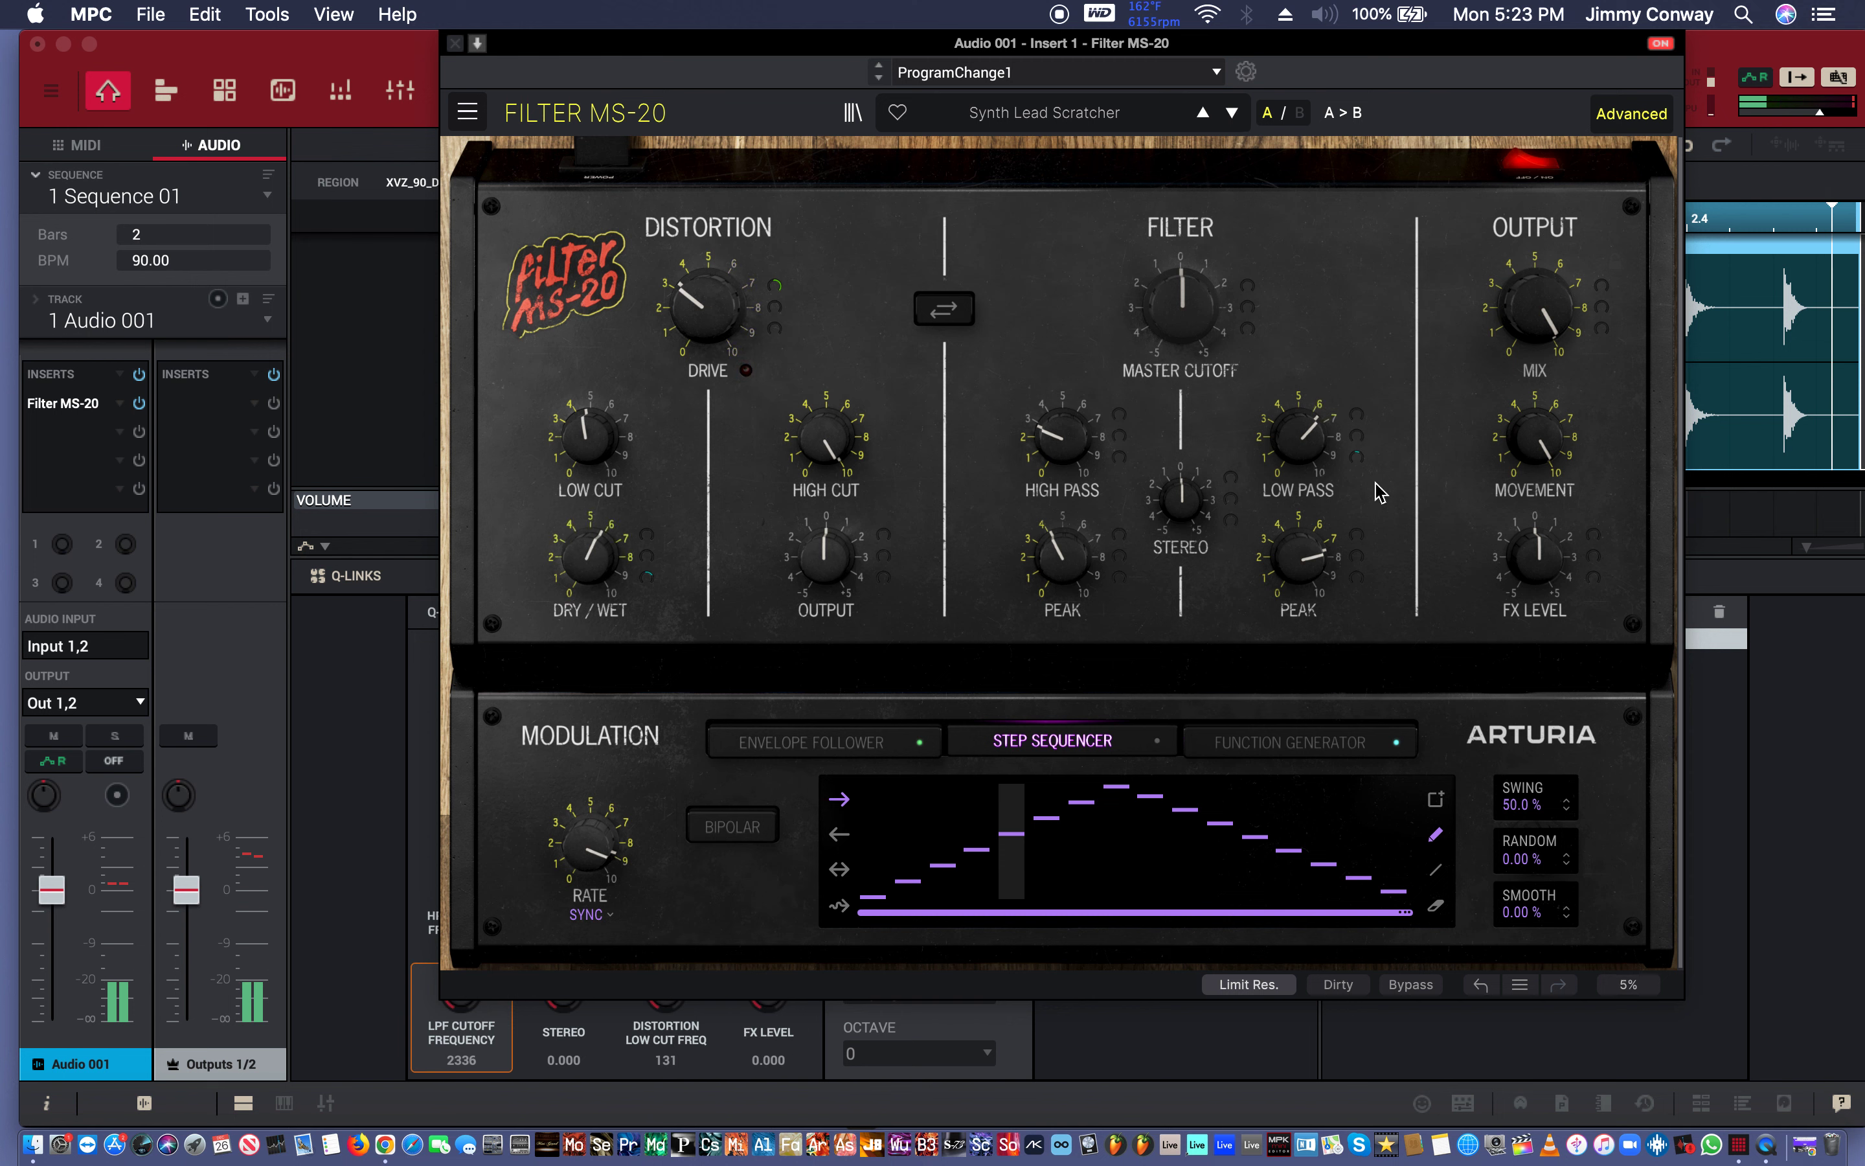
left_click(1355, 457)
left_click_drag(1355, 458, 1326, 316)
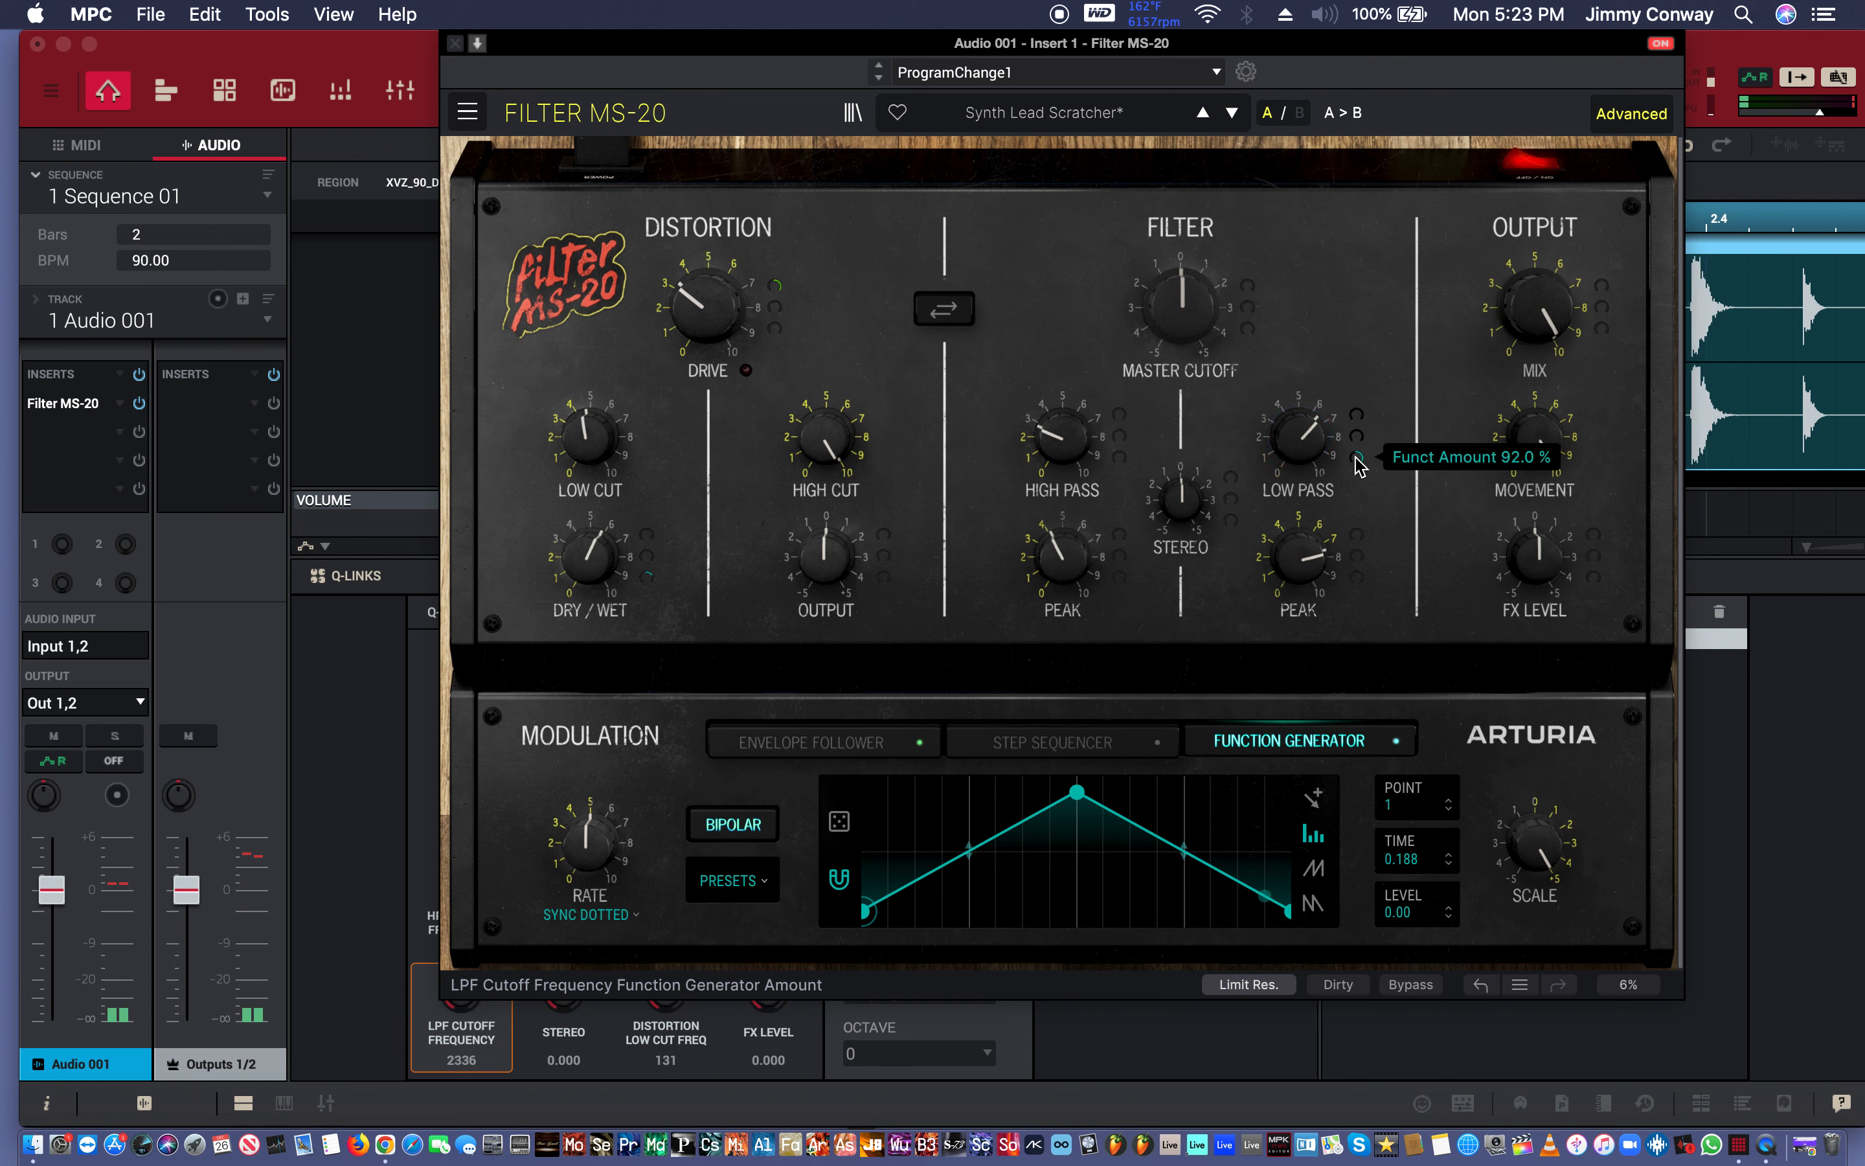
Try the Step Seq 8 function preset, then apply Step Seq 16 to the function generator.
left_click(756, 896)
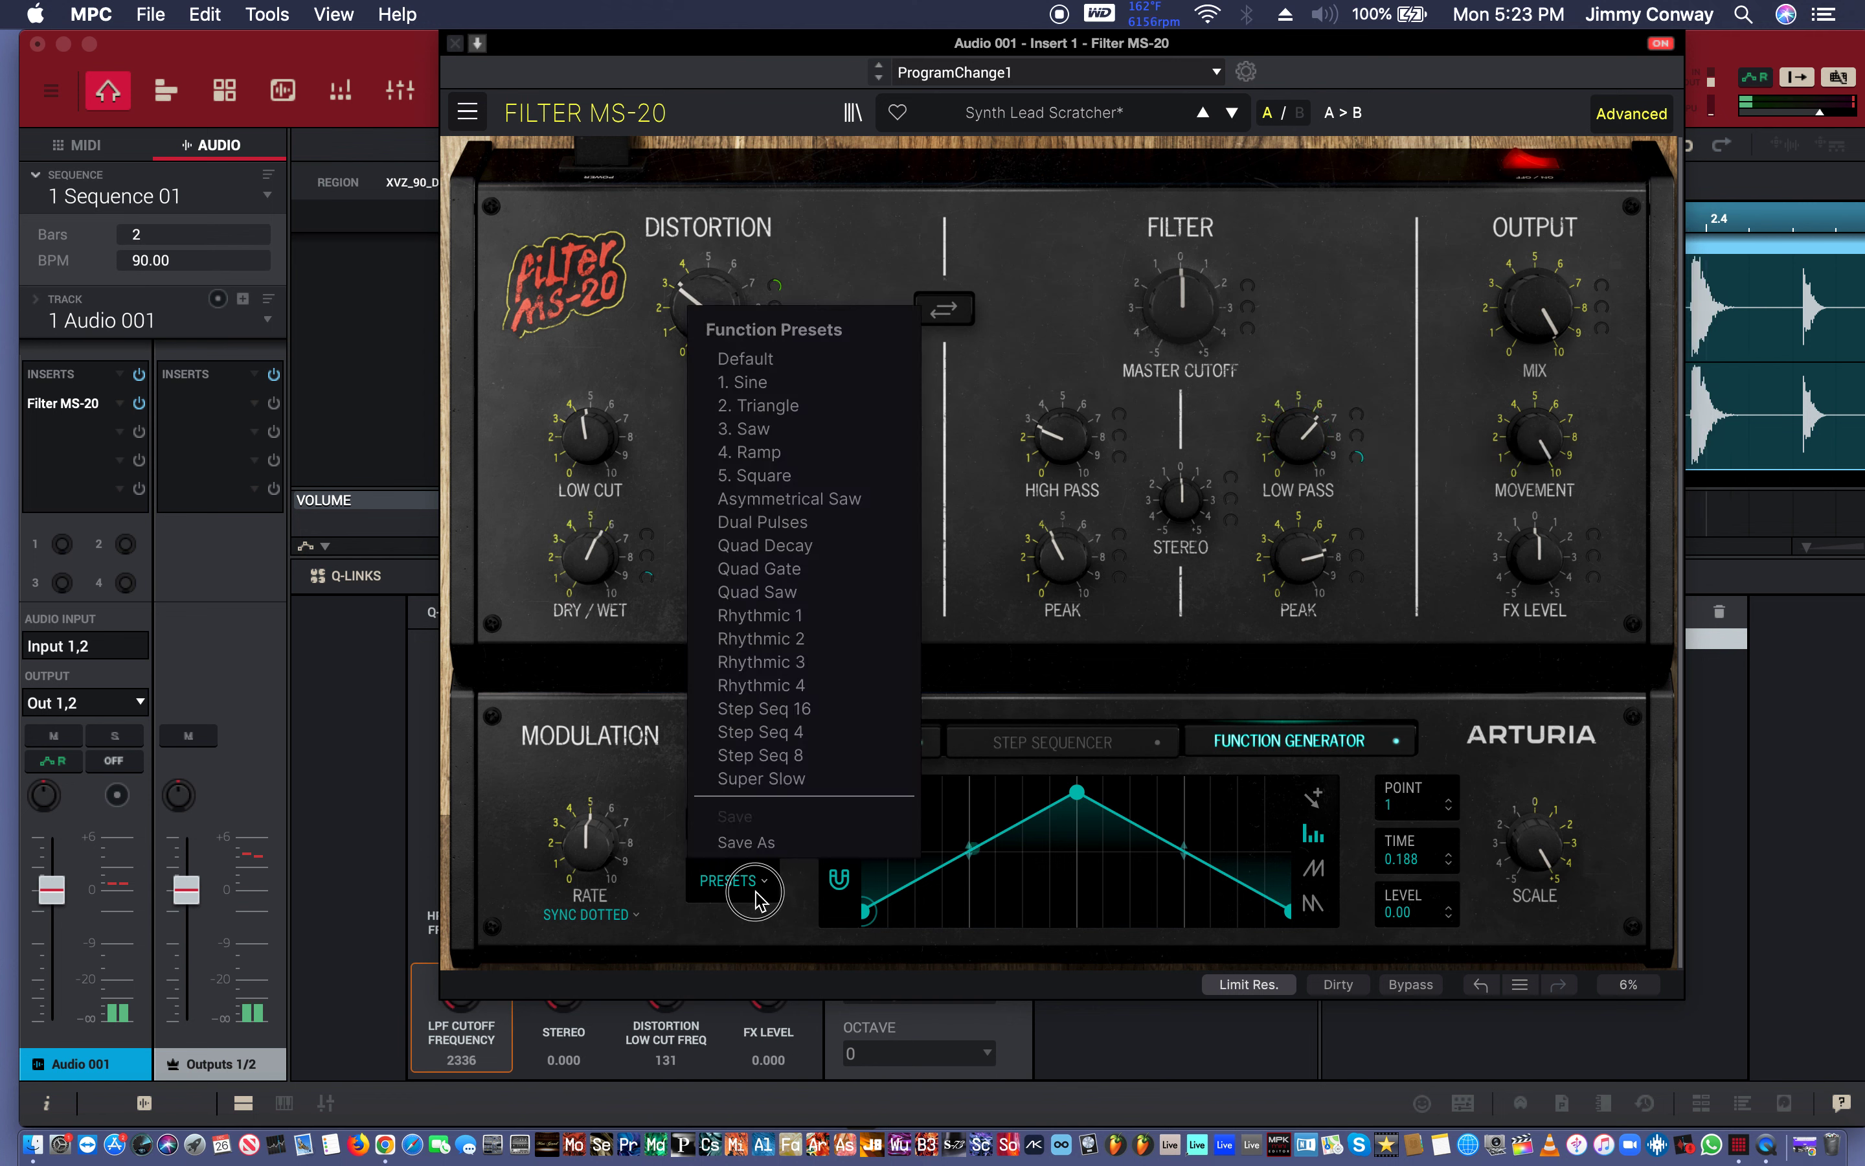
left_click(767, 756)
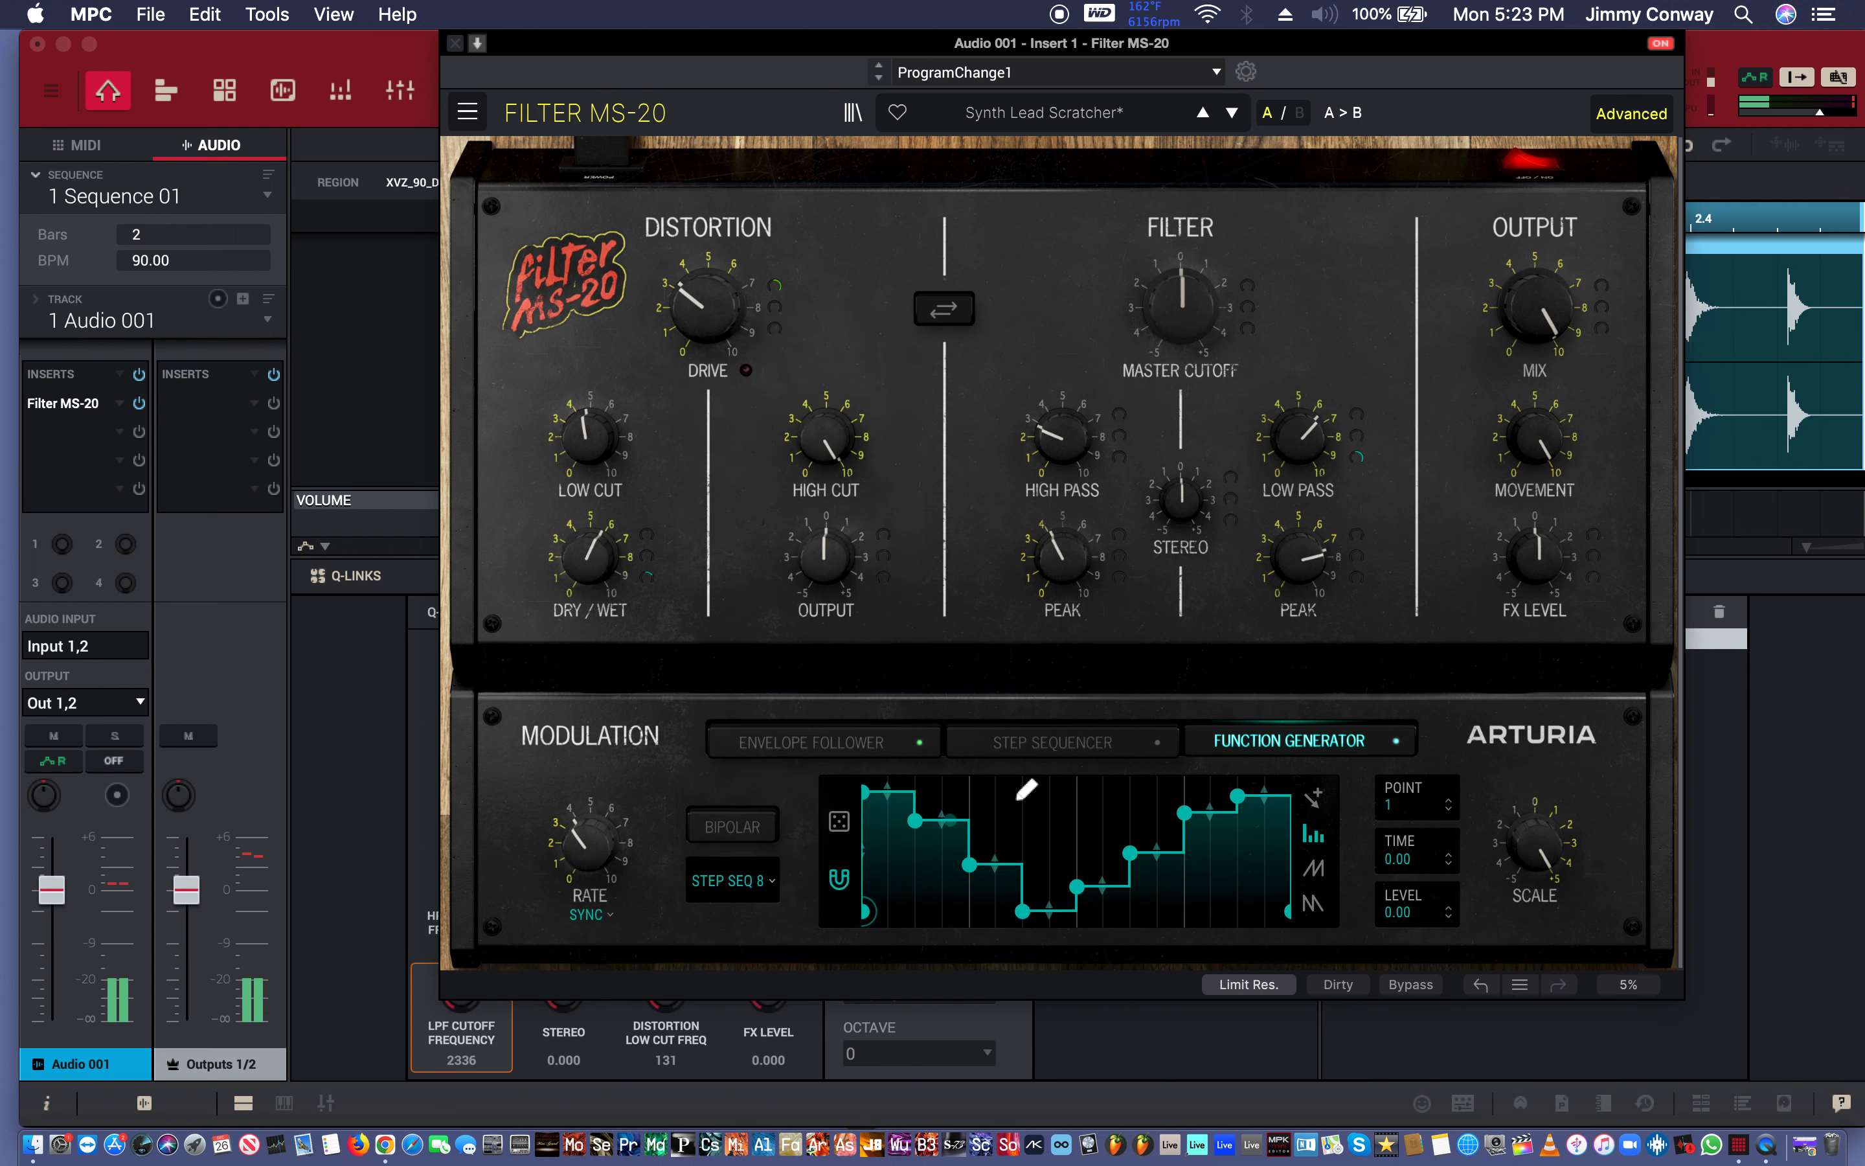
left_click(728, 898)
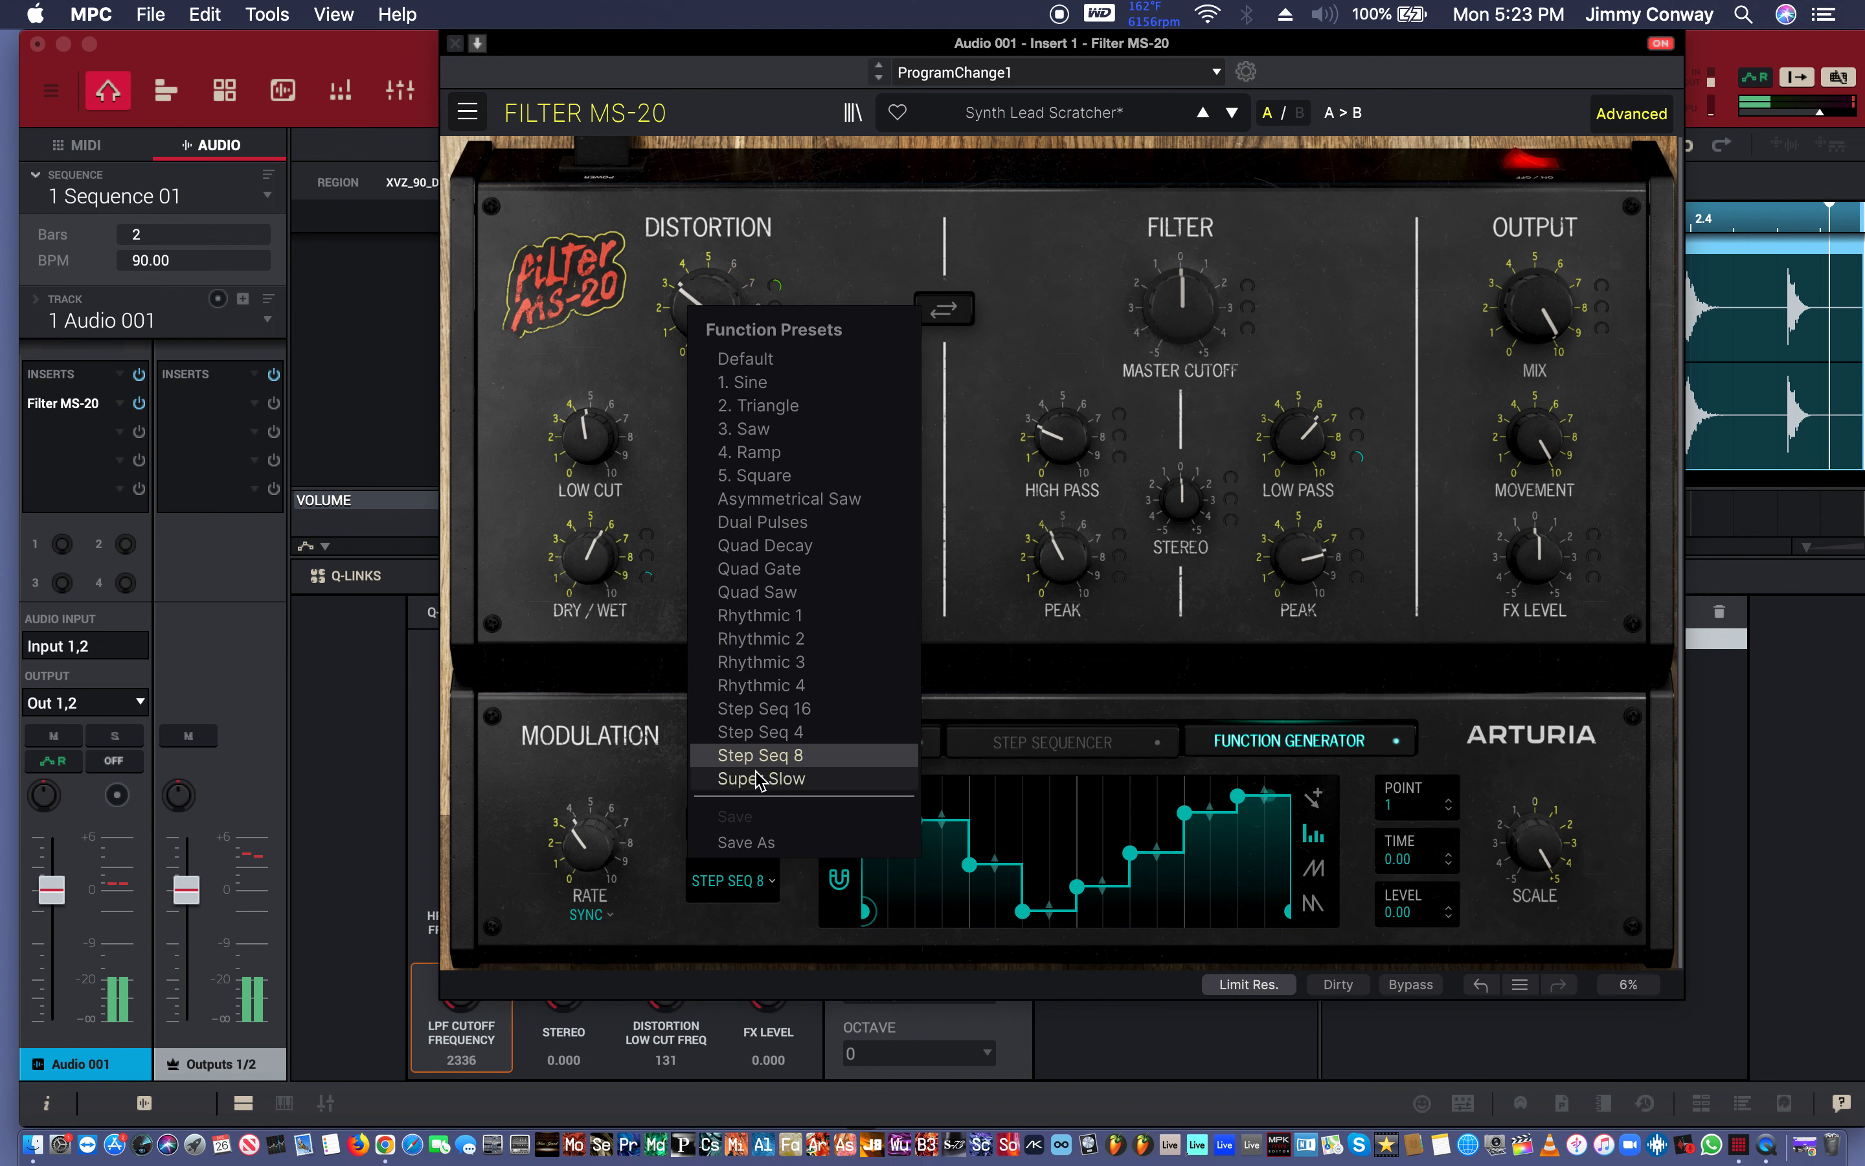
left_click(764, 710)
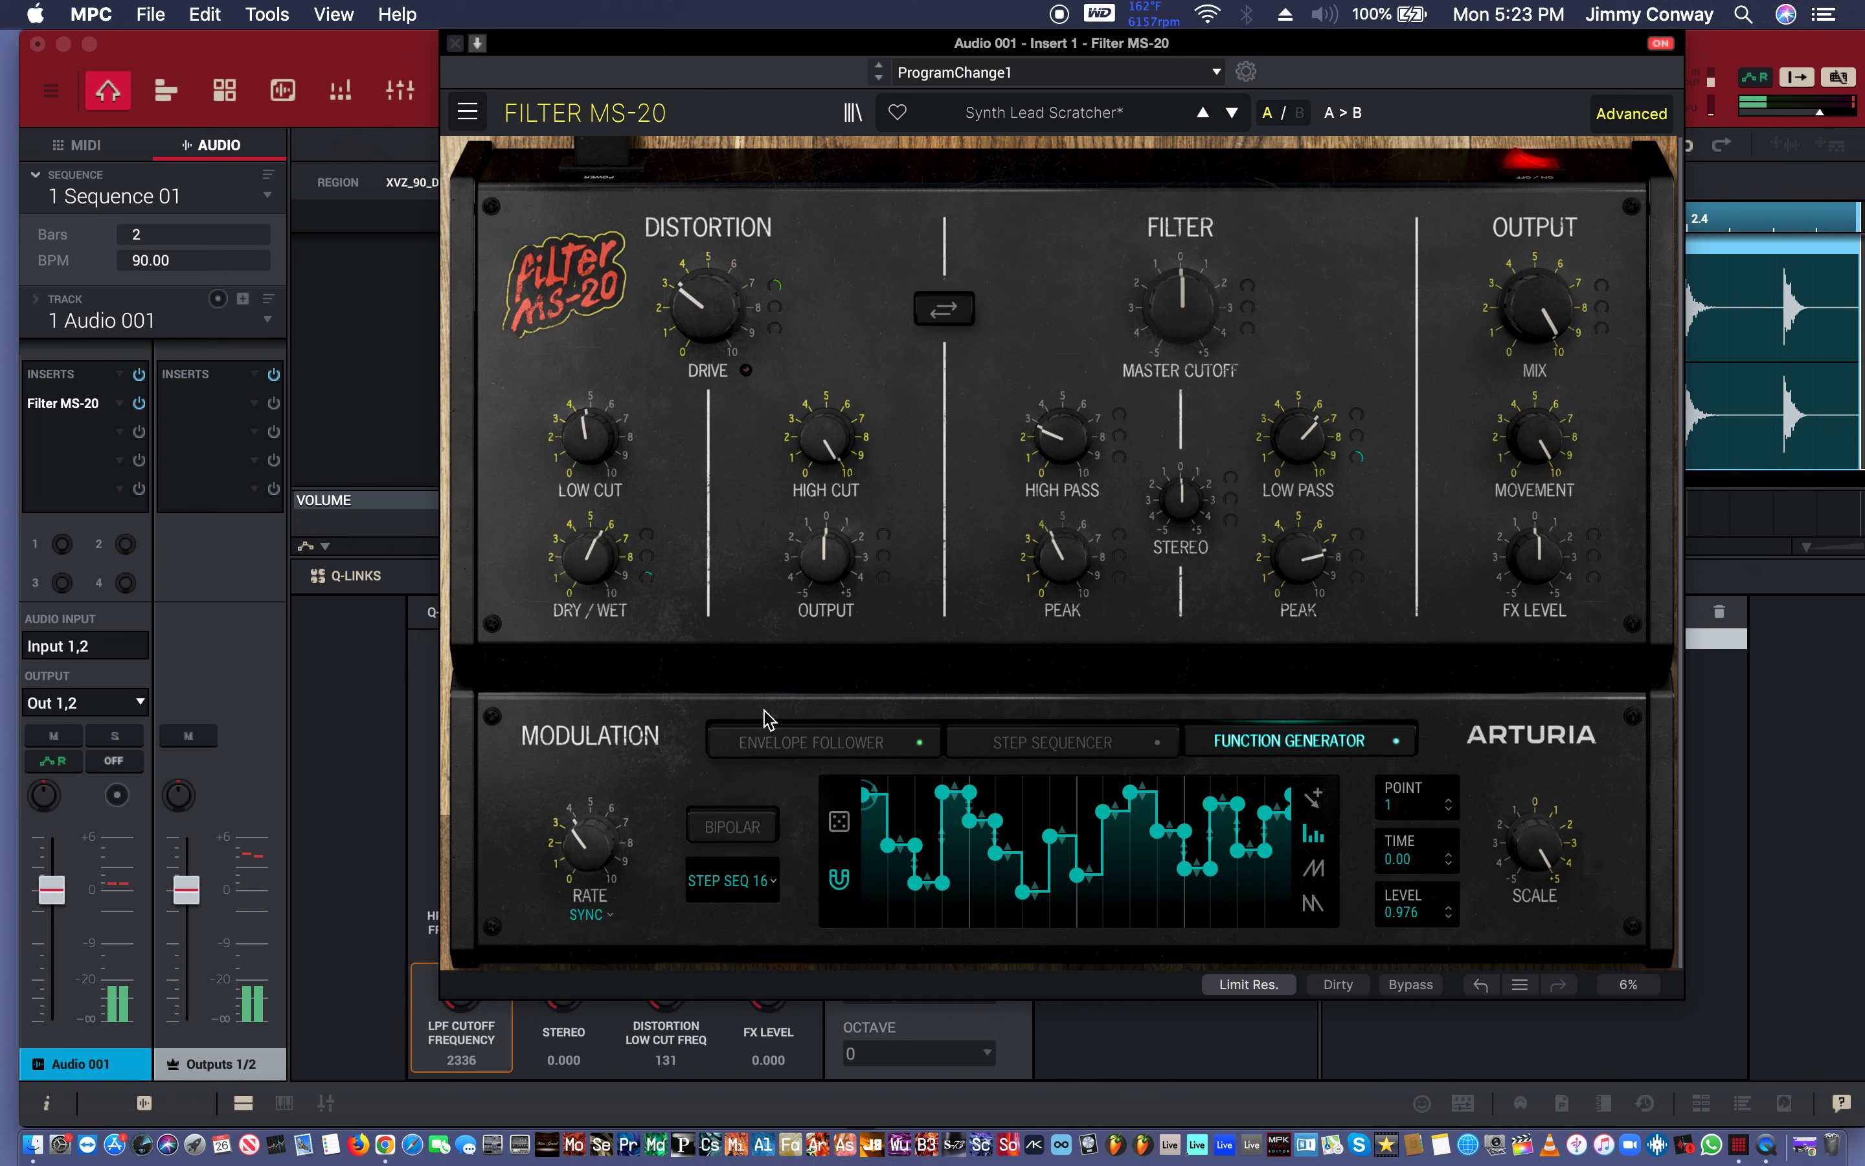
Raise the low-pass cutoff to about 5860 Hz and set the filter's stereo offset to about 22.4.
mouse_move(1298, 425)
mouse_move(1298, 426)
left_mouse_down()
mouse_move(1290, 590)
mouse_move(1327, 425)
left_mouse_up()
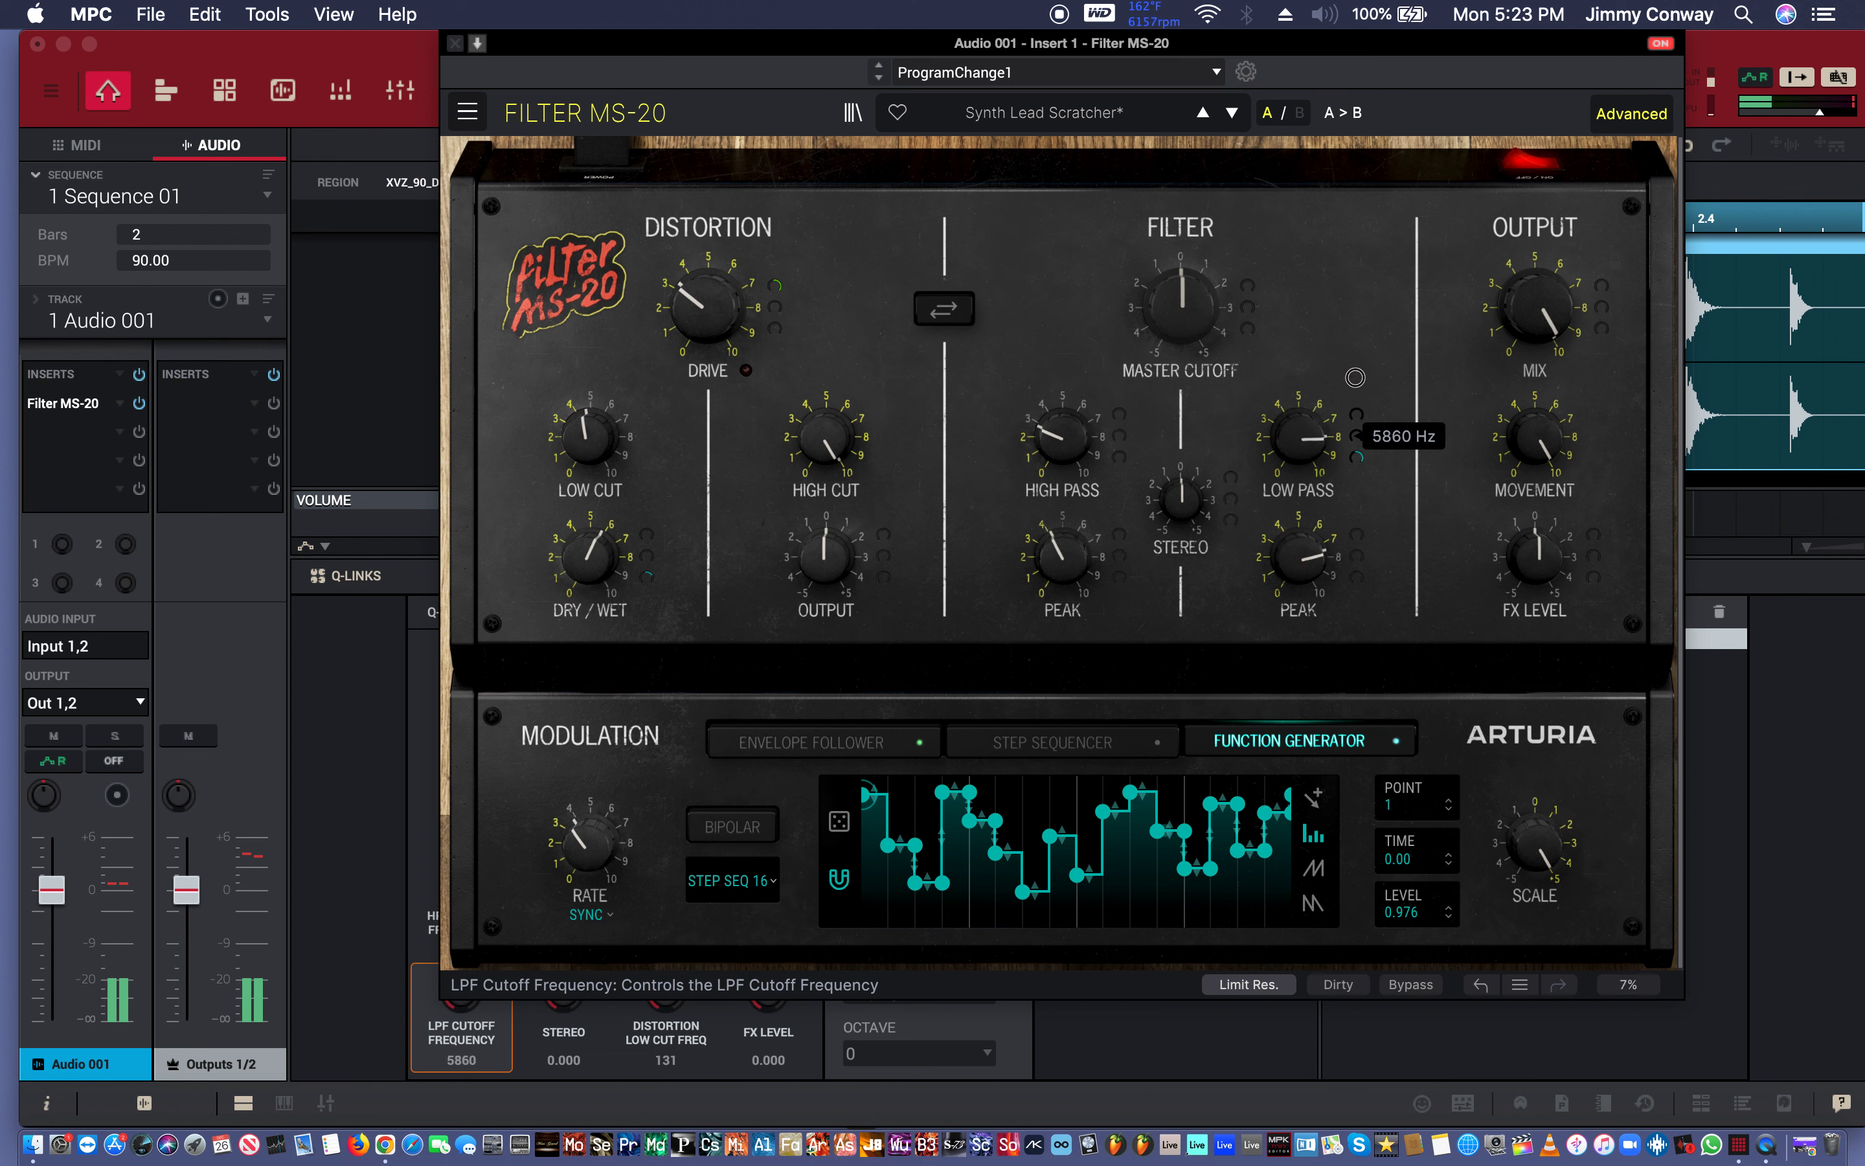
mouse_move(1201, 500)
left_click_drag(1201, 499, 1326, 193)
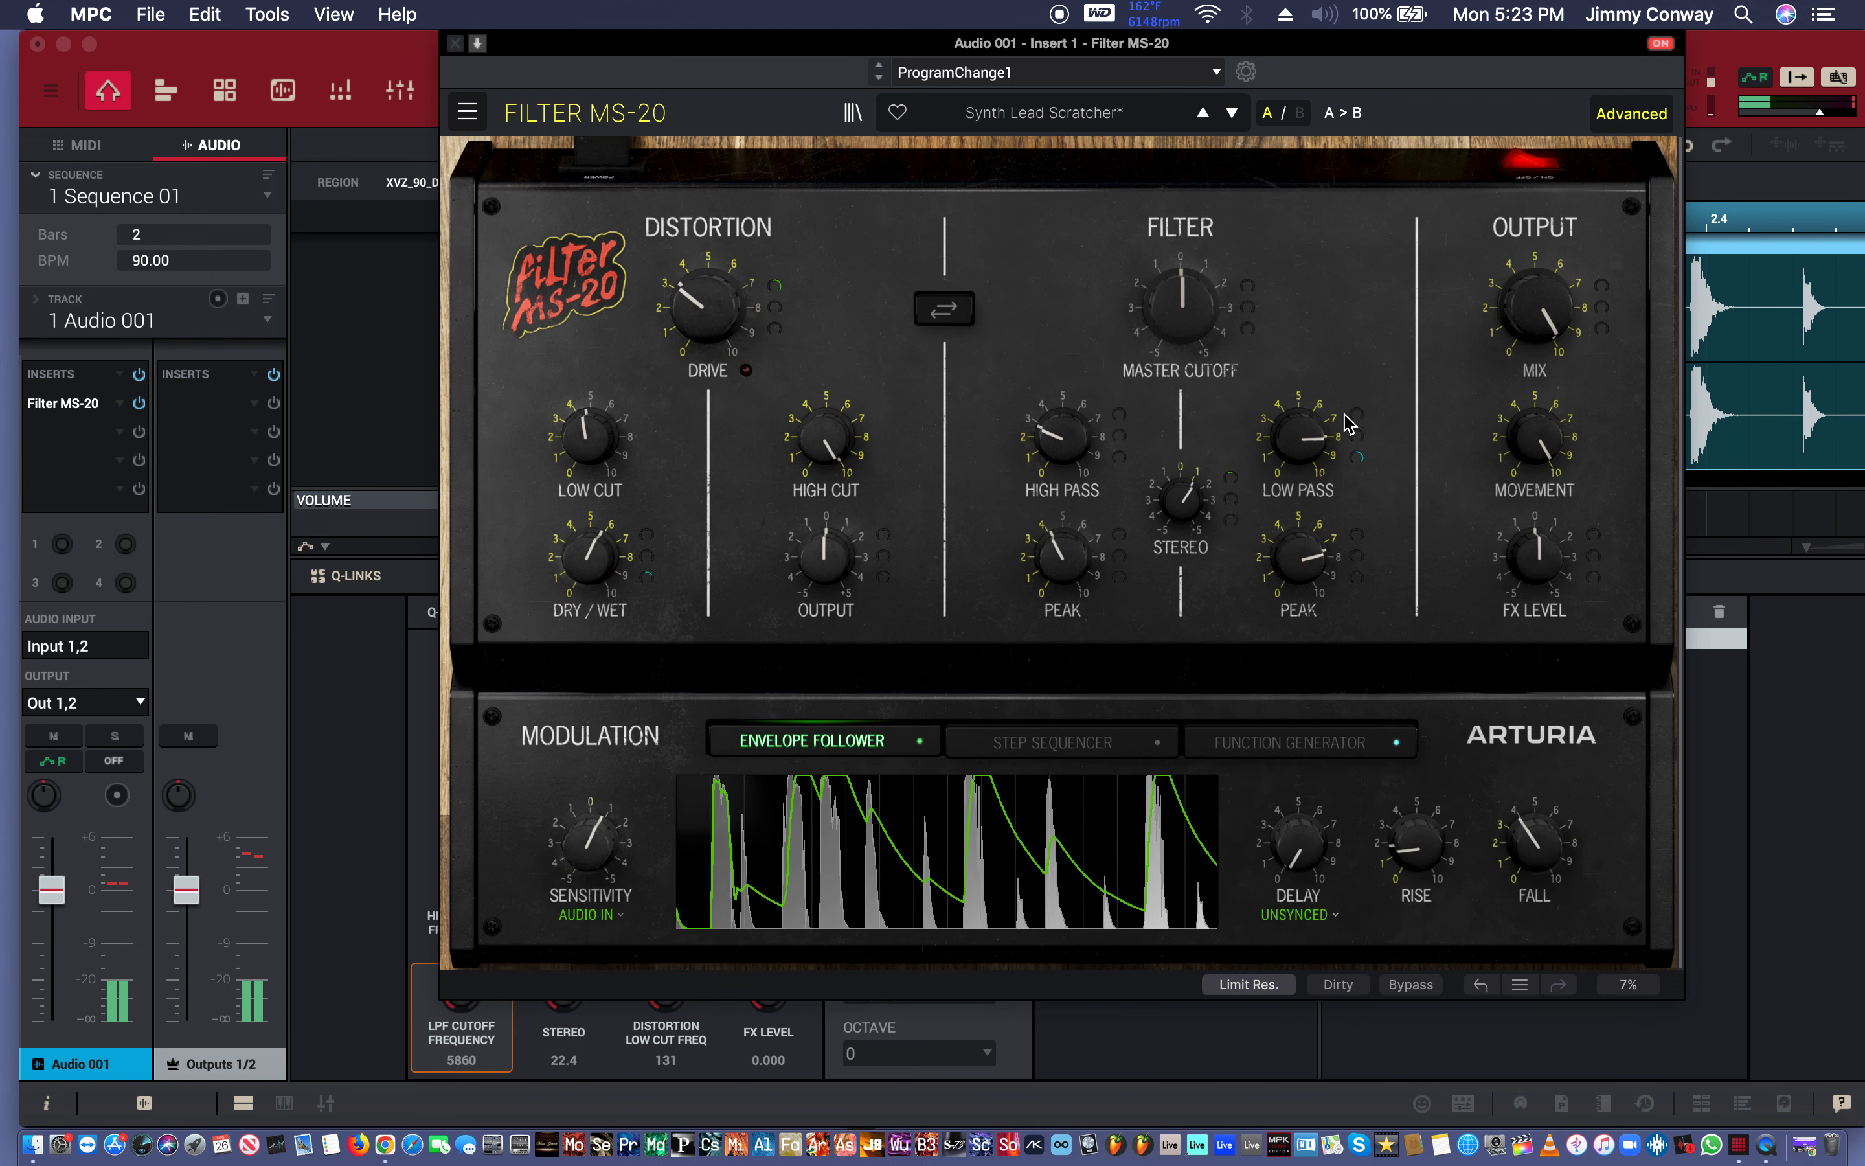
Add step sequencer modulation to the low-pass cutoff and bring steps 5 and 6 to nearly the same height.
left_click_drag(1357, 436, 1374, 214)
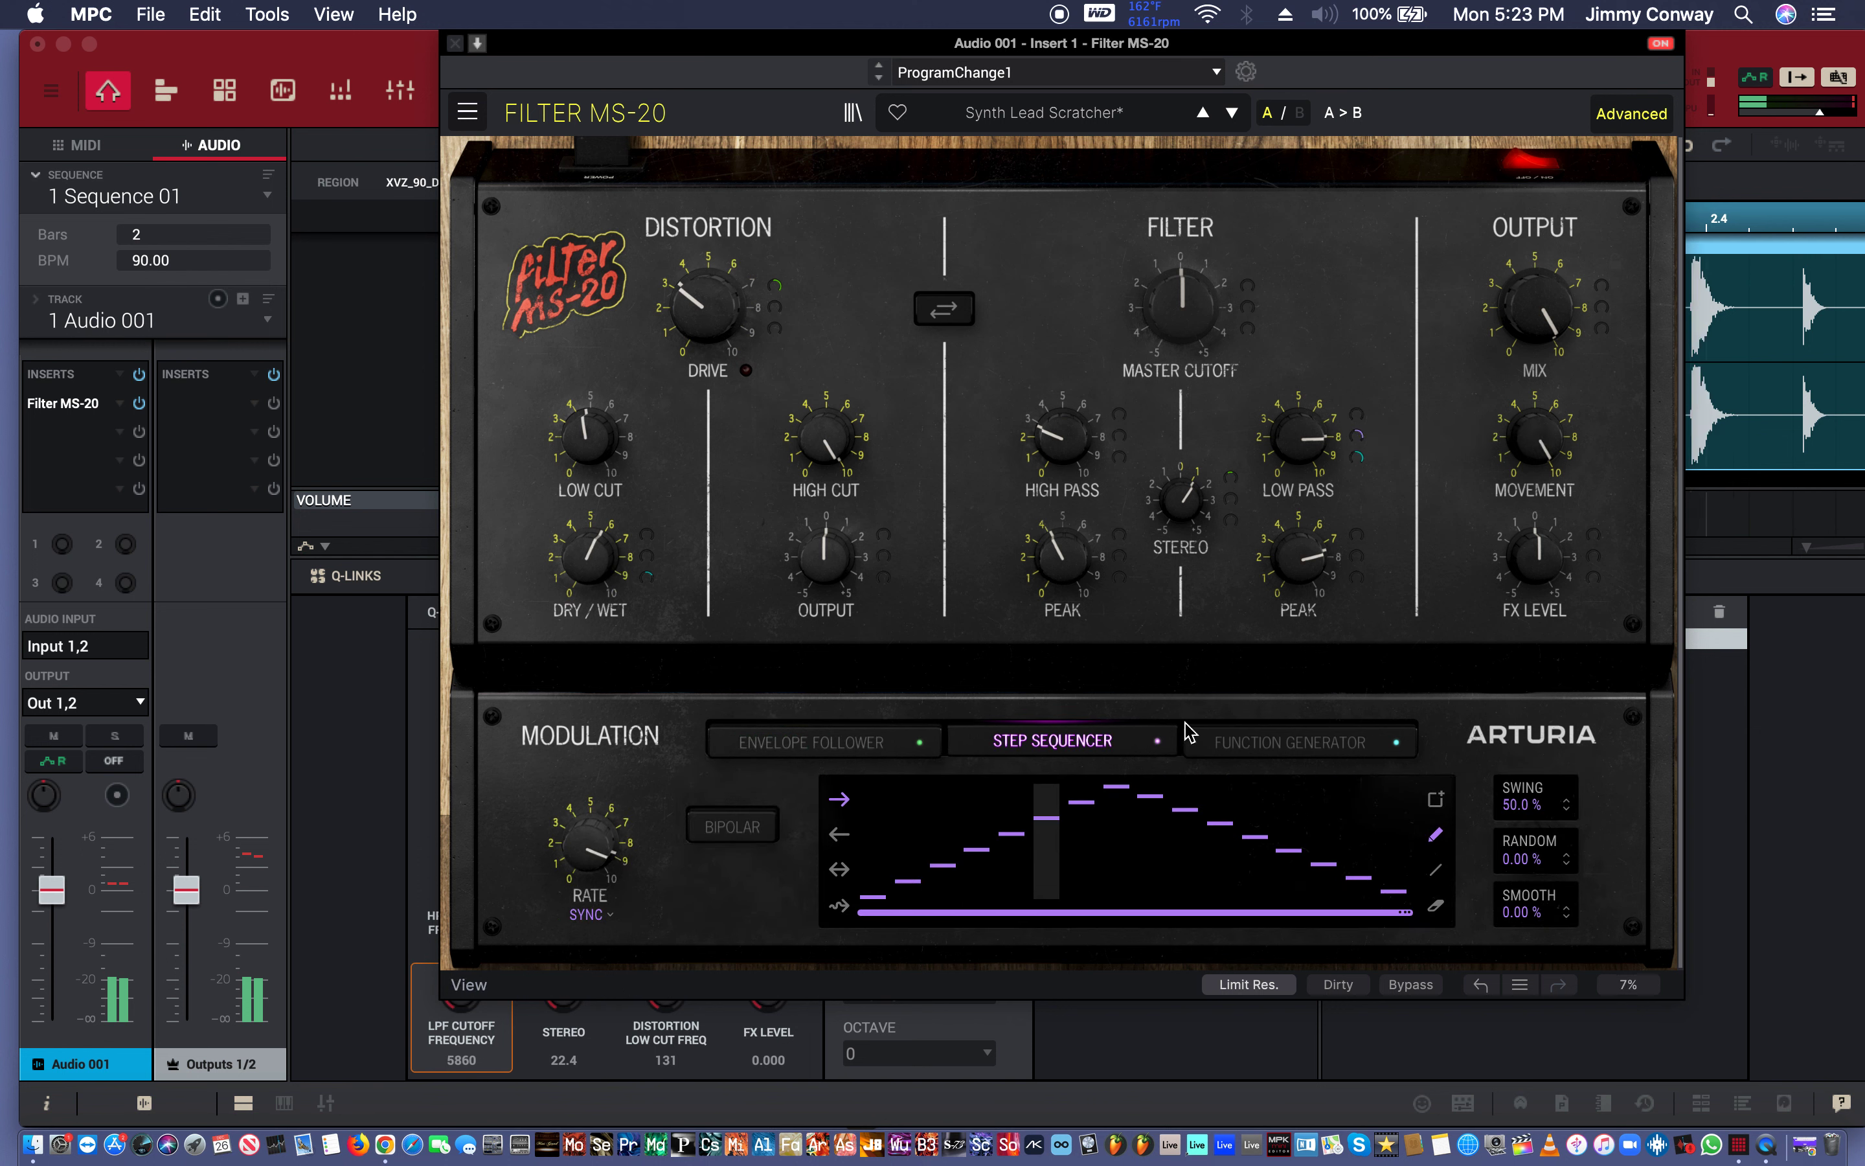
left_click_drag(1046, 828, 1011, 826)
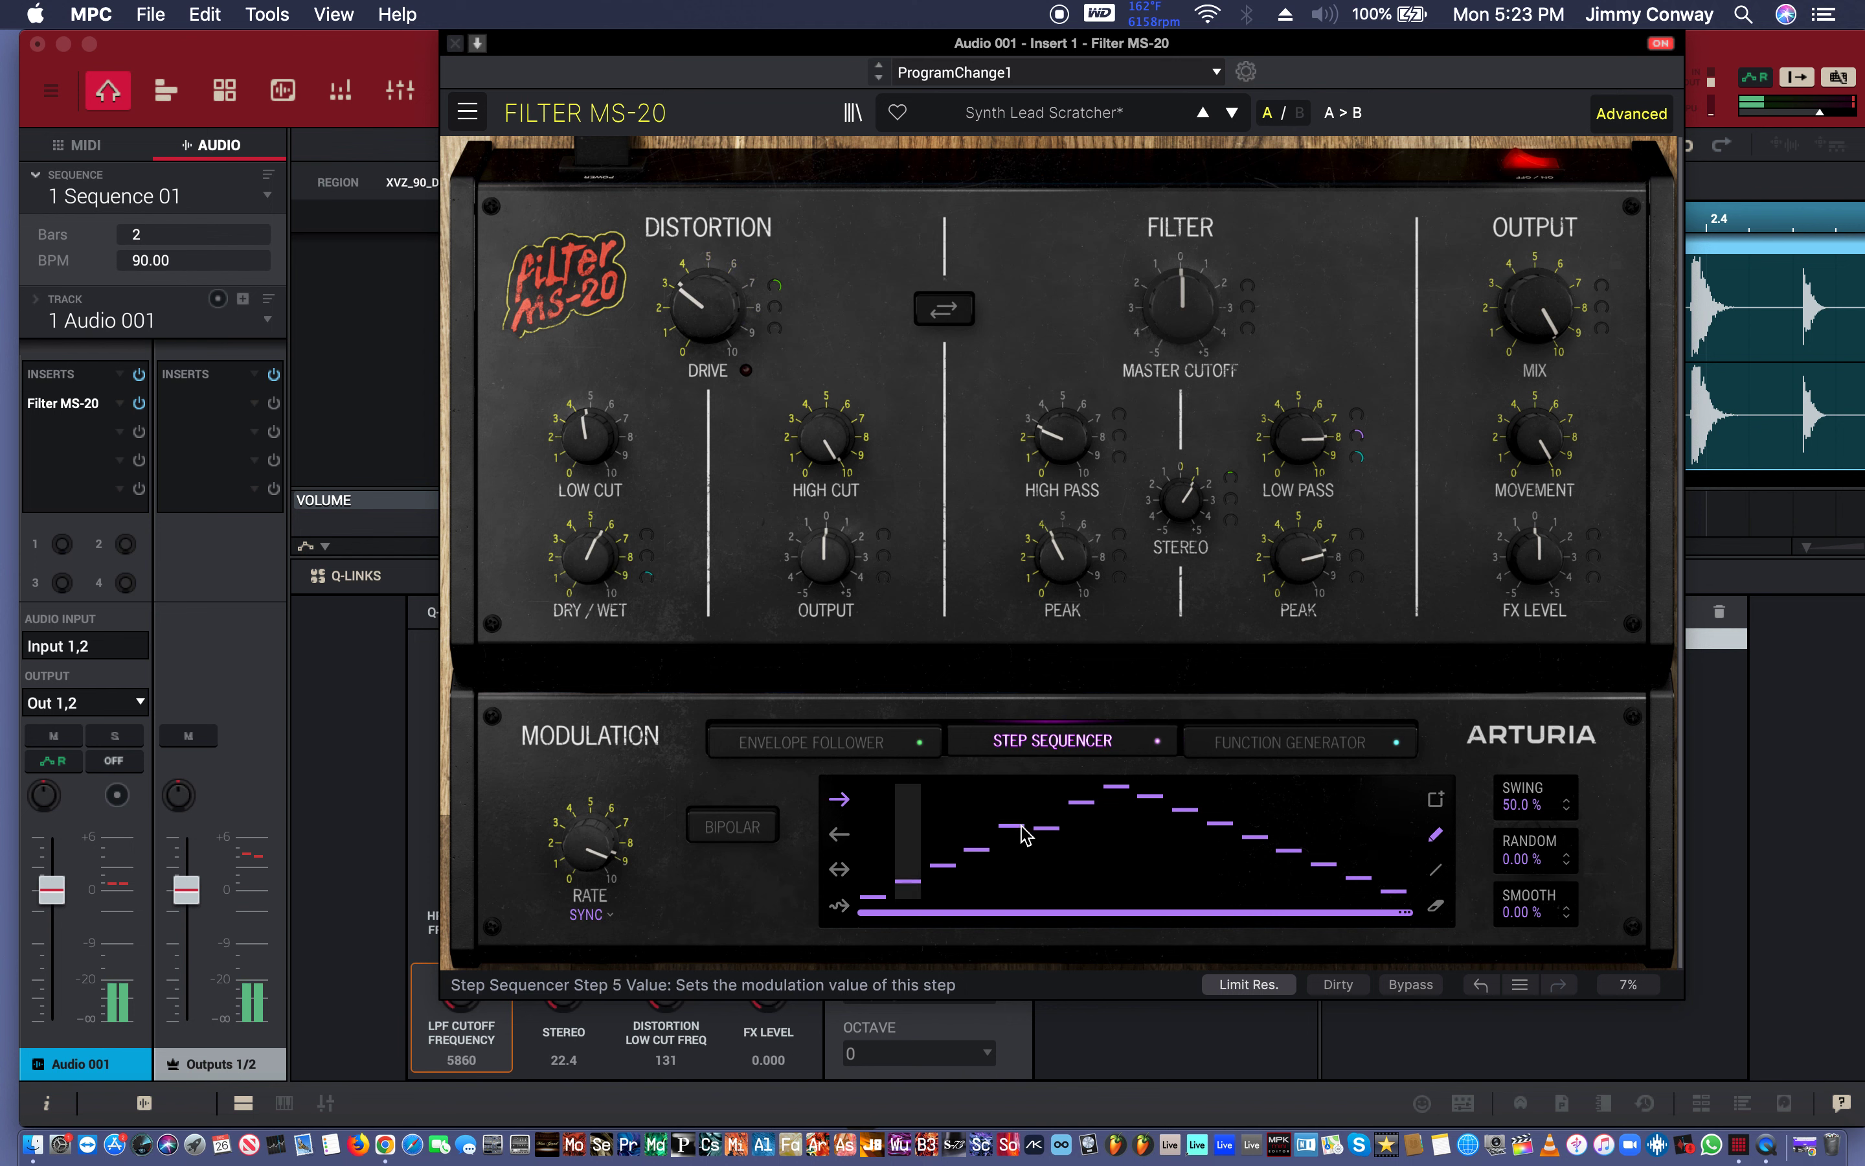
Set the step sequencer rate to 1/2 with dotted sync.
left_click_drag(589, 849, 507, 942)
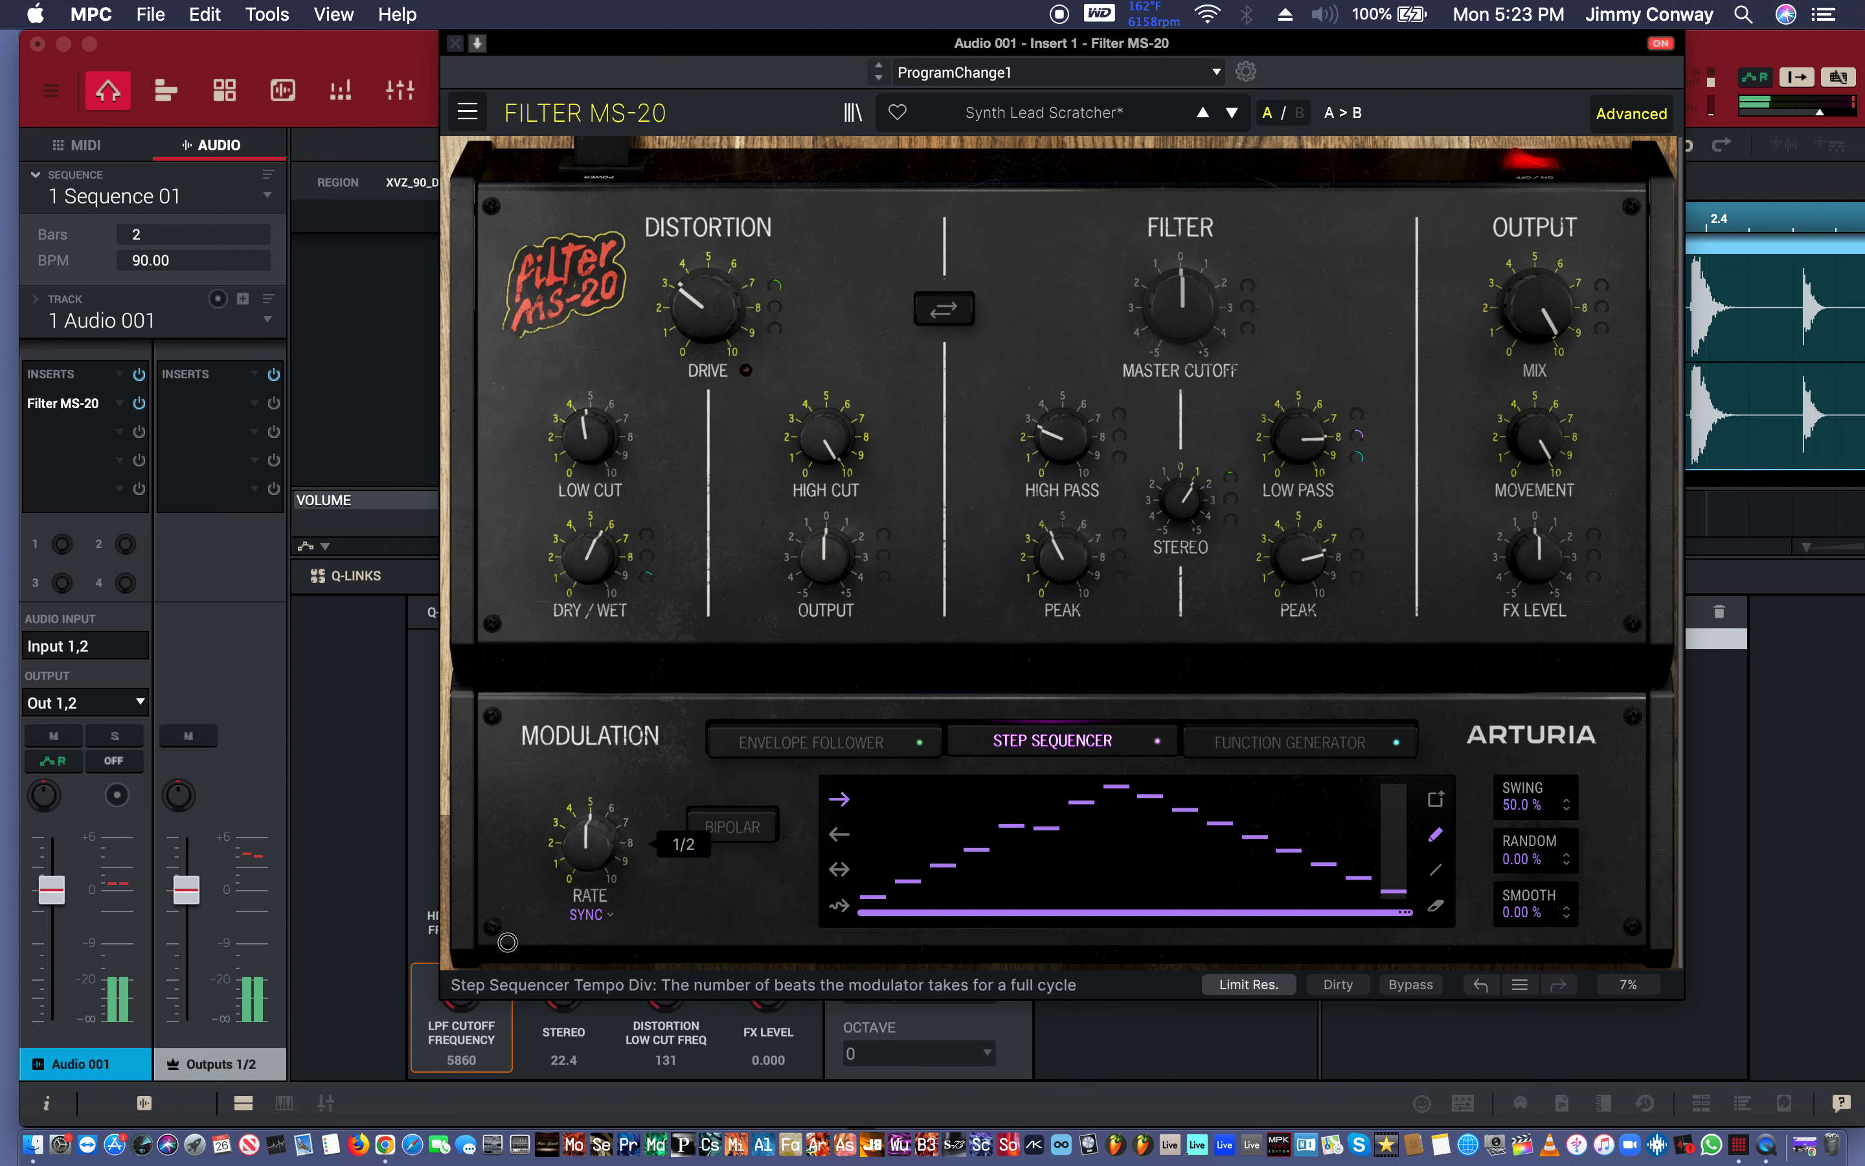
left_click(587, 915)
left_click(585, 1055)
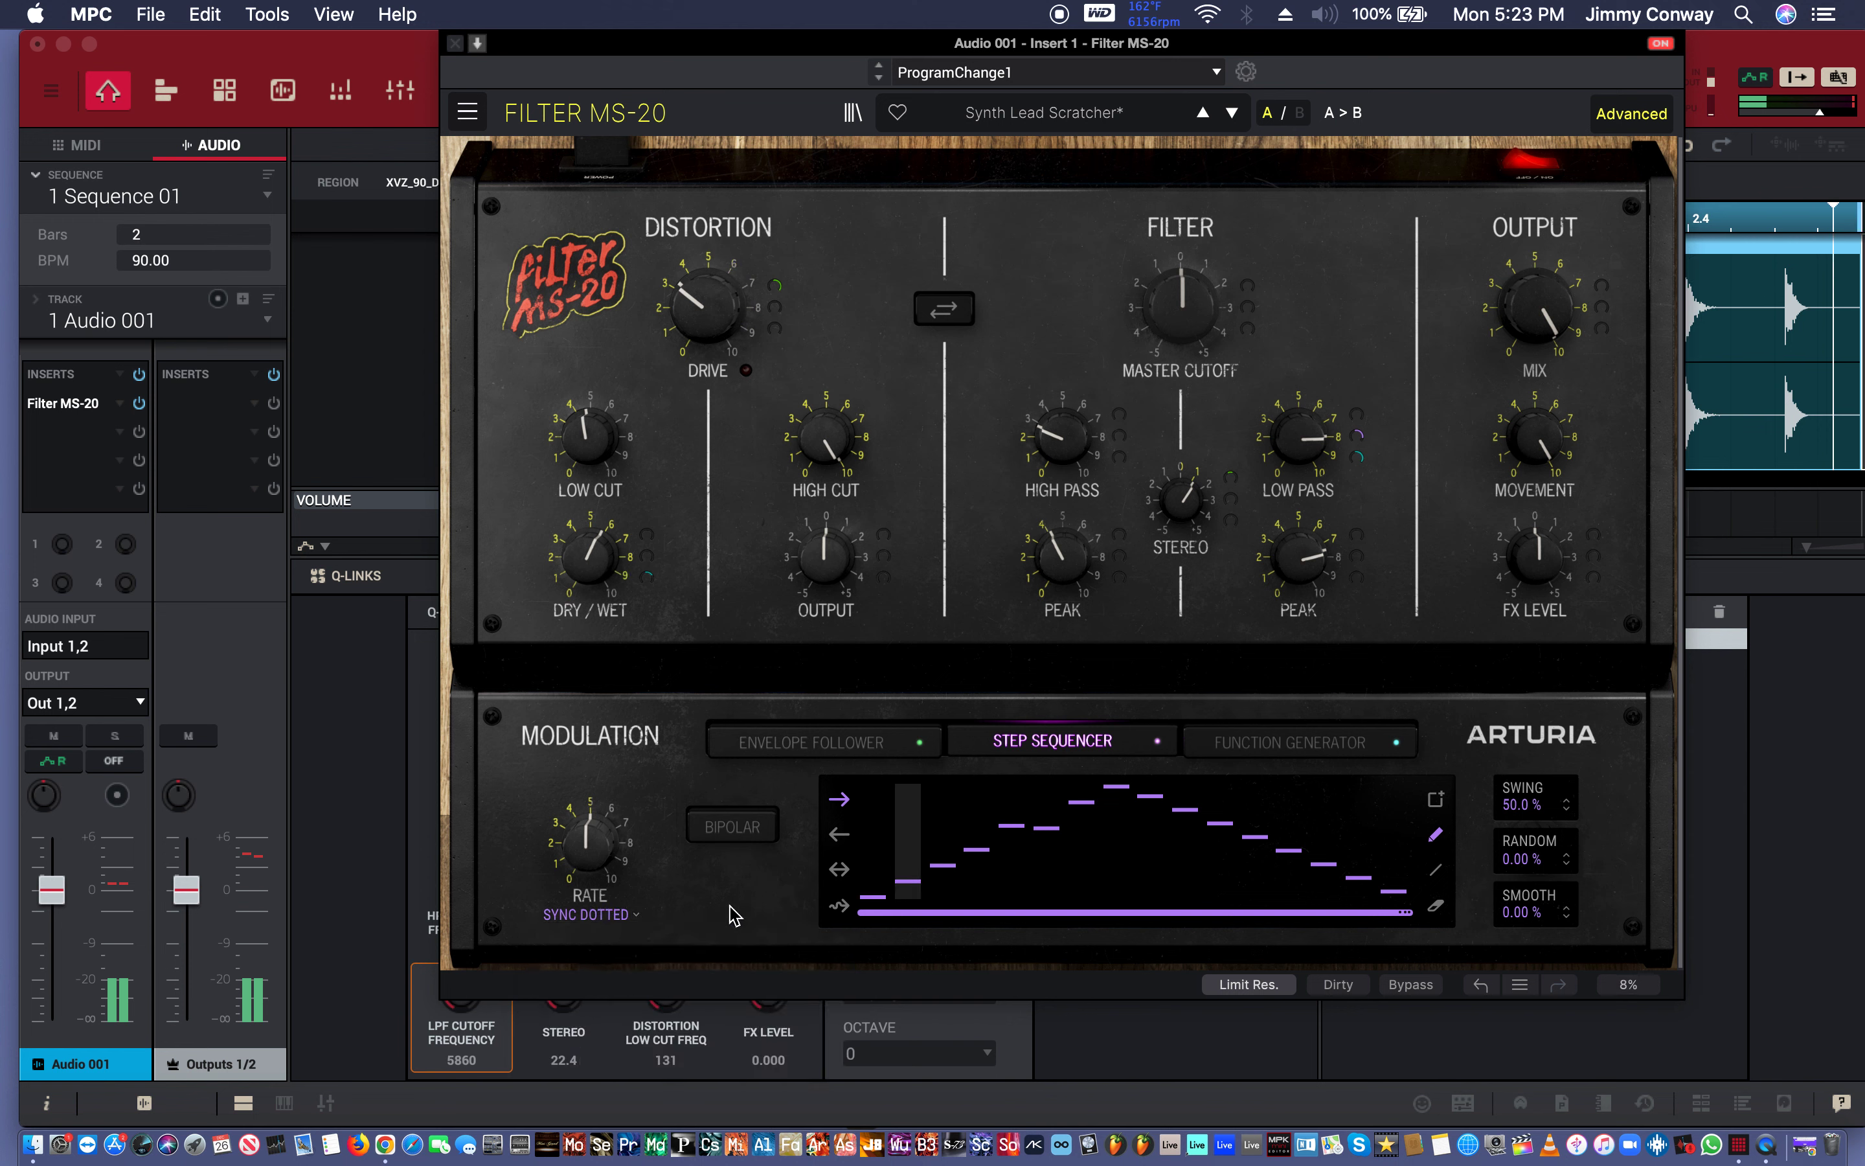
Route the filter ahead of the distortion, raise the drive with a 37% function generator amount, and restore the distortion-first order.
left_click(956, 308)
left_click_drag(1156, 304, 1144, 230)
left_click(1247, 330)
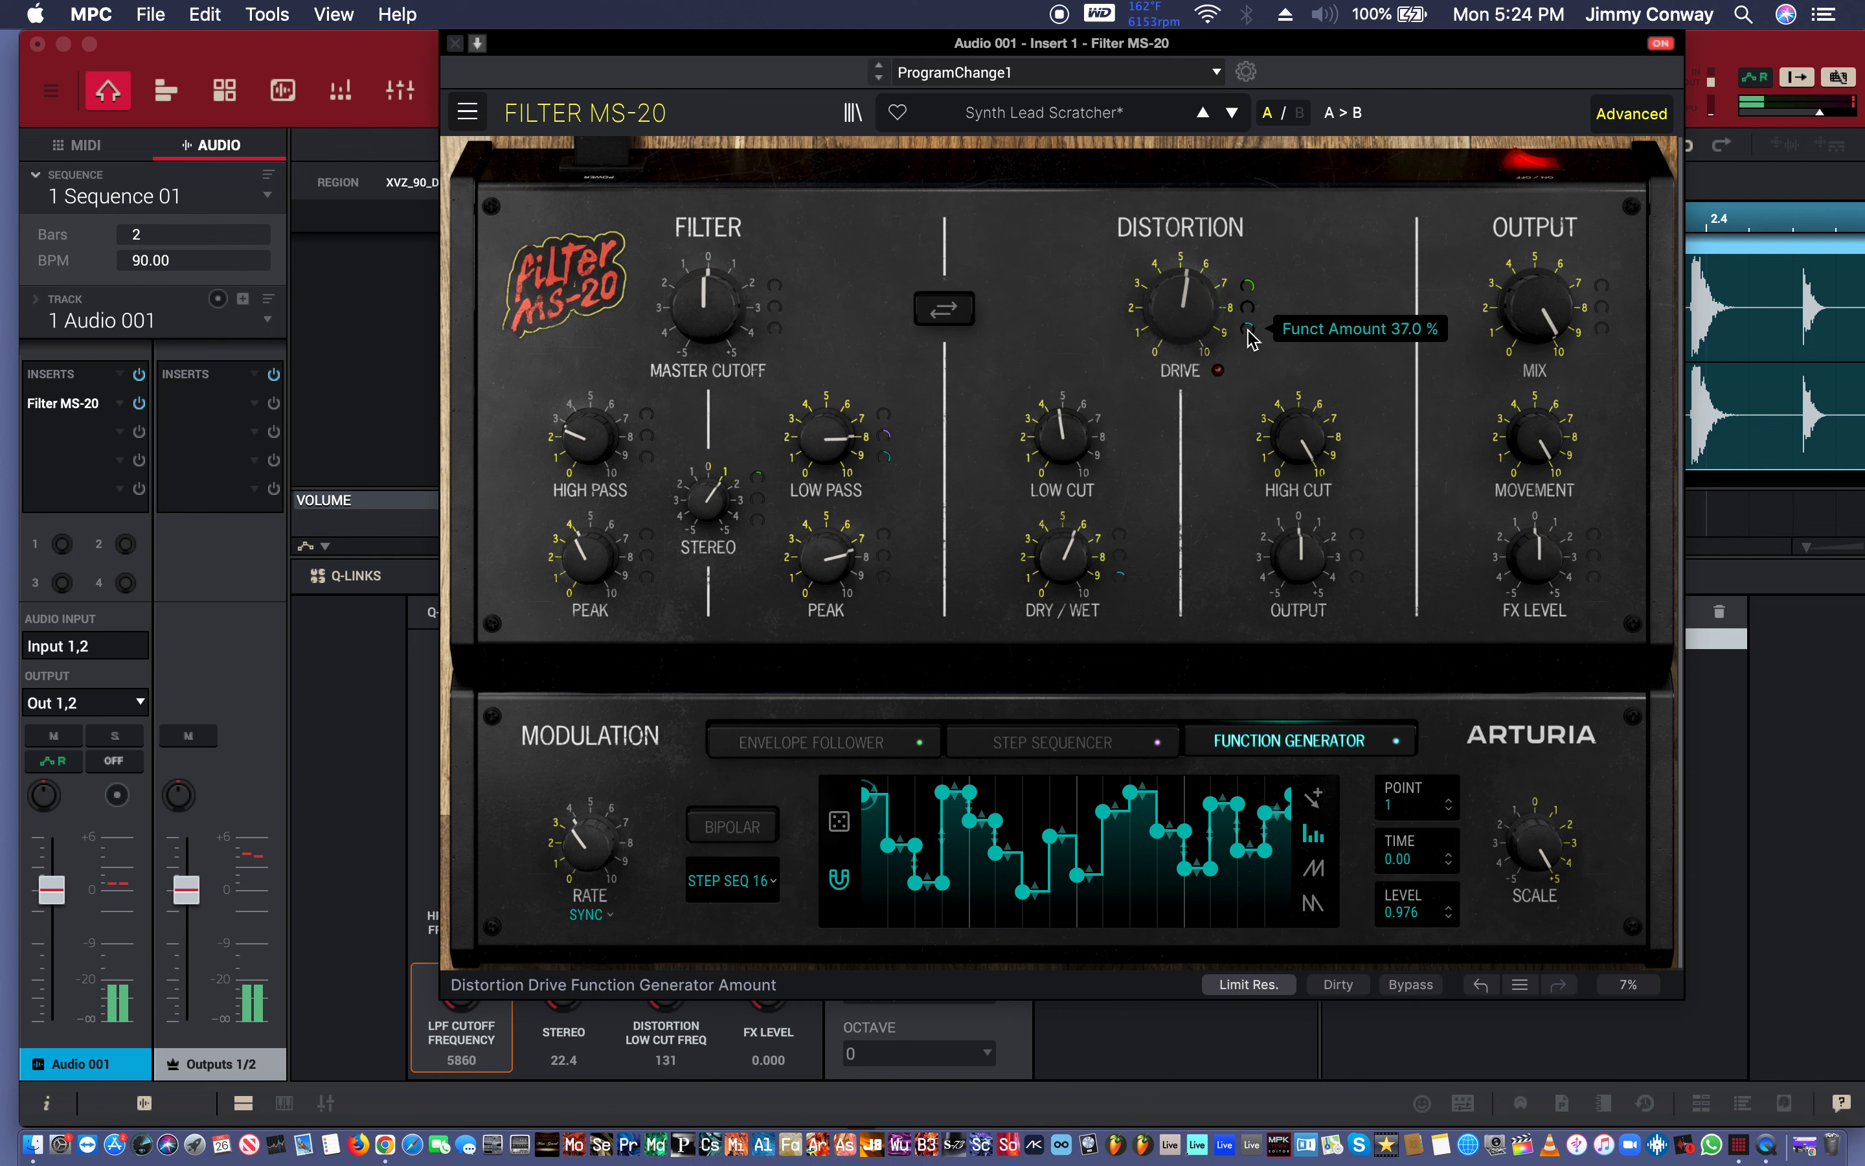
mouse_move(1194, 306)
left_click_drag(1190, 276, 1189, 262)
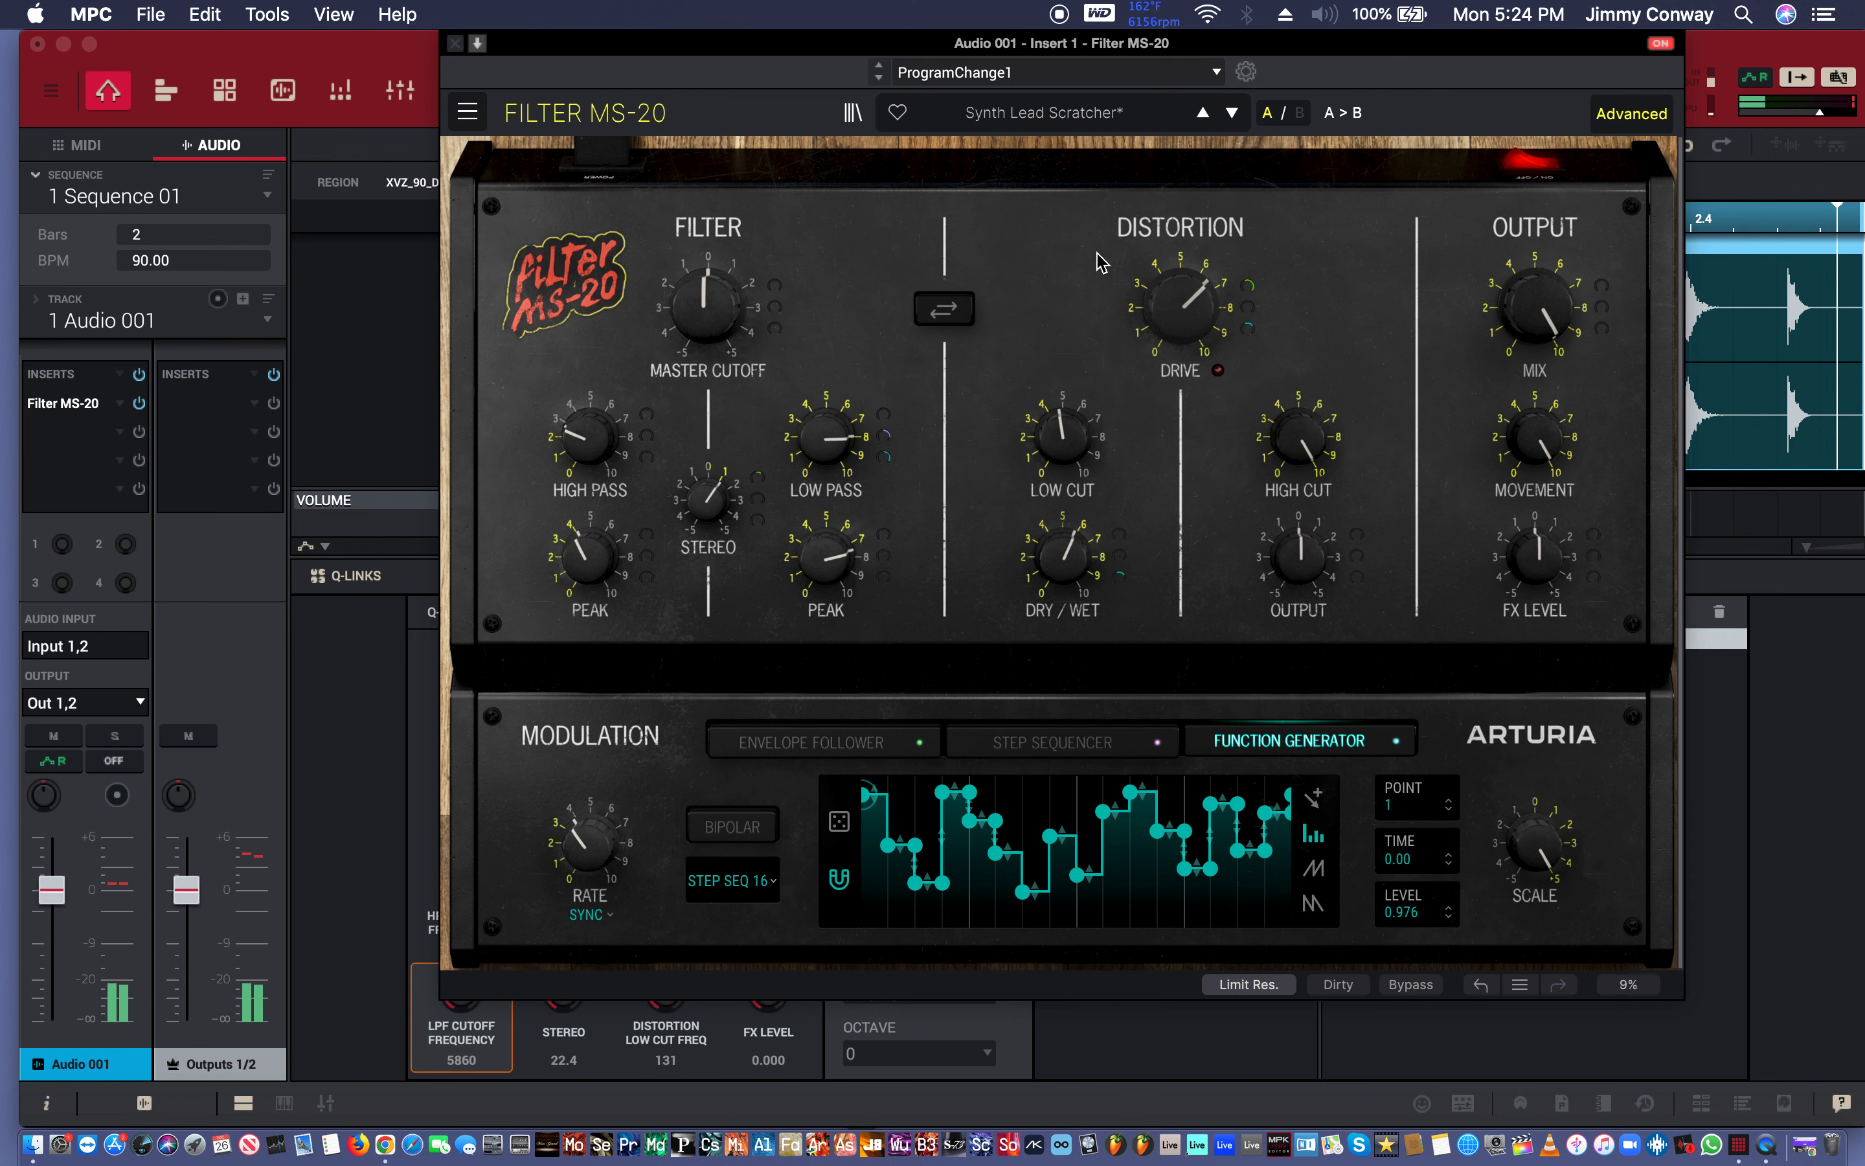
left_click(950, 311)
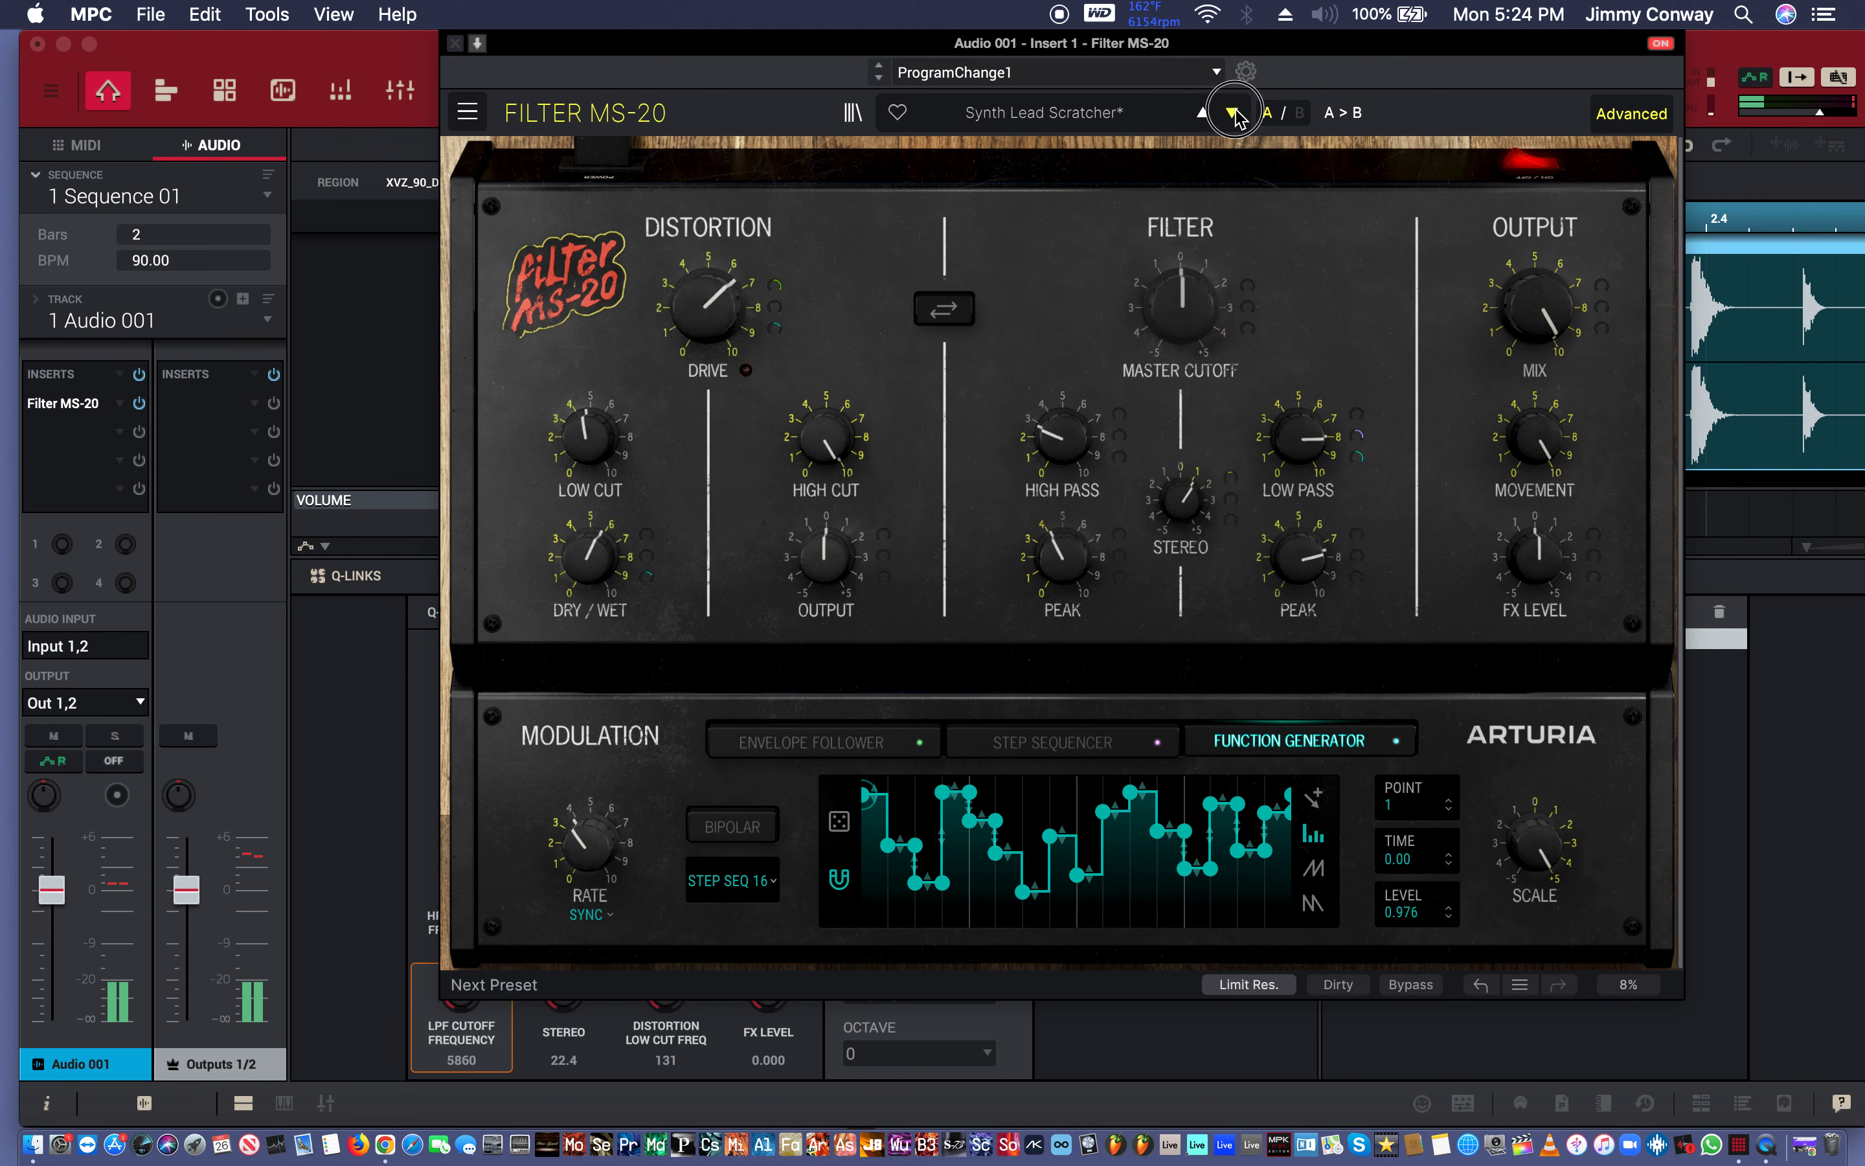
Audition the Dynamics presets Classic Sidechain and Gated Snare.
left_click(1170, 117)
mouse_move(1126, 215)
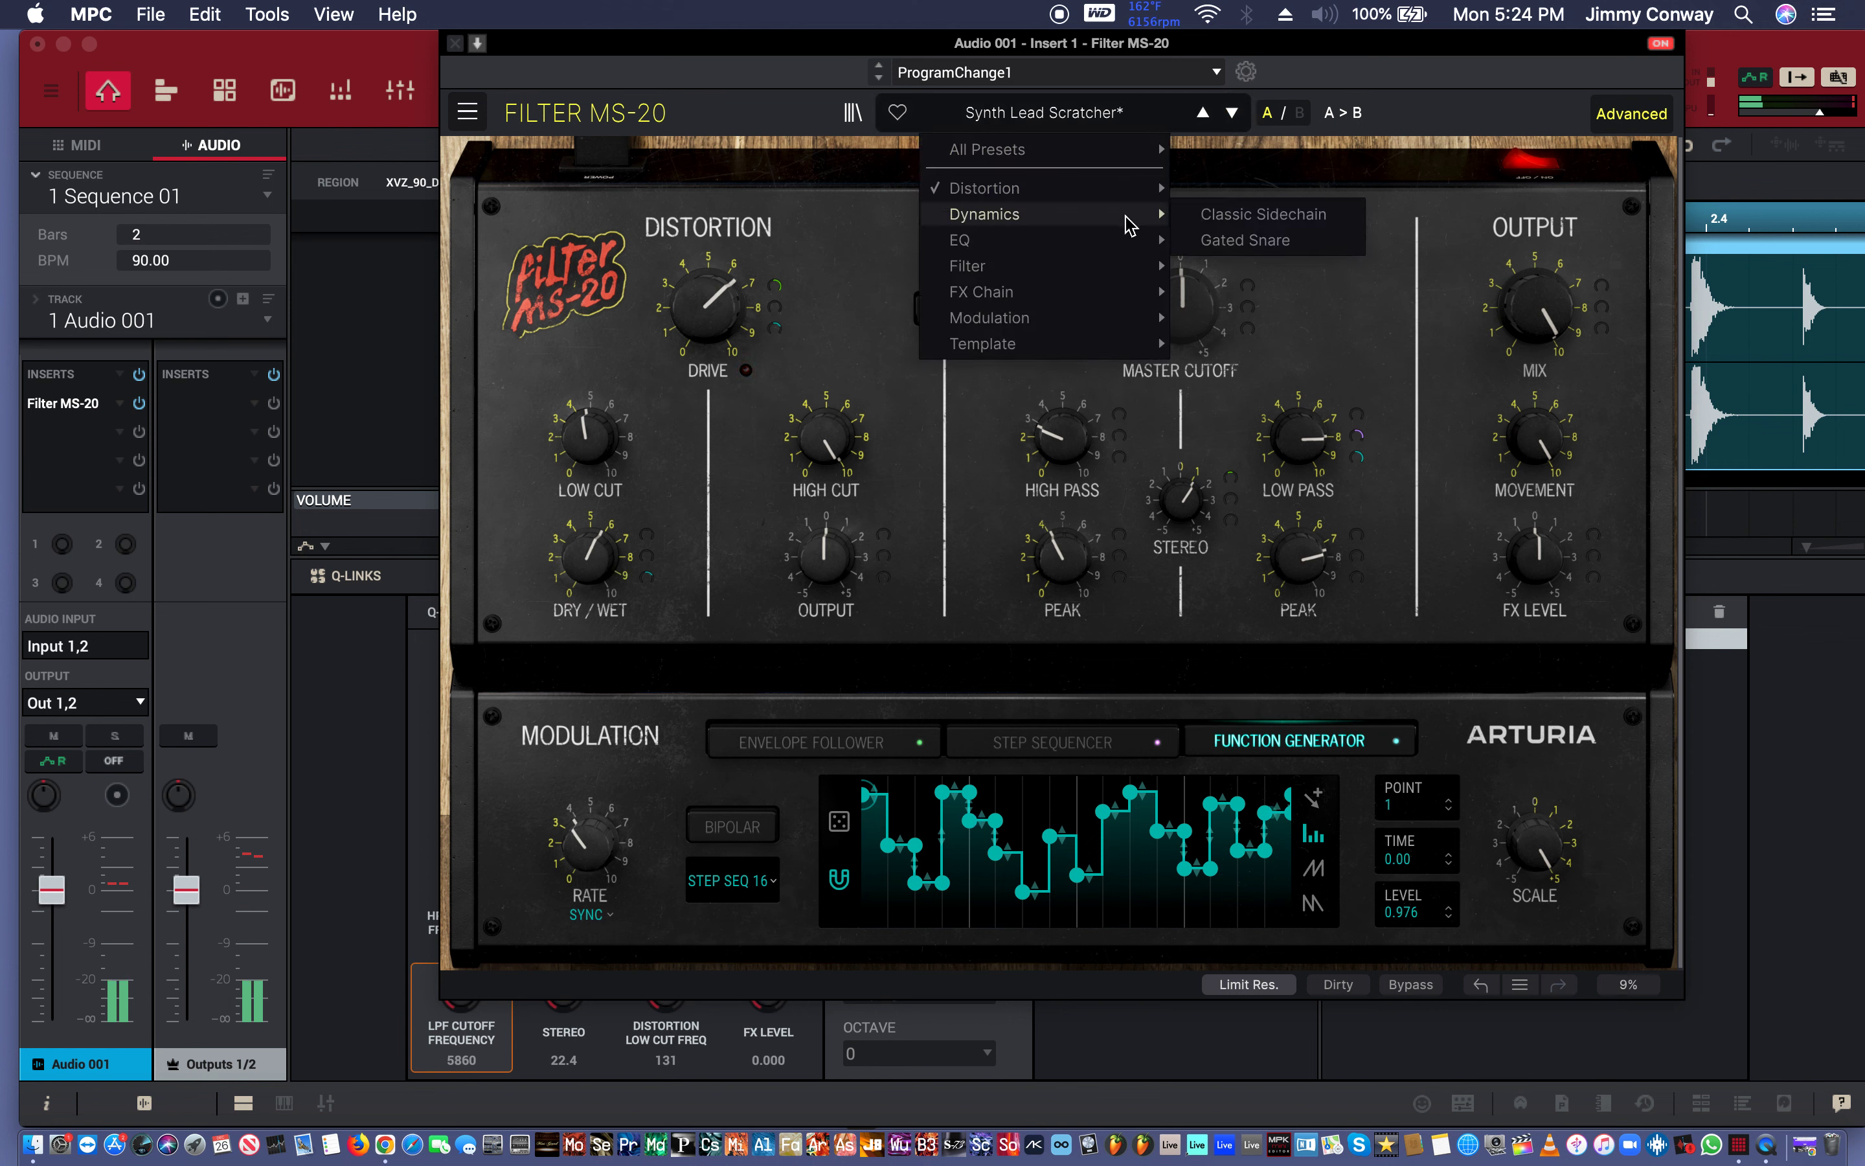
left_click(1213, 219)
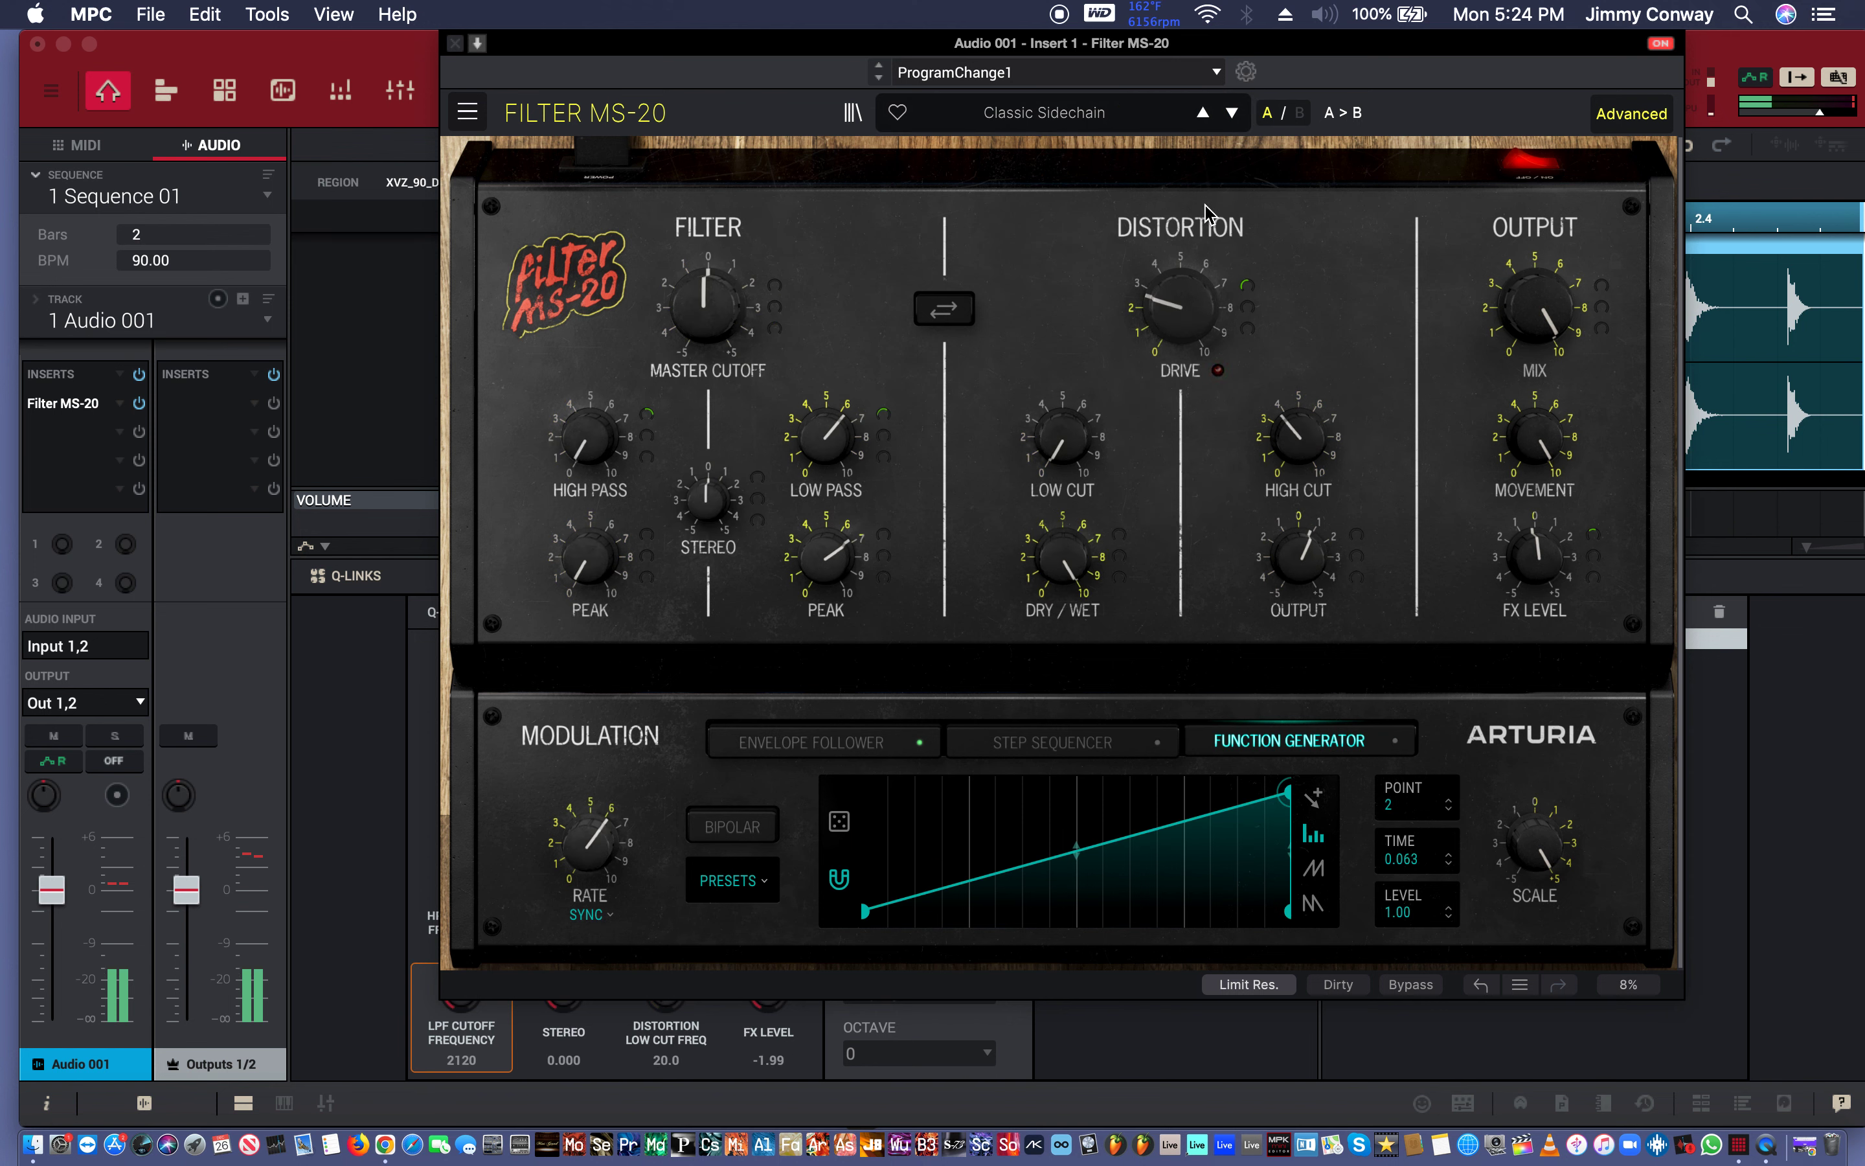
left_click(1242, 115)
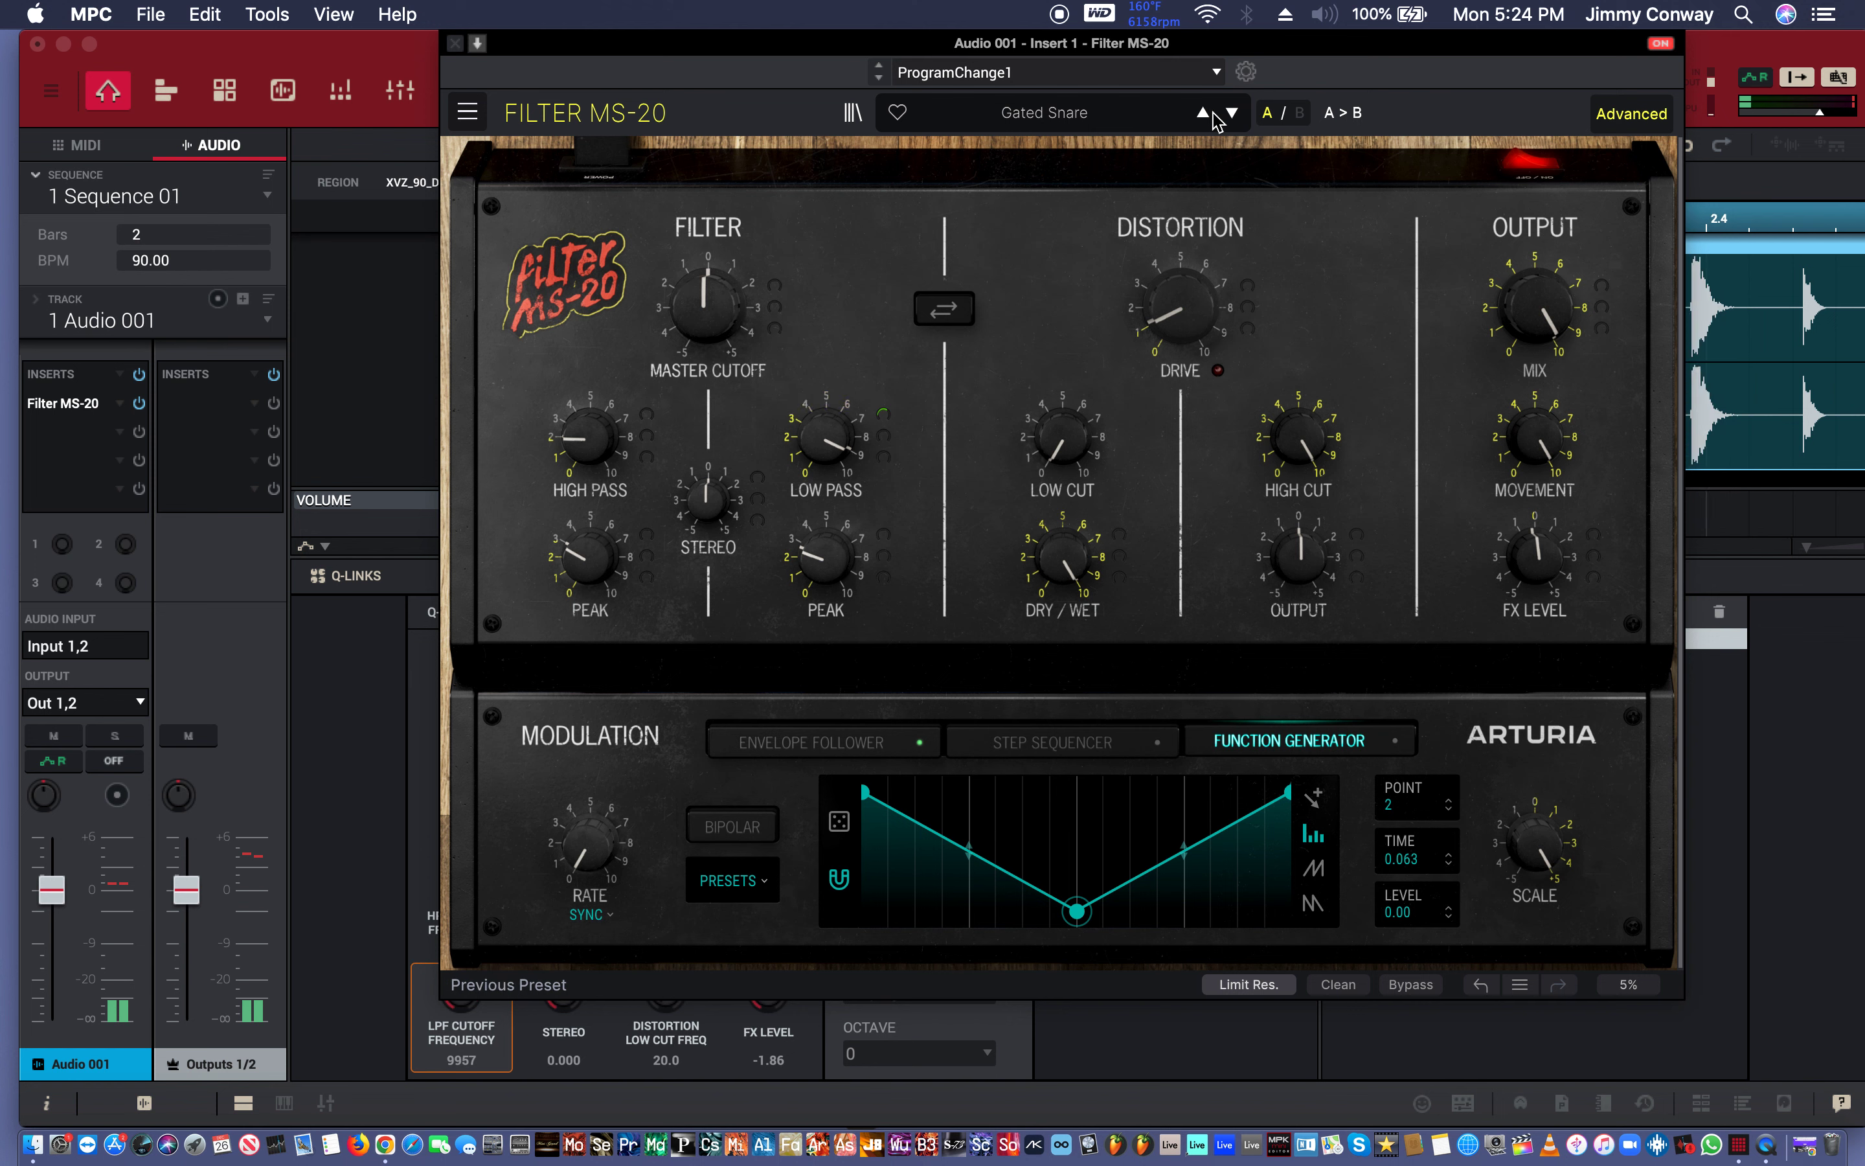
Load the 8 Bar Rise Up filter preset and add envelope follower modulation to the distortion's dry/wet mix.
left_click(1110, 116)
mouse_move(1068, 225)
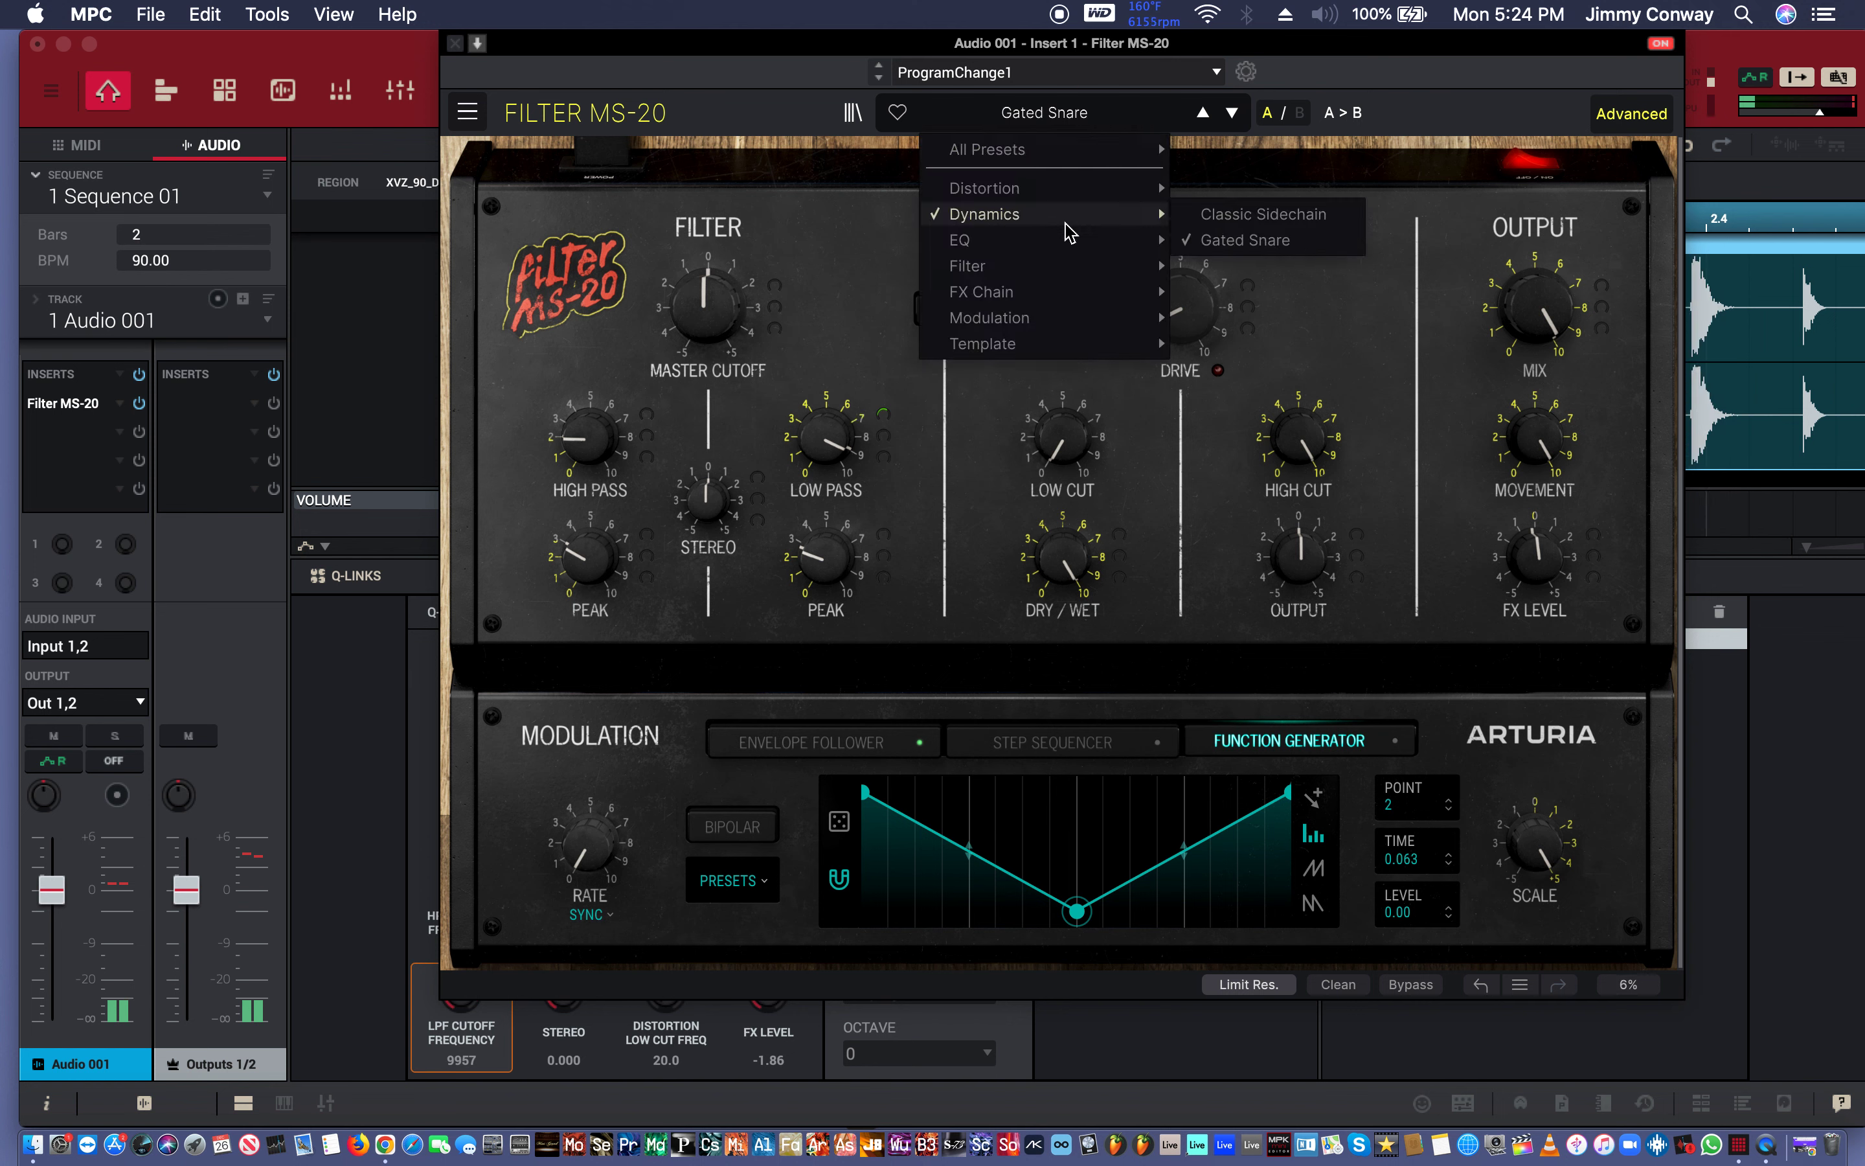
mouse_move(1119, 245)
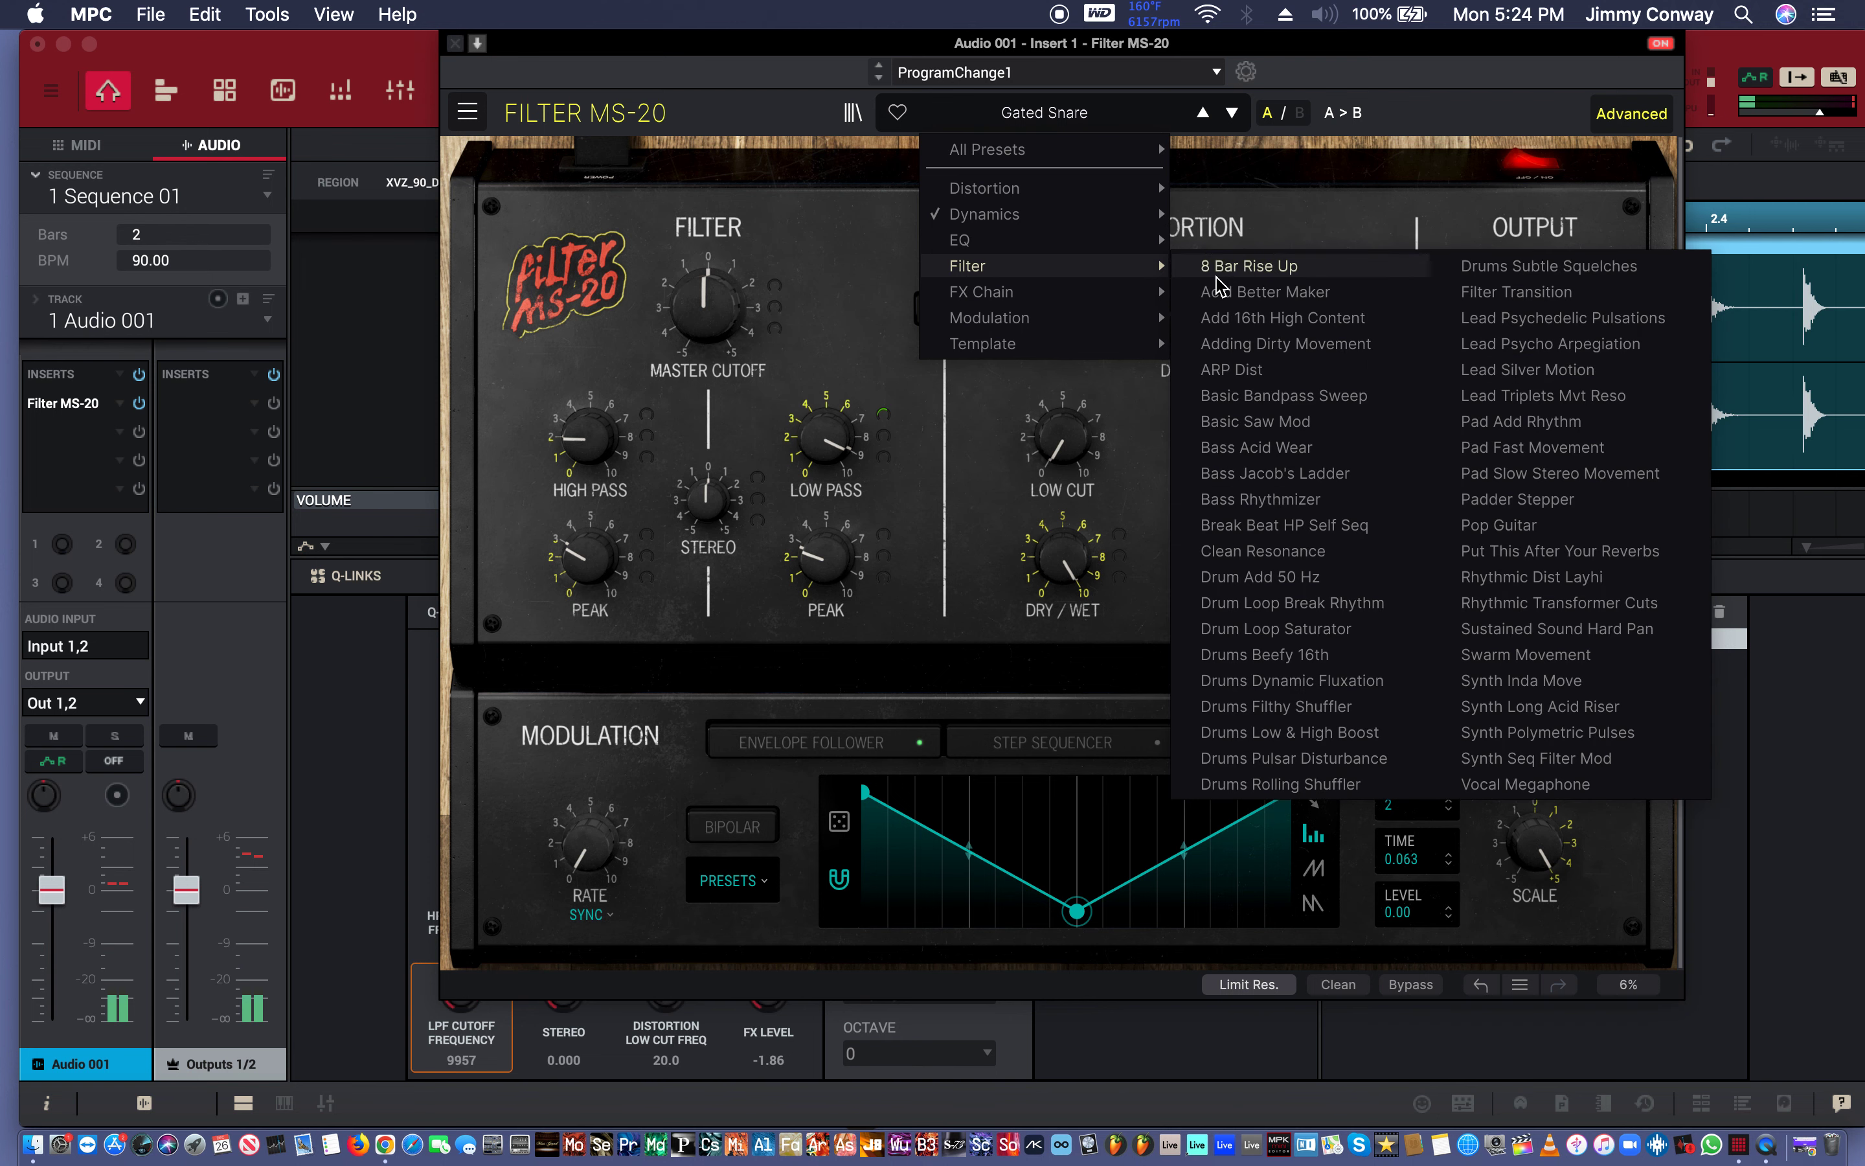
left_click(1249, 266)
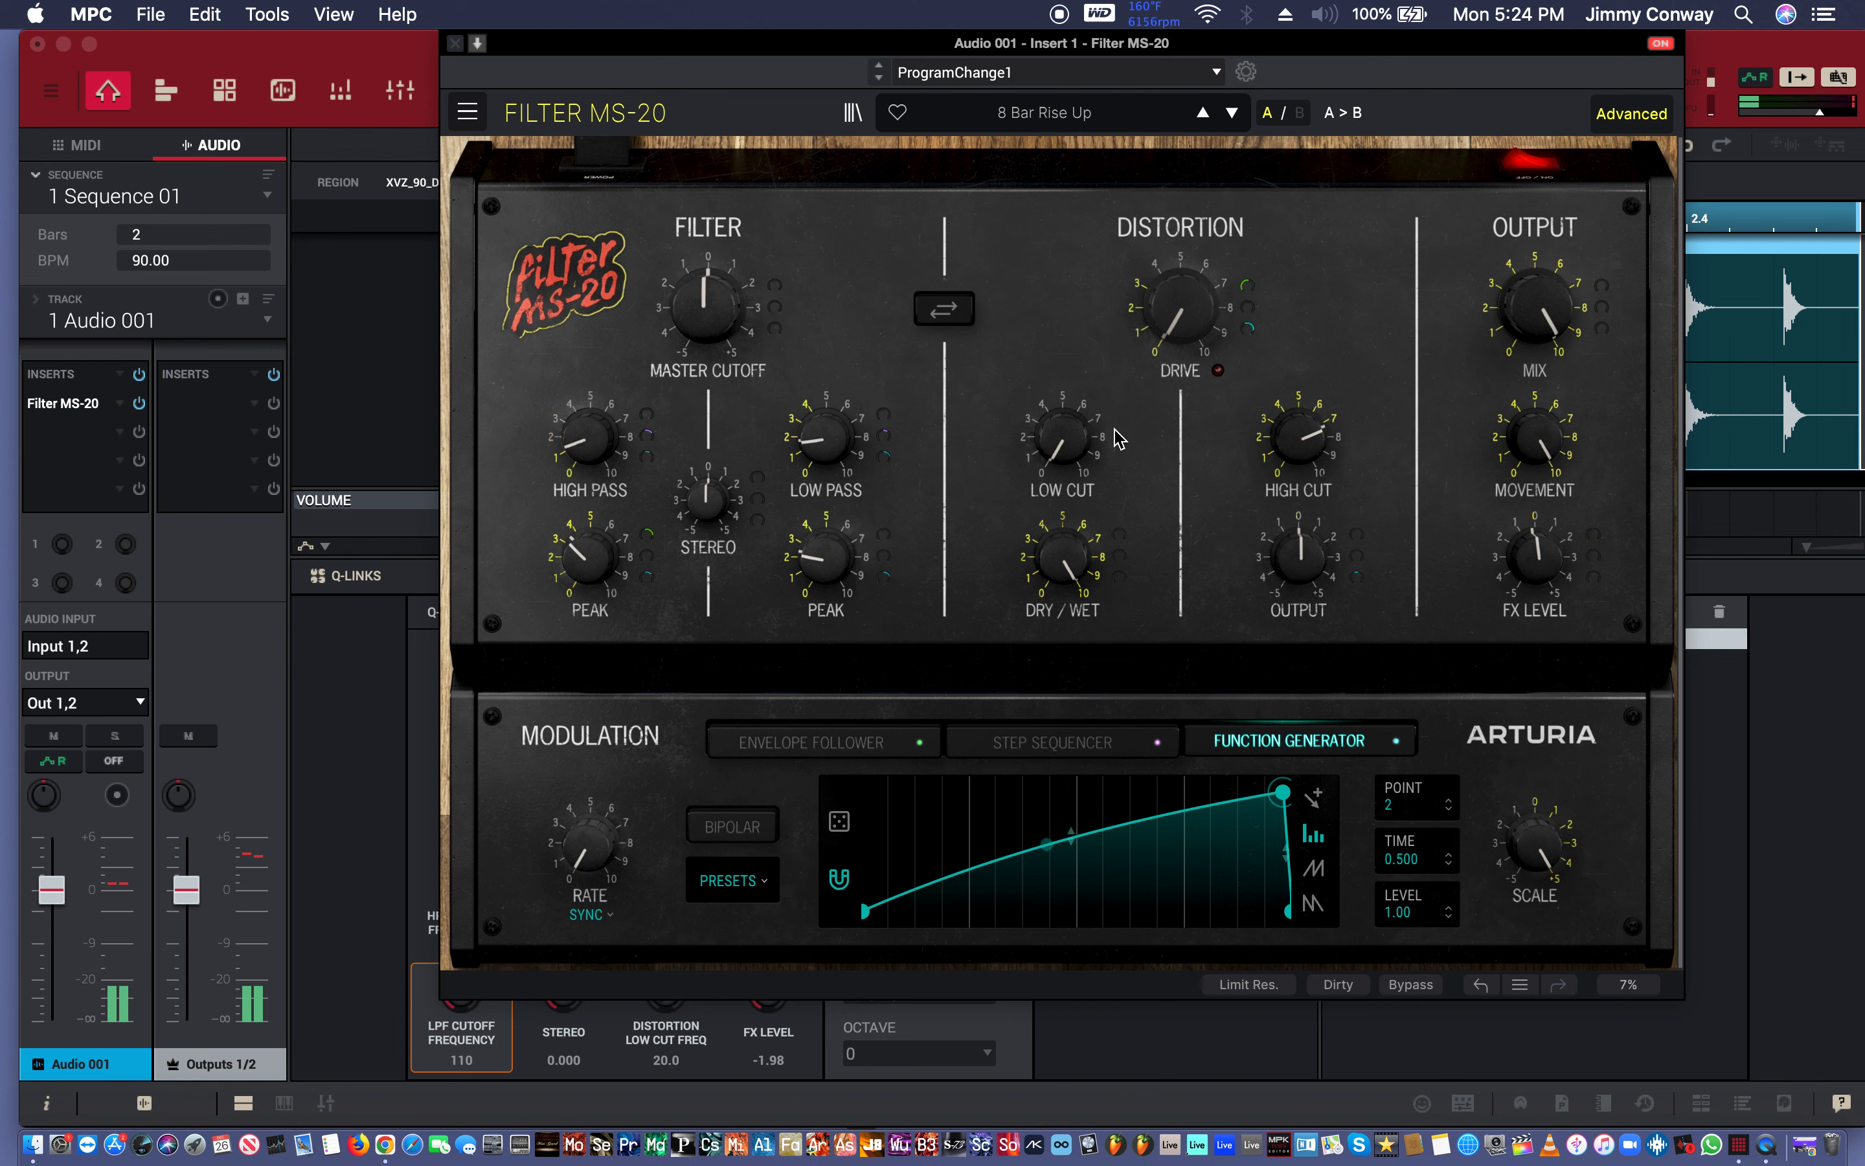
left_click(1119, 535)
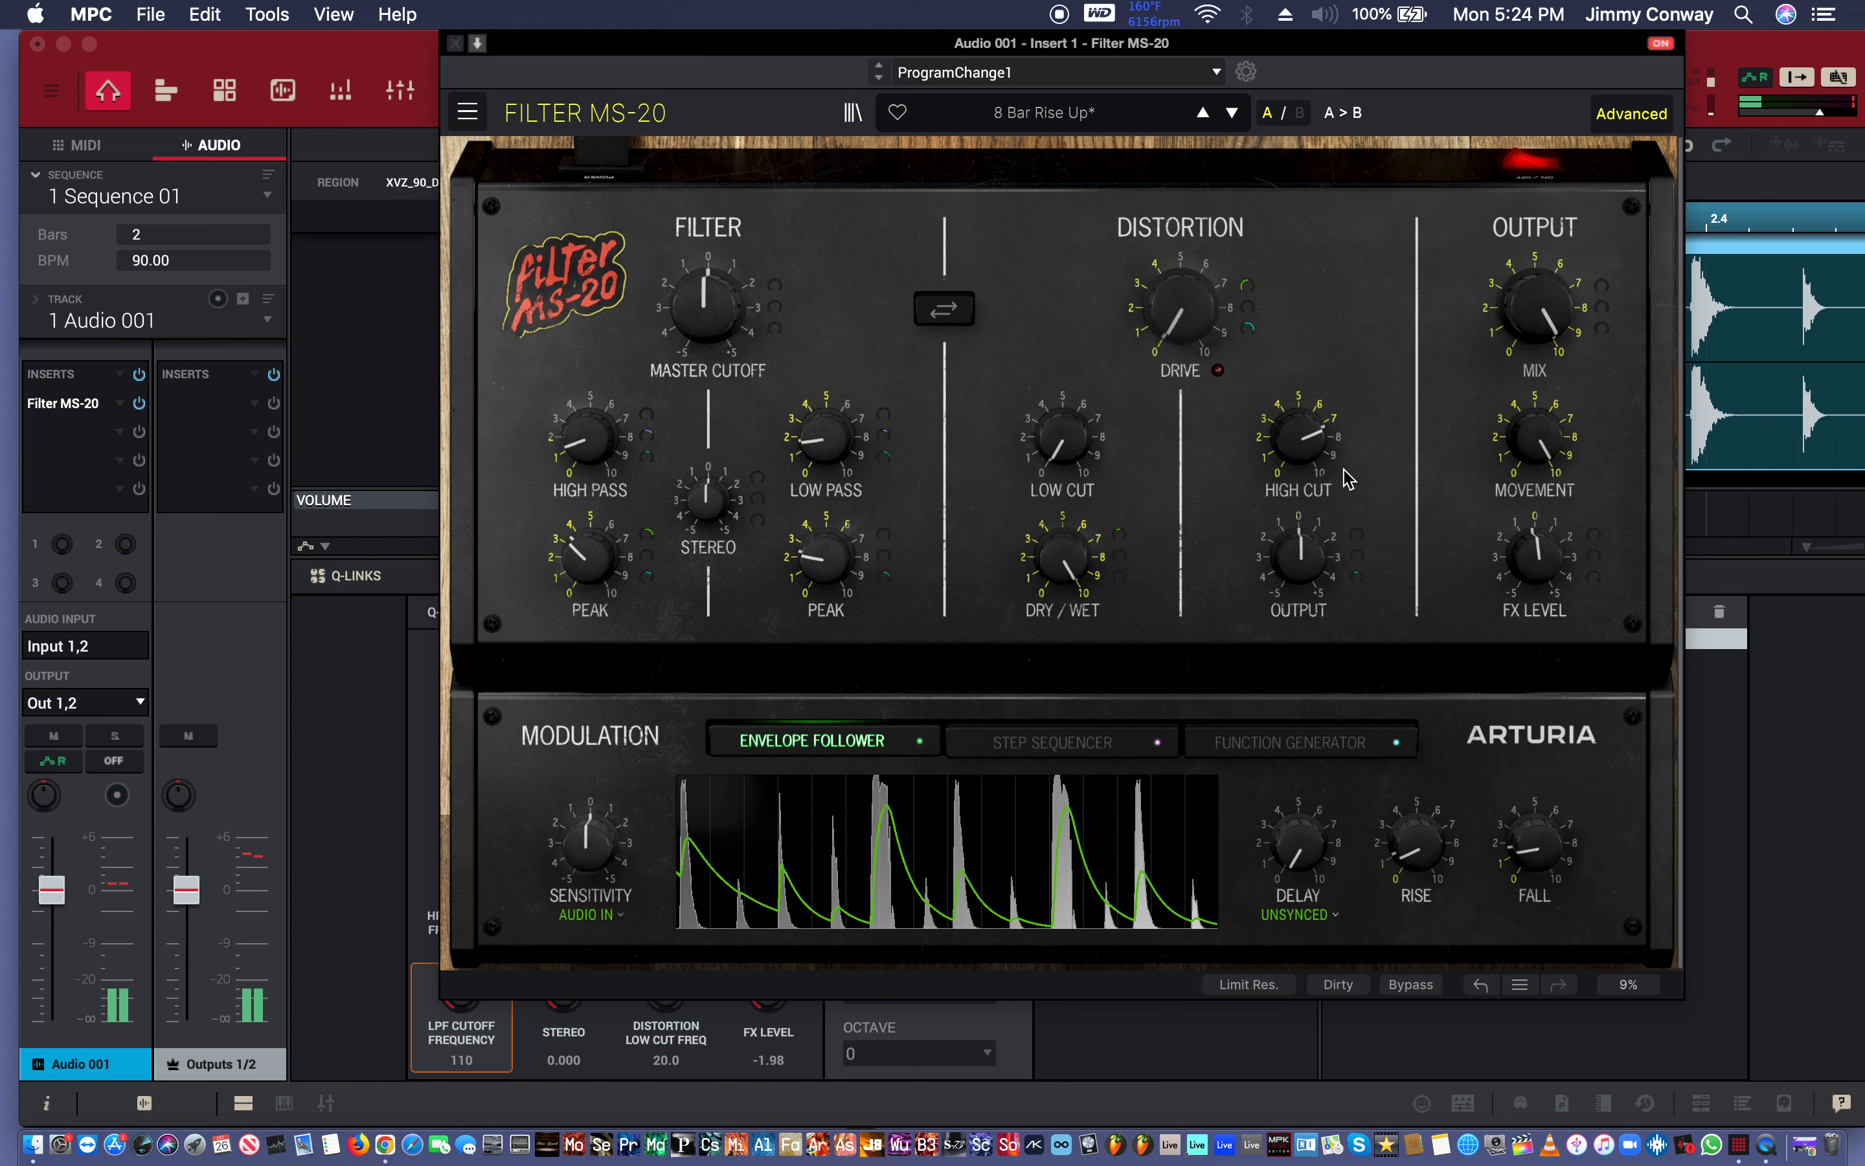
Set the low-pass cutoff's step sequencer amount to about 46% and raise the cutoff to about 1470 Hz.
left_click_drag(883, 436, 897, 363)
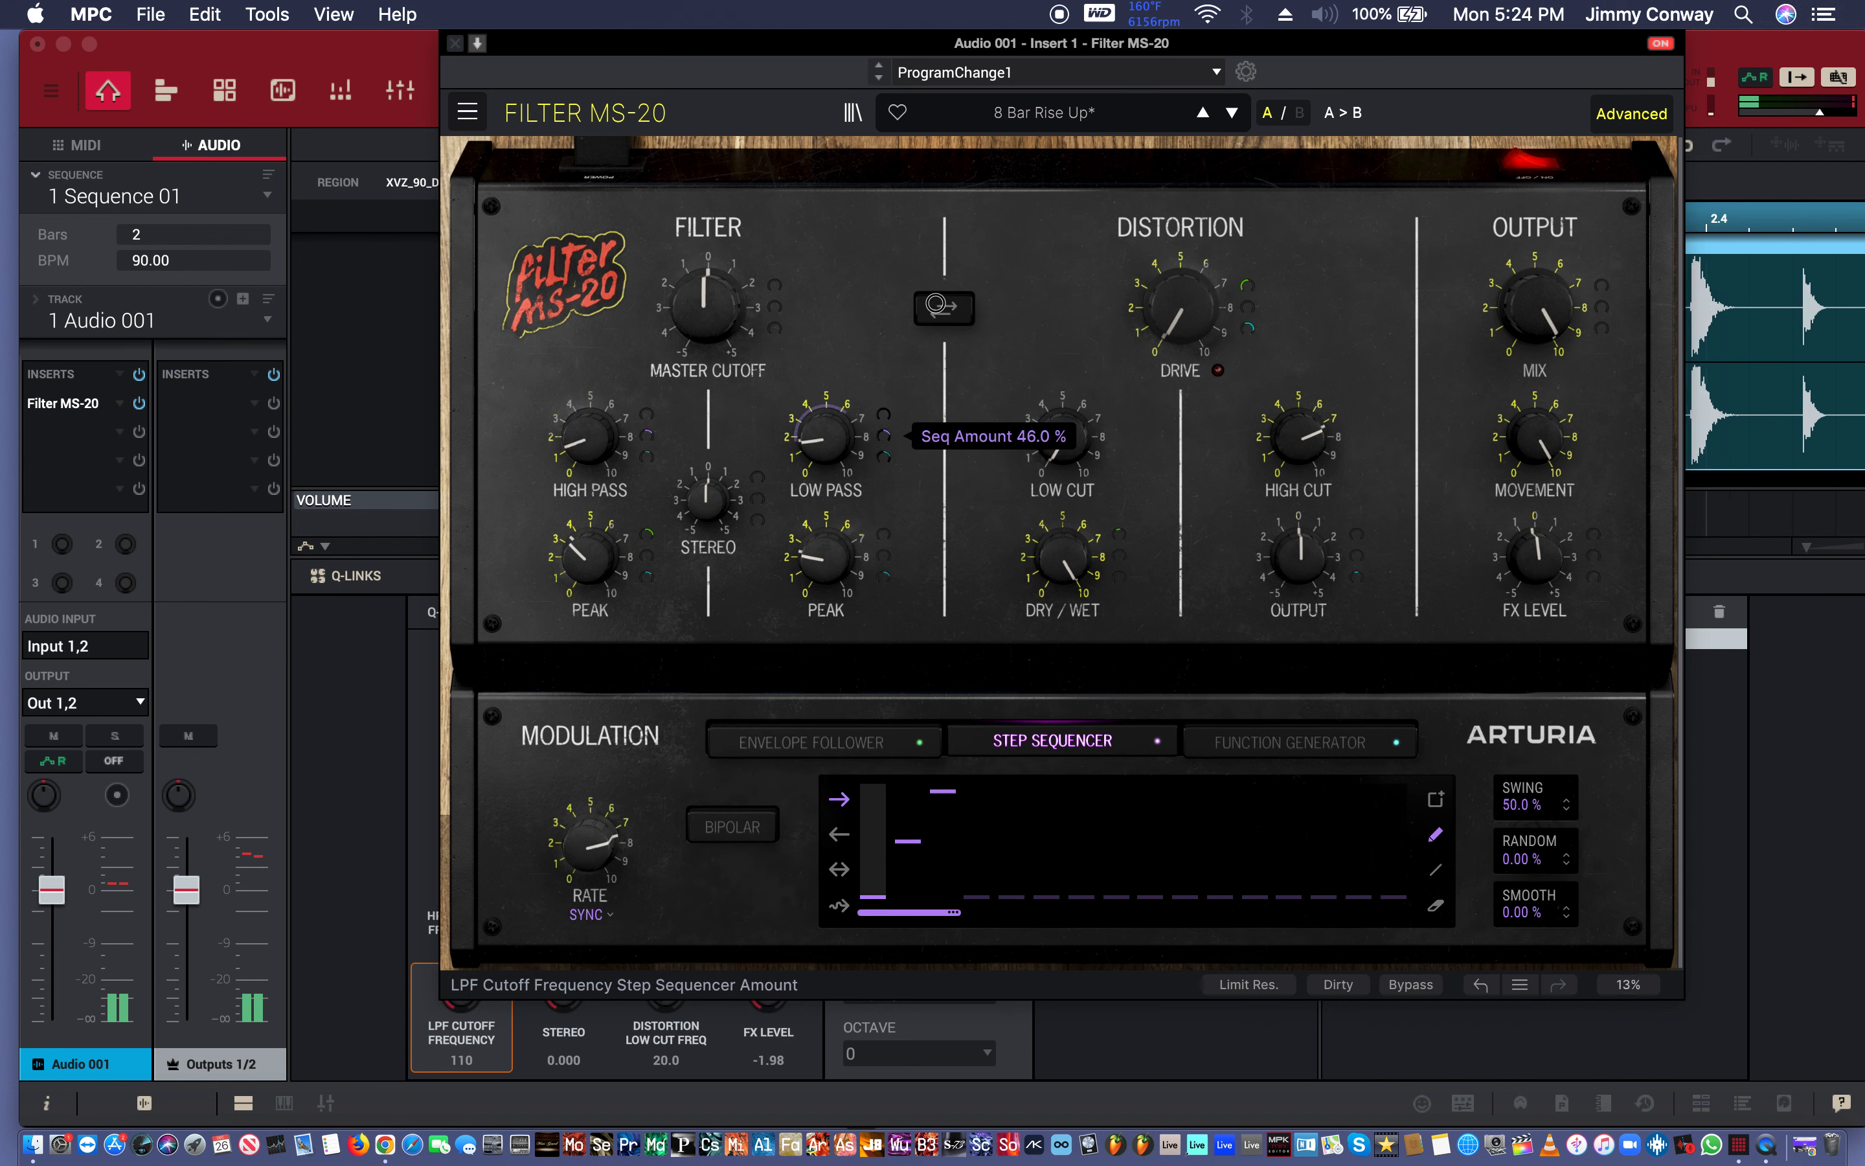
left_click_drag(848, 349, 884, 316)
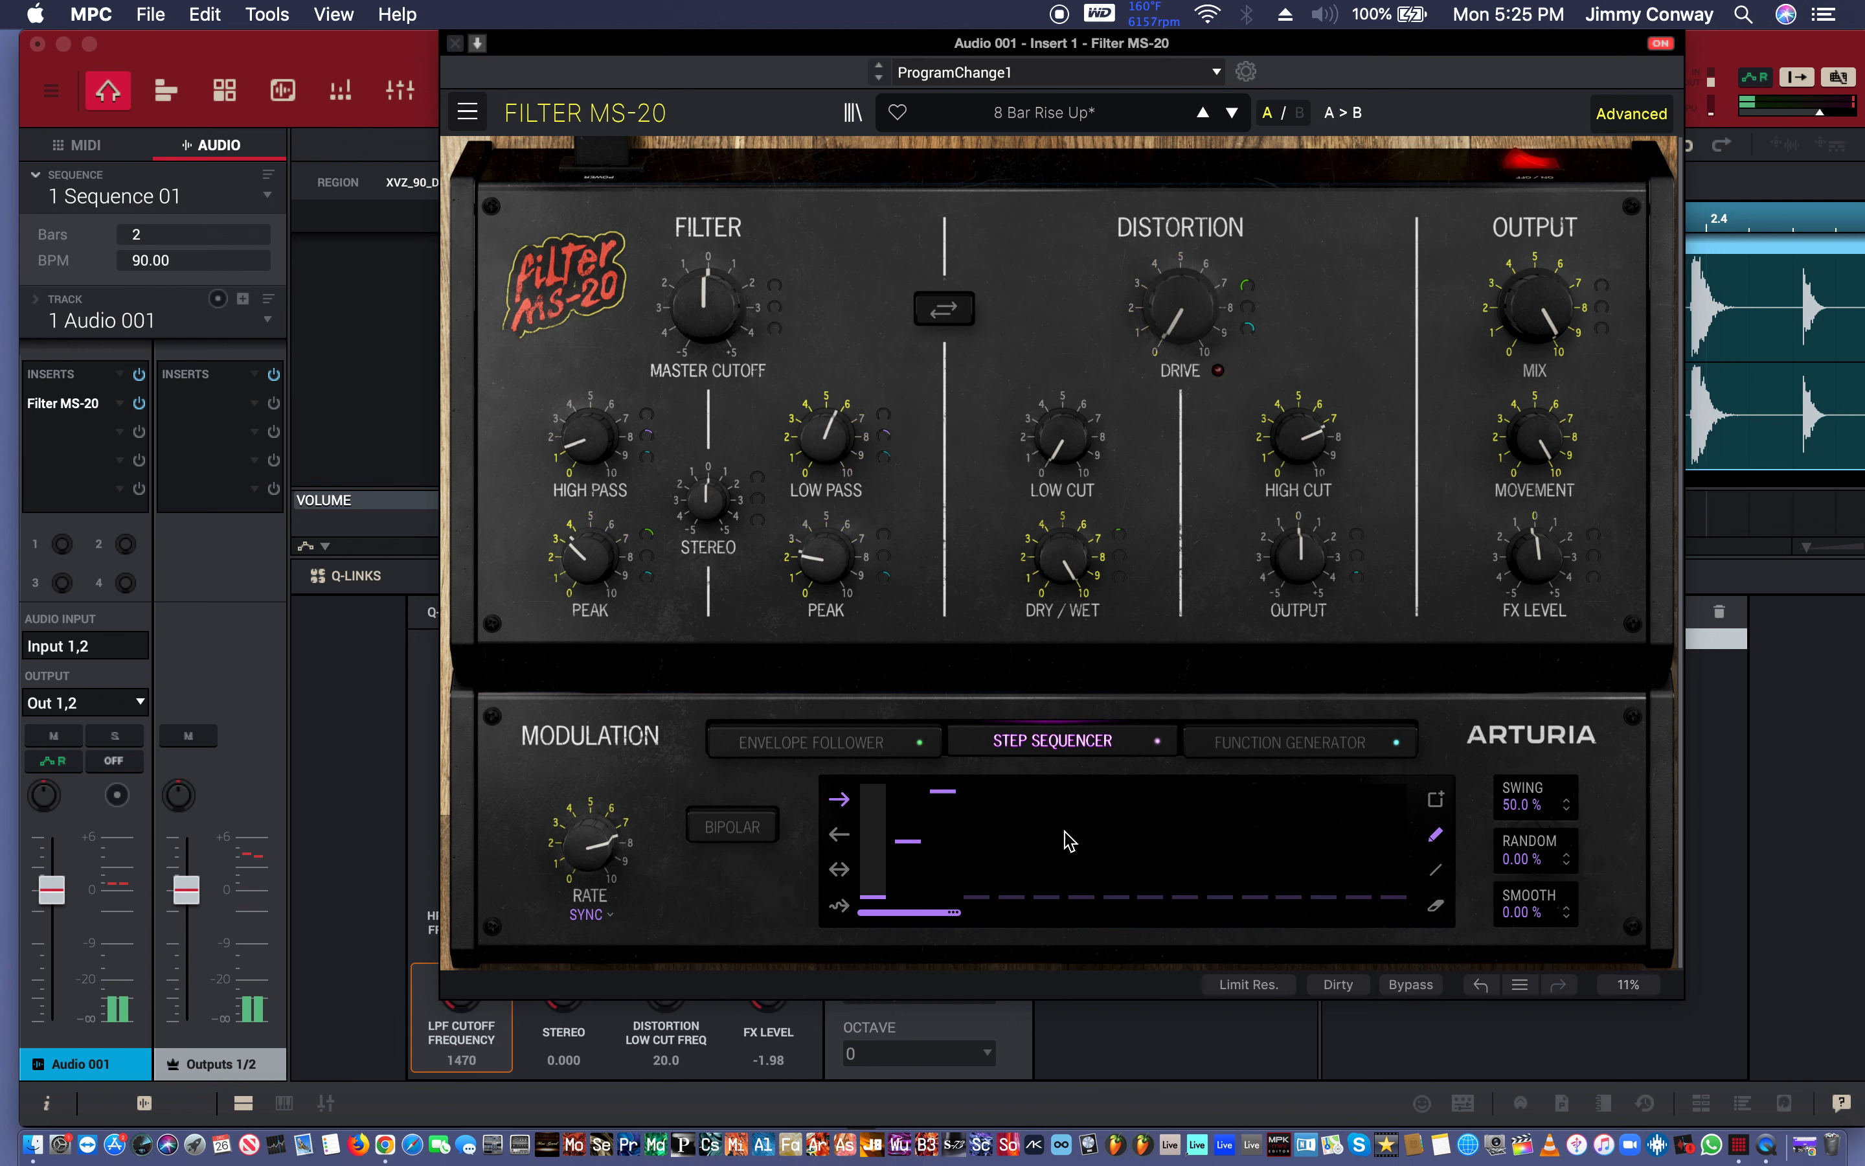
Raise the envelope follower's sensitivity, switch its time mode to Synced and increase the delay, rise and fall.
left_click(848, 745)
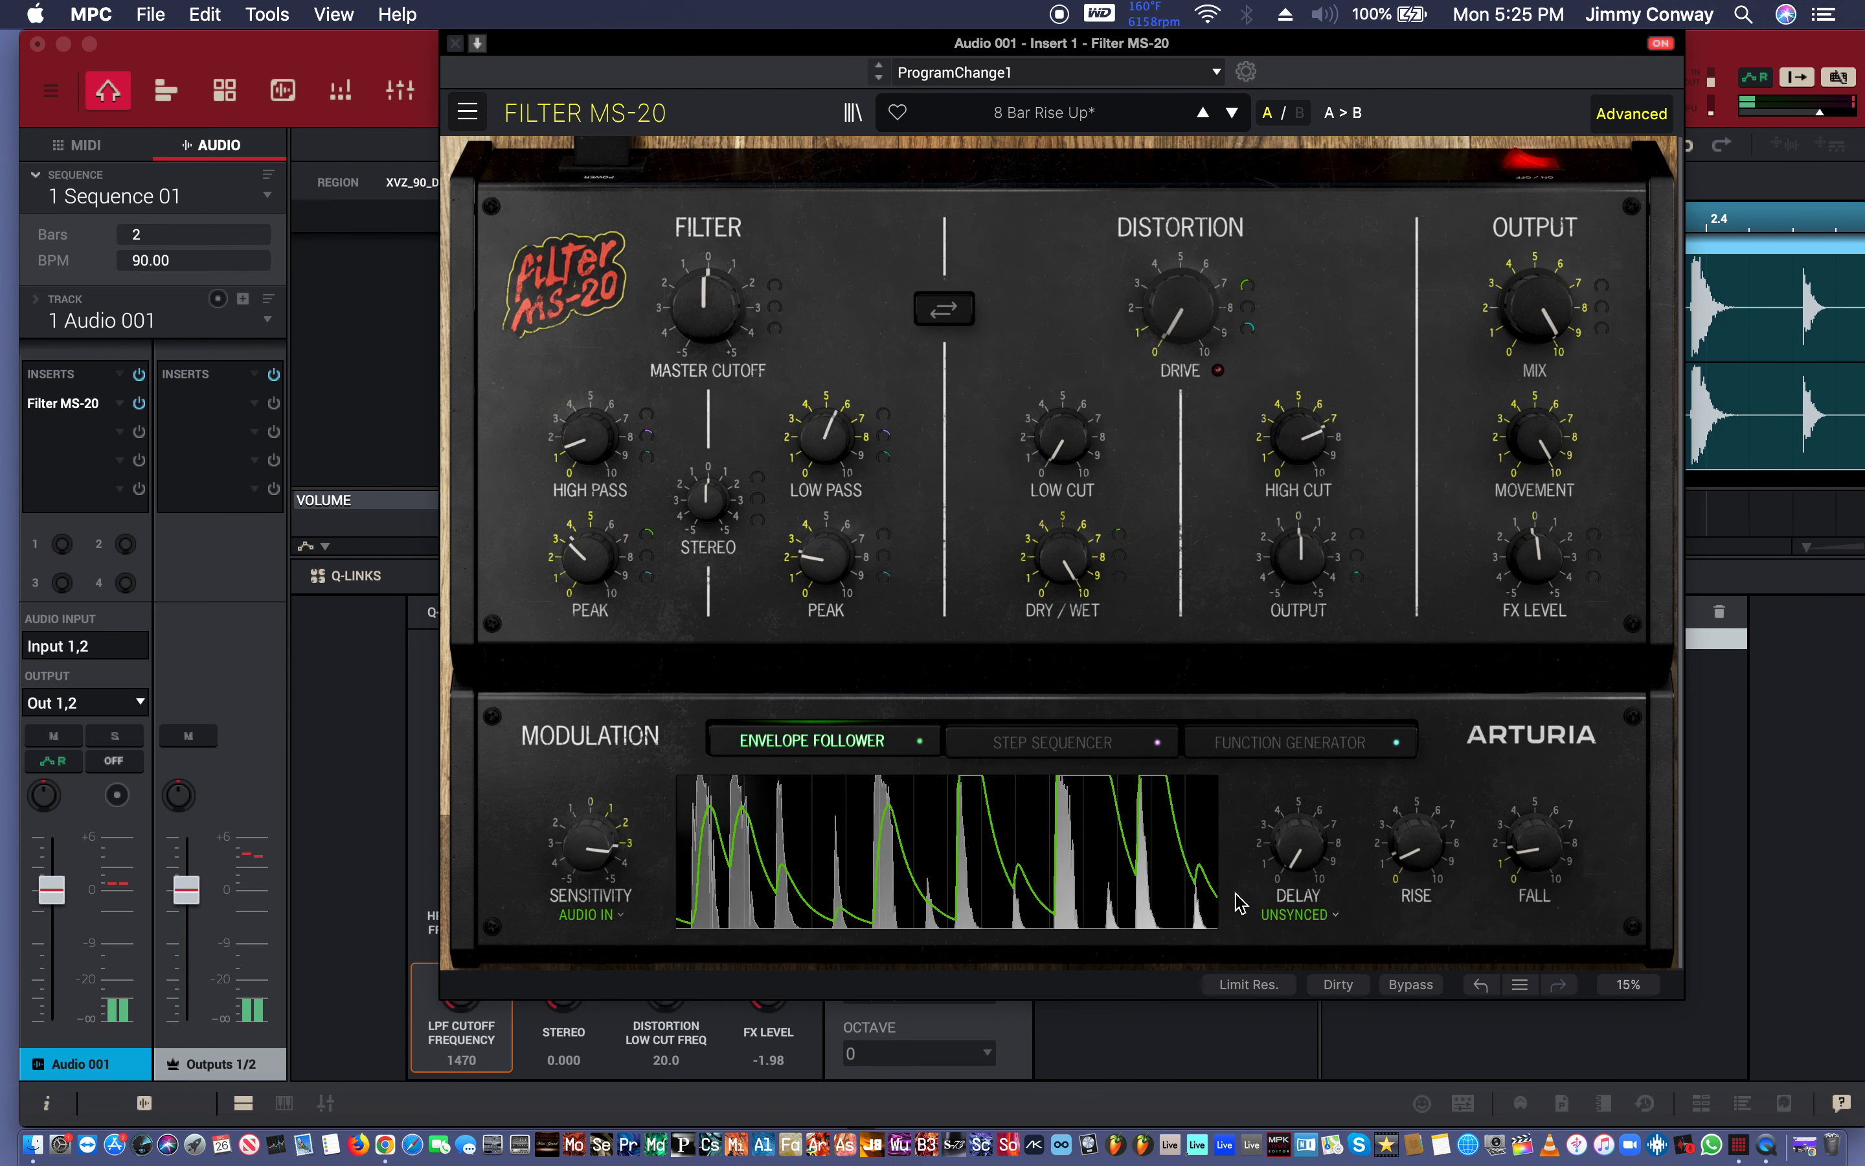
left_click(1296, 915)
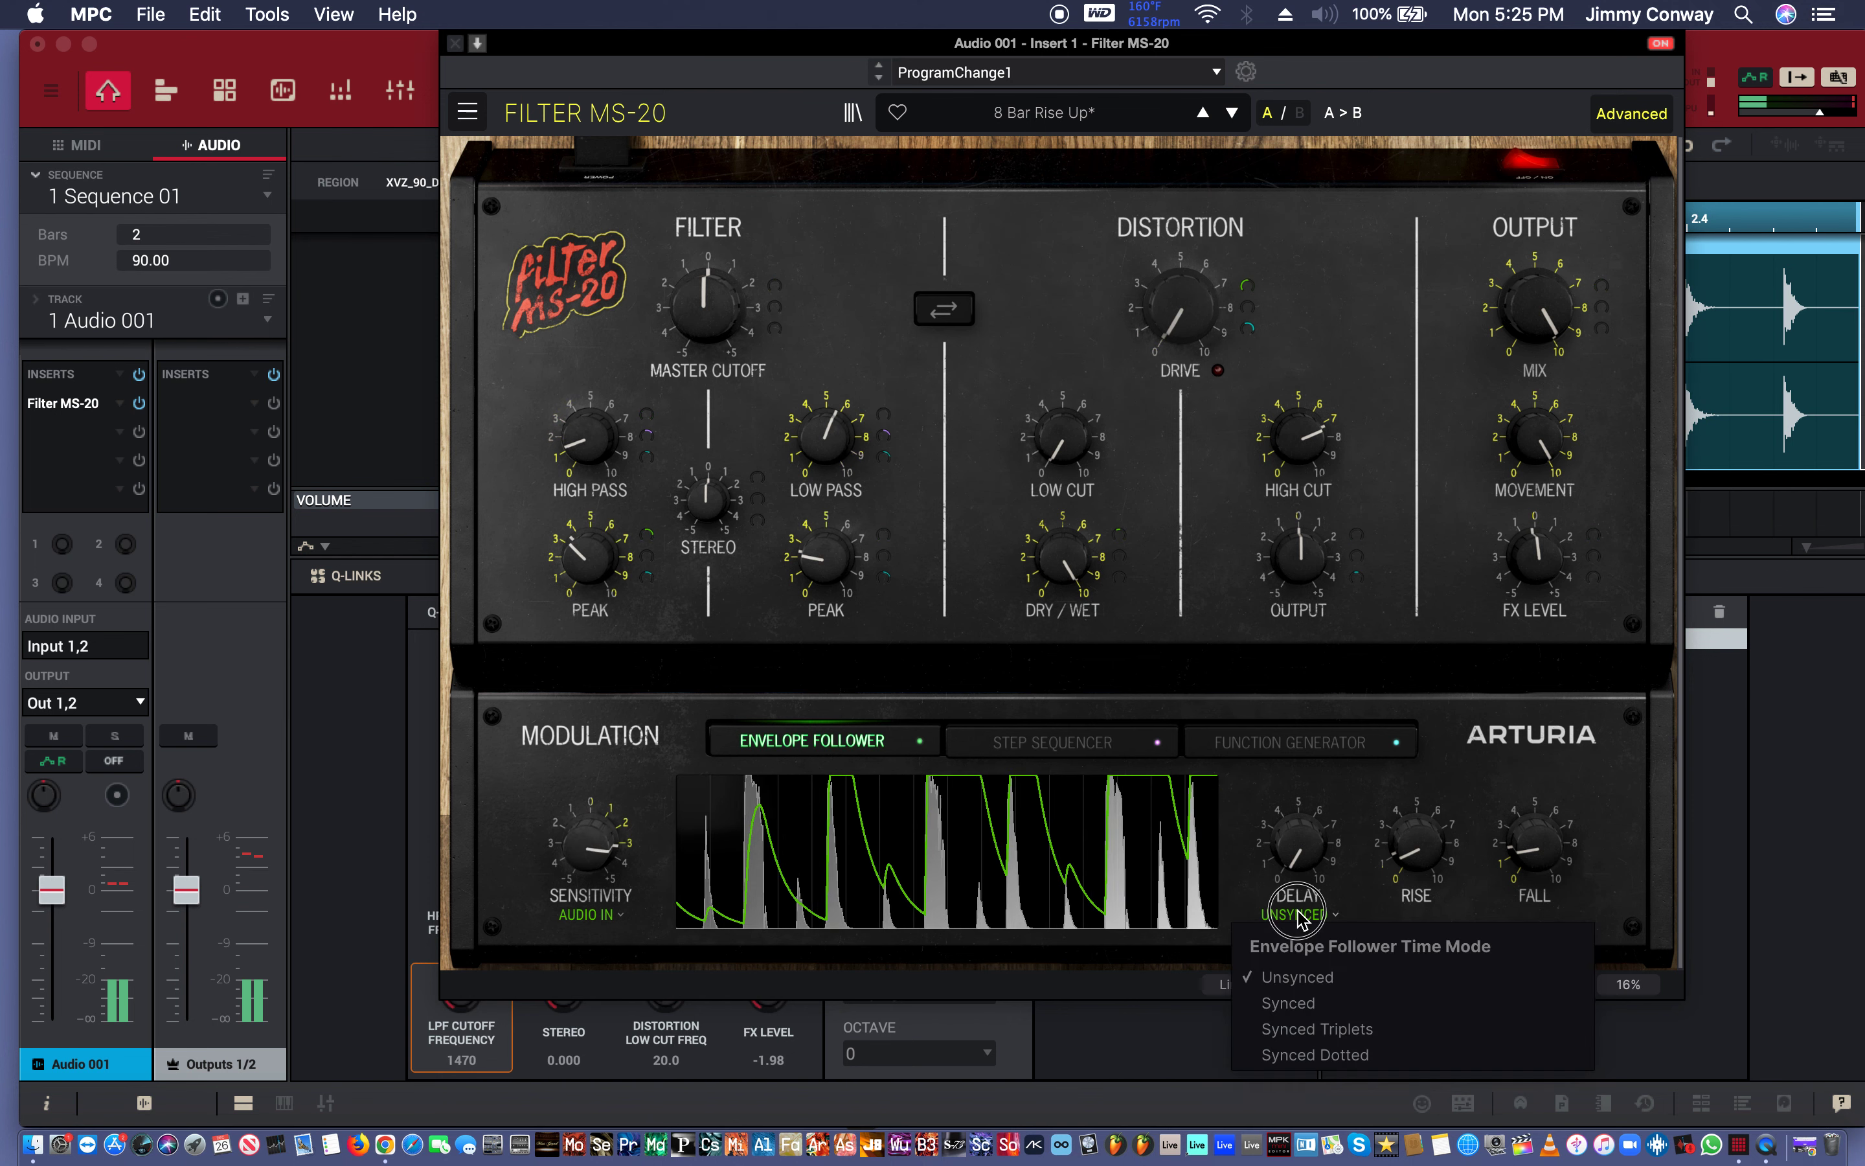
left_click(1305, 1003)
mouse_move(1415, 846)
left_click_drag(1411, 758, 1414, 733)
left_click_drag(1534, 843, 1549, 603)
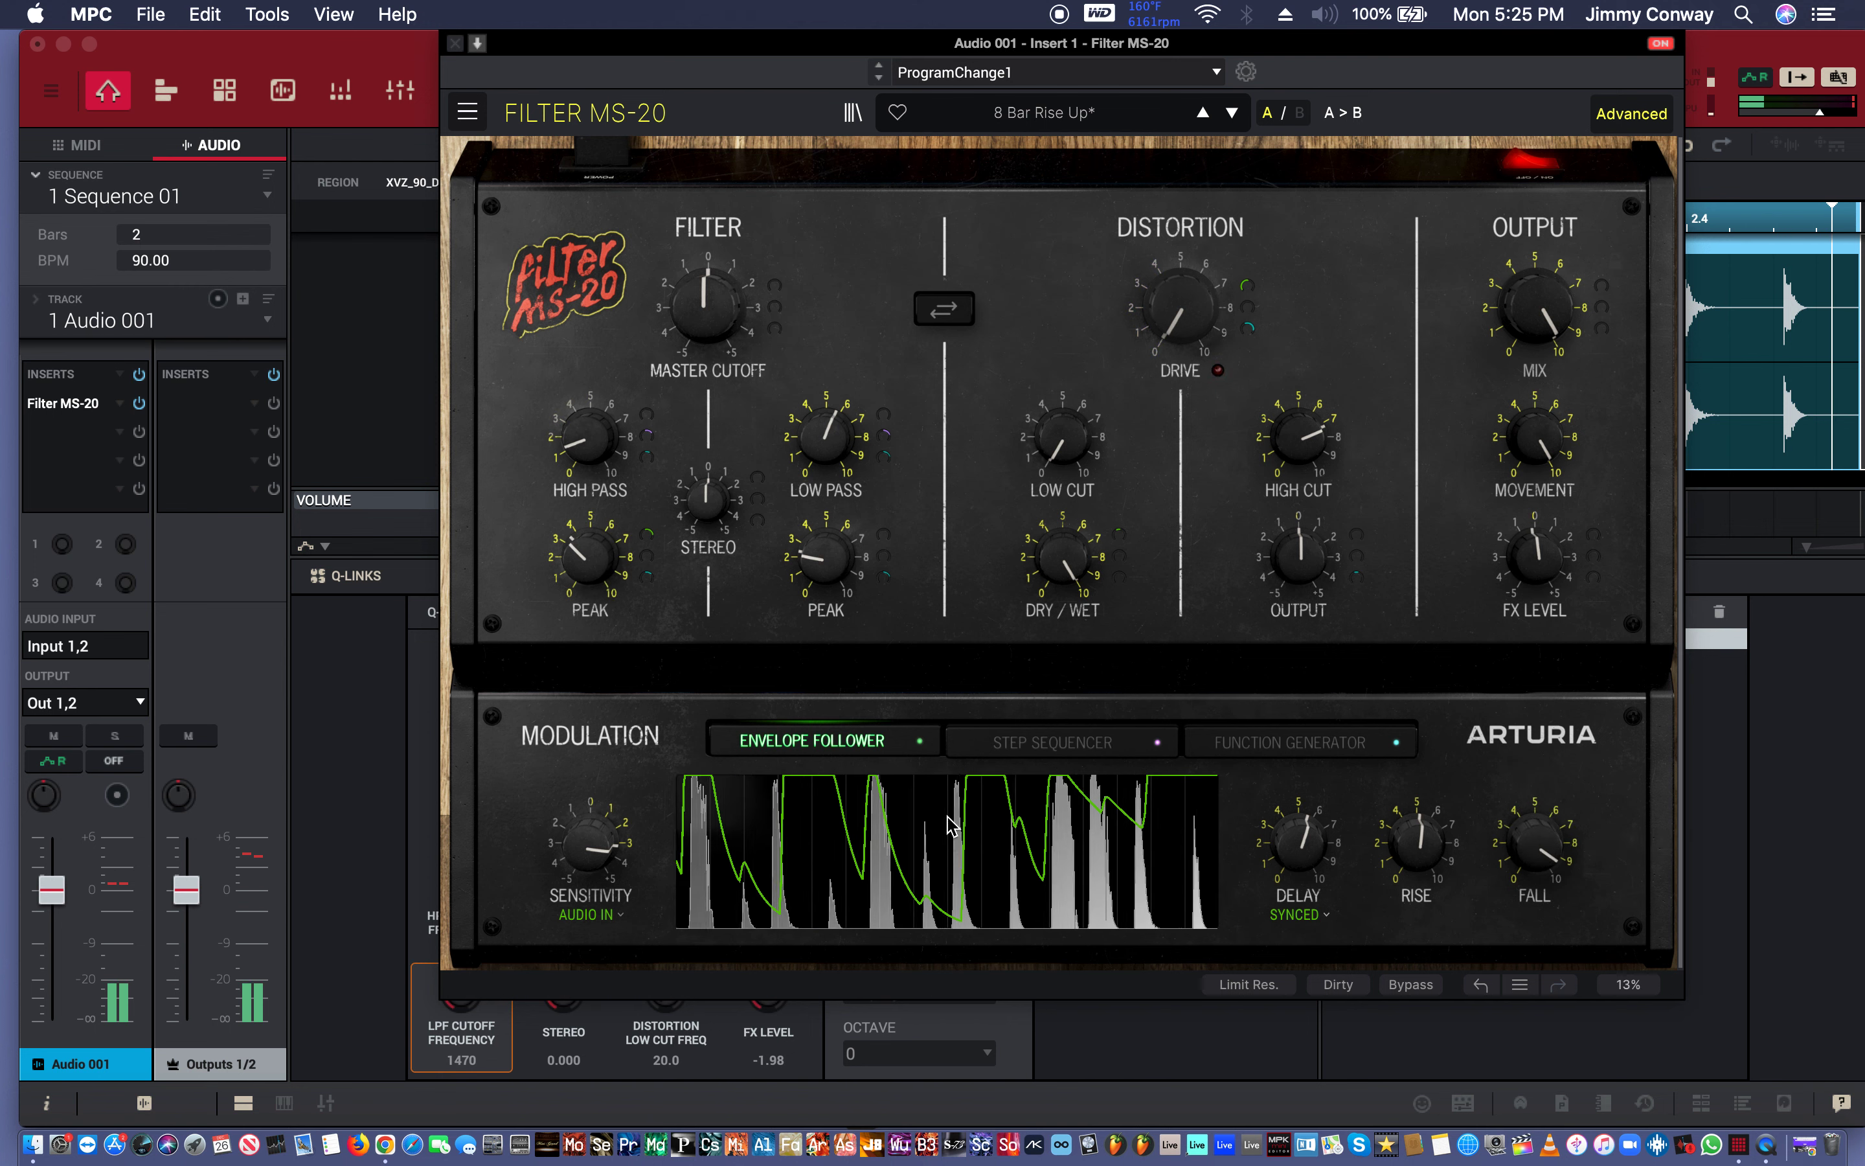
Raise the high-pass peak, sweep the high-pass cutoff up to about 1366 Hz and lower it to about 573 Hz.
mouse_move(586, 562)
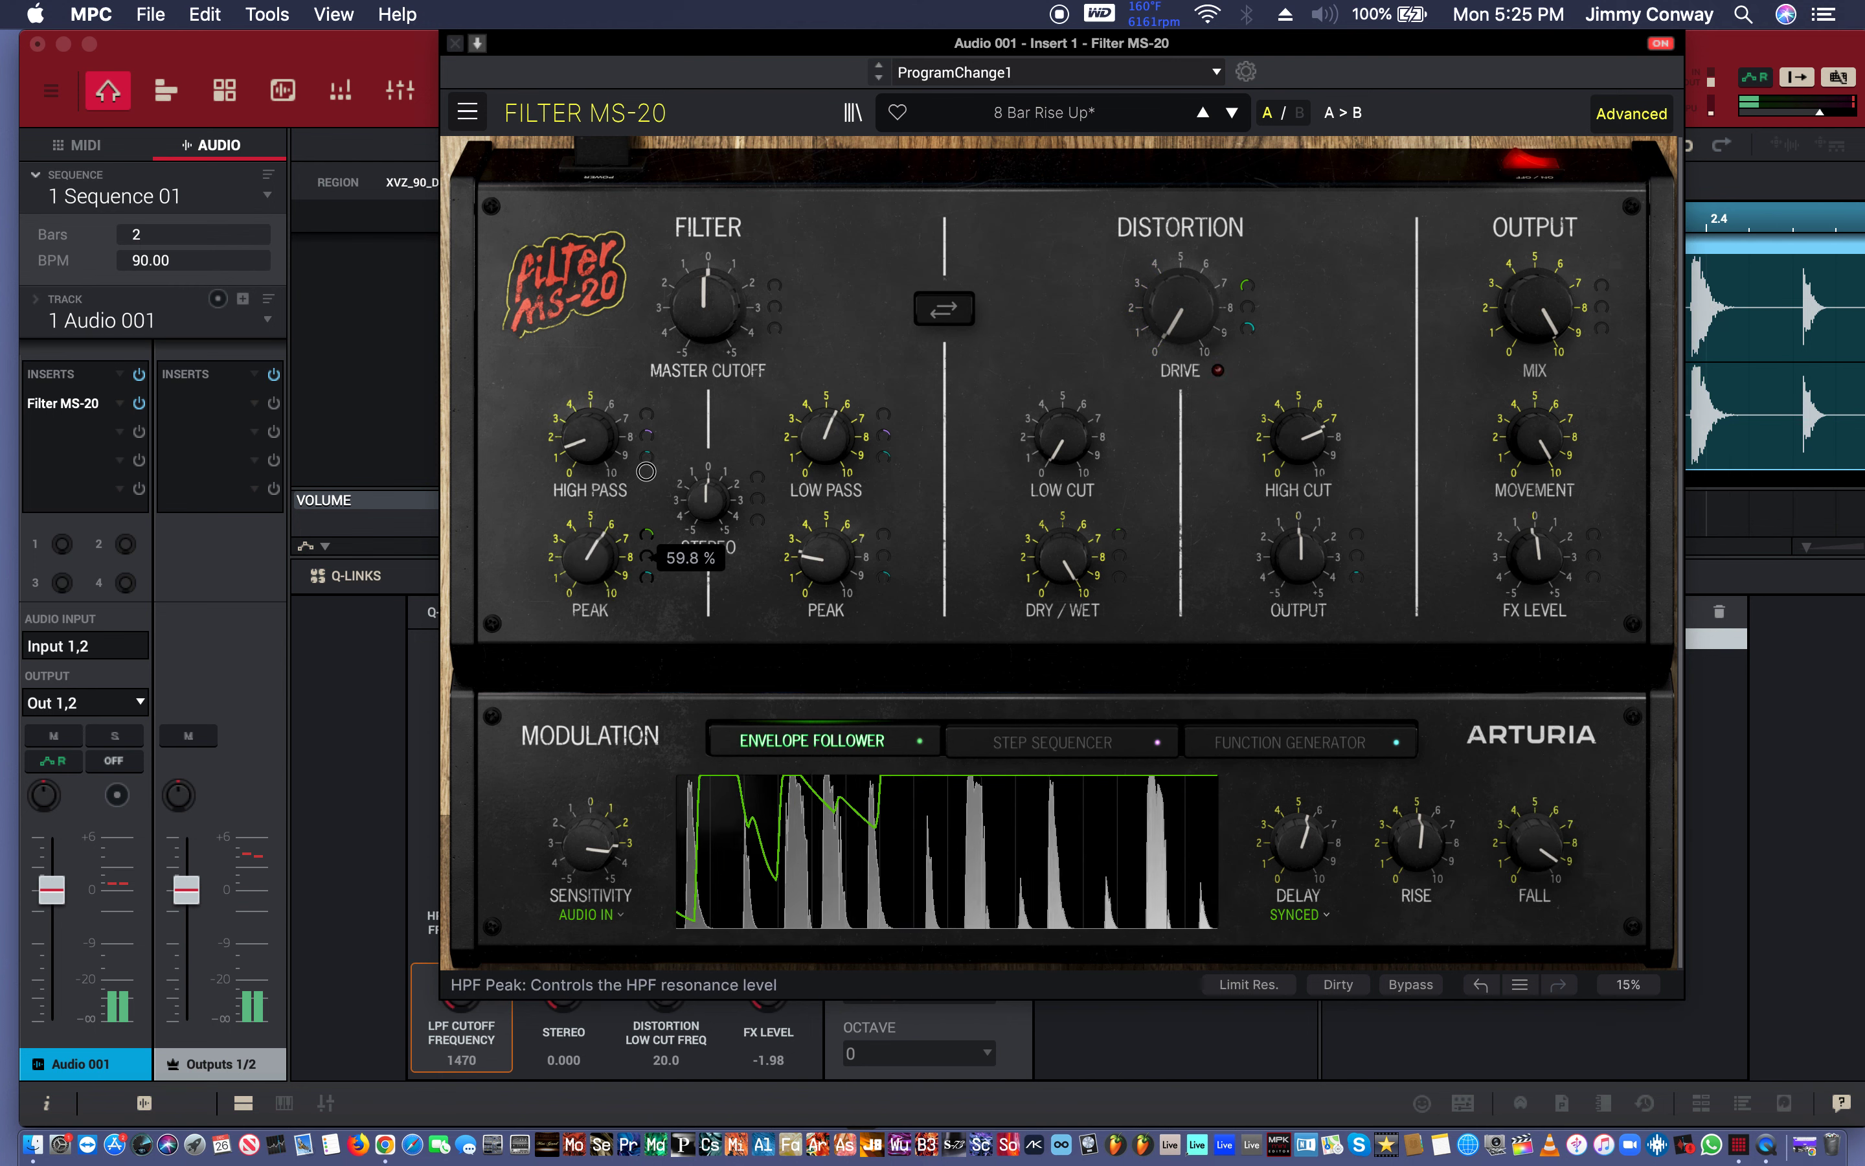
mouse_move(586, 434)
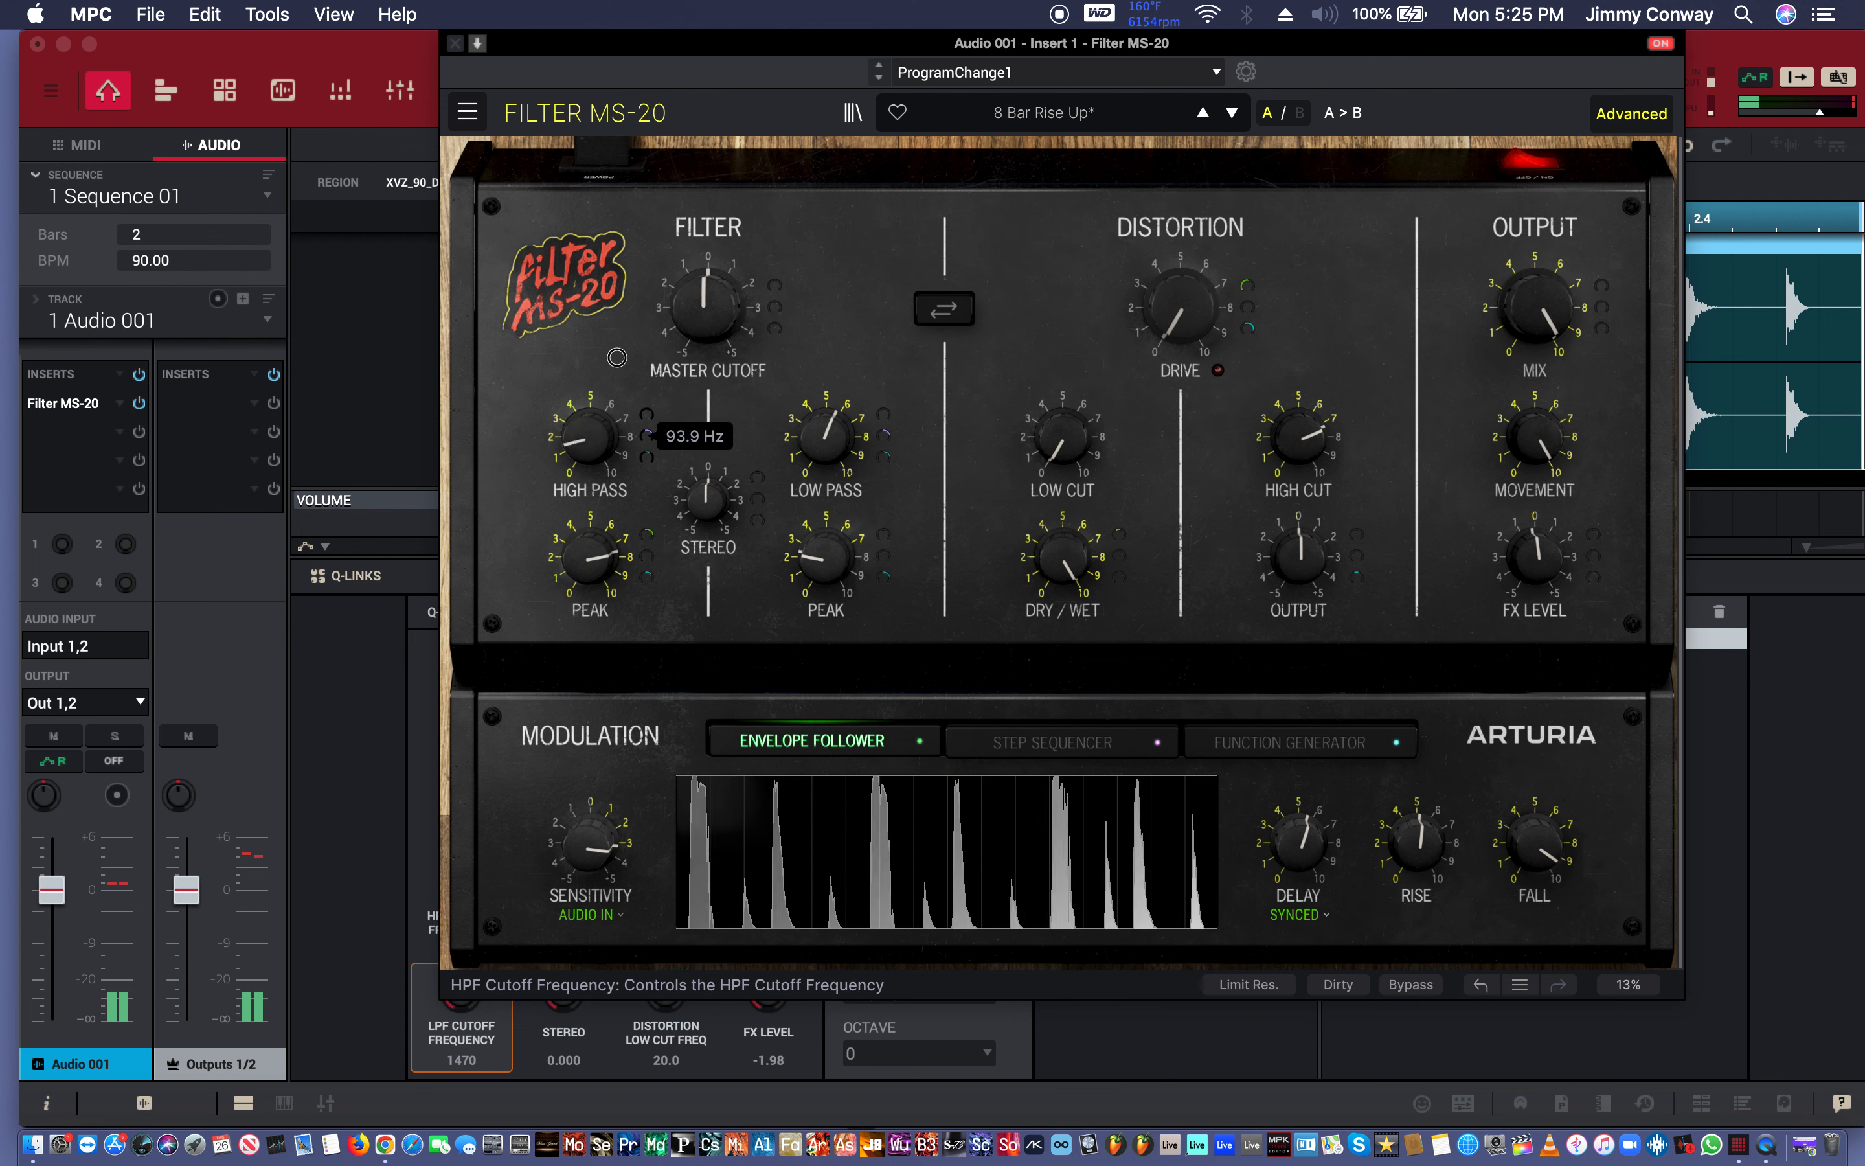
left_click_drag(662, 280, 651, 325)
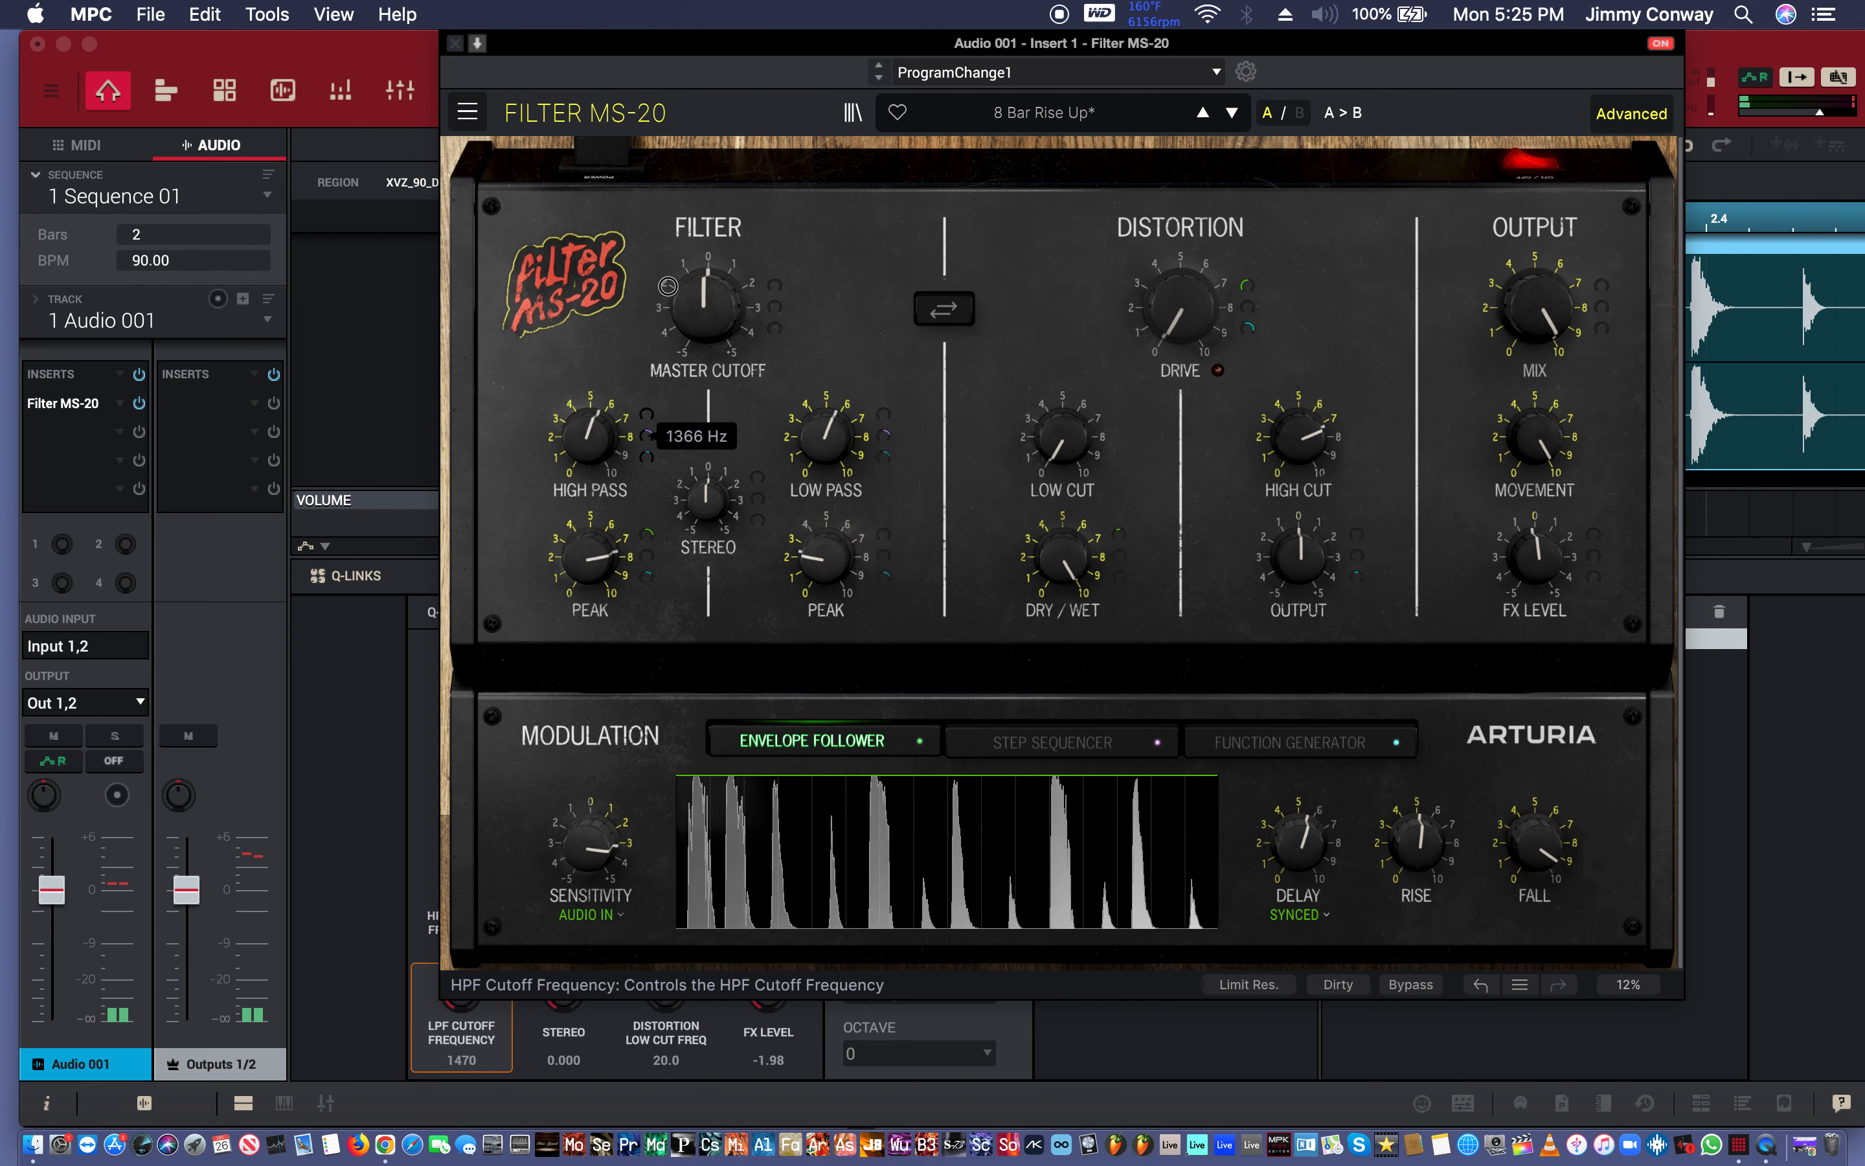
left_click_drag(668, 285, 676, 287)
left_click_drag(586, 434, 583, 464)
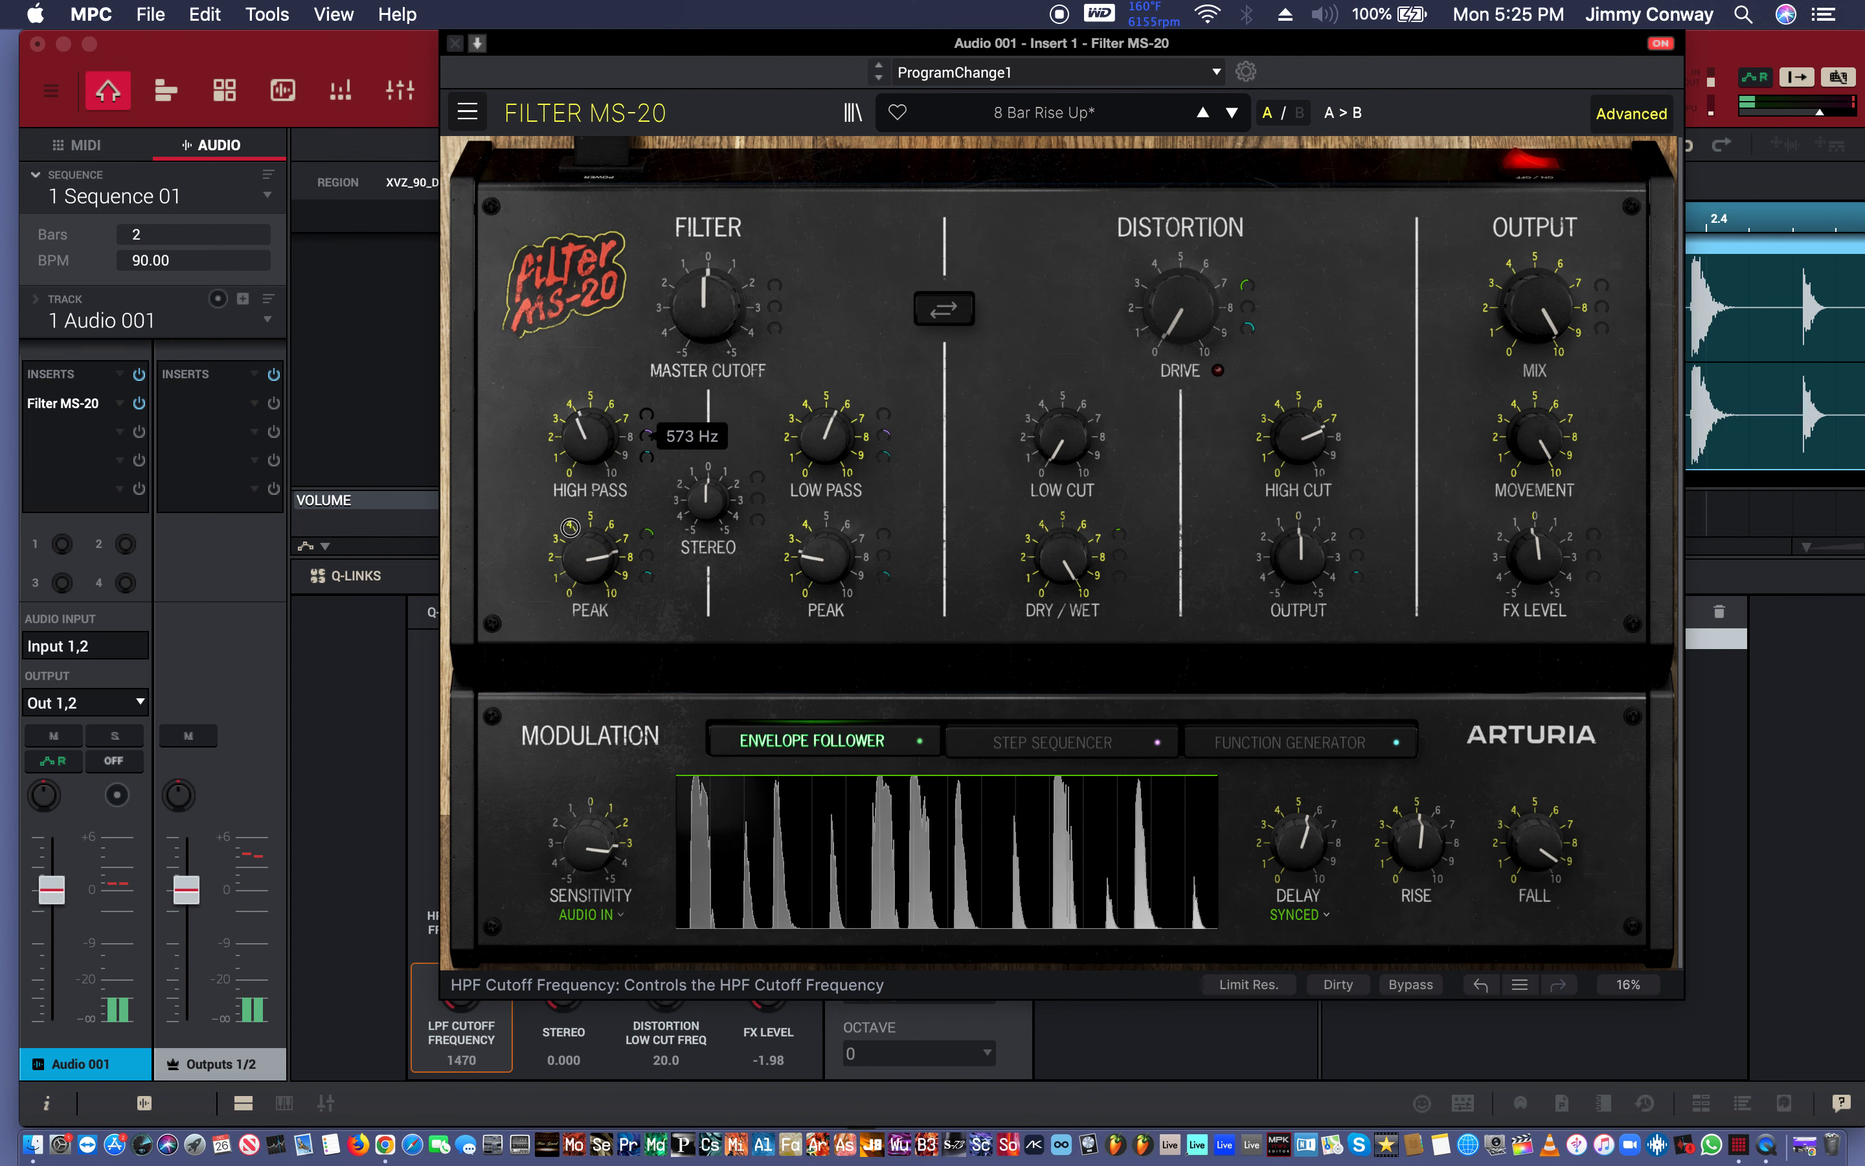
Sweep the master cutoff up to about 5.6%, down to about -82% and back up to just below zero.
mouse_move(701, 320)
left_mouse_down()
mouse_move(668, 401)
mouse_move(722, 315)
left_mouse_up()
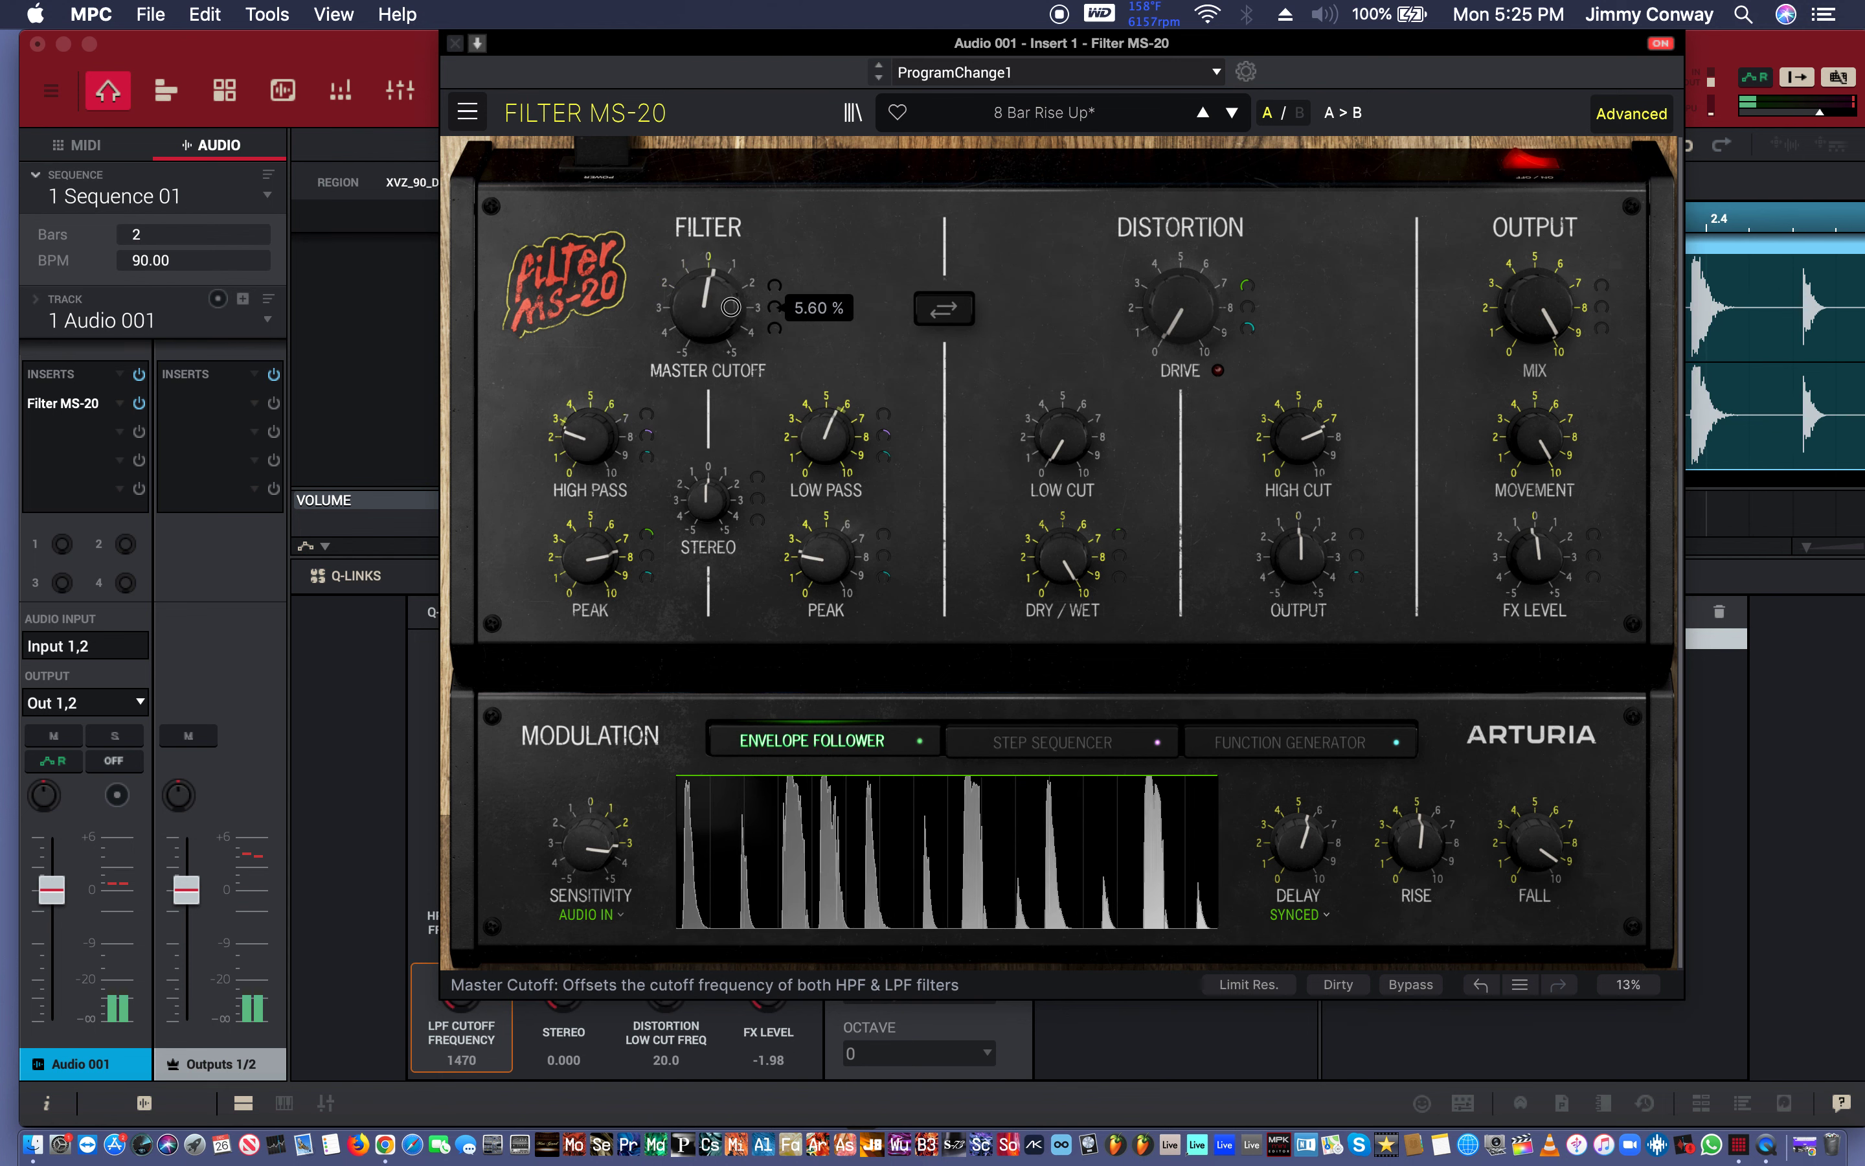
left_click_drag(754, 274, 726, 329)
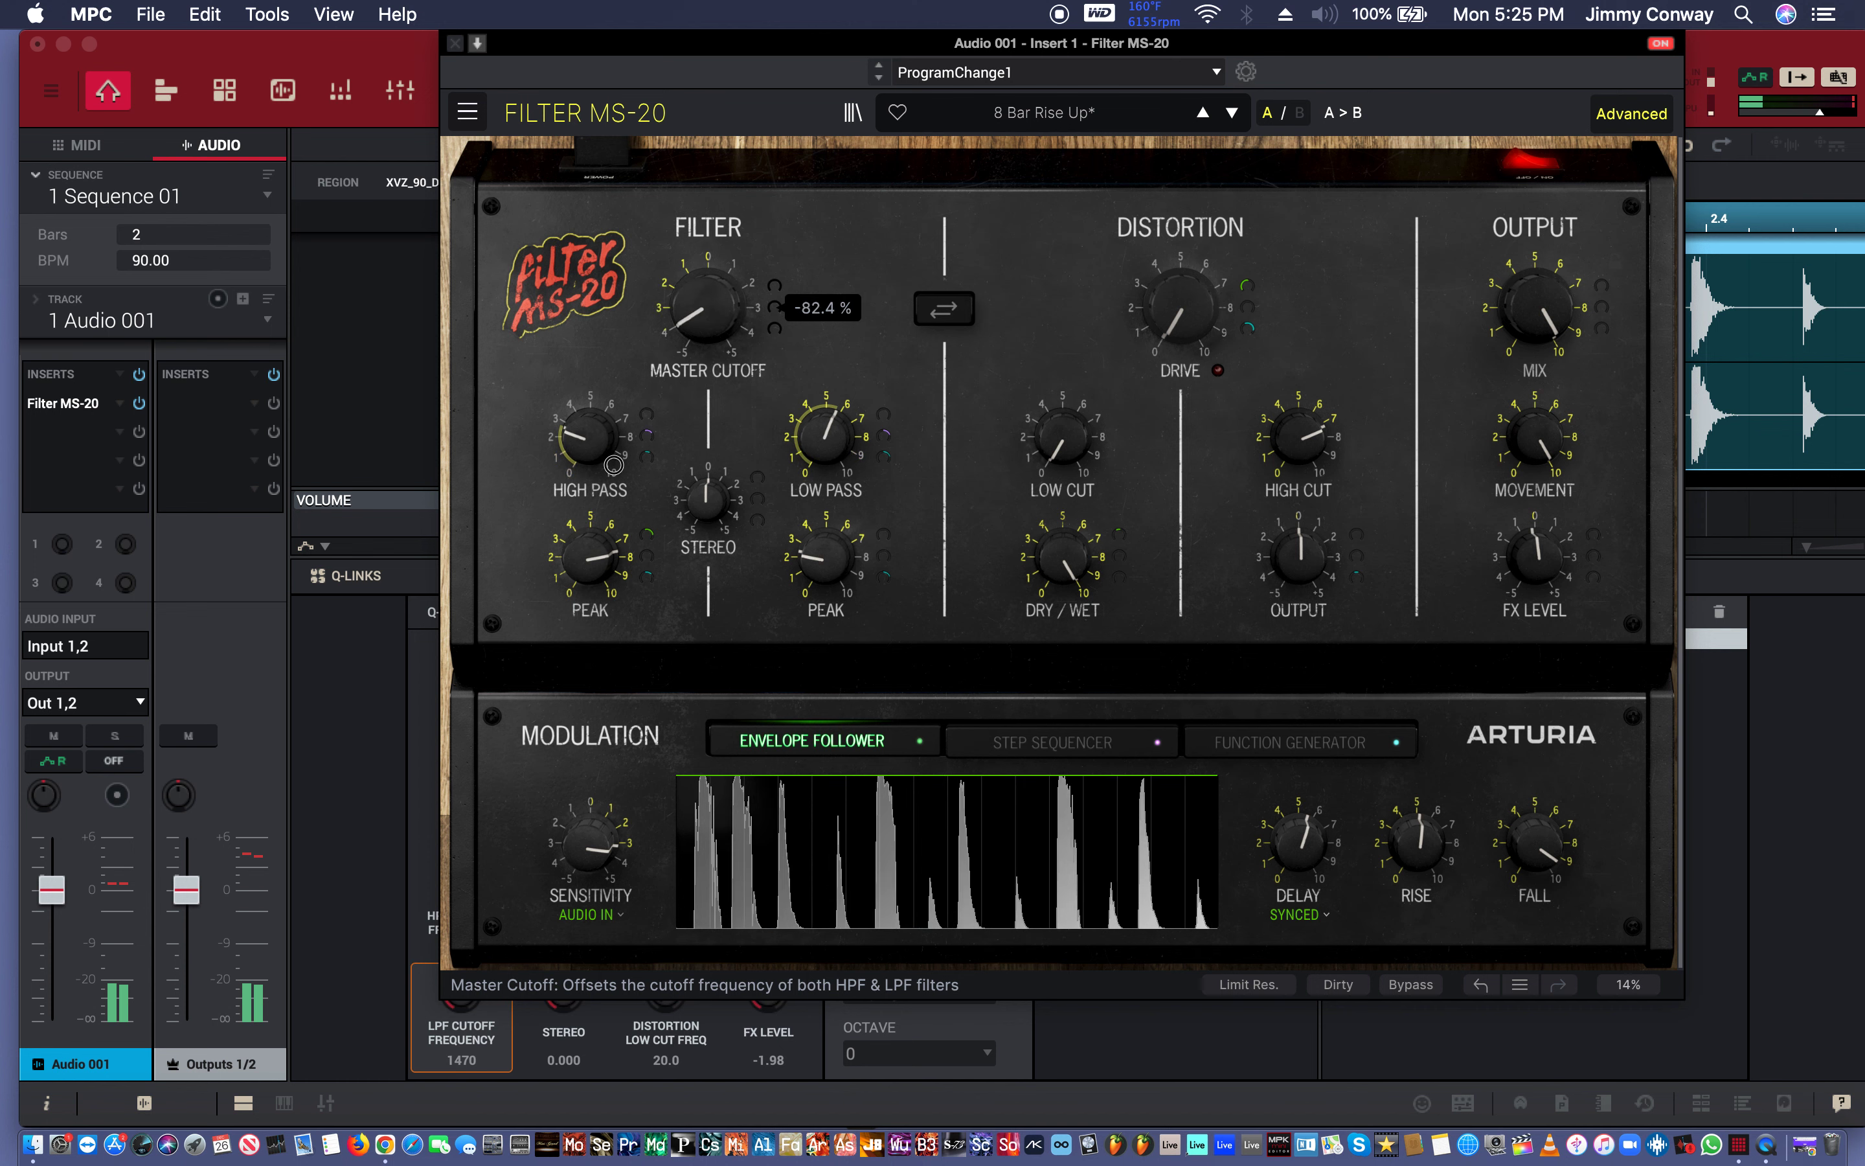
left_click_drag(617, 460, 584, 521)
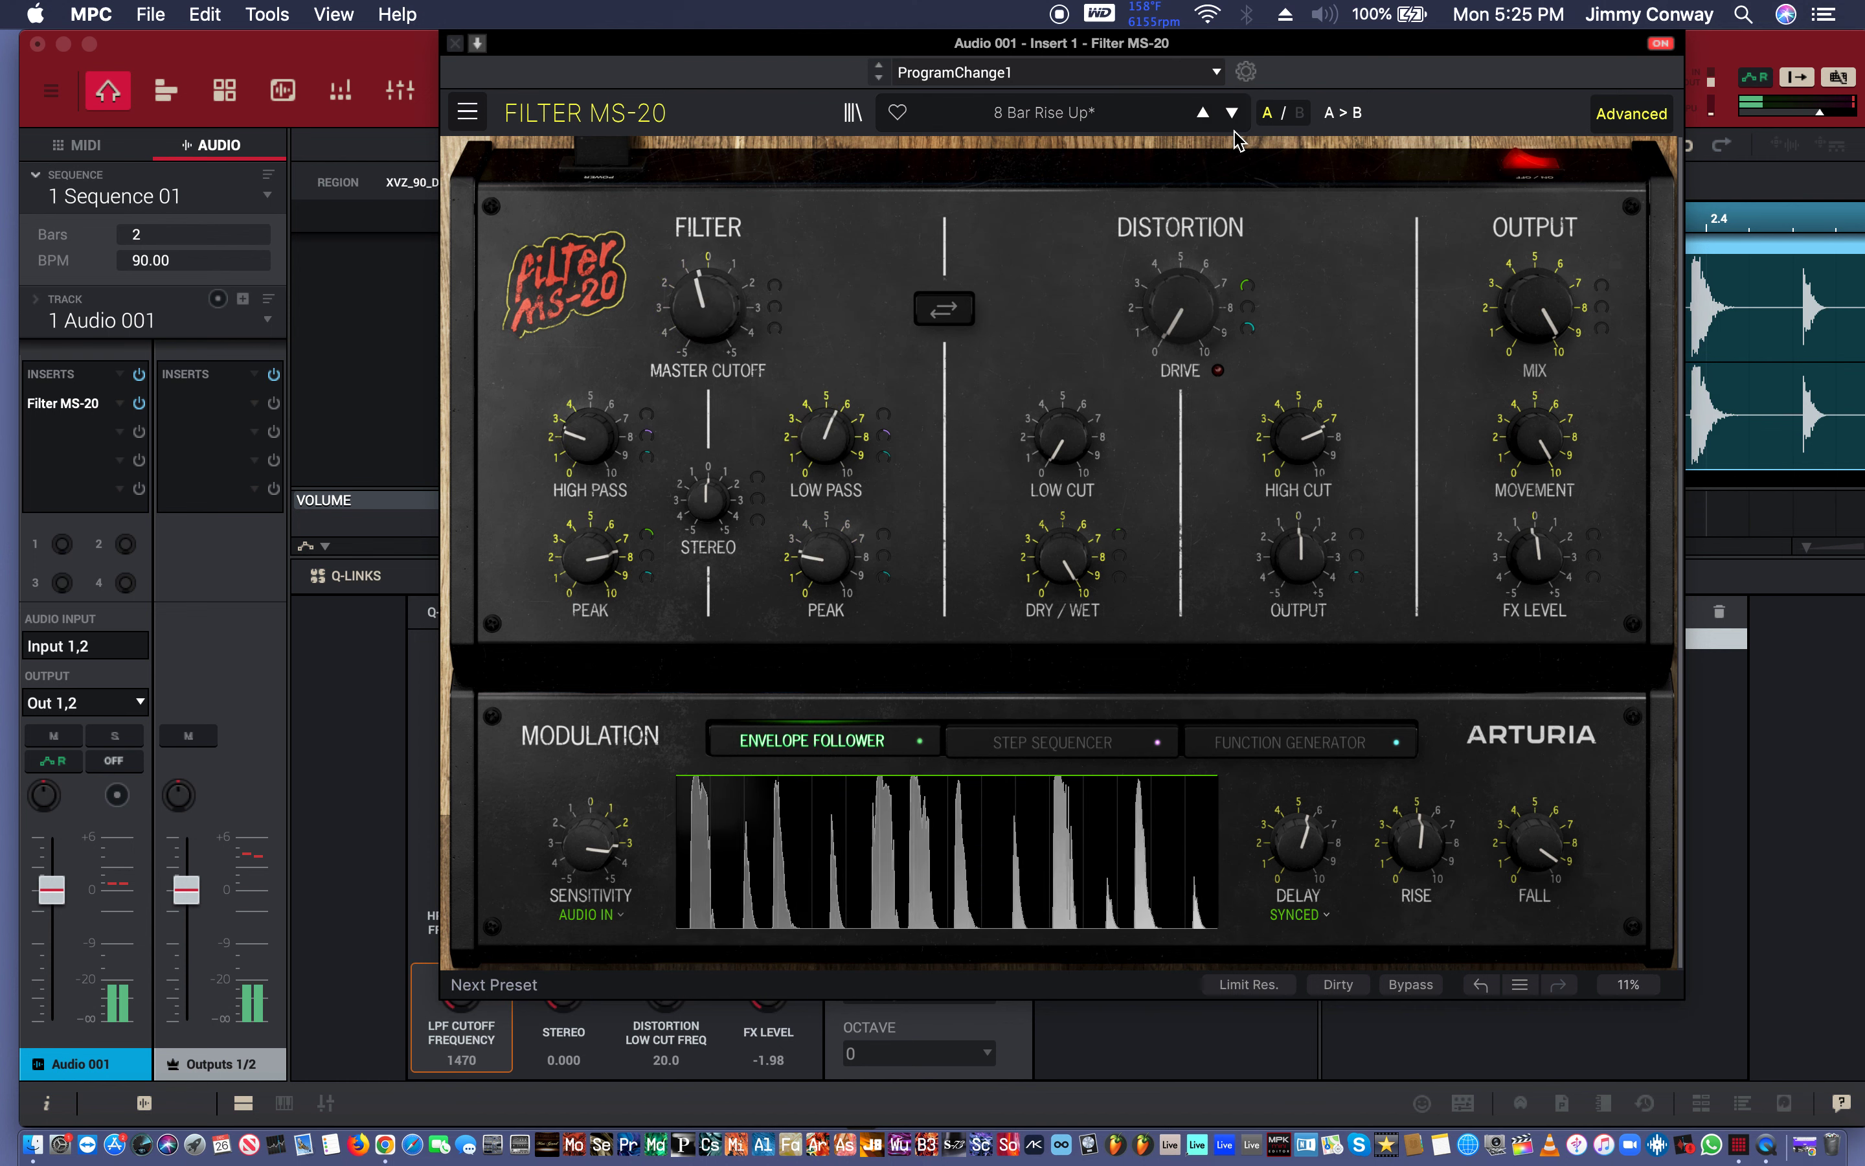
Audition the following filter presets one by one, from Acid Better Maker through ARP Dist and Basic Saw Mod to Bass Rhythmizer.
left_click(1233, 114)
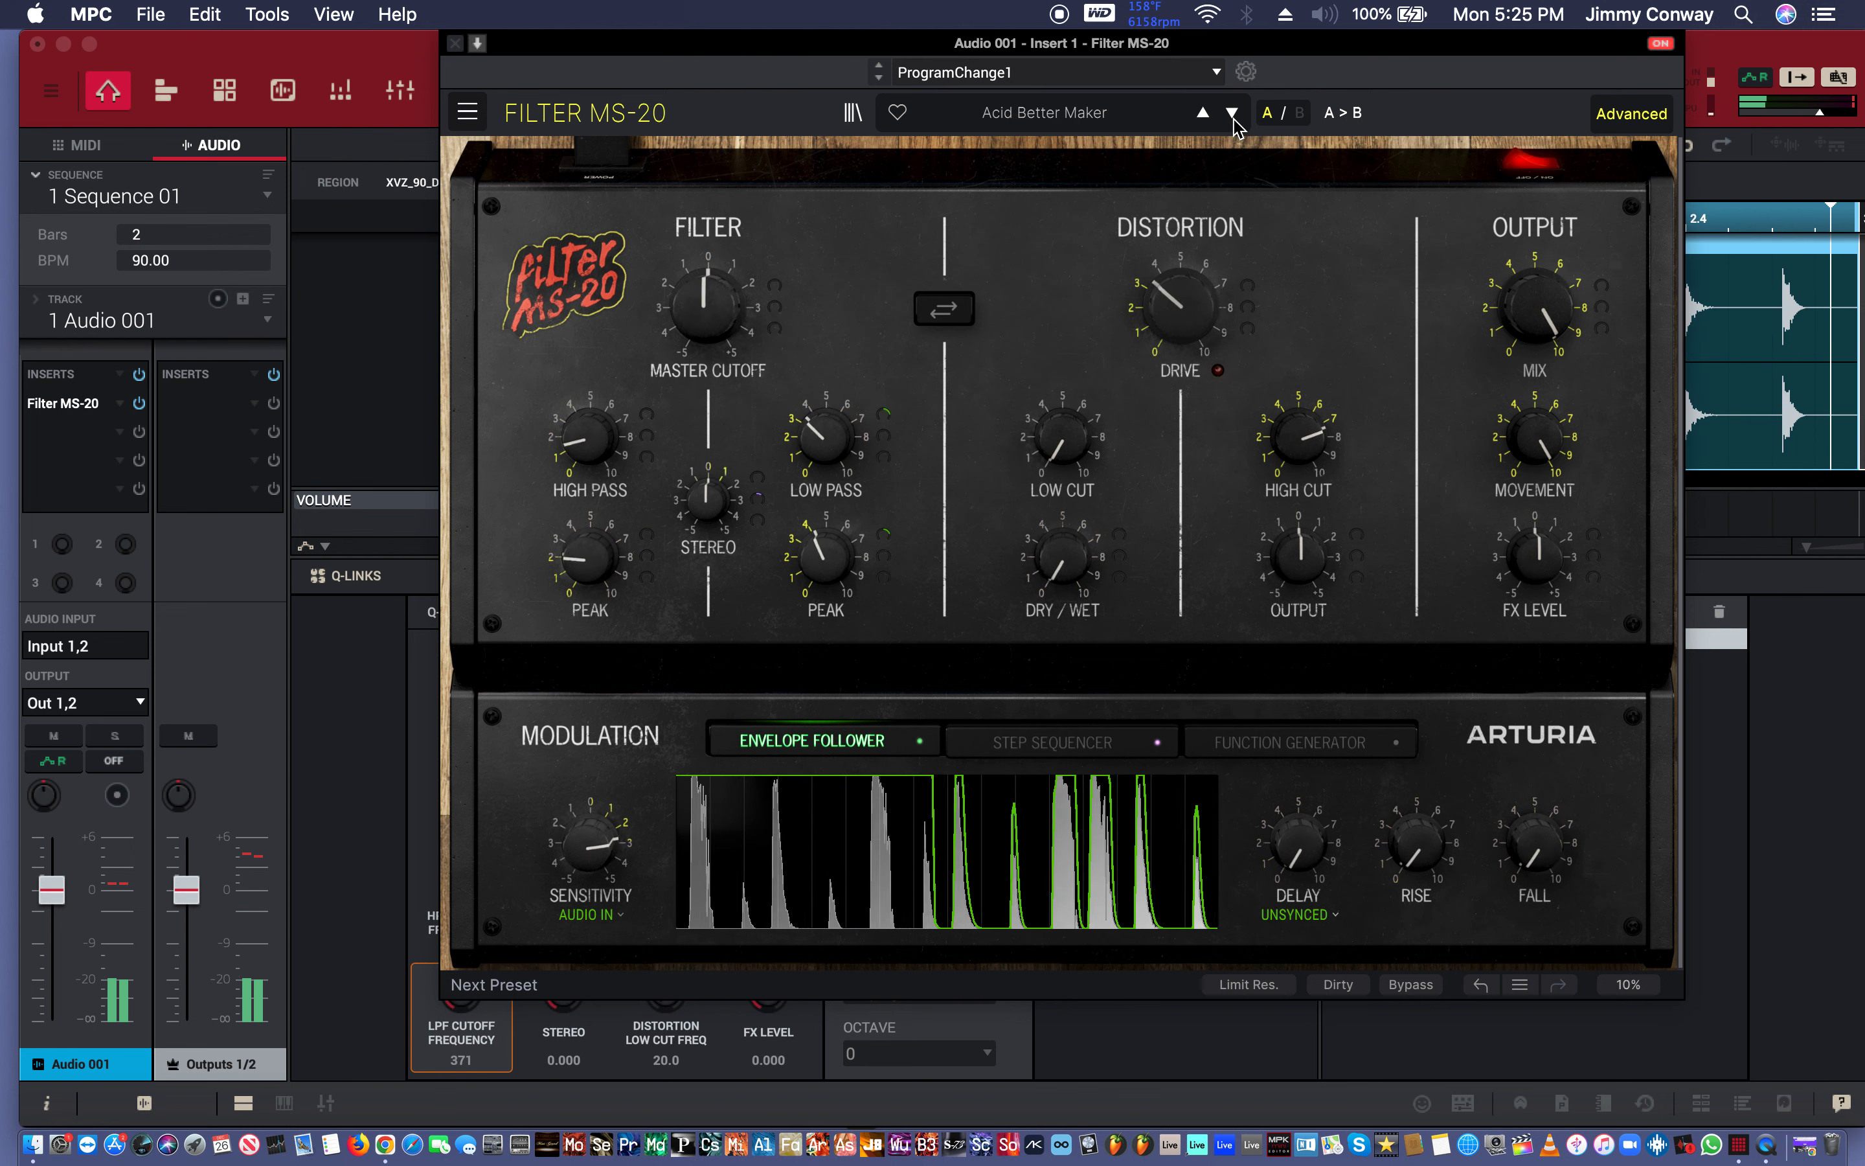
left_click(1233, 114)
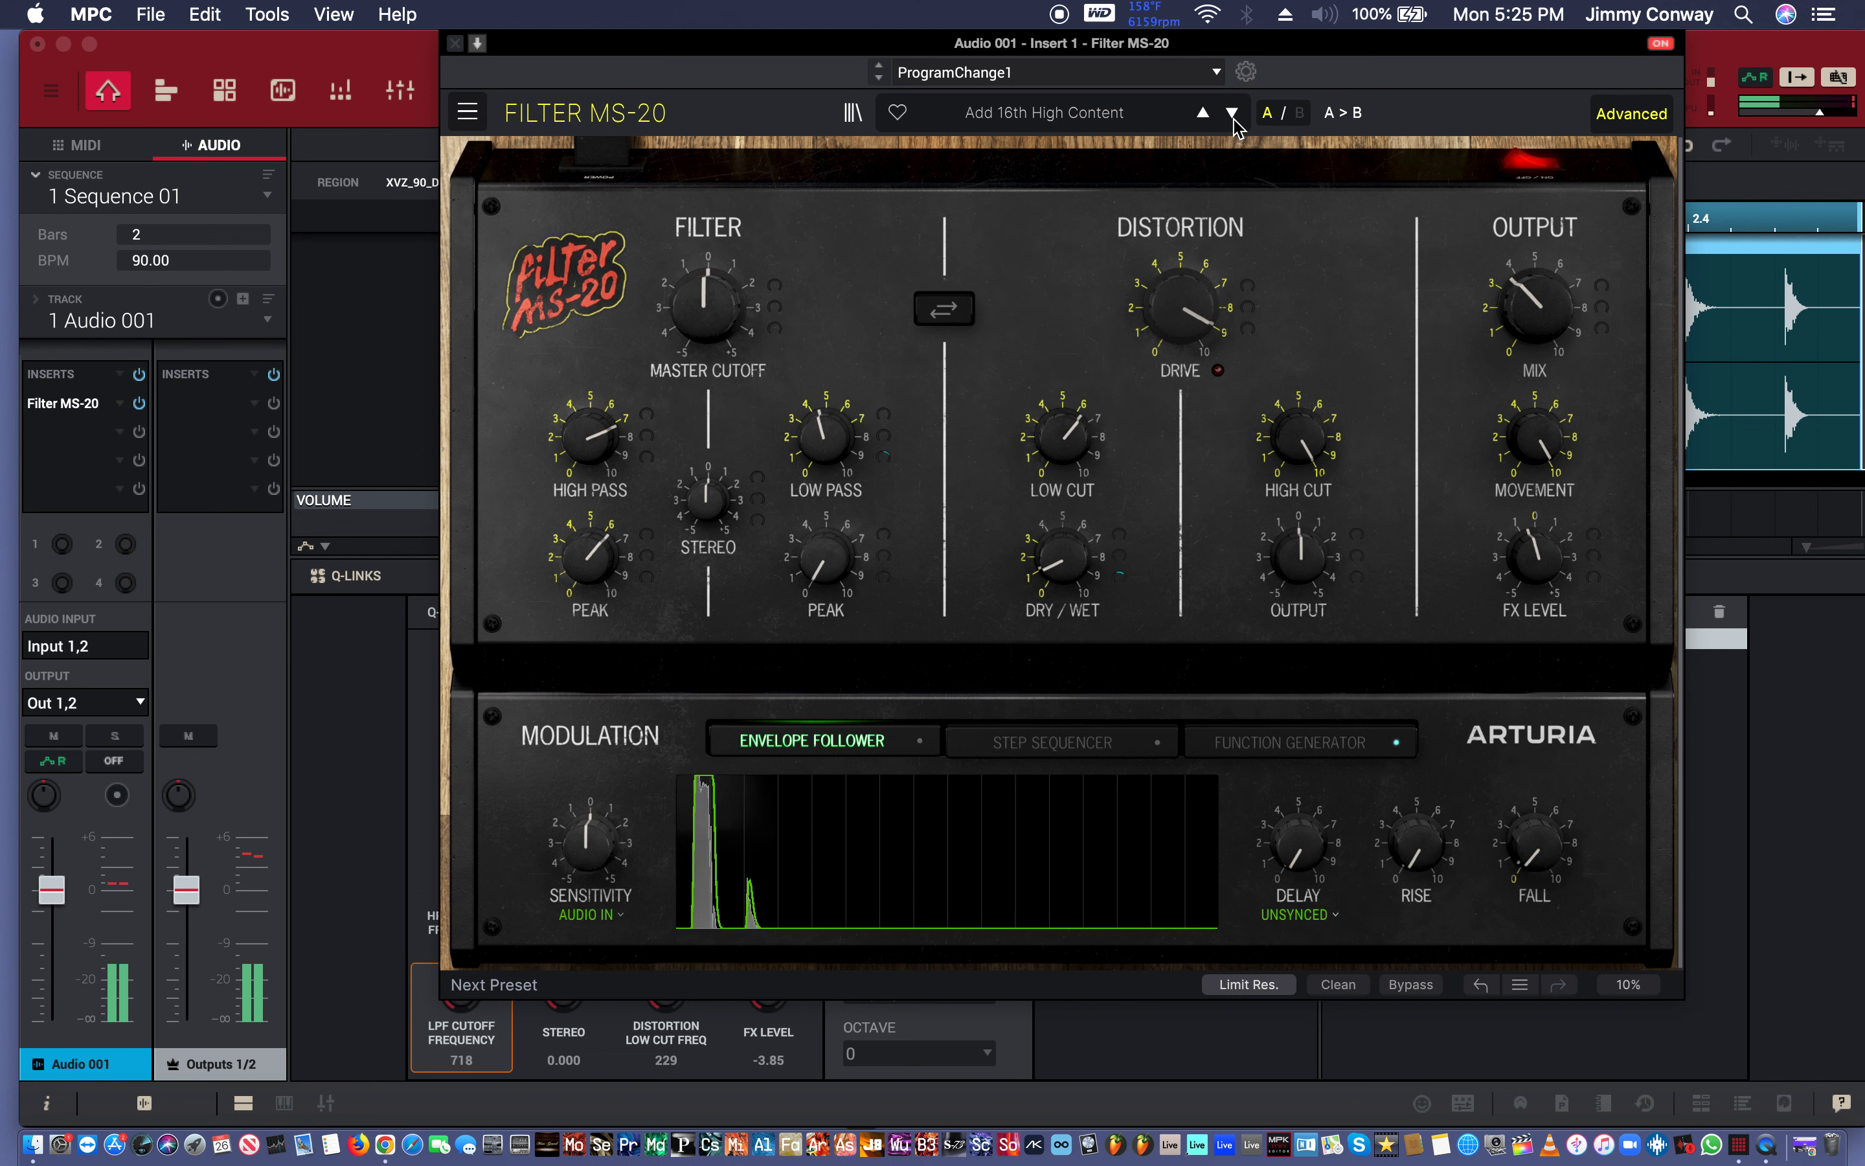
left_click(1232, 114)
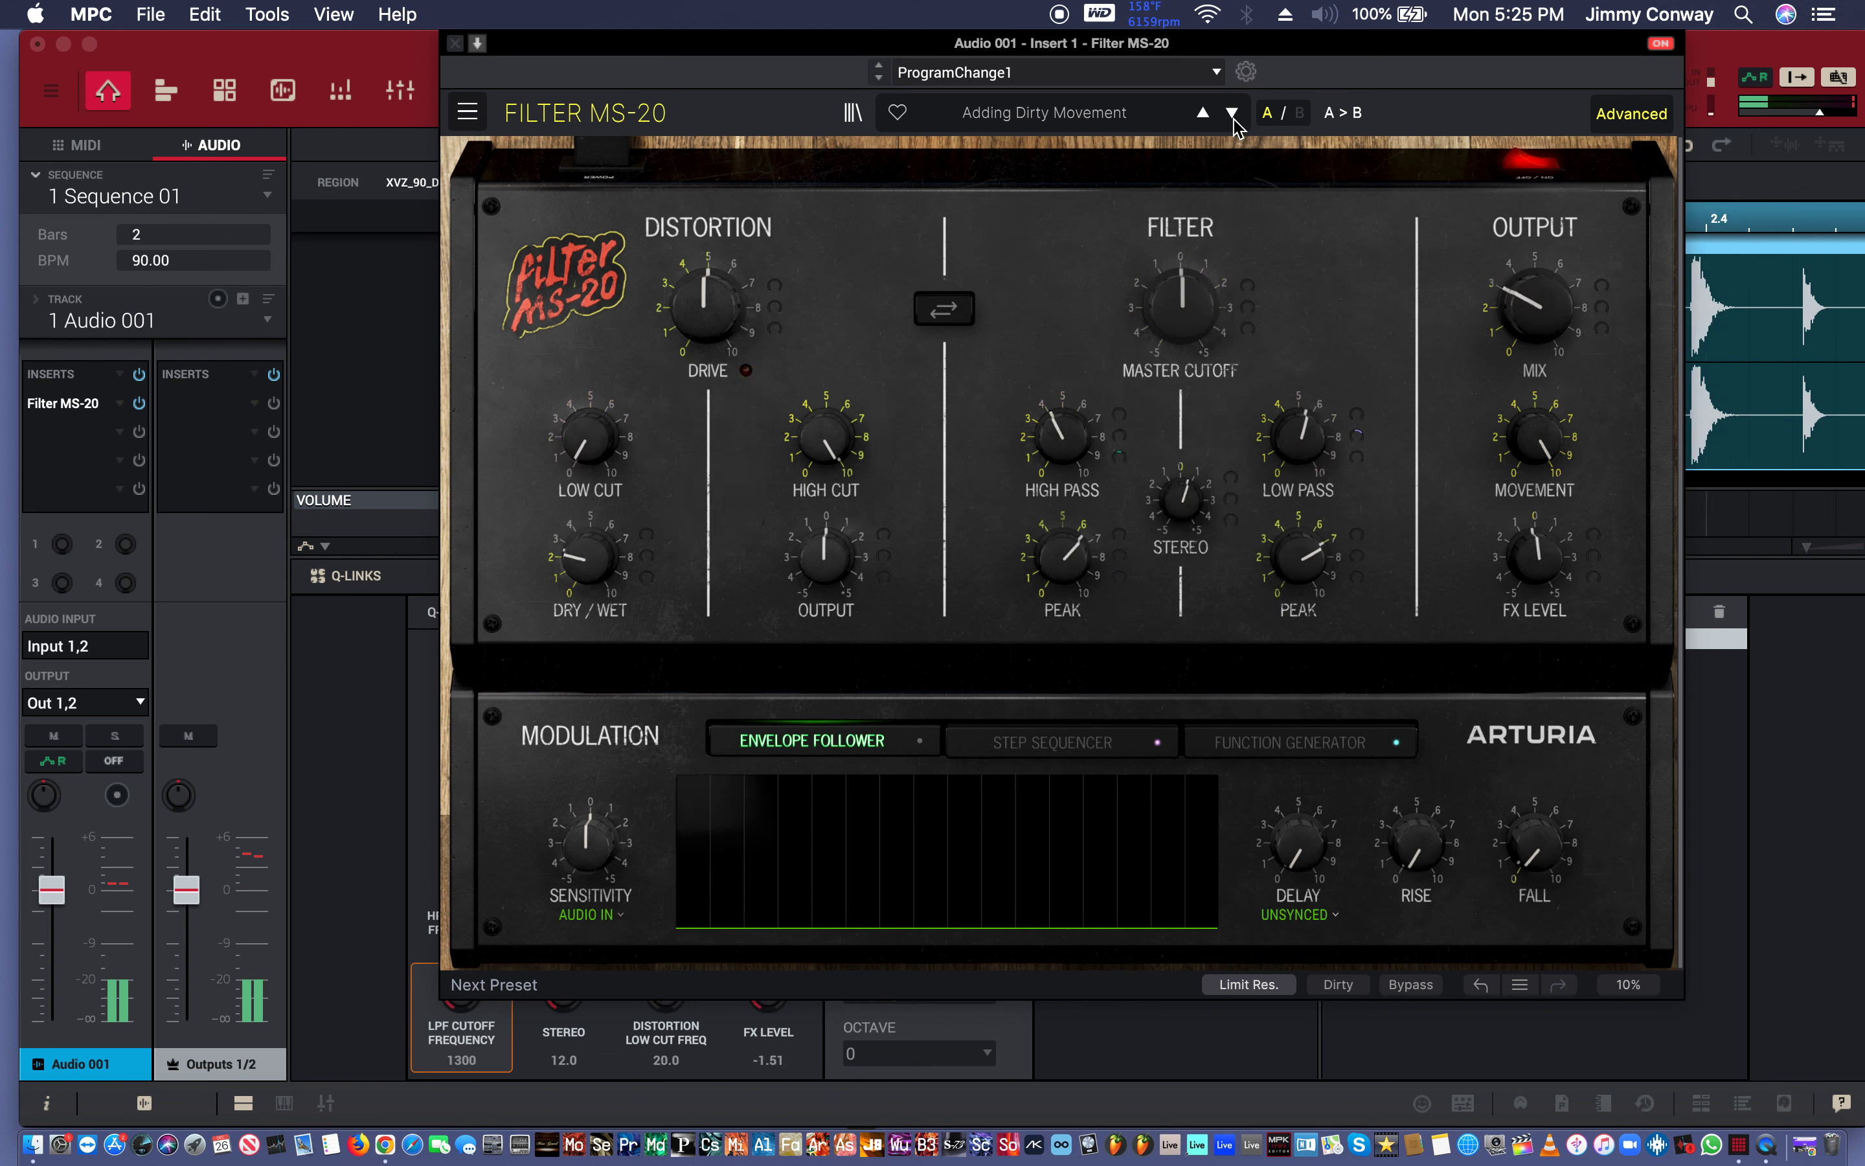
left_click(1232, 114)
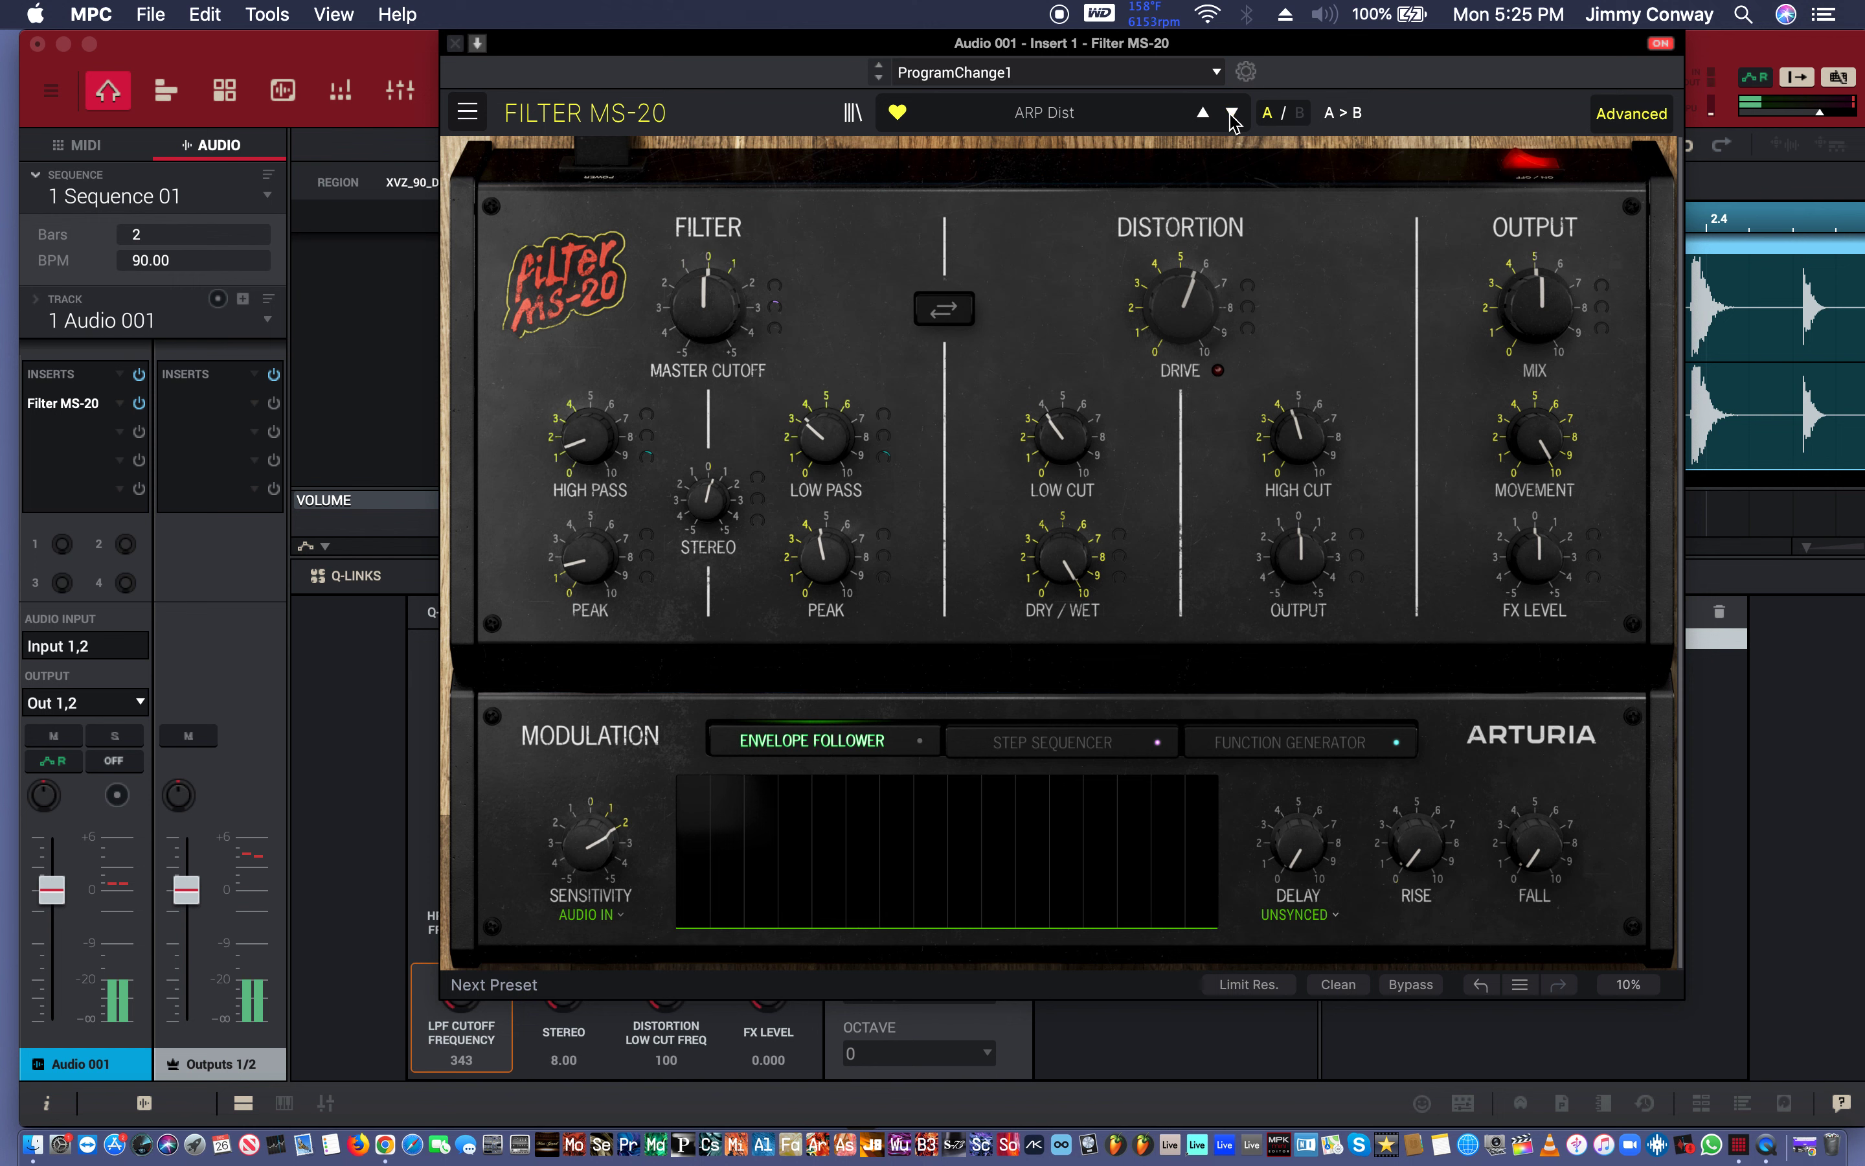
left_click(1233, 114)
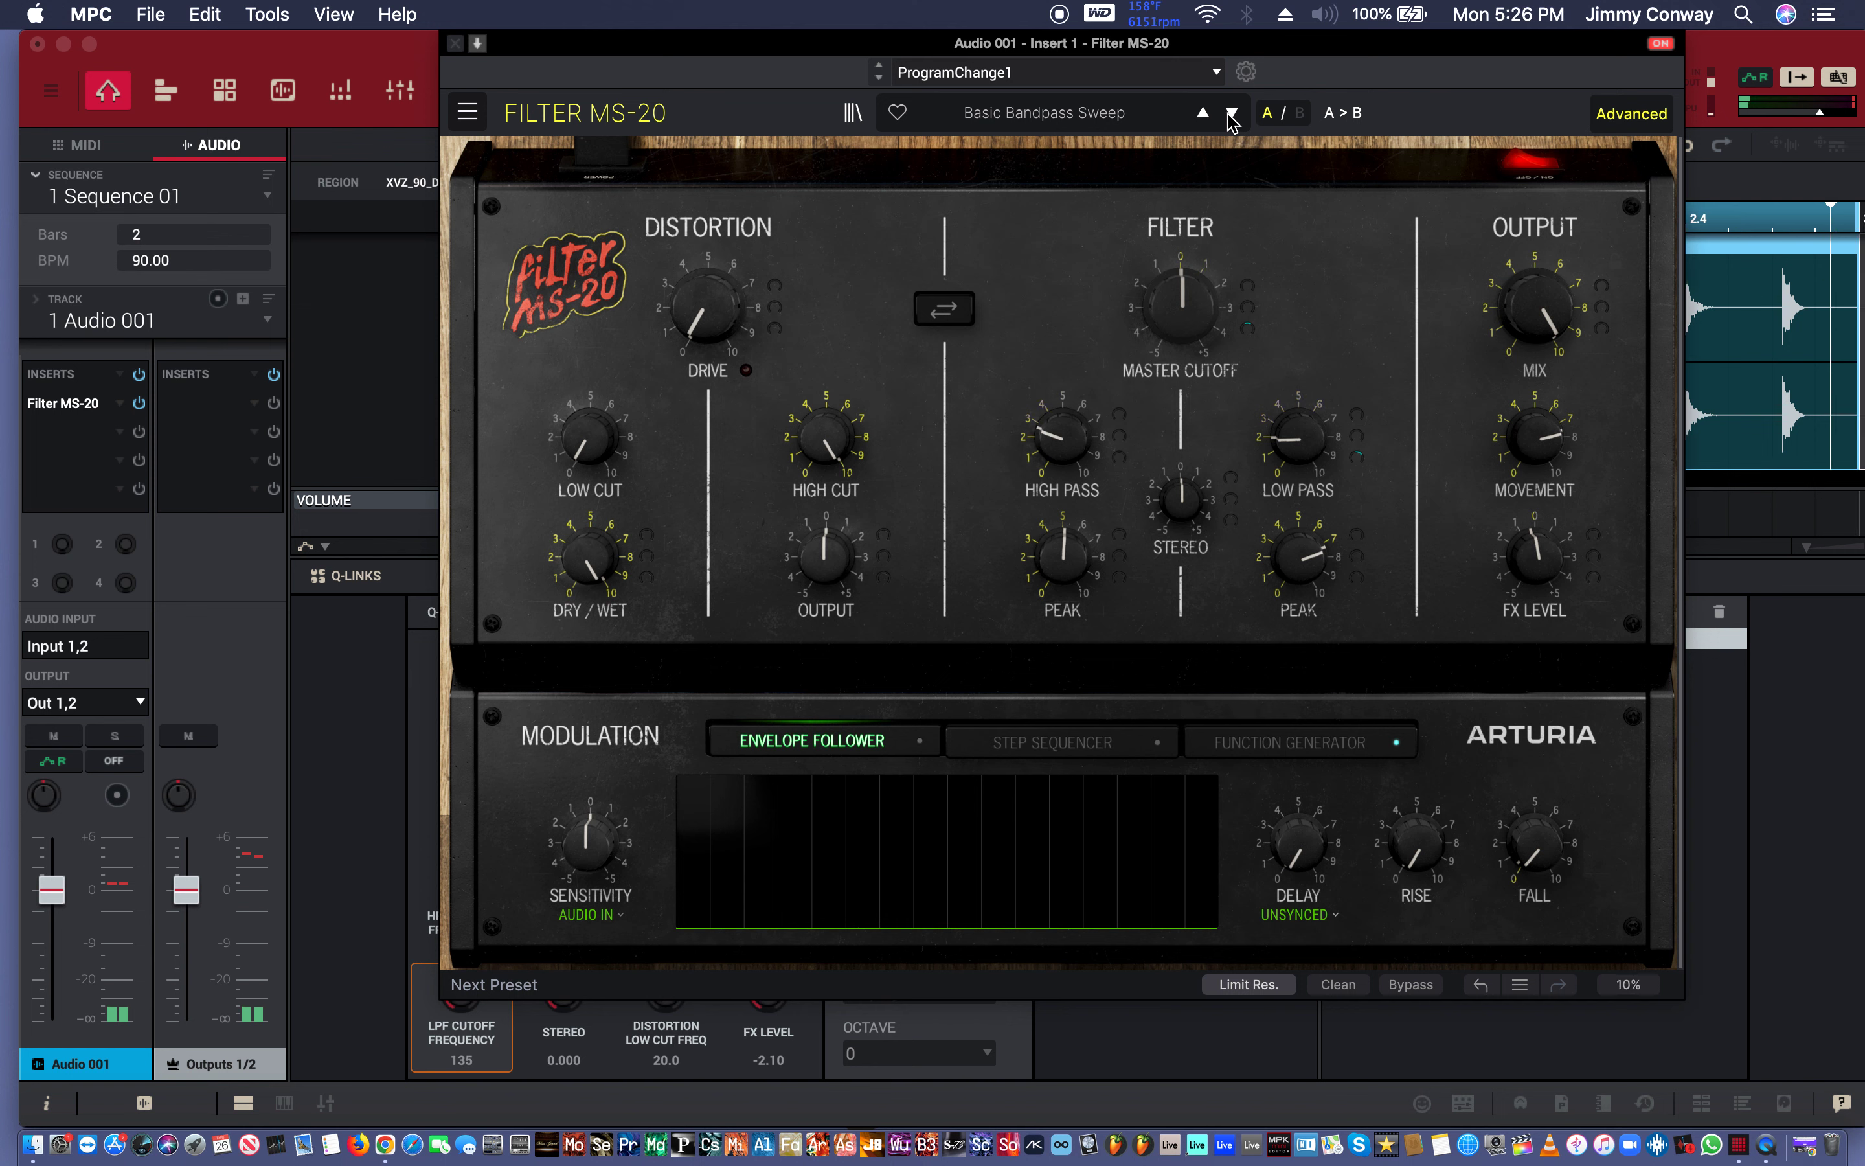
left_click(1232, 114)
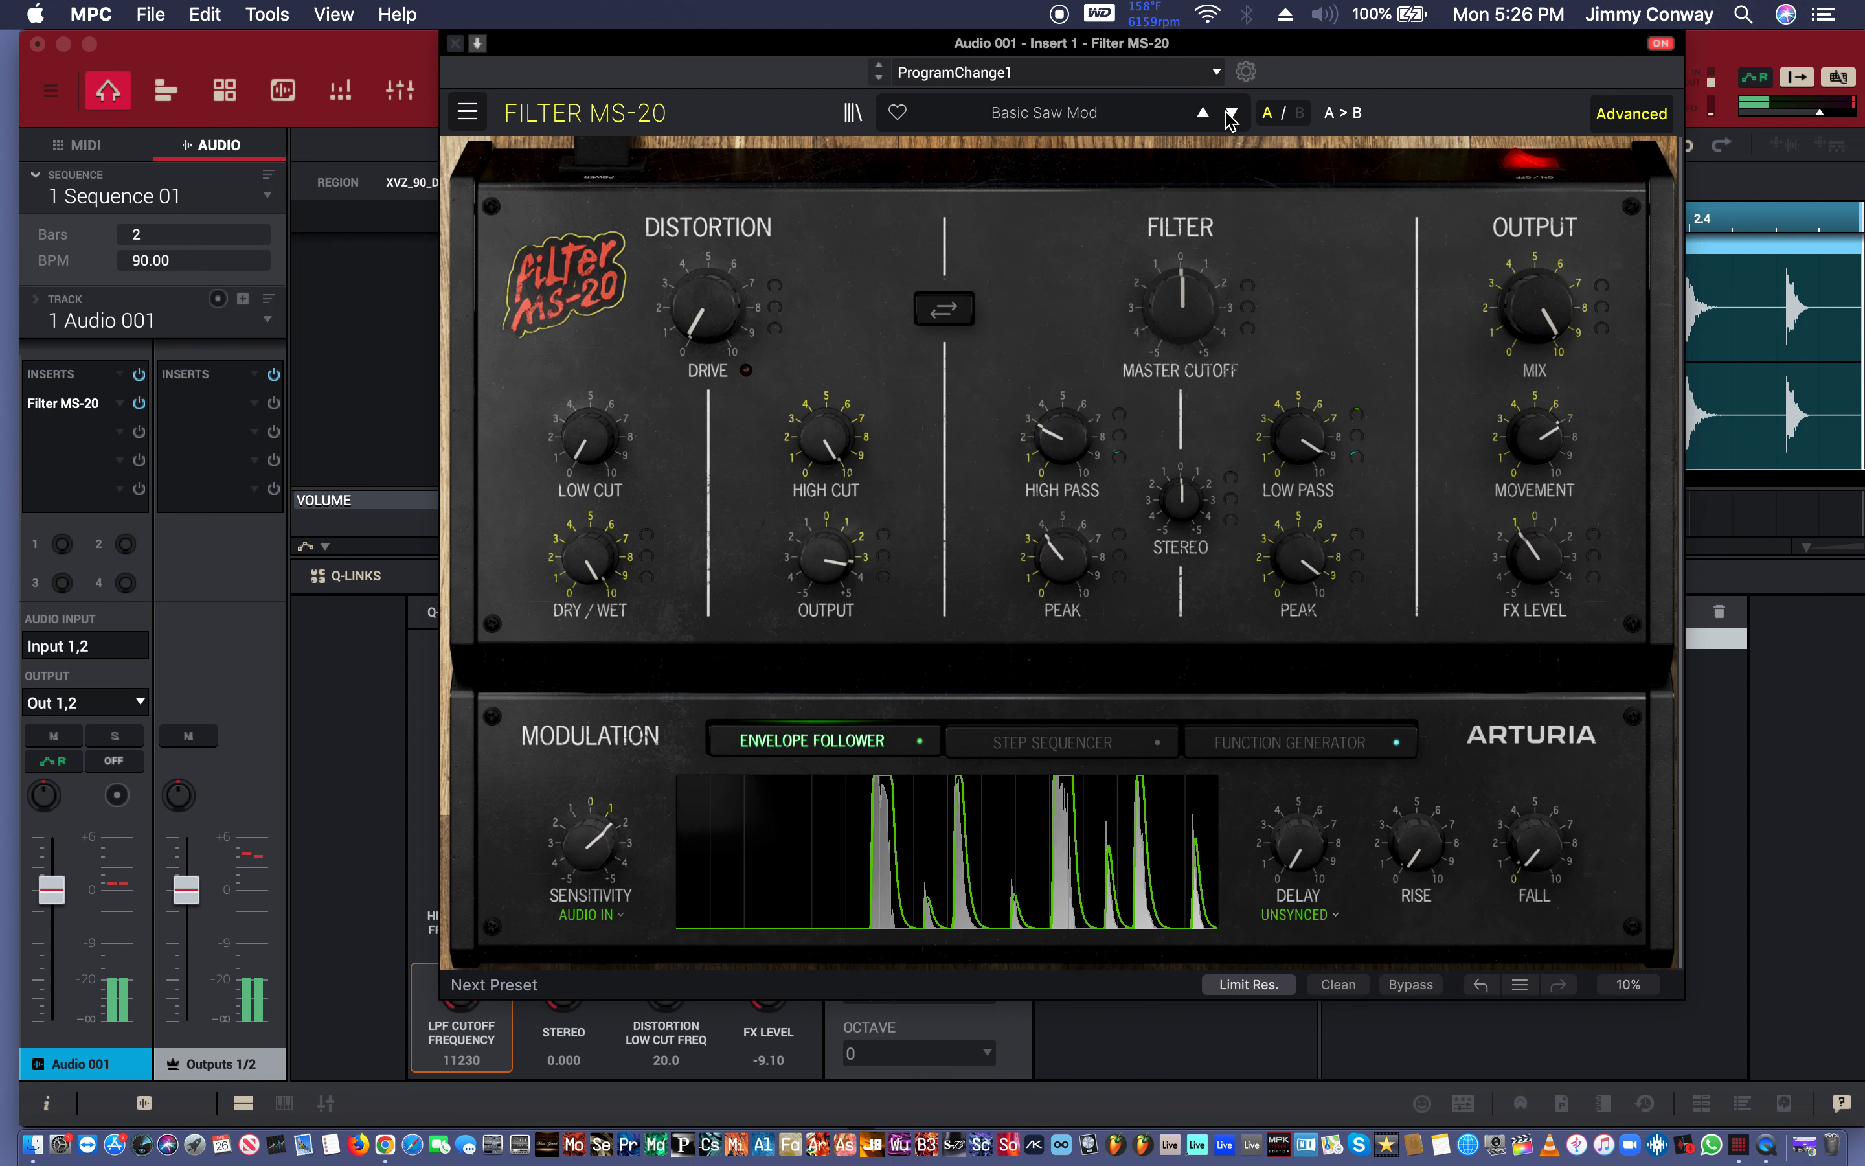
left_click(1232, 114)
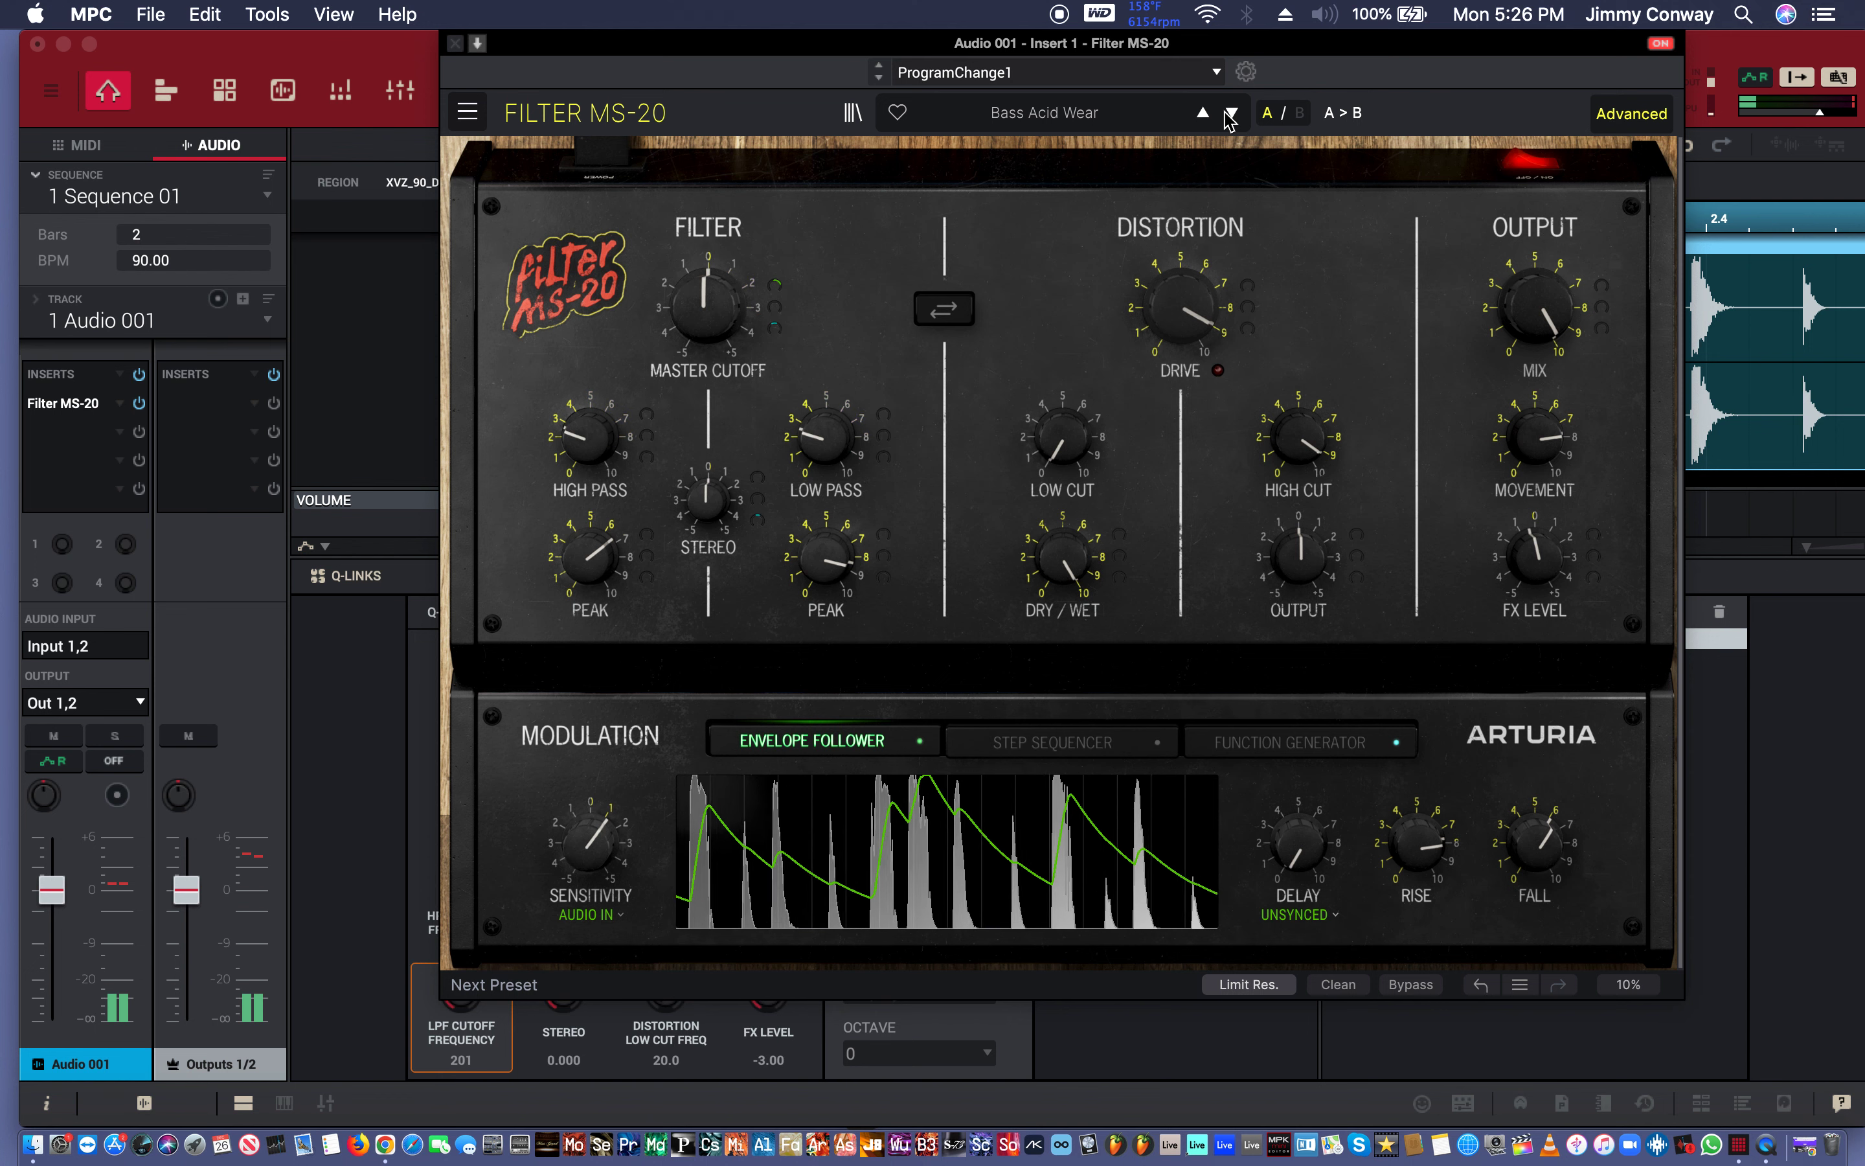
left_click(1232, 114)
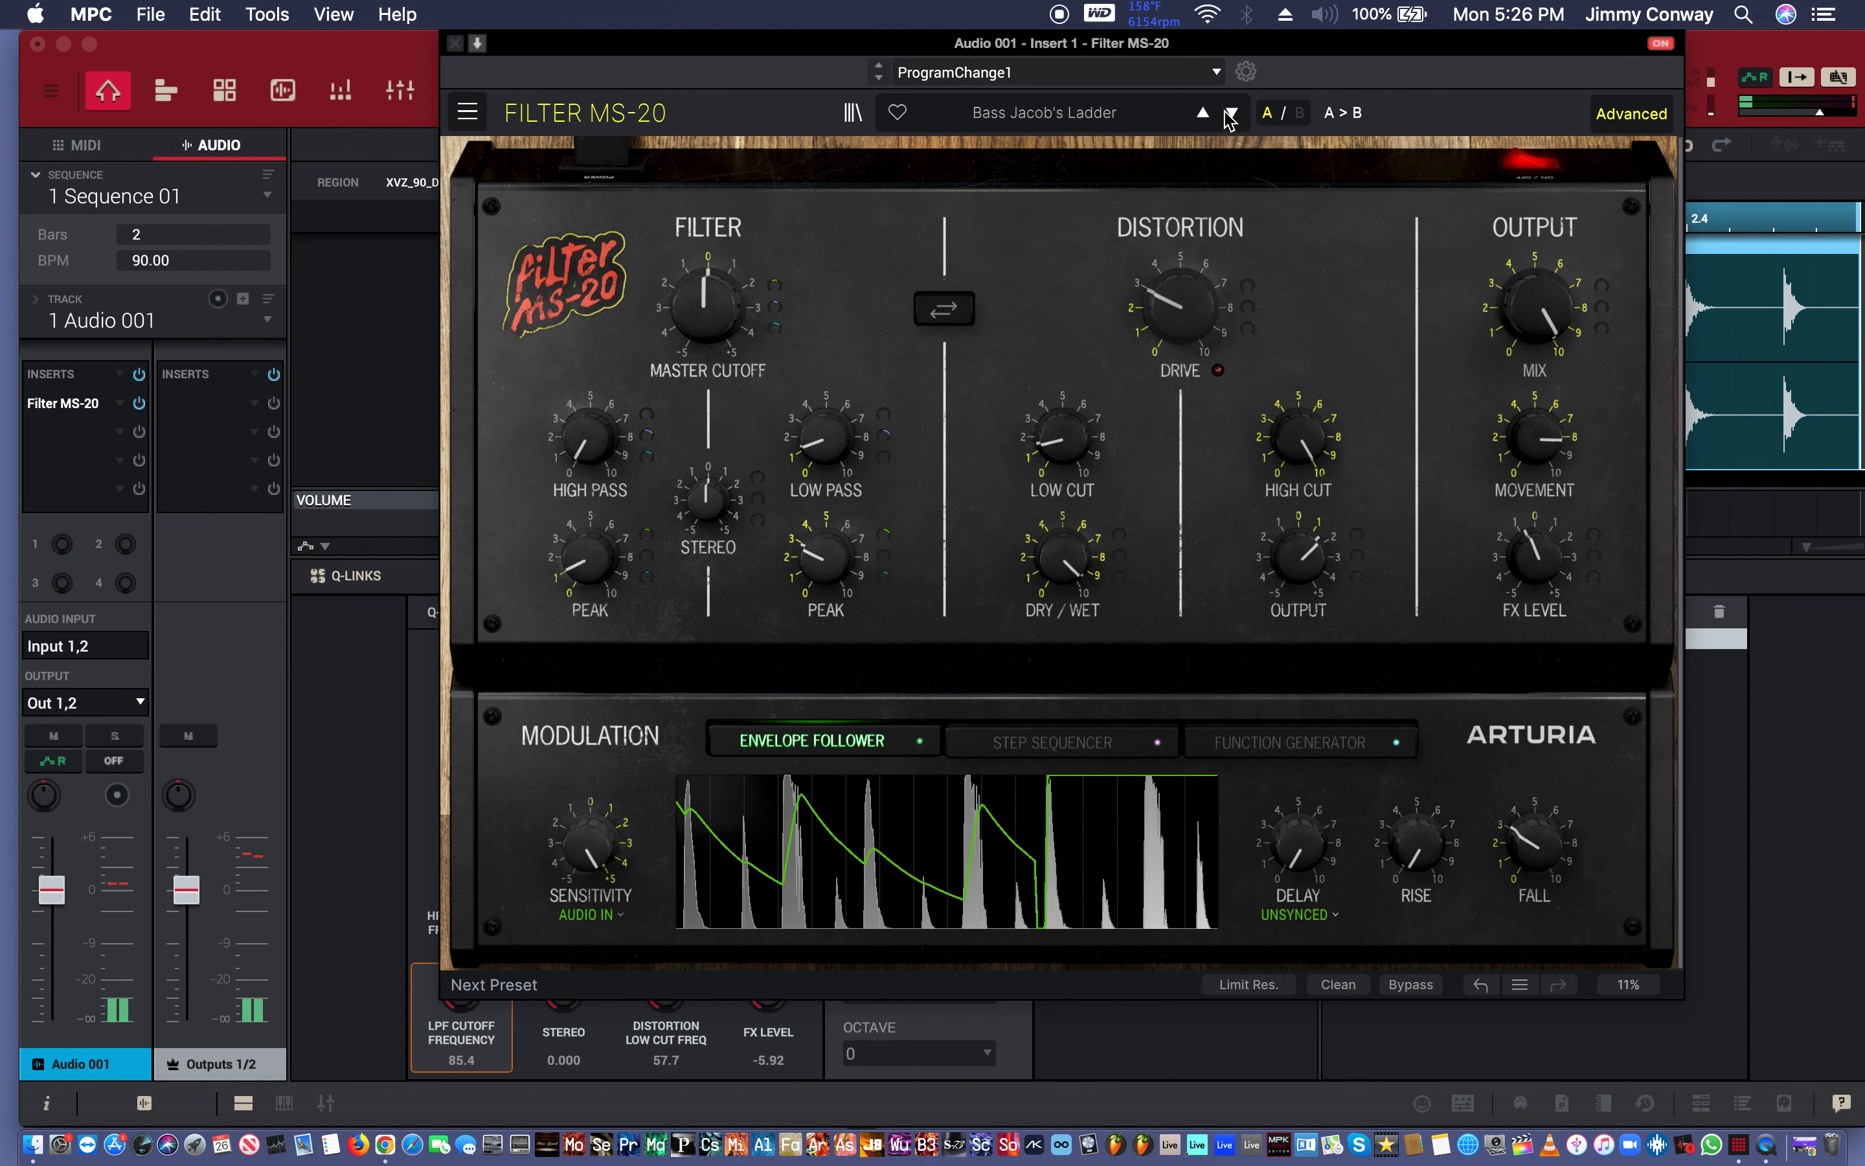
left_click(1231, 114)
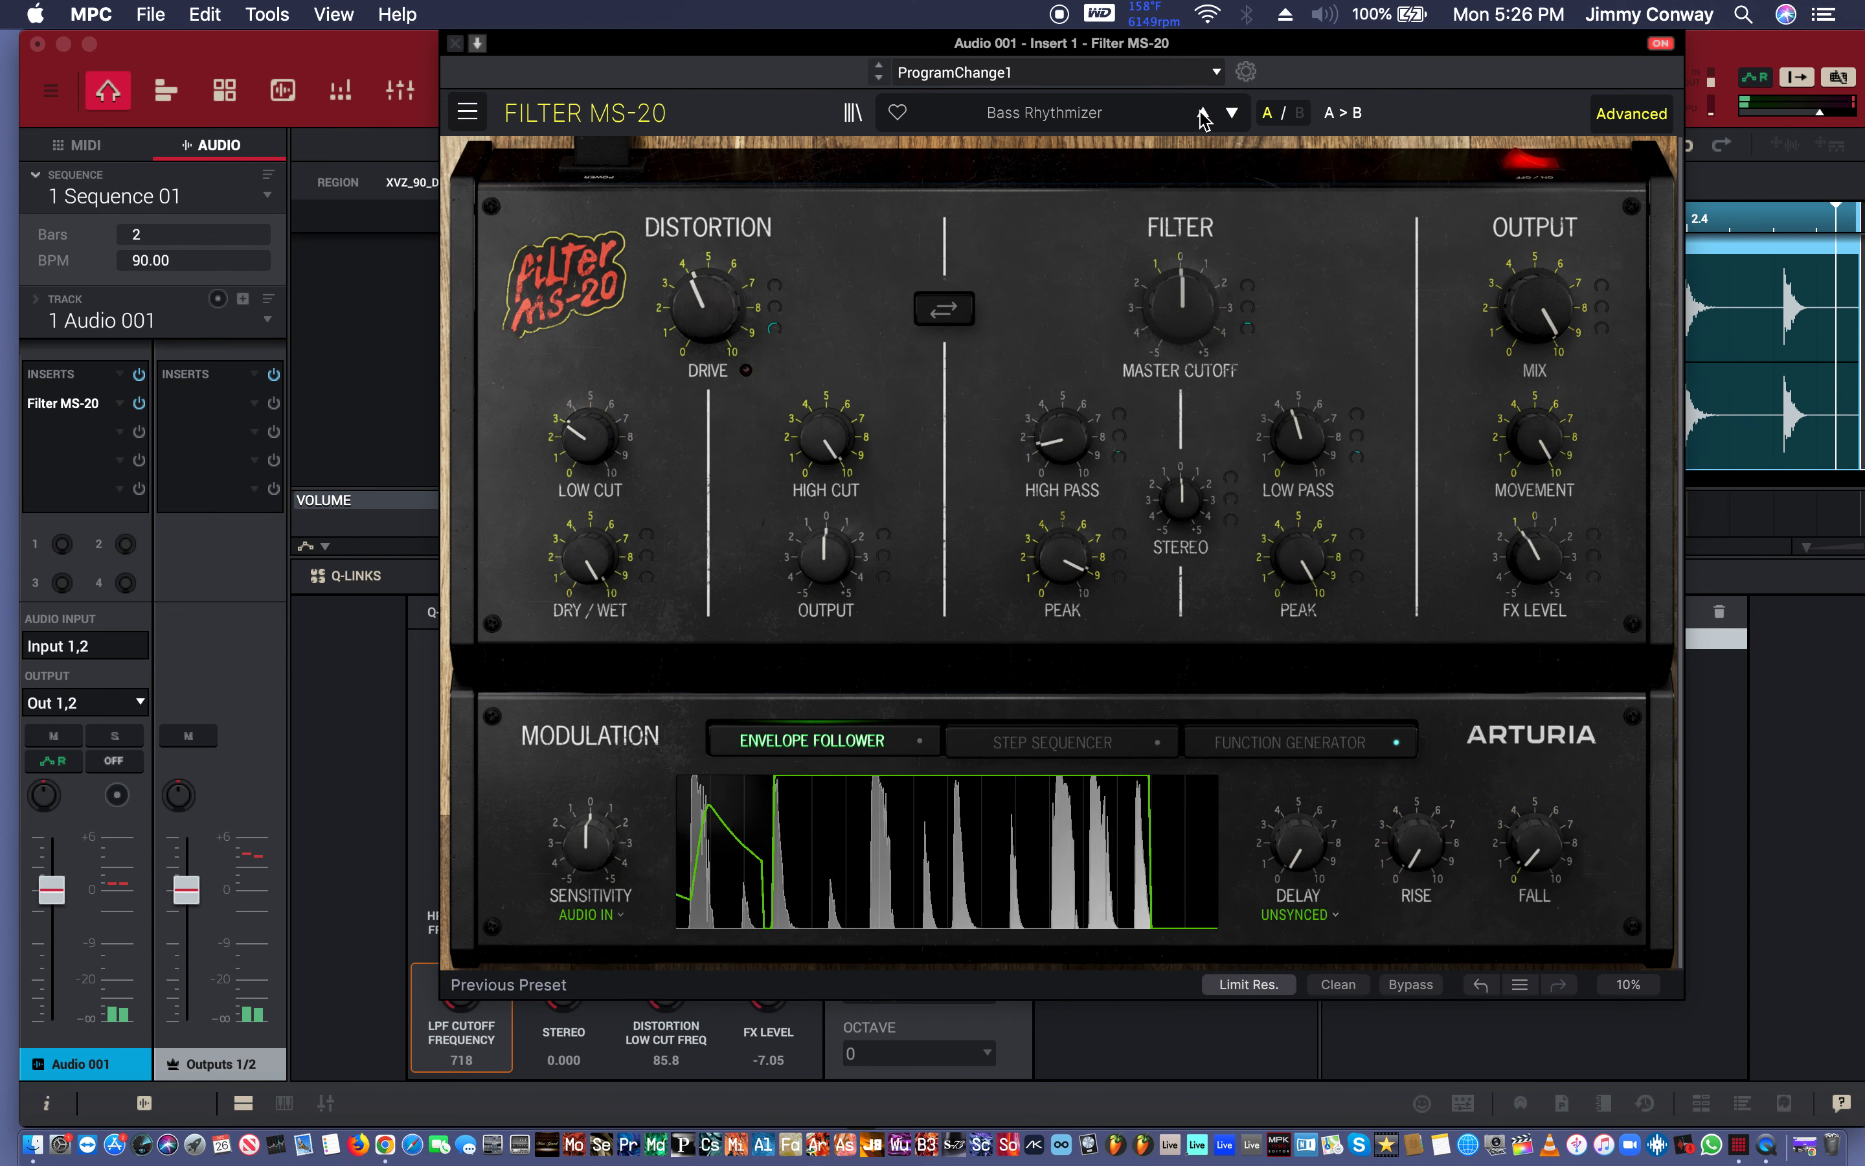
Audition the FX Chain presets Drums 35hz Late Boost and Drums Punch Maker.
left_click(1122, 114)
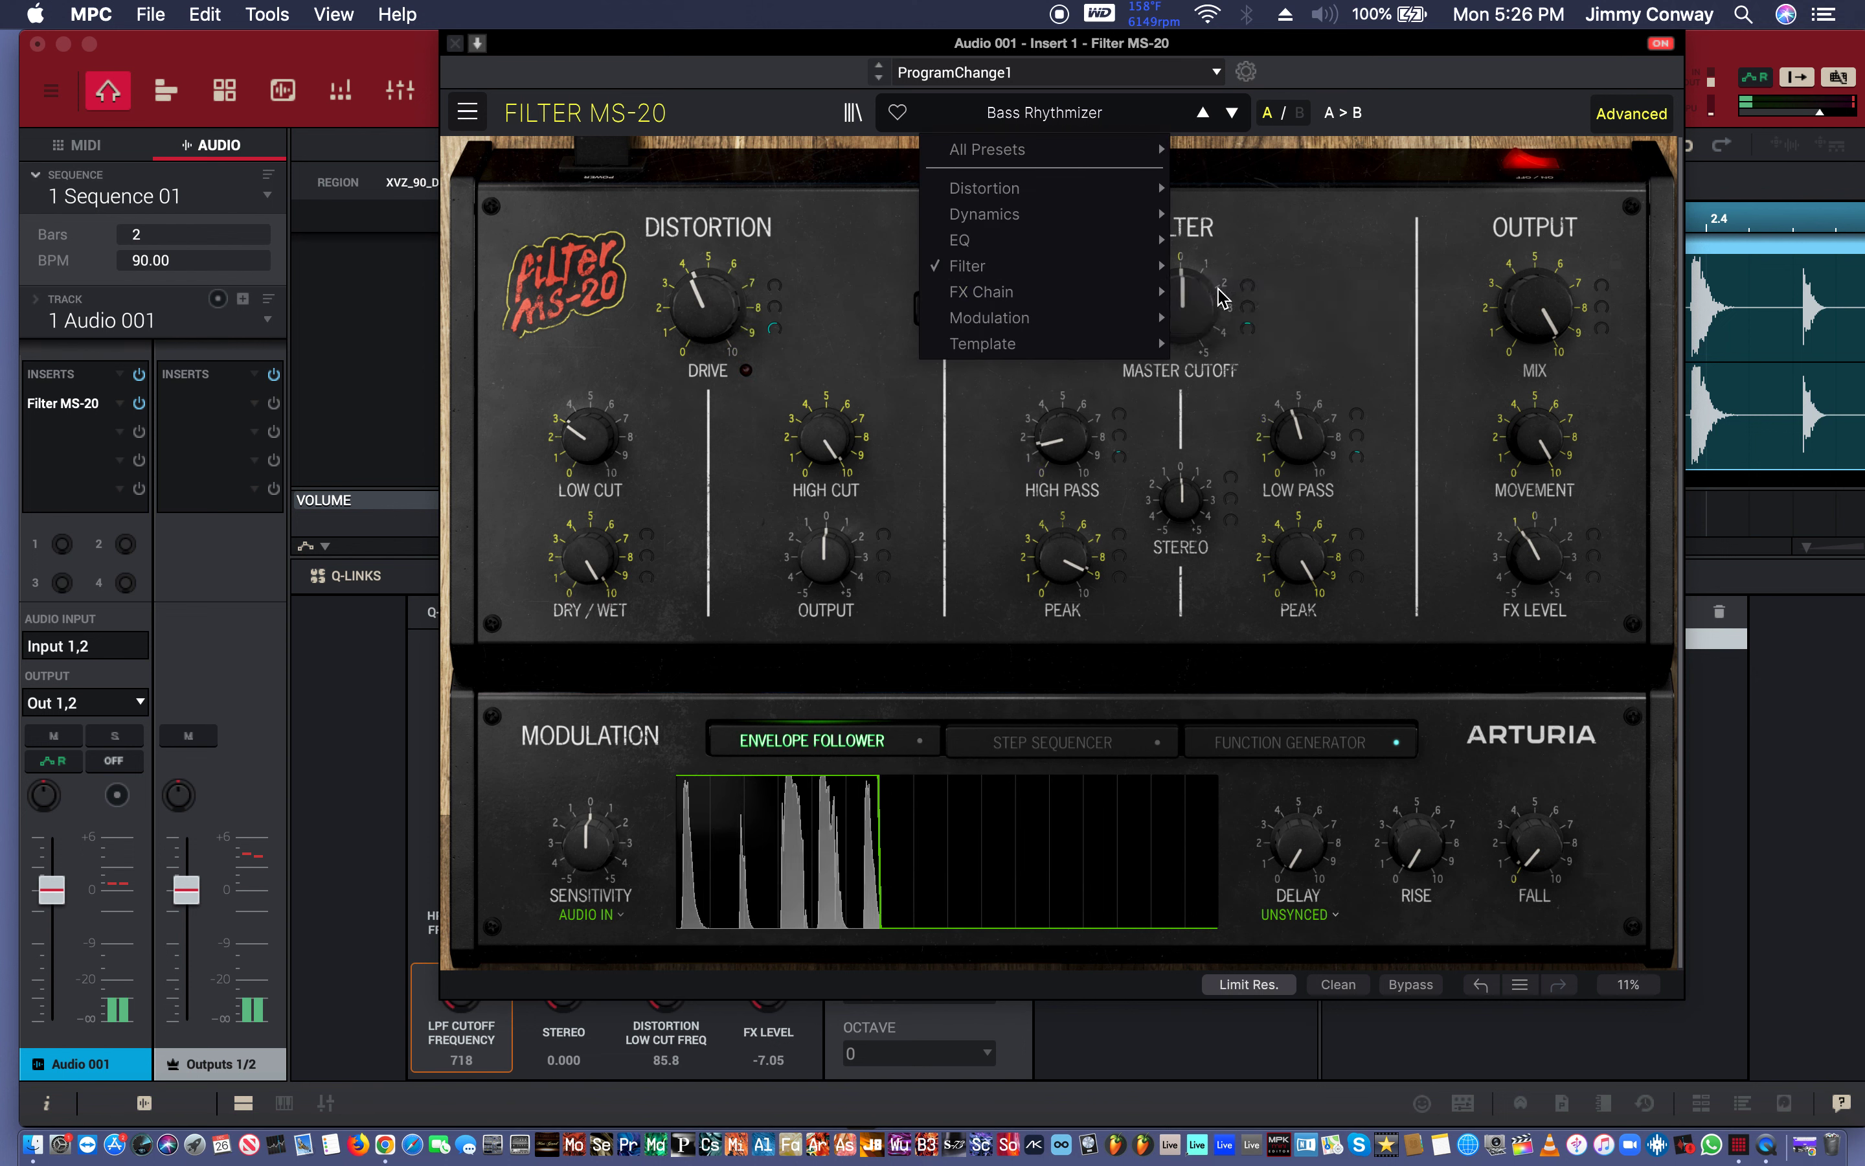
left_click(1198, 291)
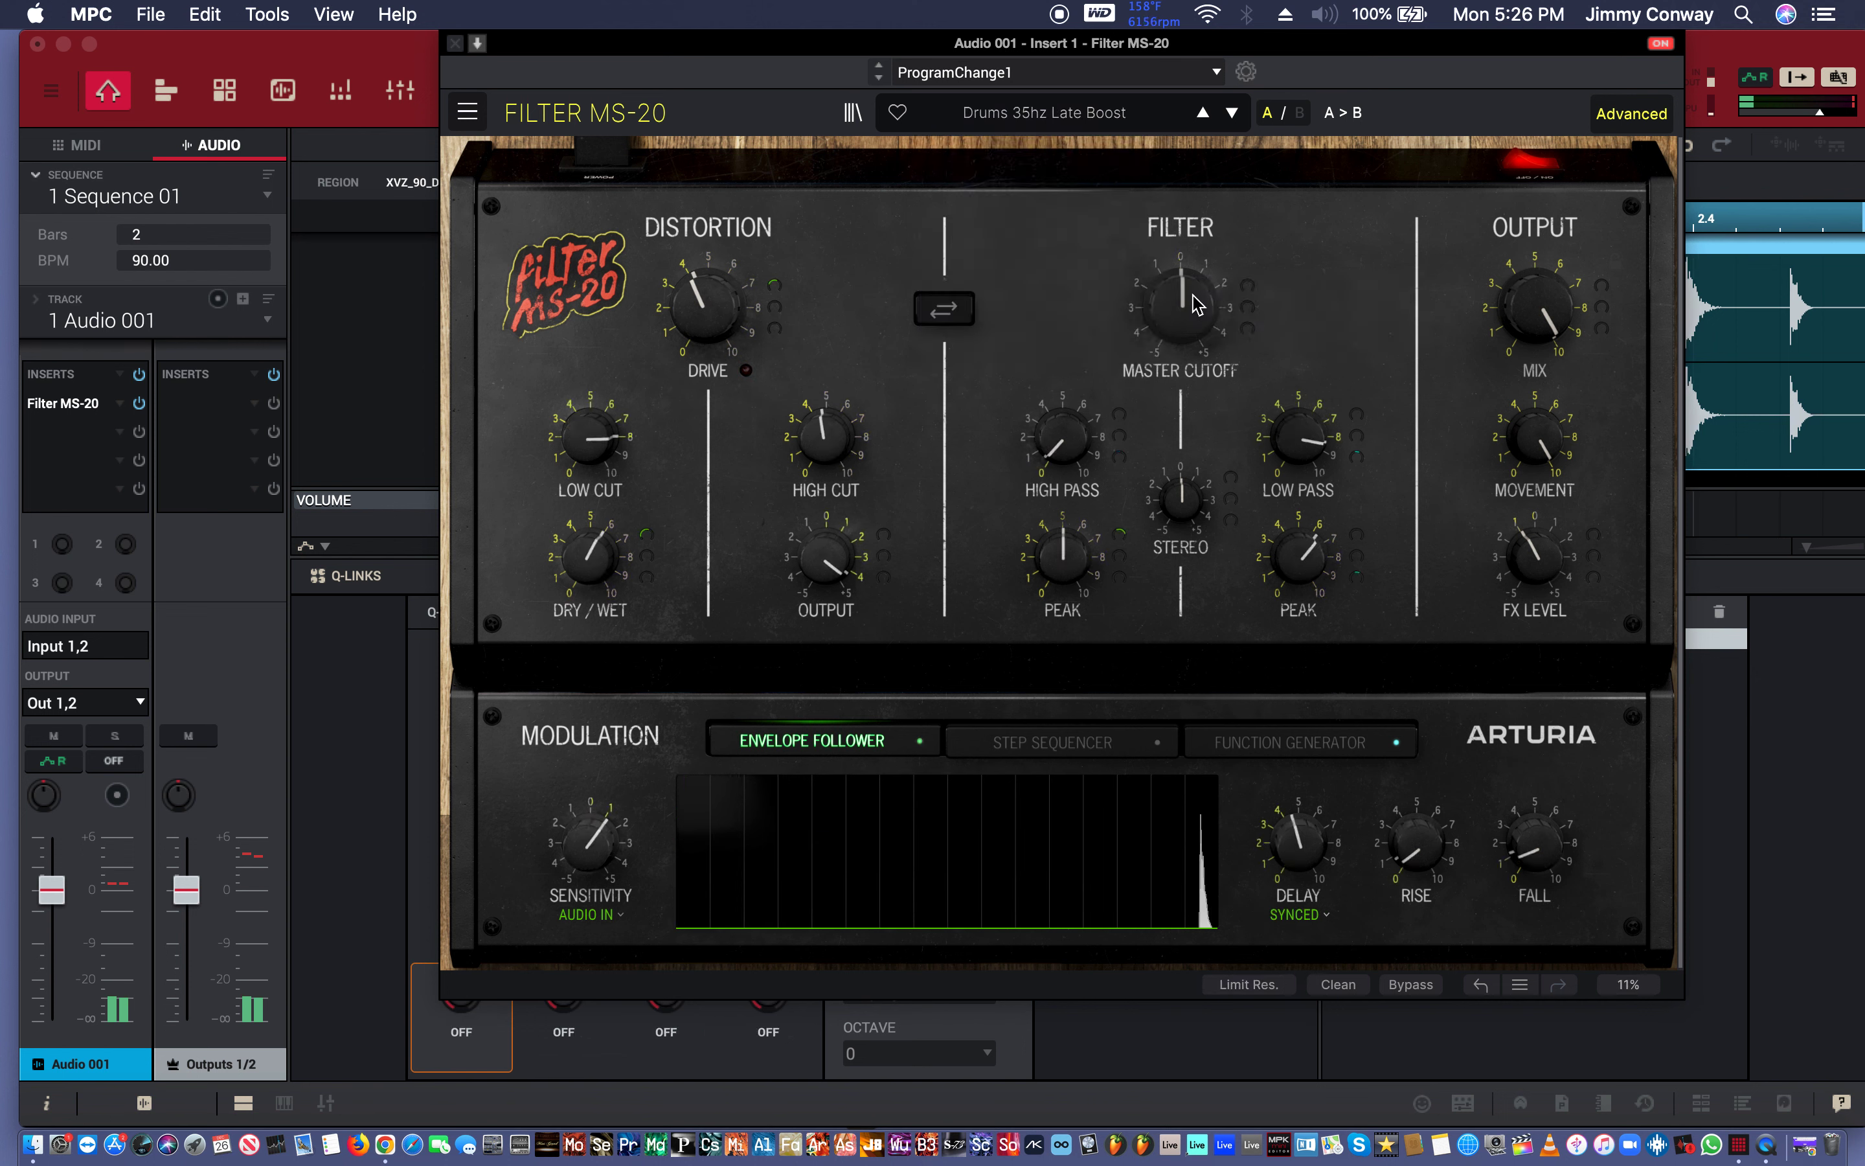
left_click(1232, 114)
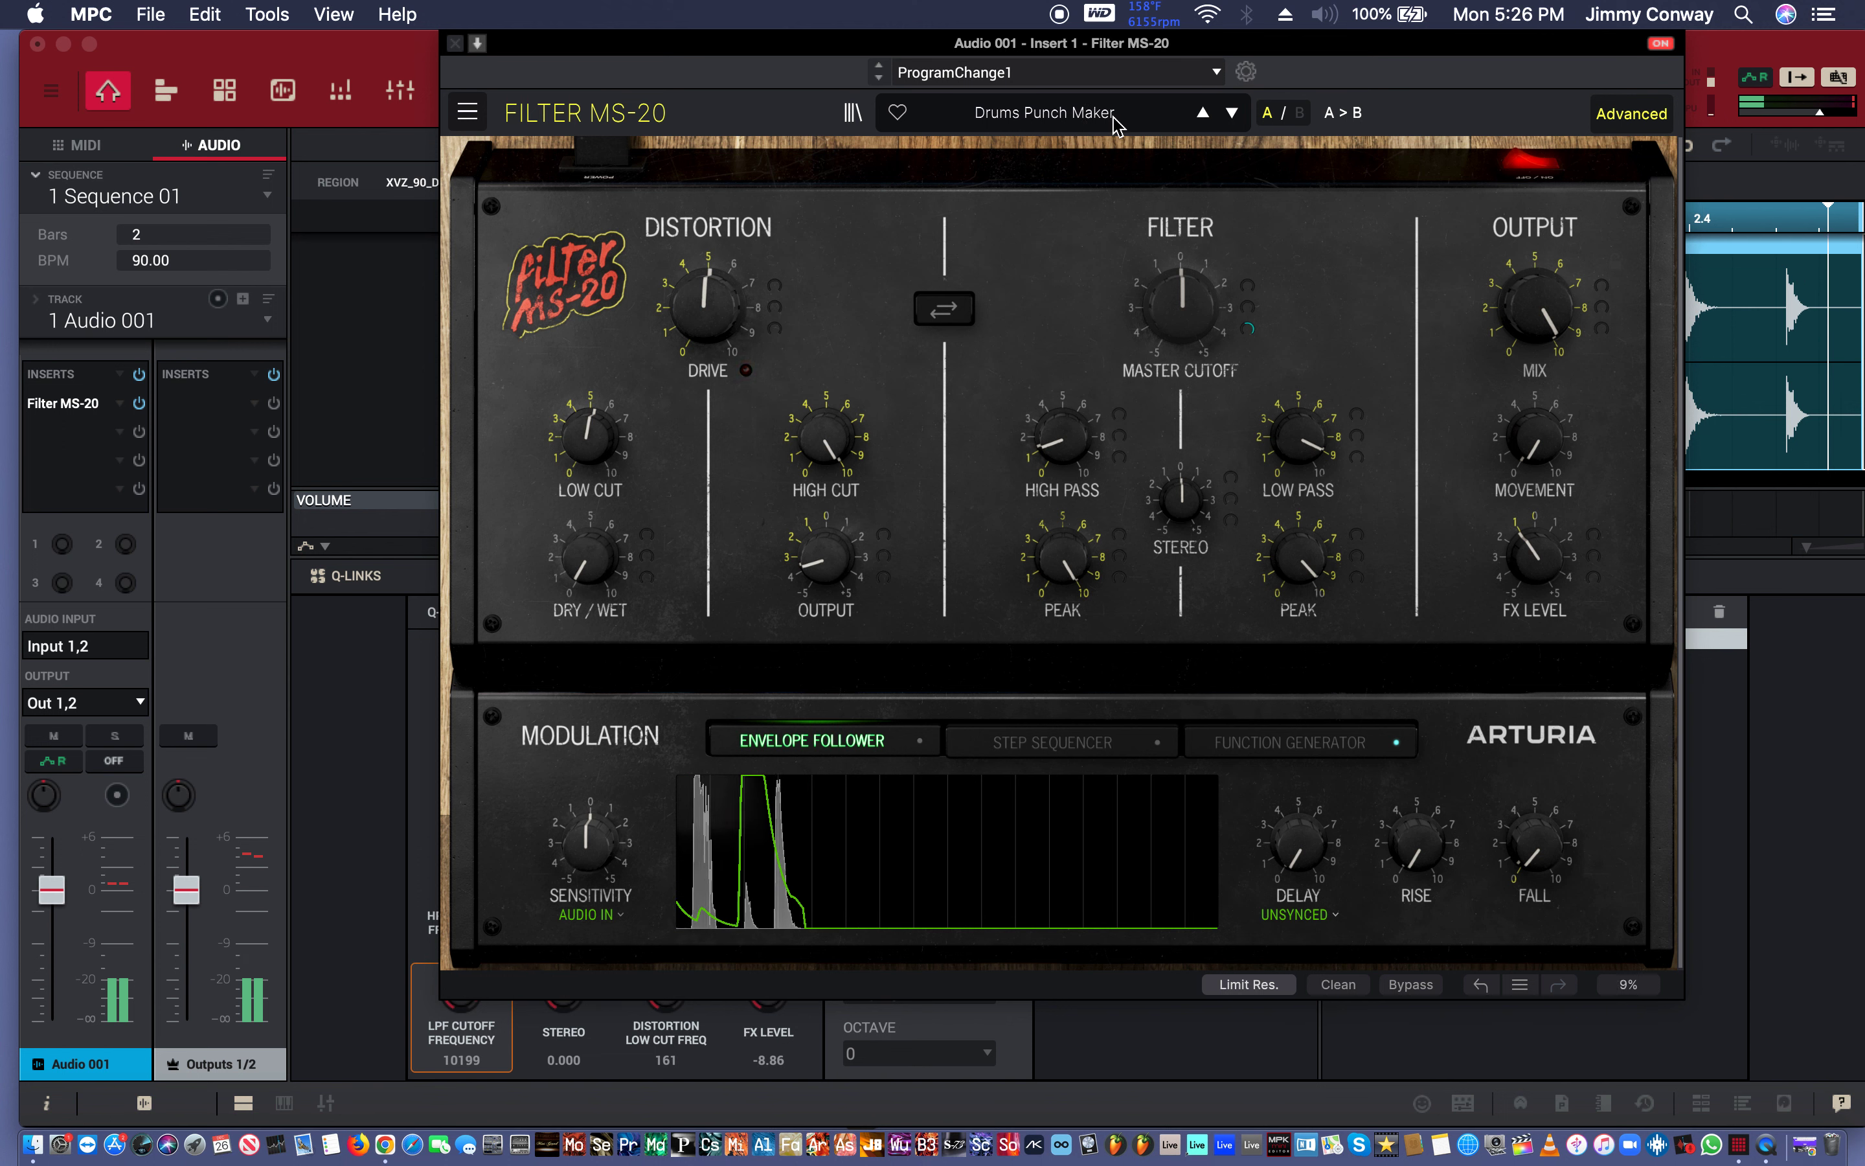
Load the modulation preset 15 Shades Of Gain and audition the rest of that category through Subtle Stereo Phasing.
left_click(1113, 117)
mouse_move(1054, 331)
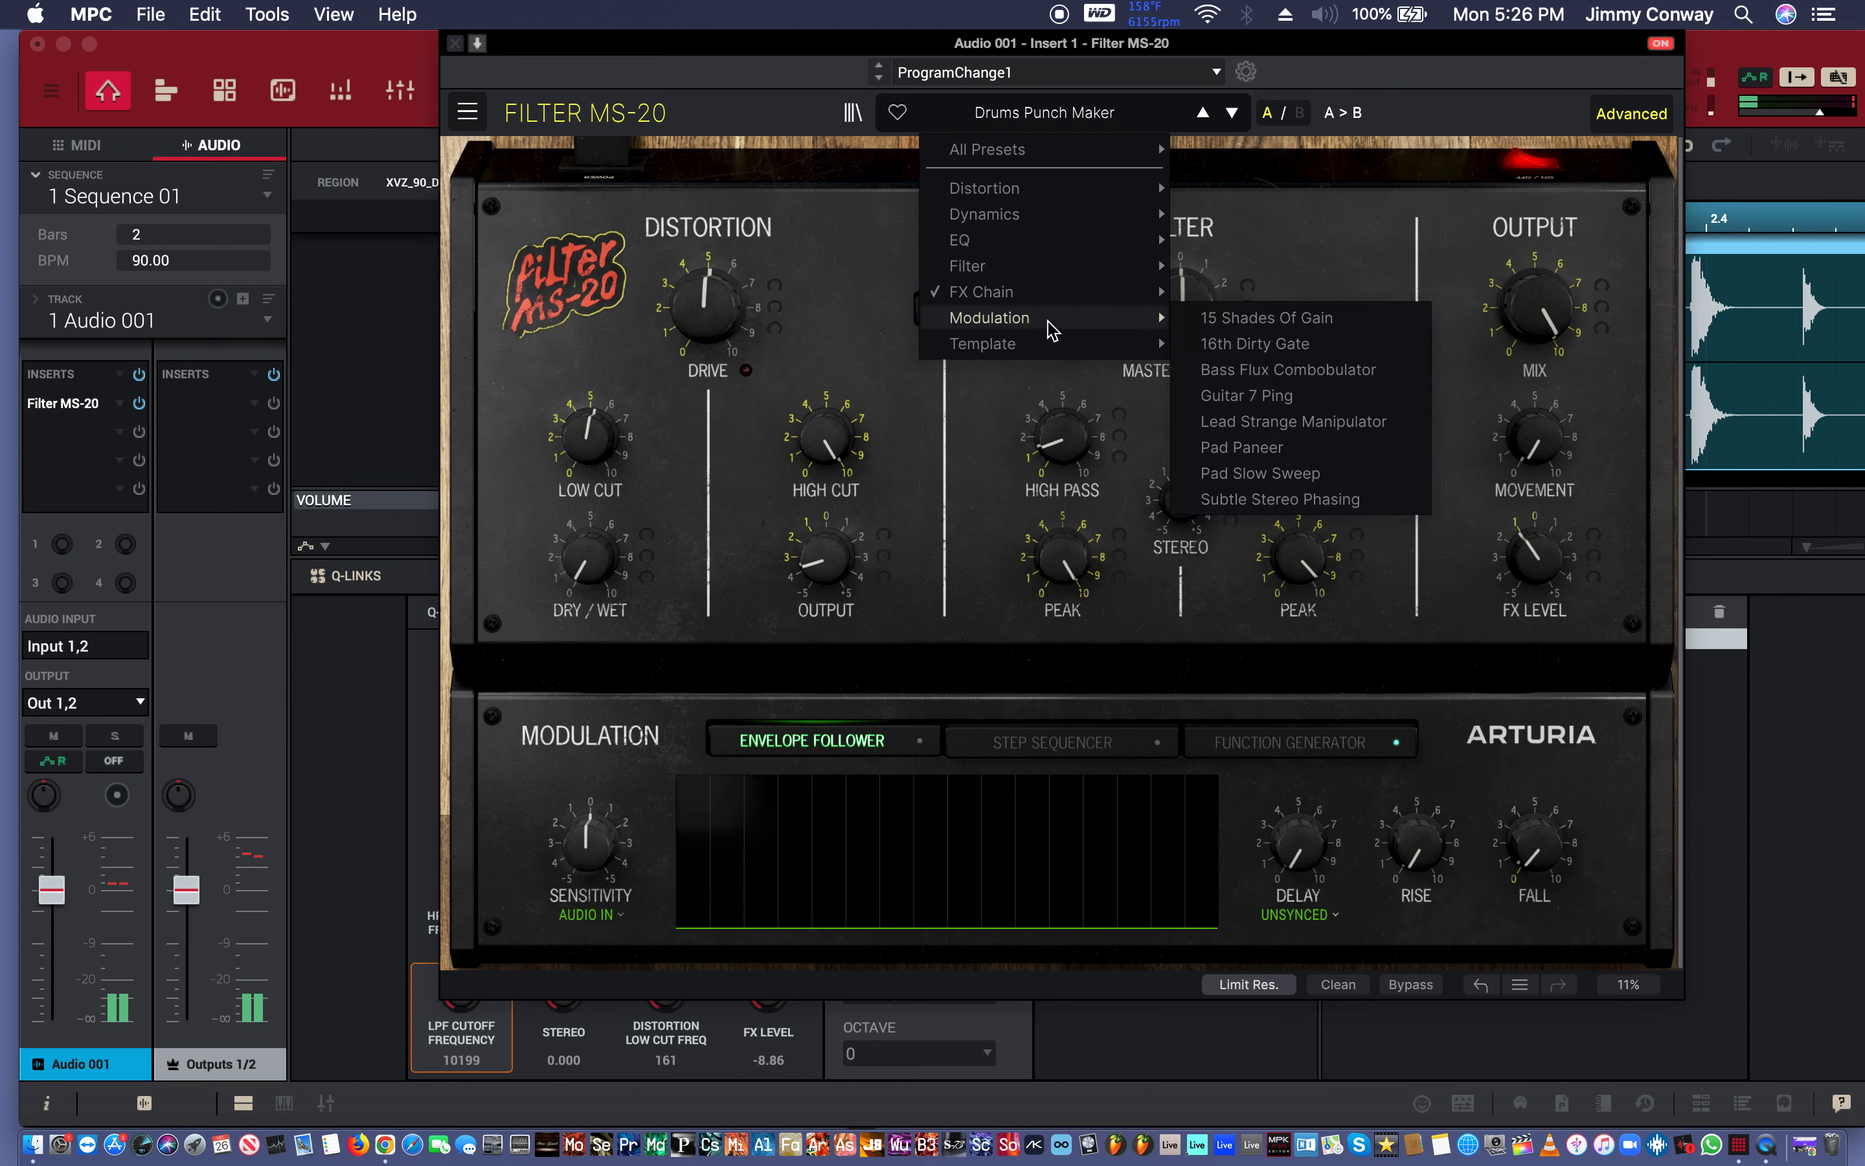
left_click(1254, 316)
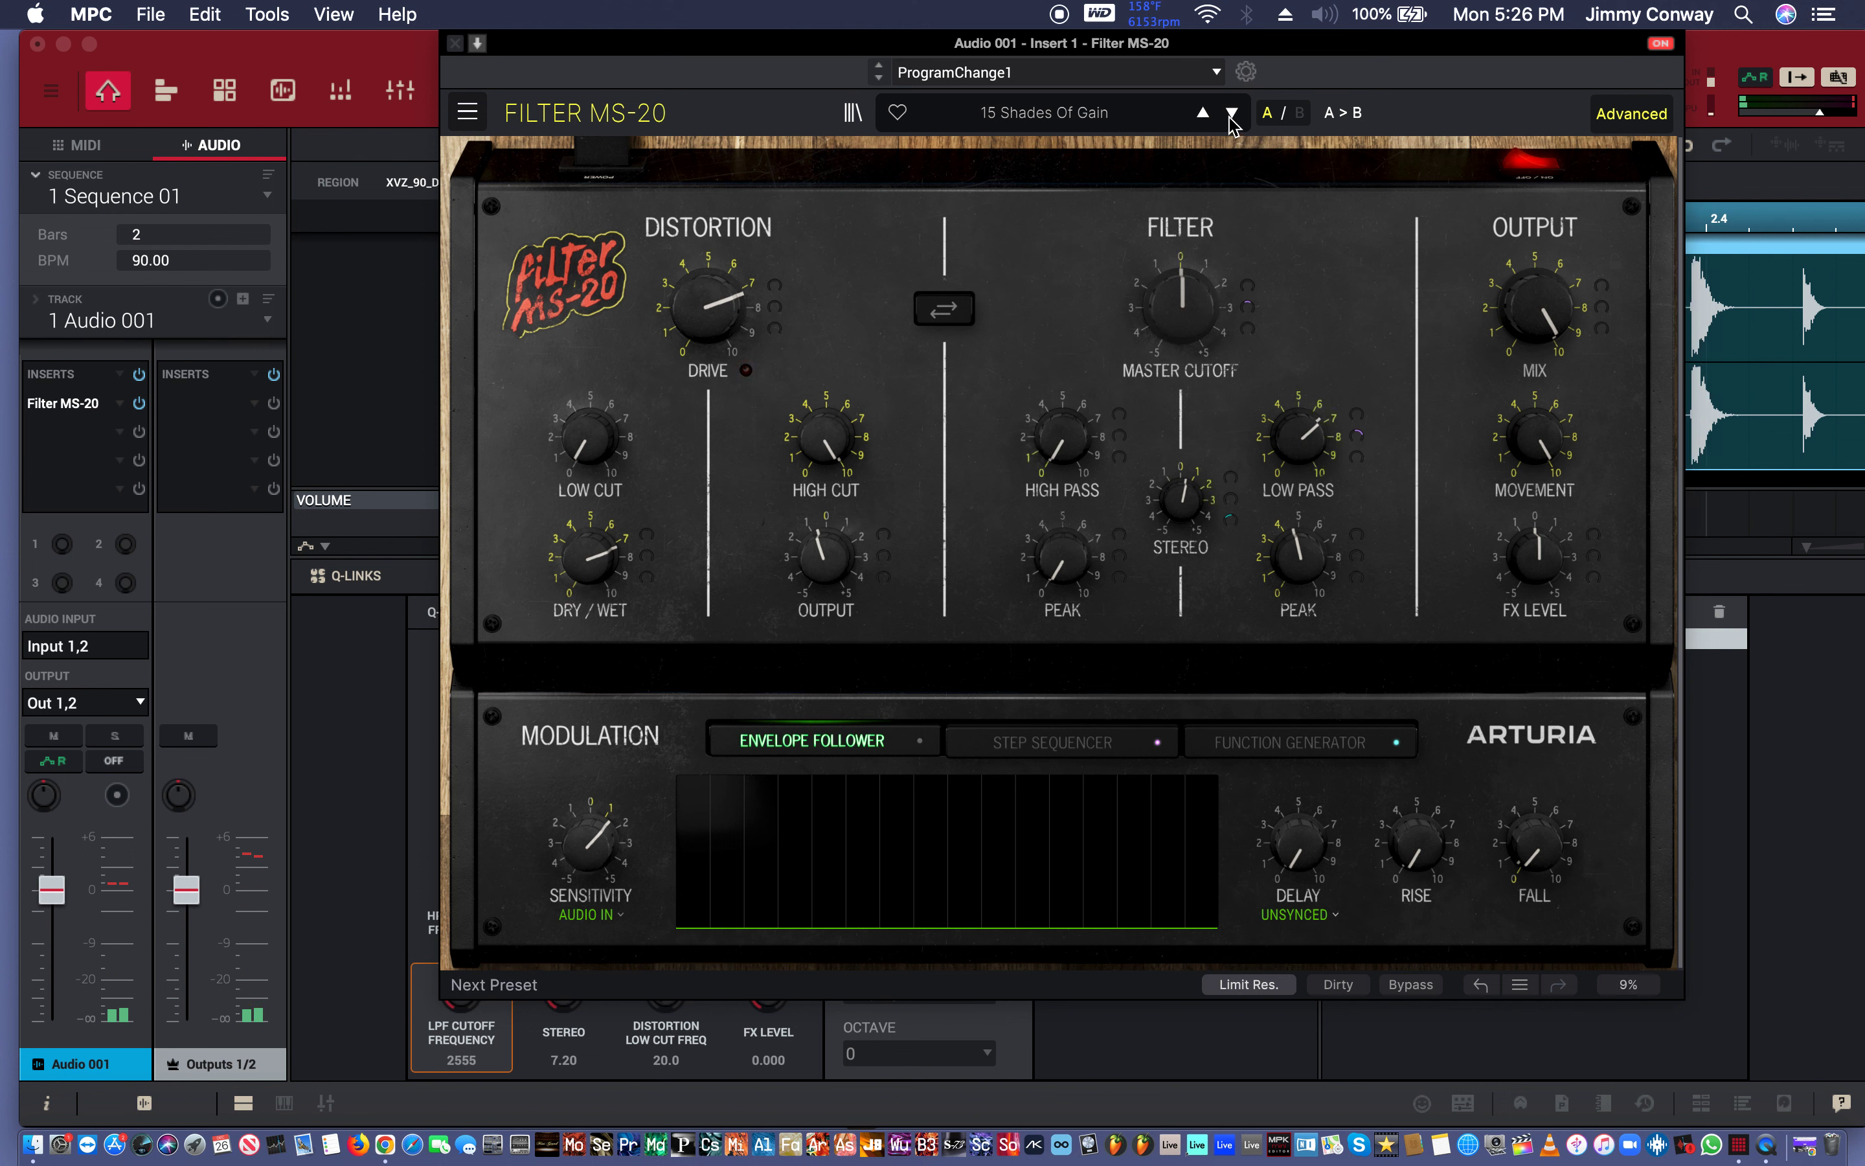
left_click(1232, 114)
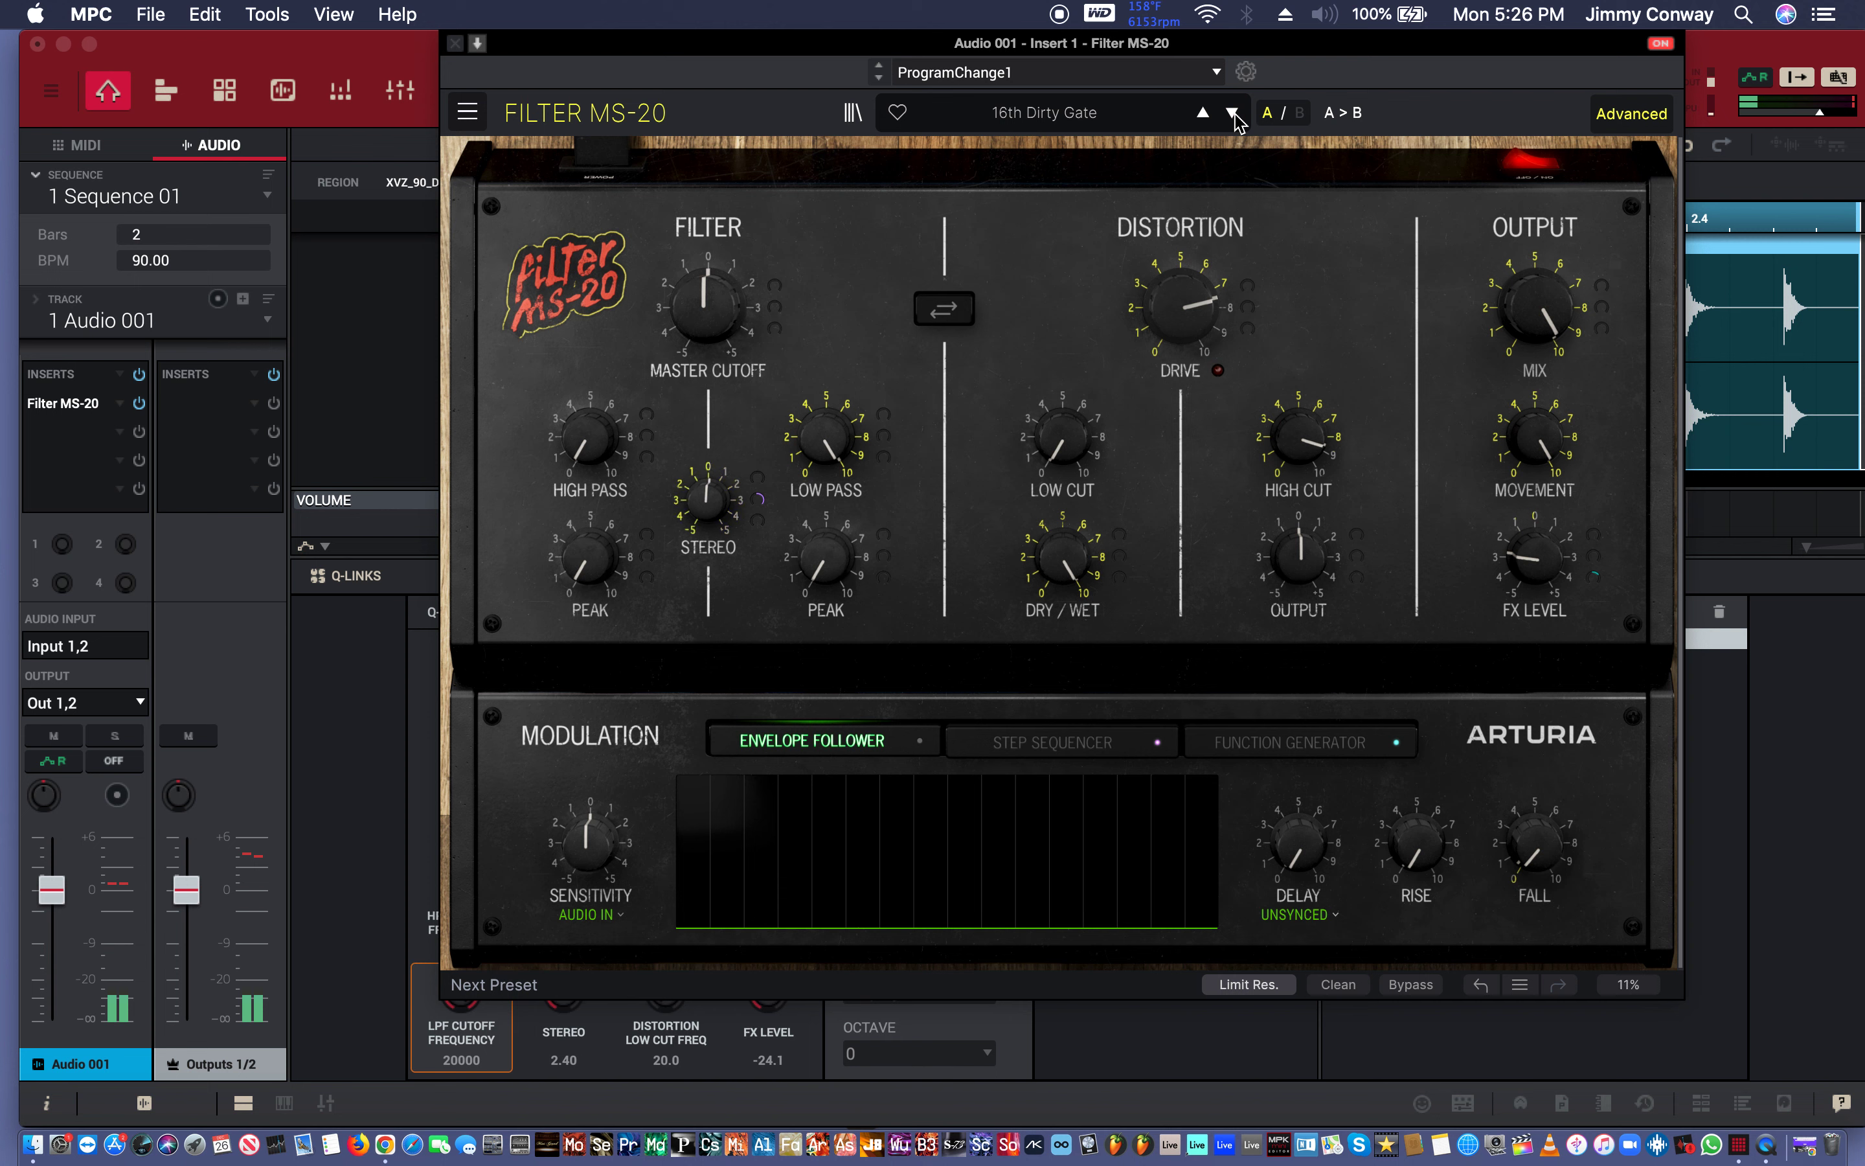
left_click(1232, 114)
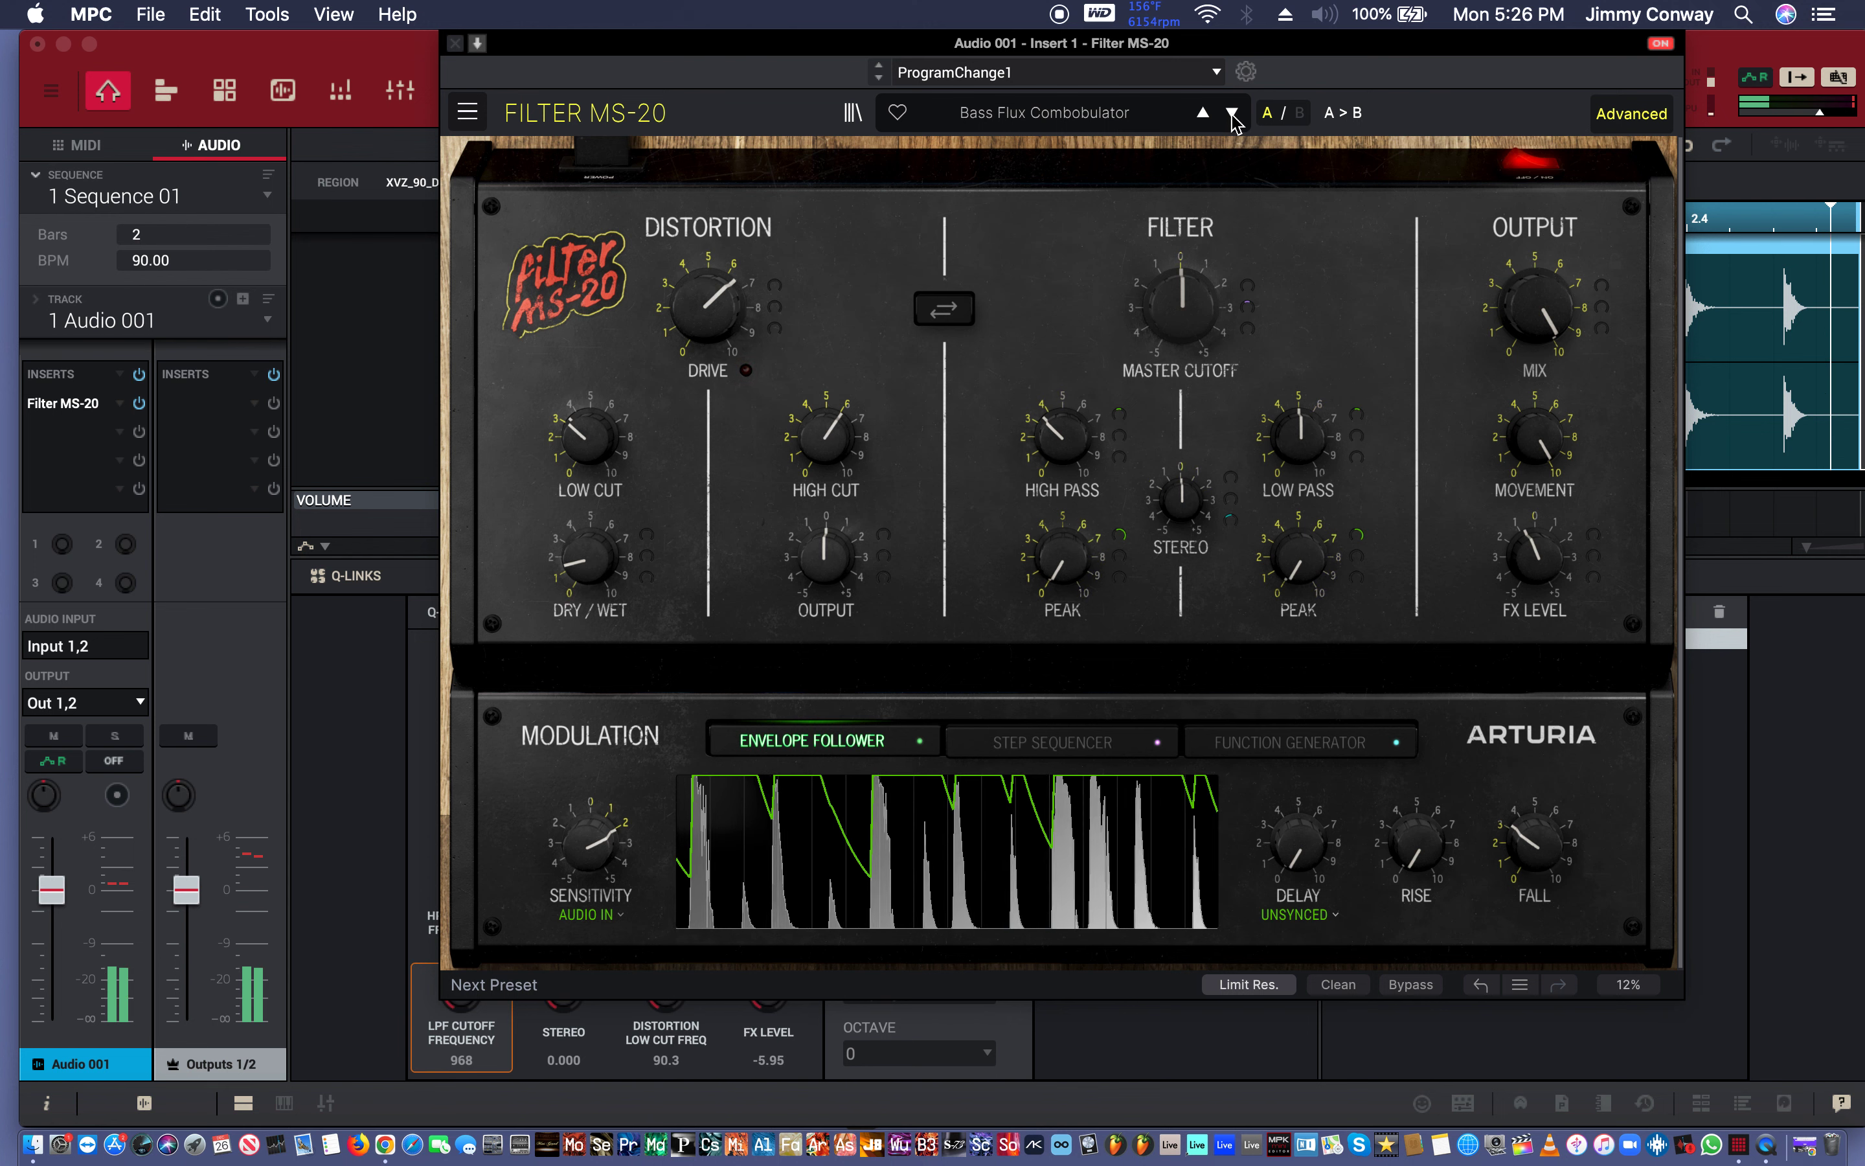
left_click(1232, 114)
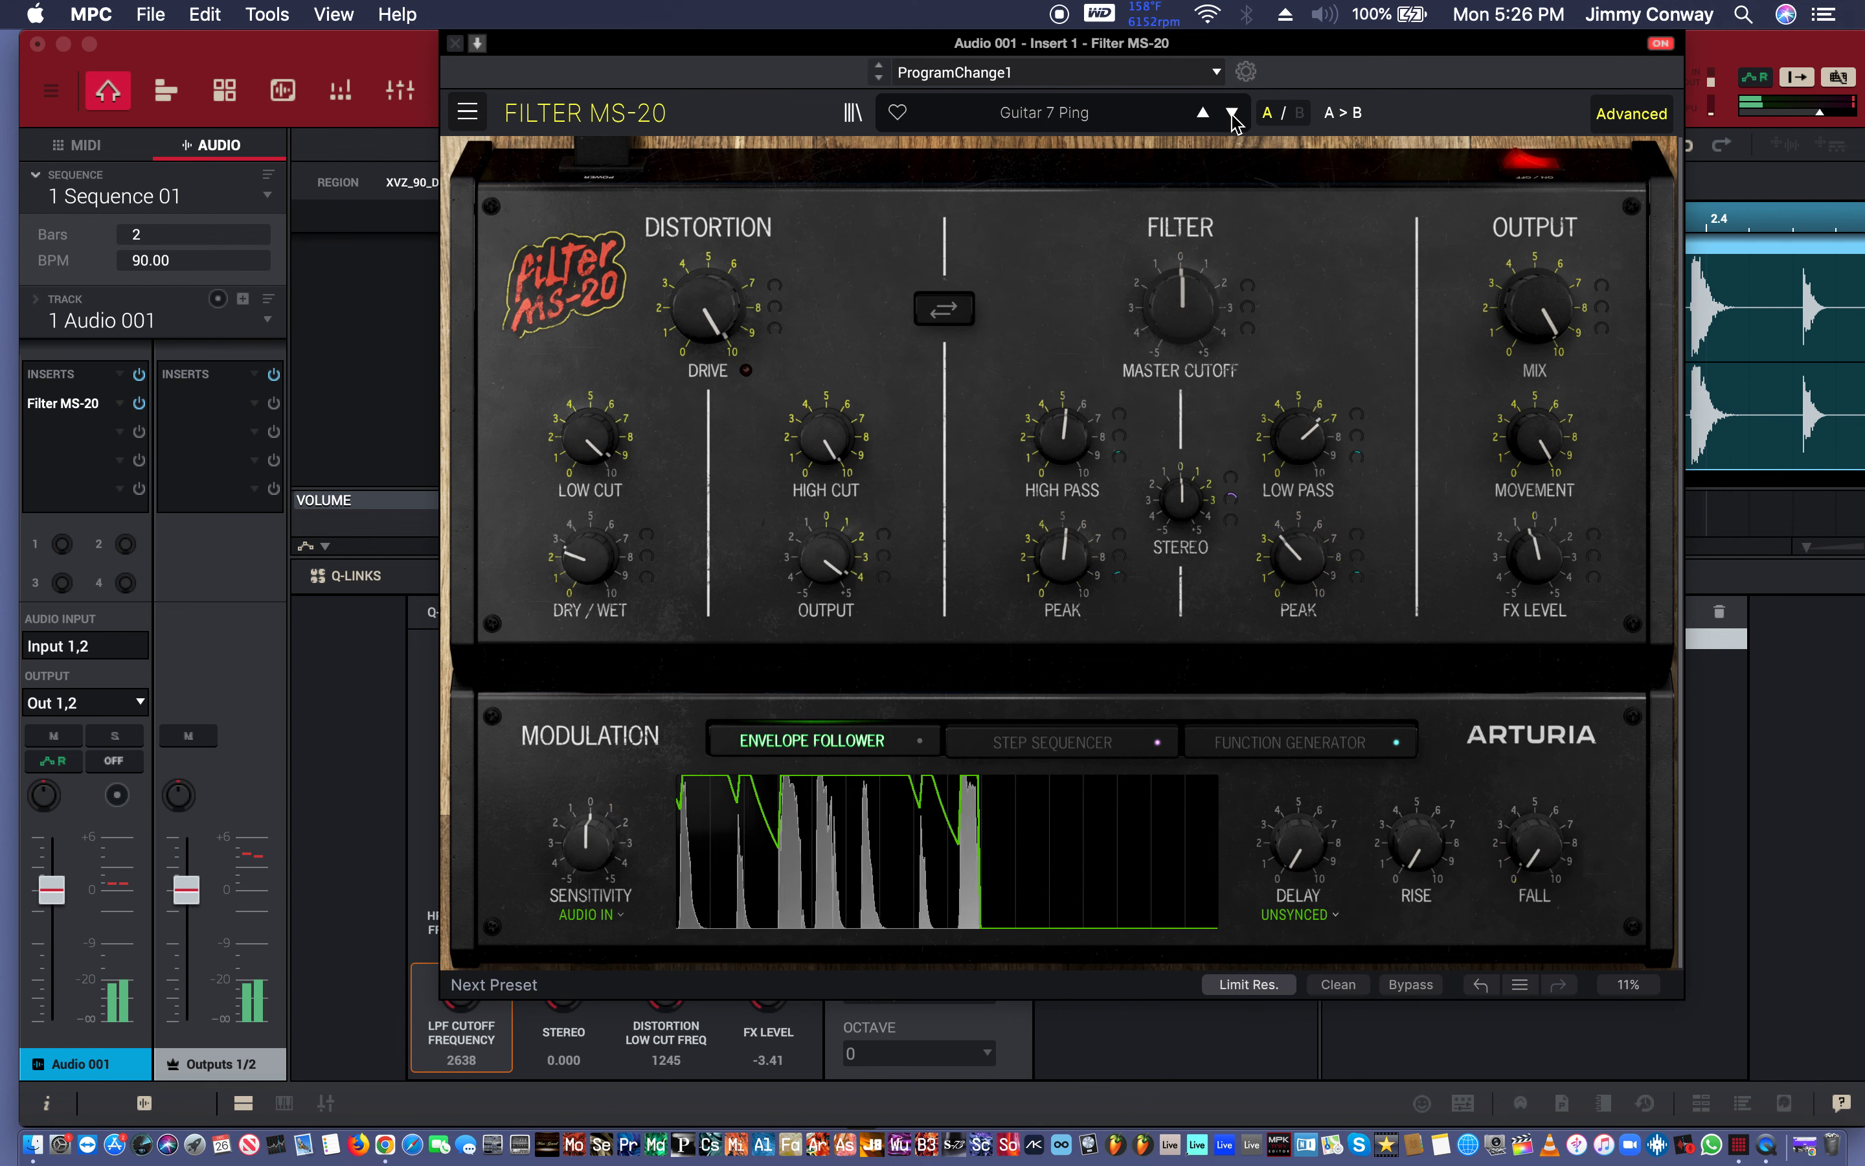
left_click(1232, 114)
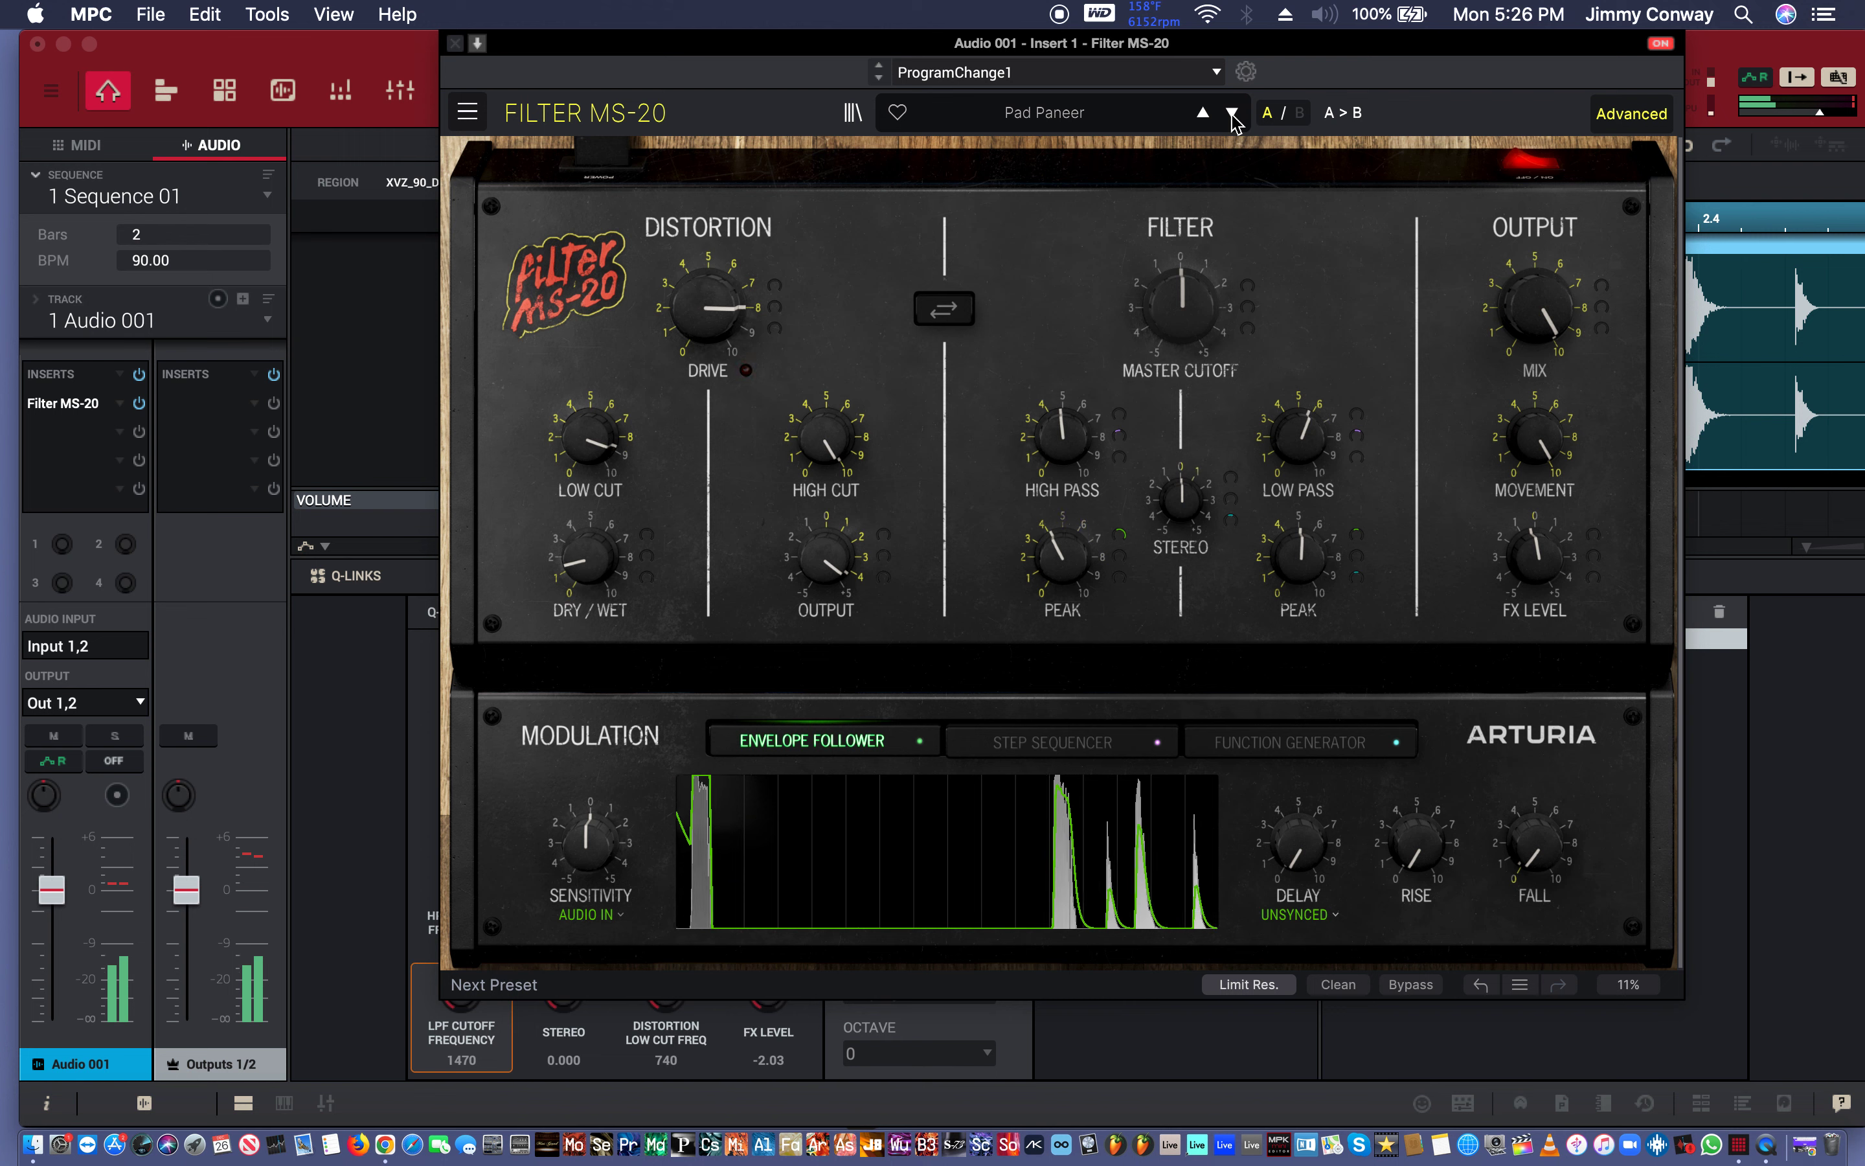
left_click(1232, 114)
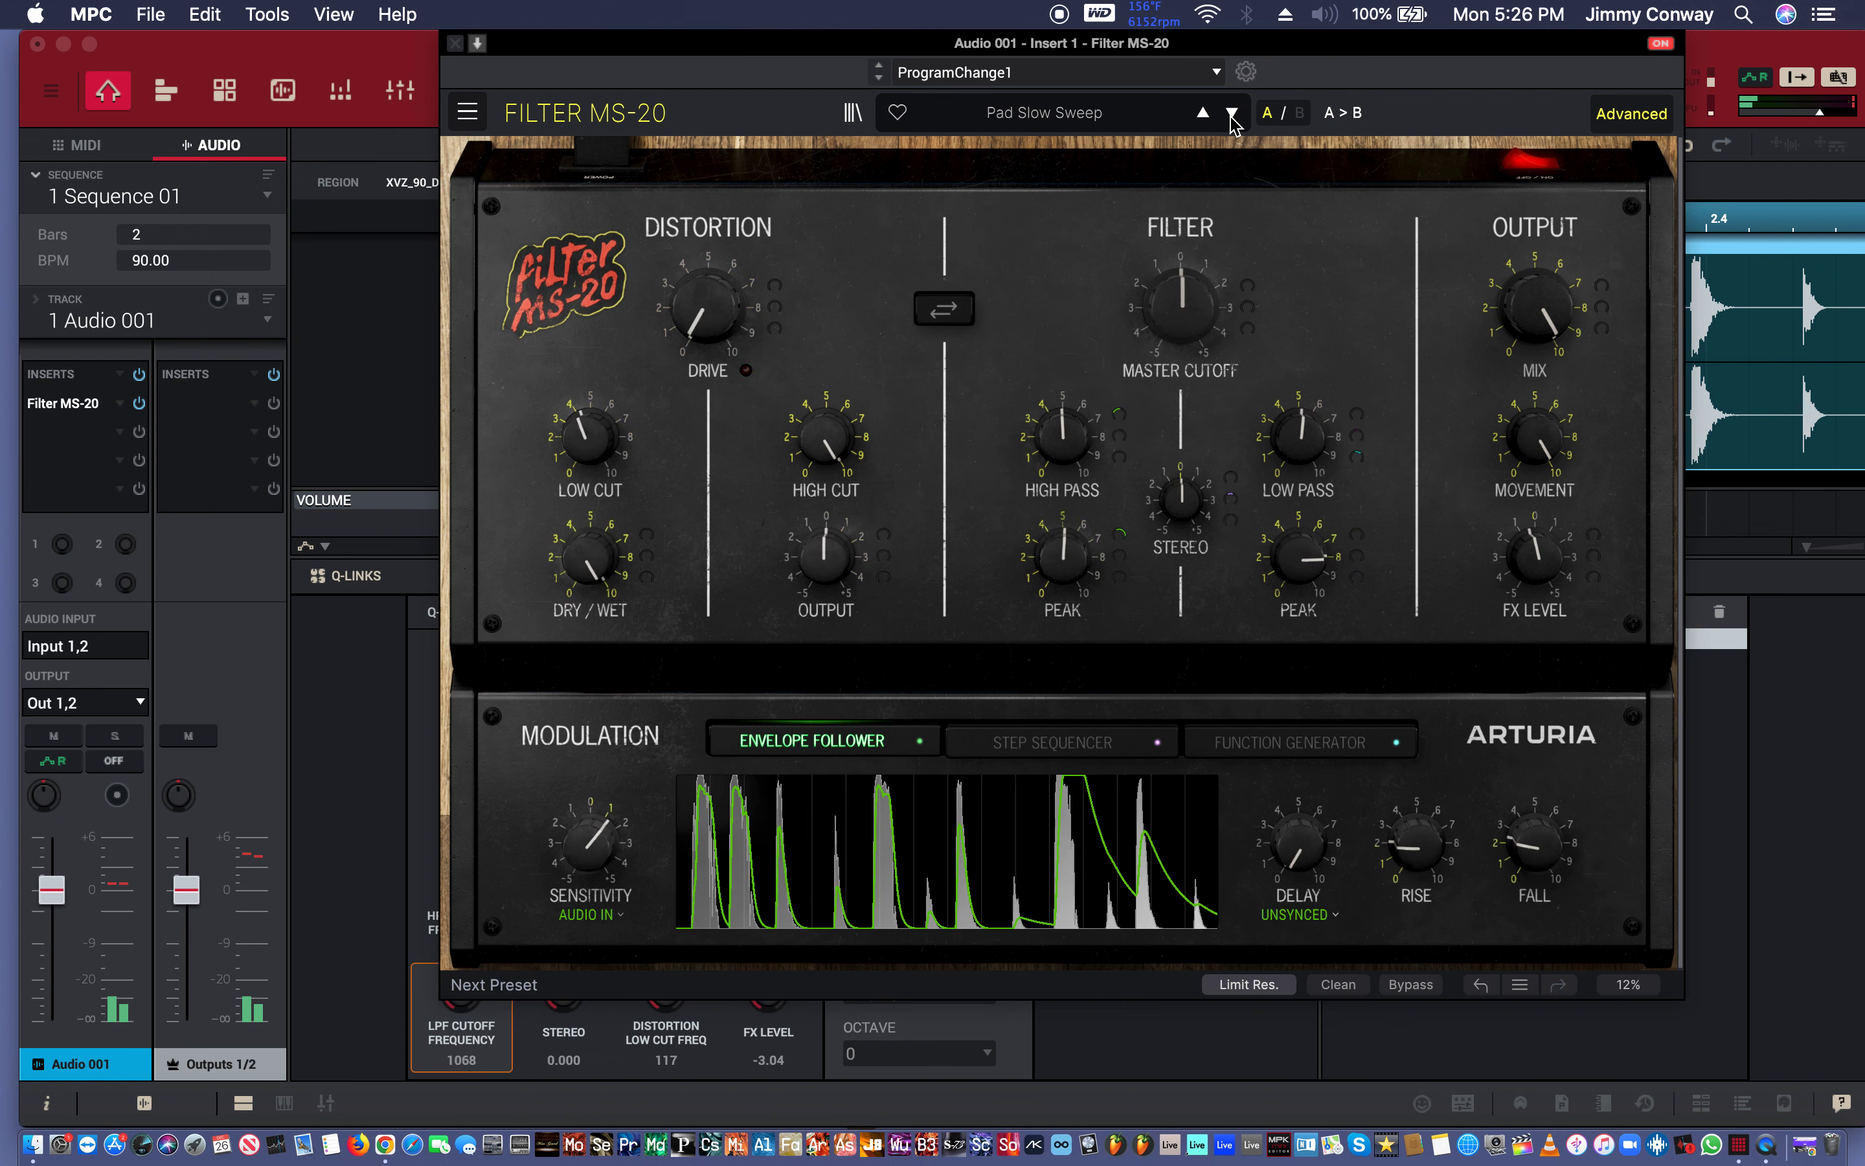
left_click(1232, 114)
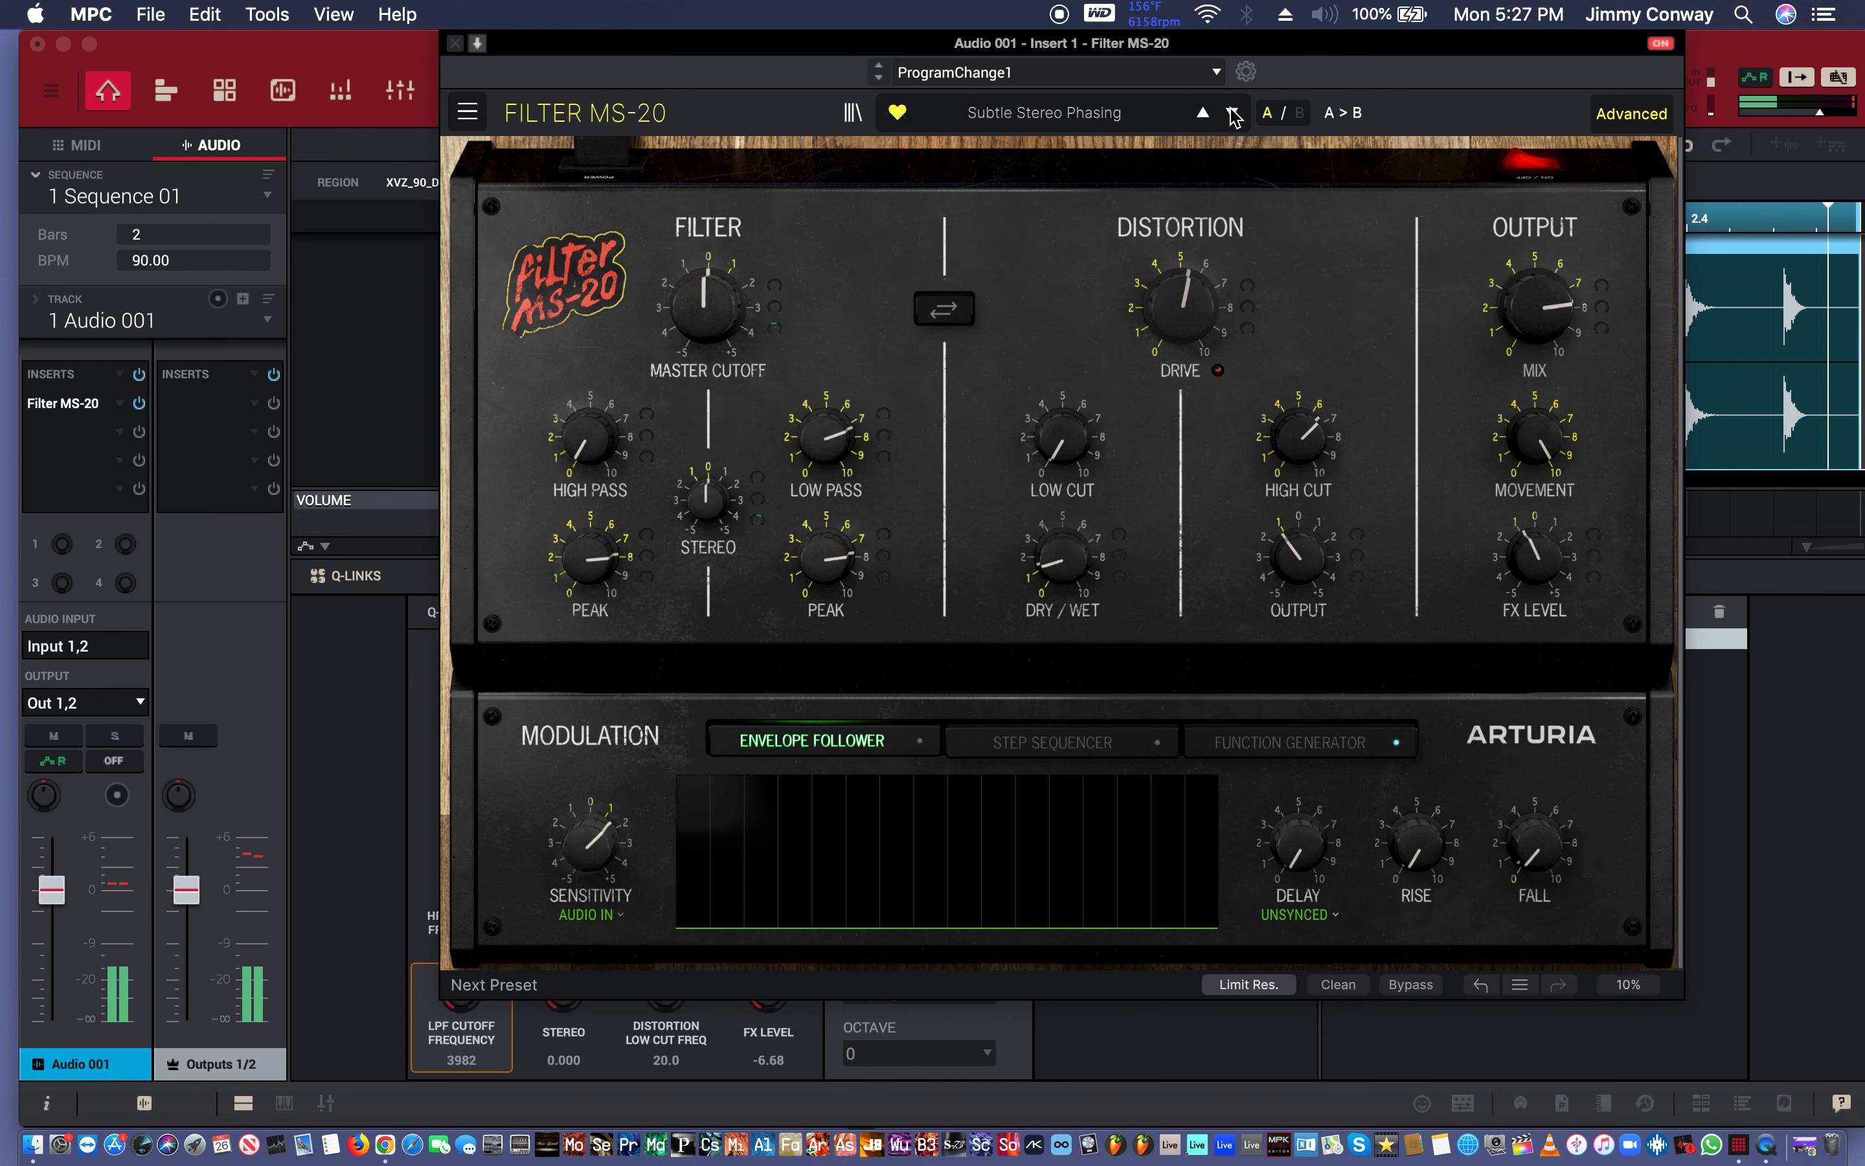
Return to the Filter preset category and load the Pad Add Rhythm preset.
left_click(1133, 113)
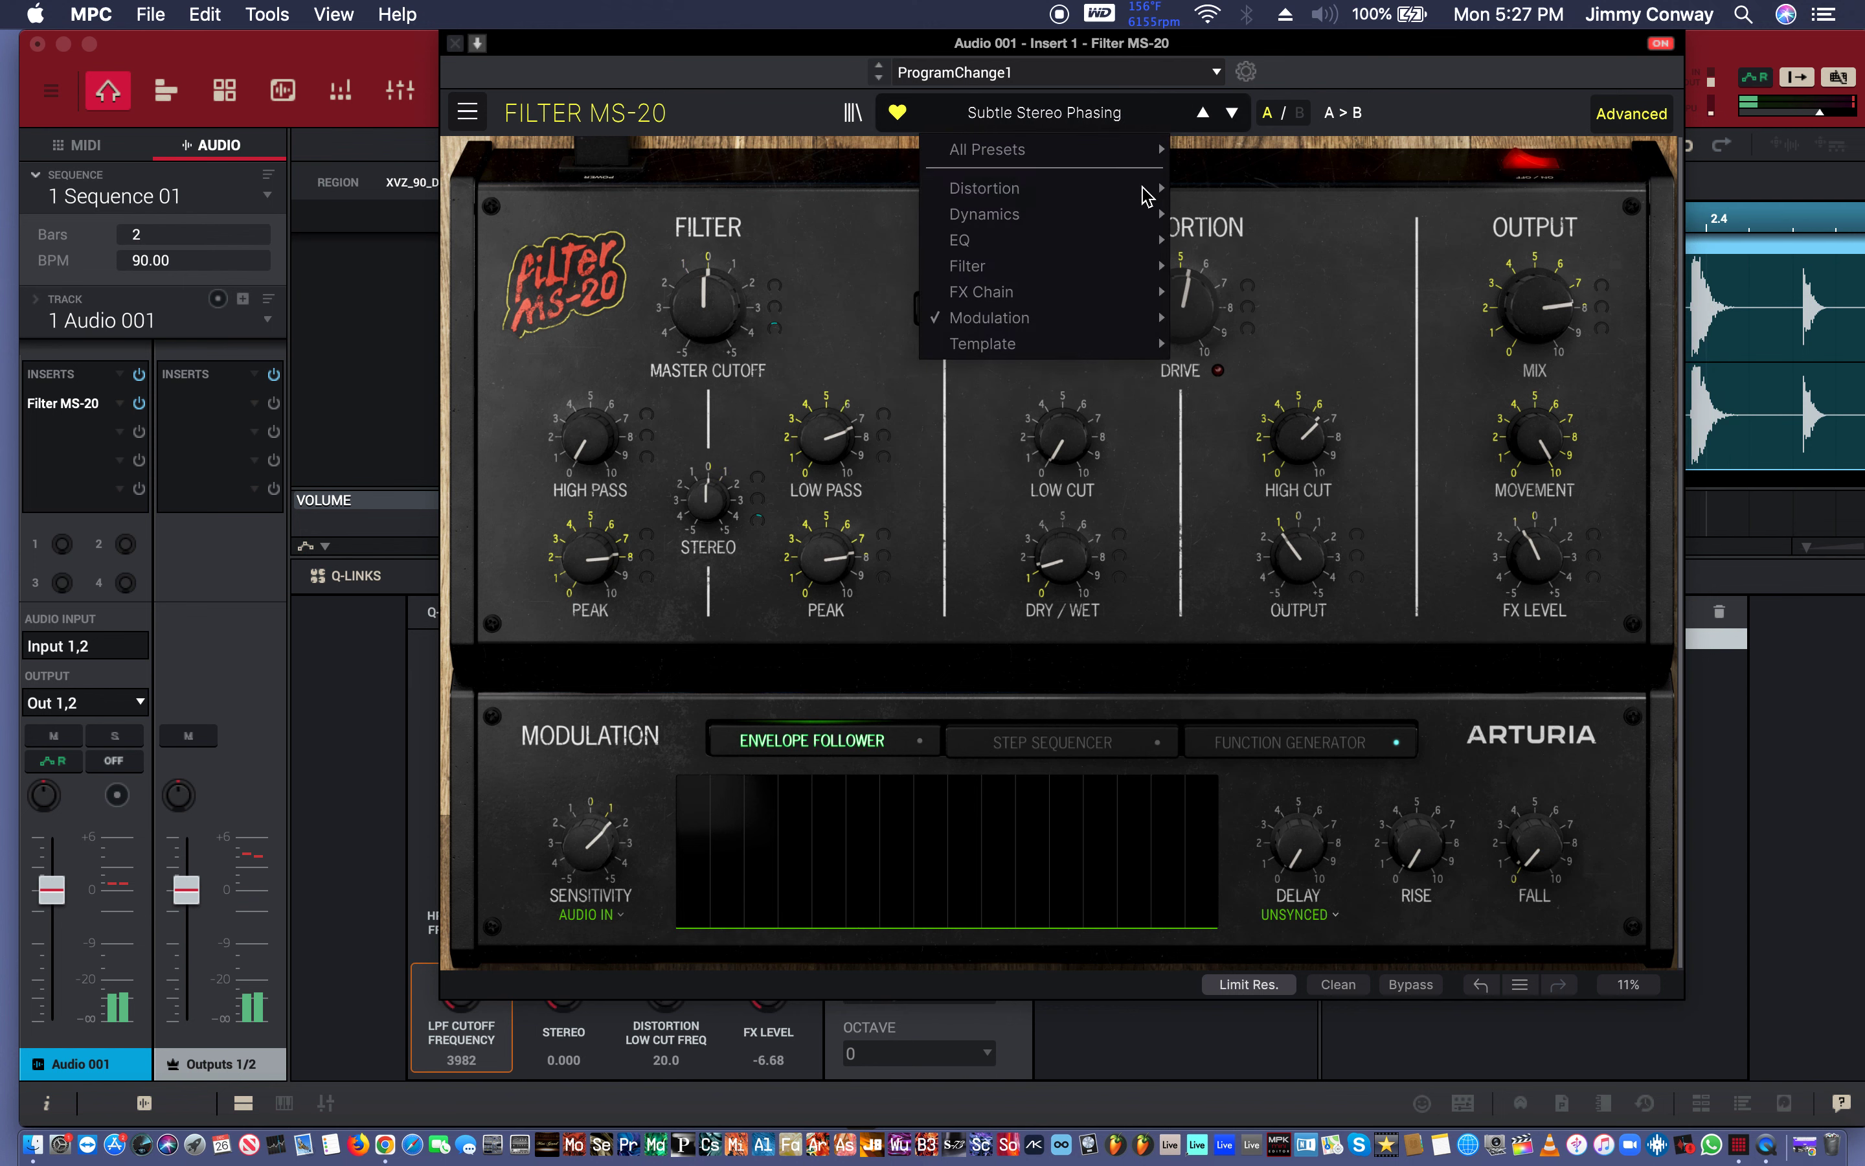
mouse_move(1093, 307)
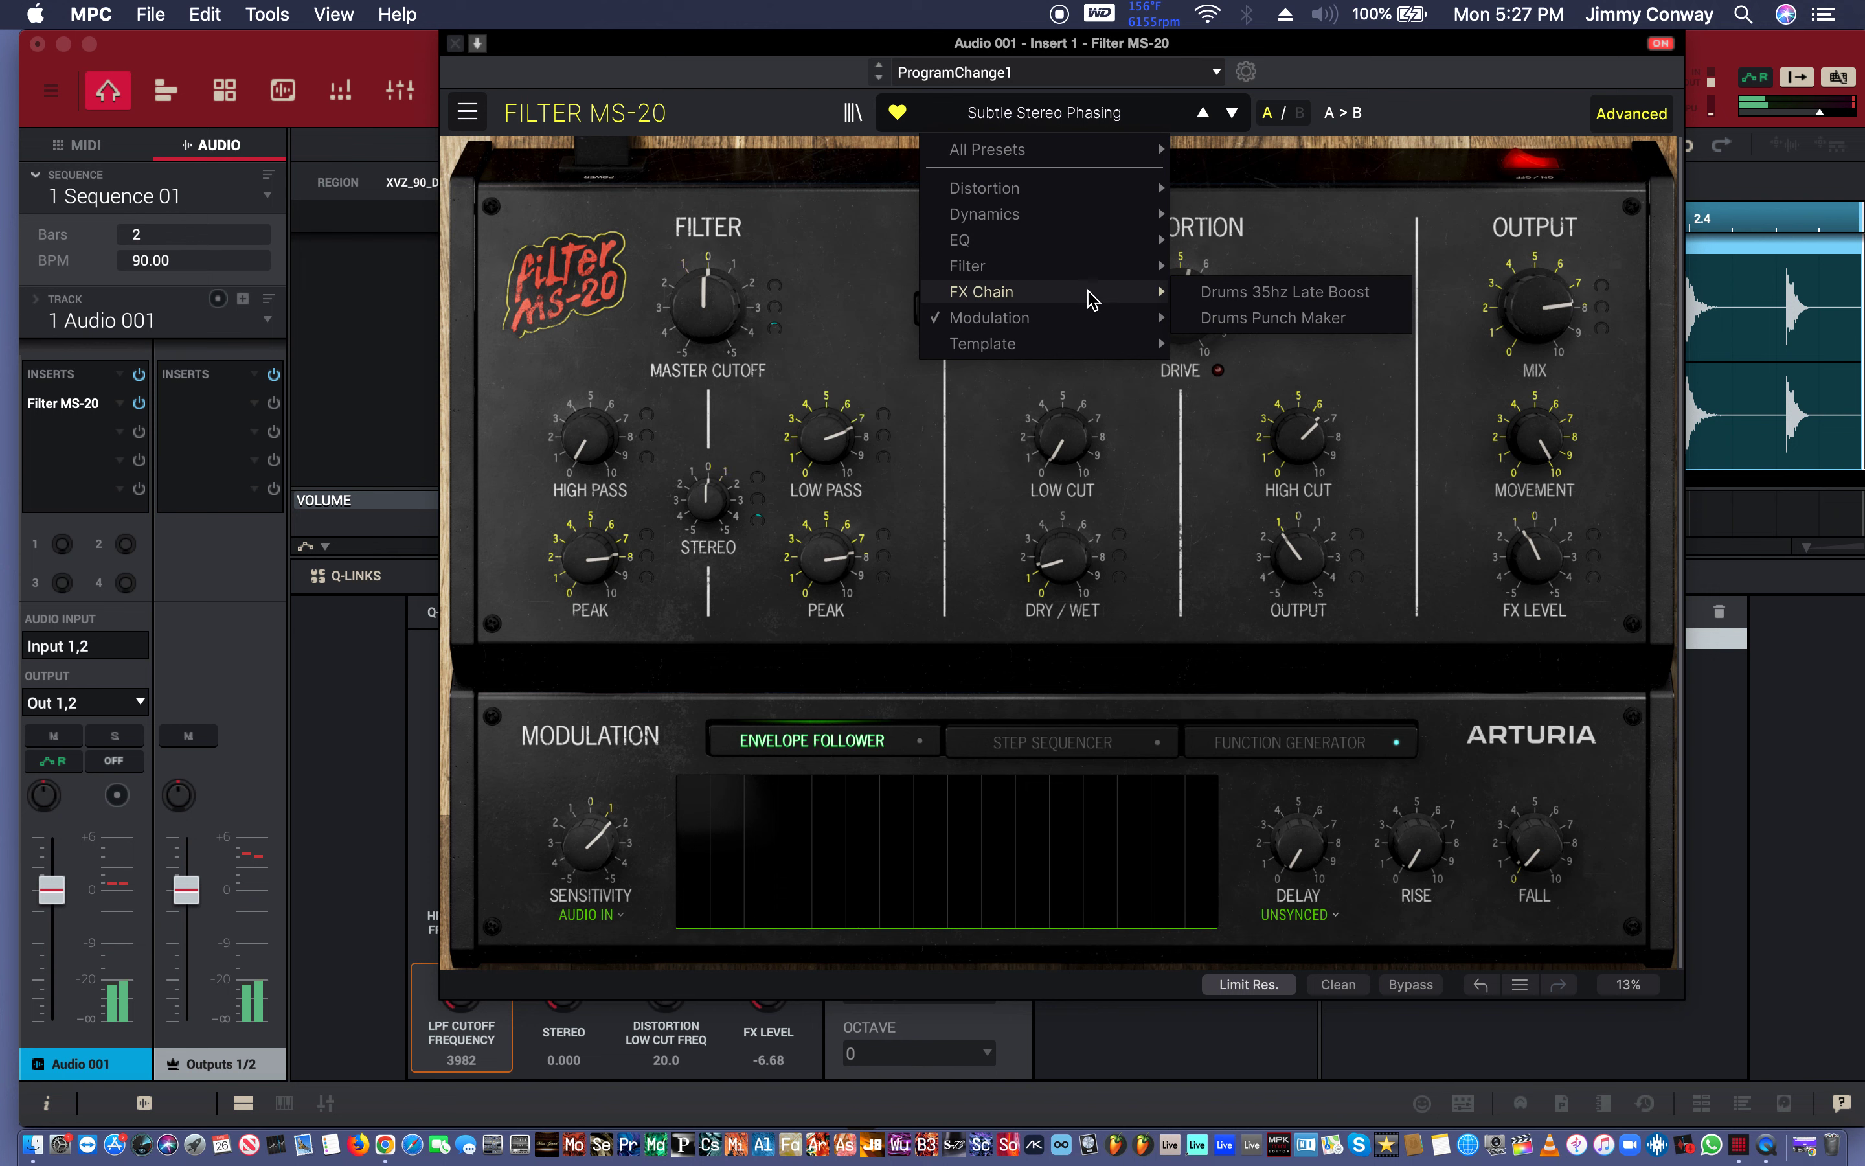
mouse_move(1095, 267)
left_click(1492, 422)
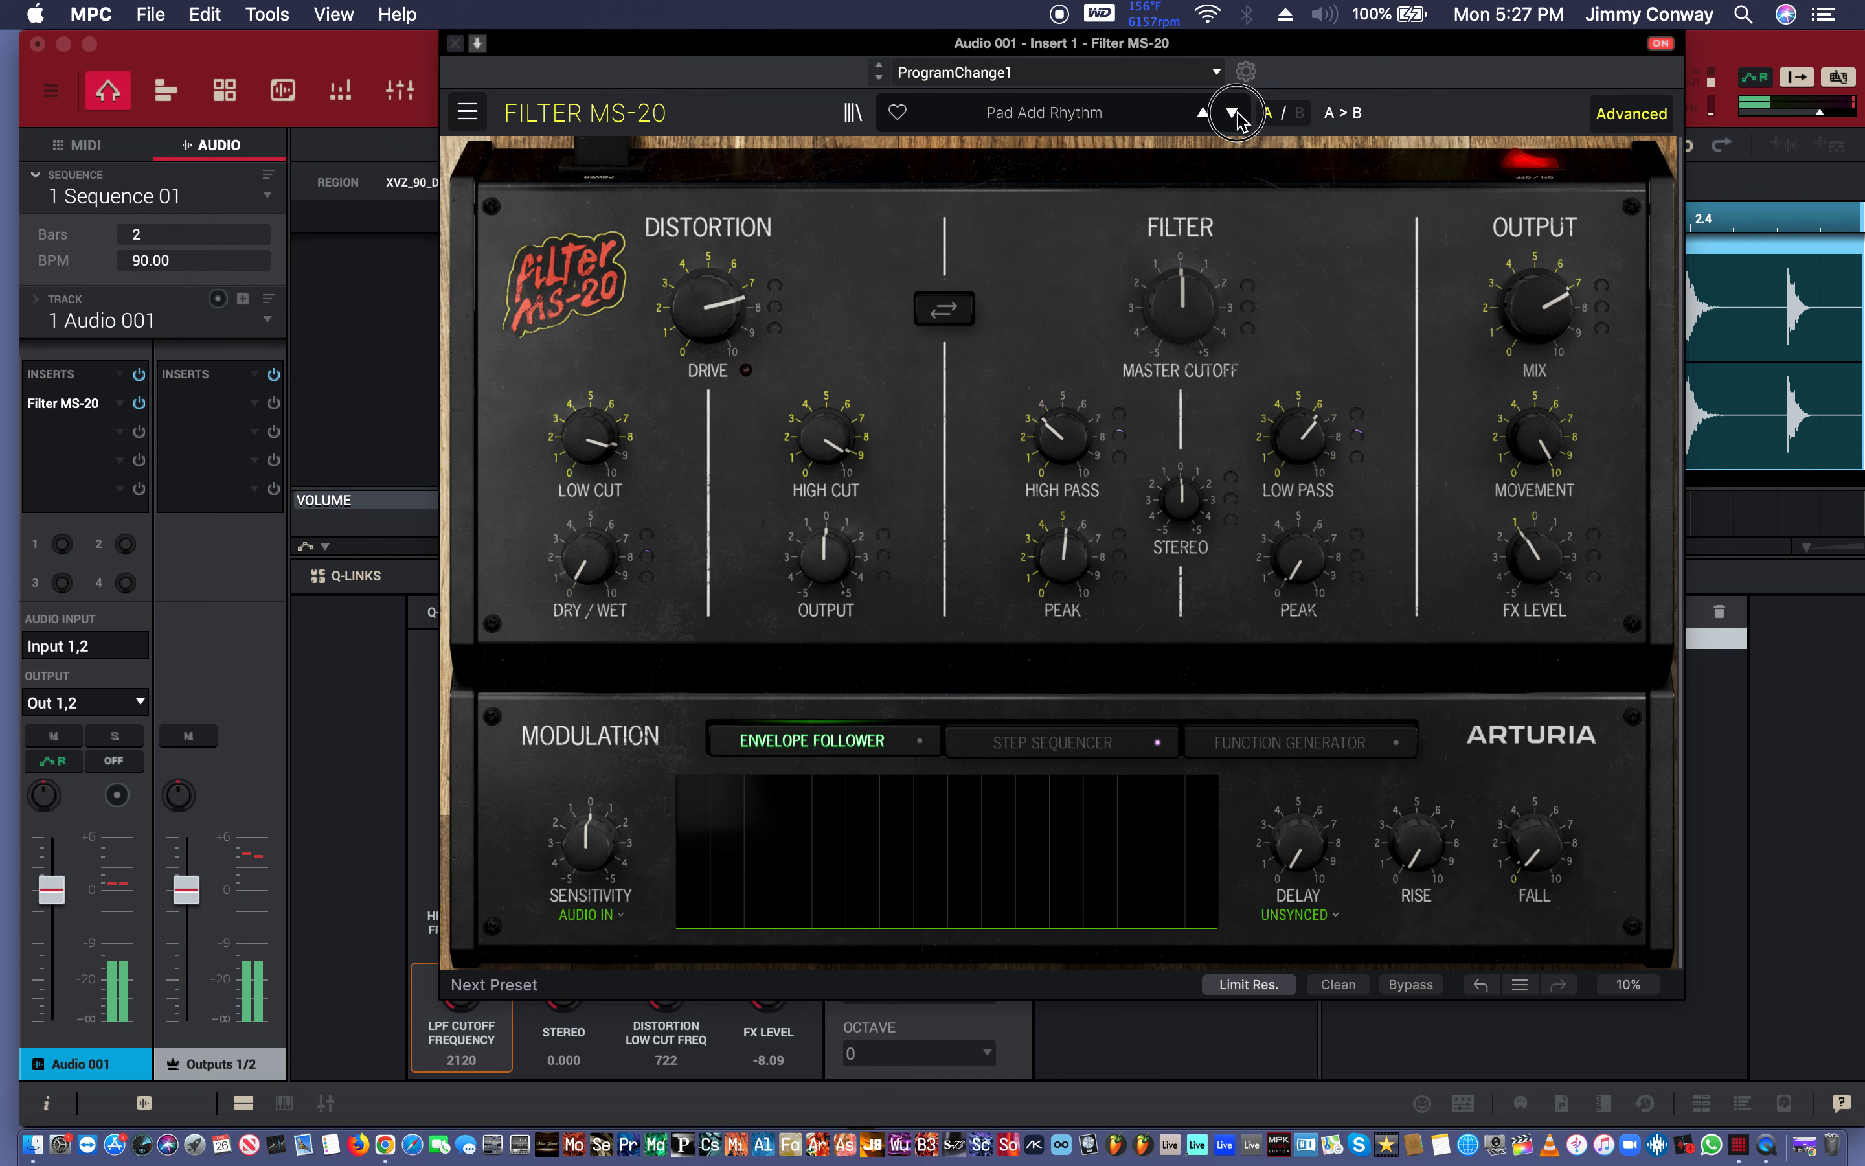
Audition the following filter presets from Pad Fast Movement onward, ending on Synth Seq Filter Mod.
left_click(1234, 114)
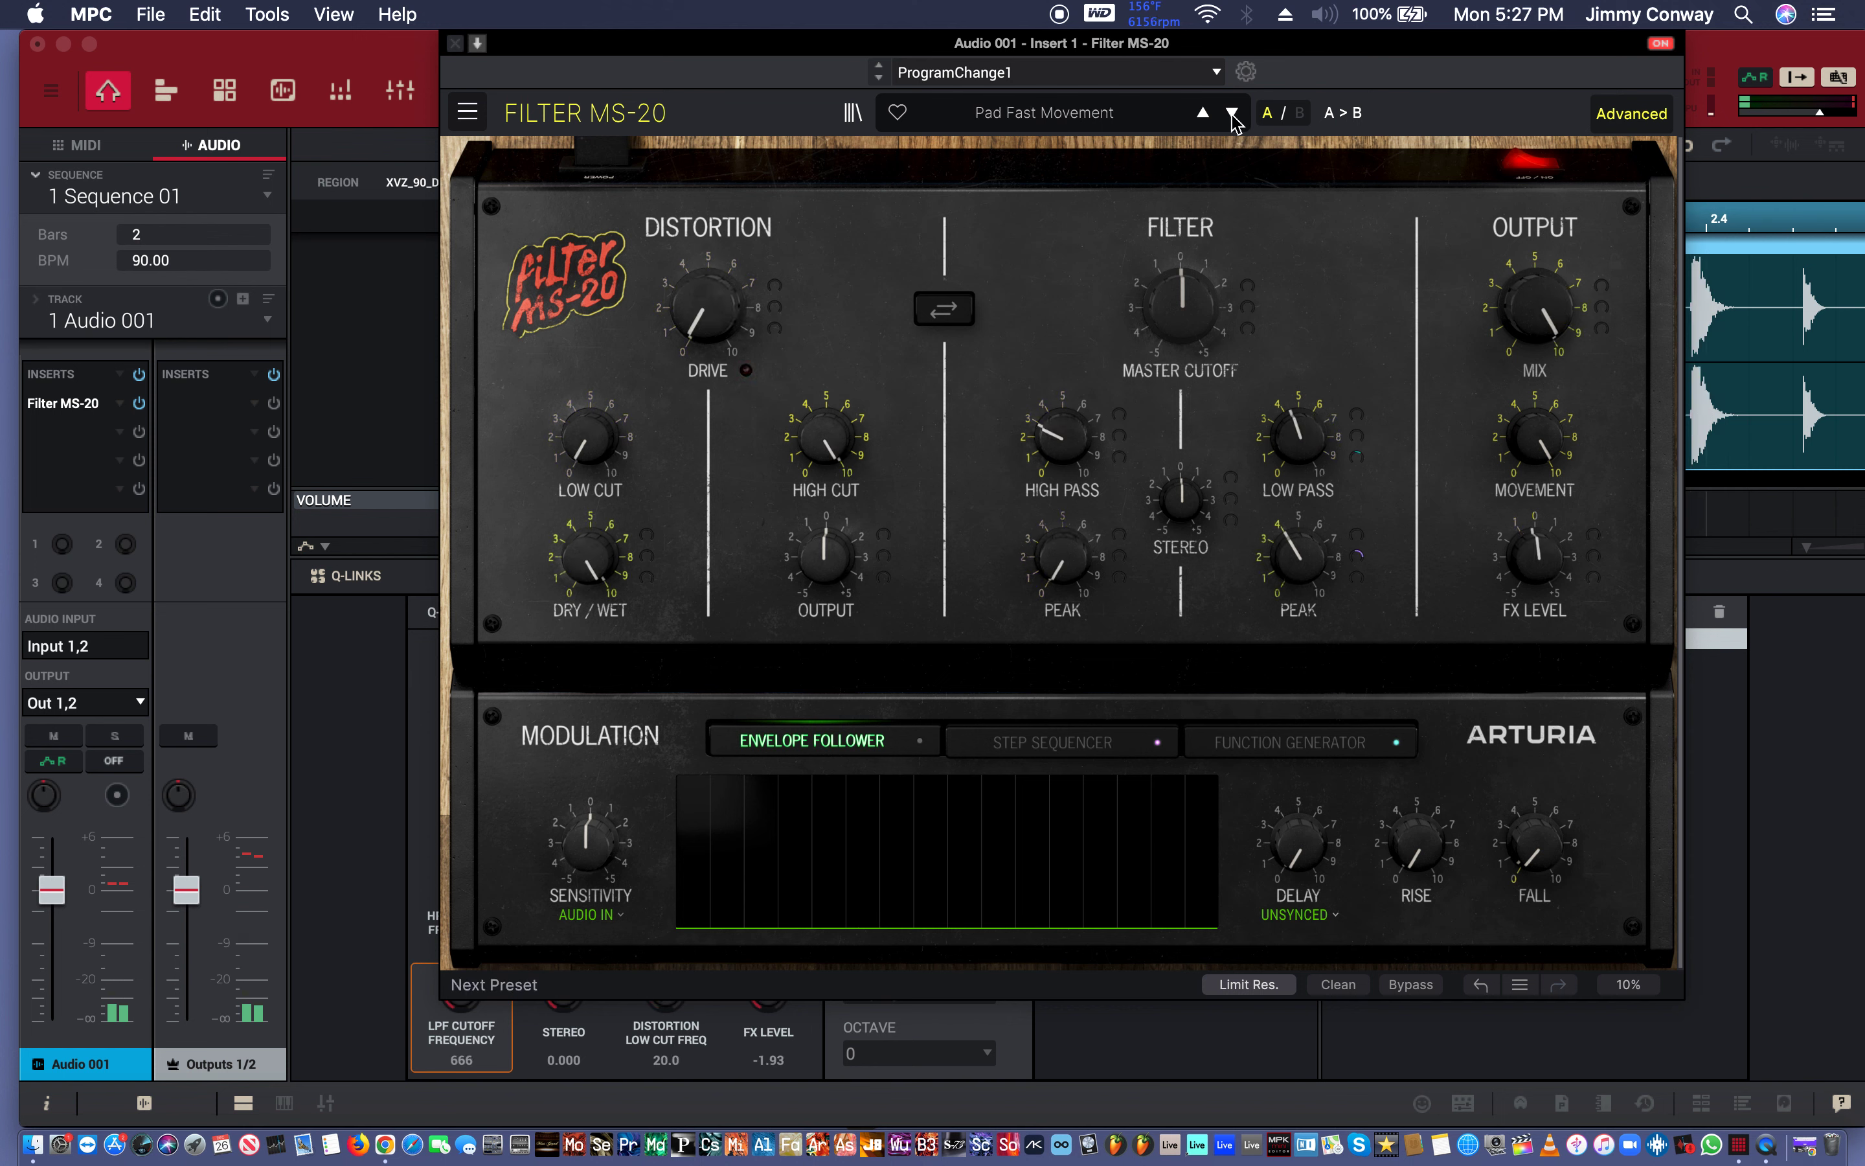
left_click(1233, 114)
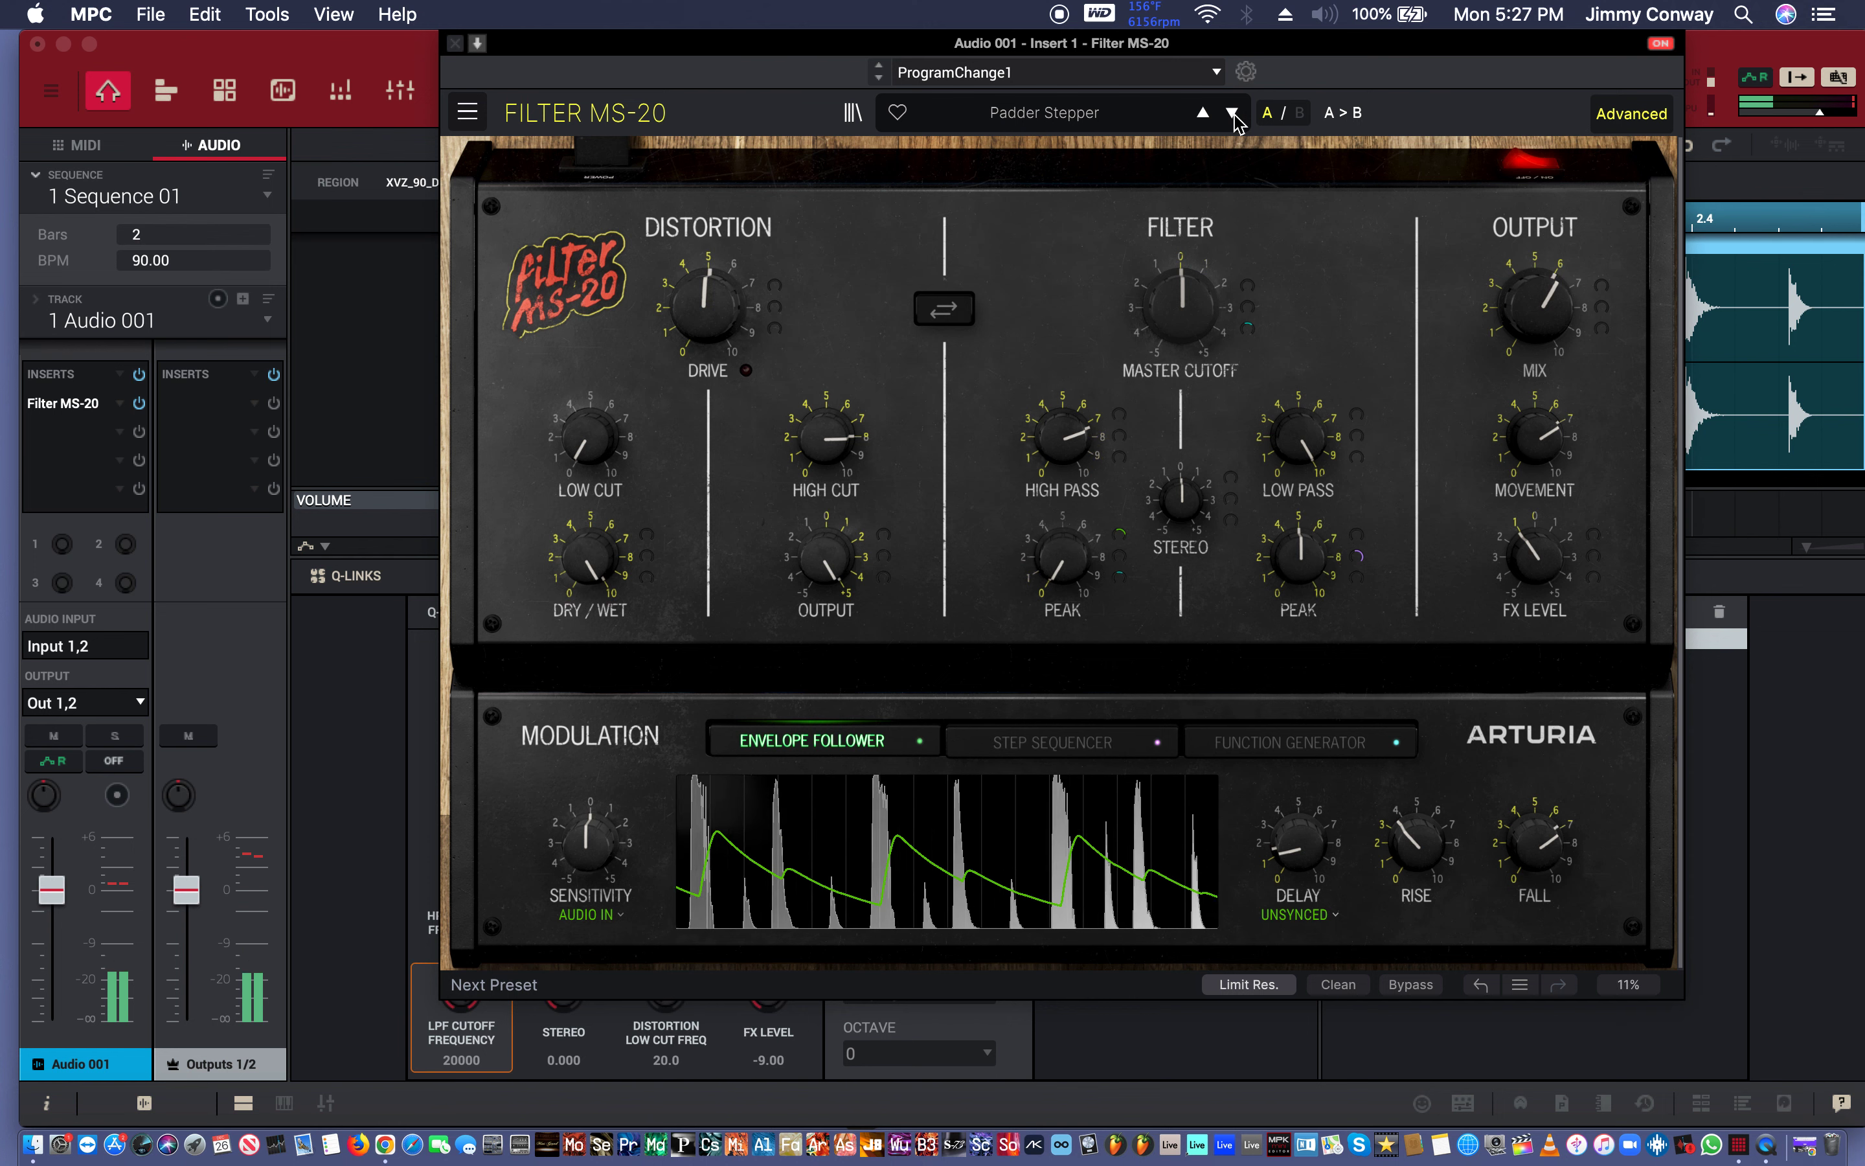
left_click(1233, 114)
left_click(1234, 114)
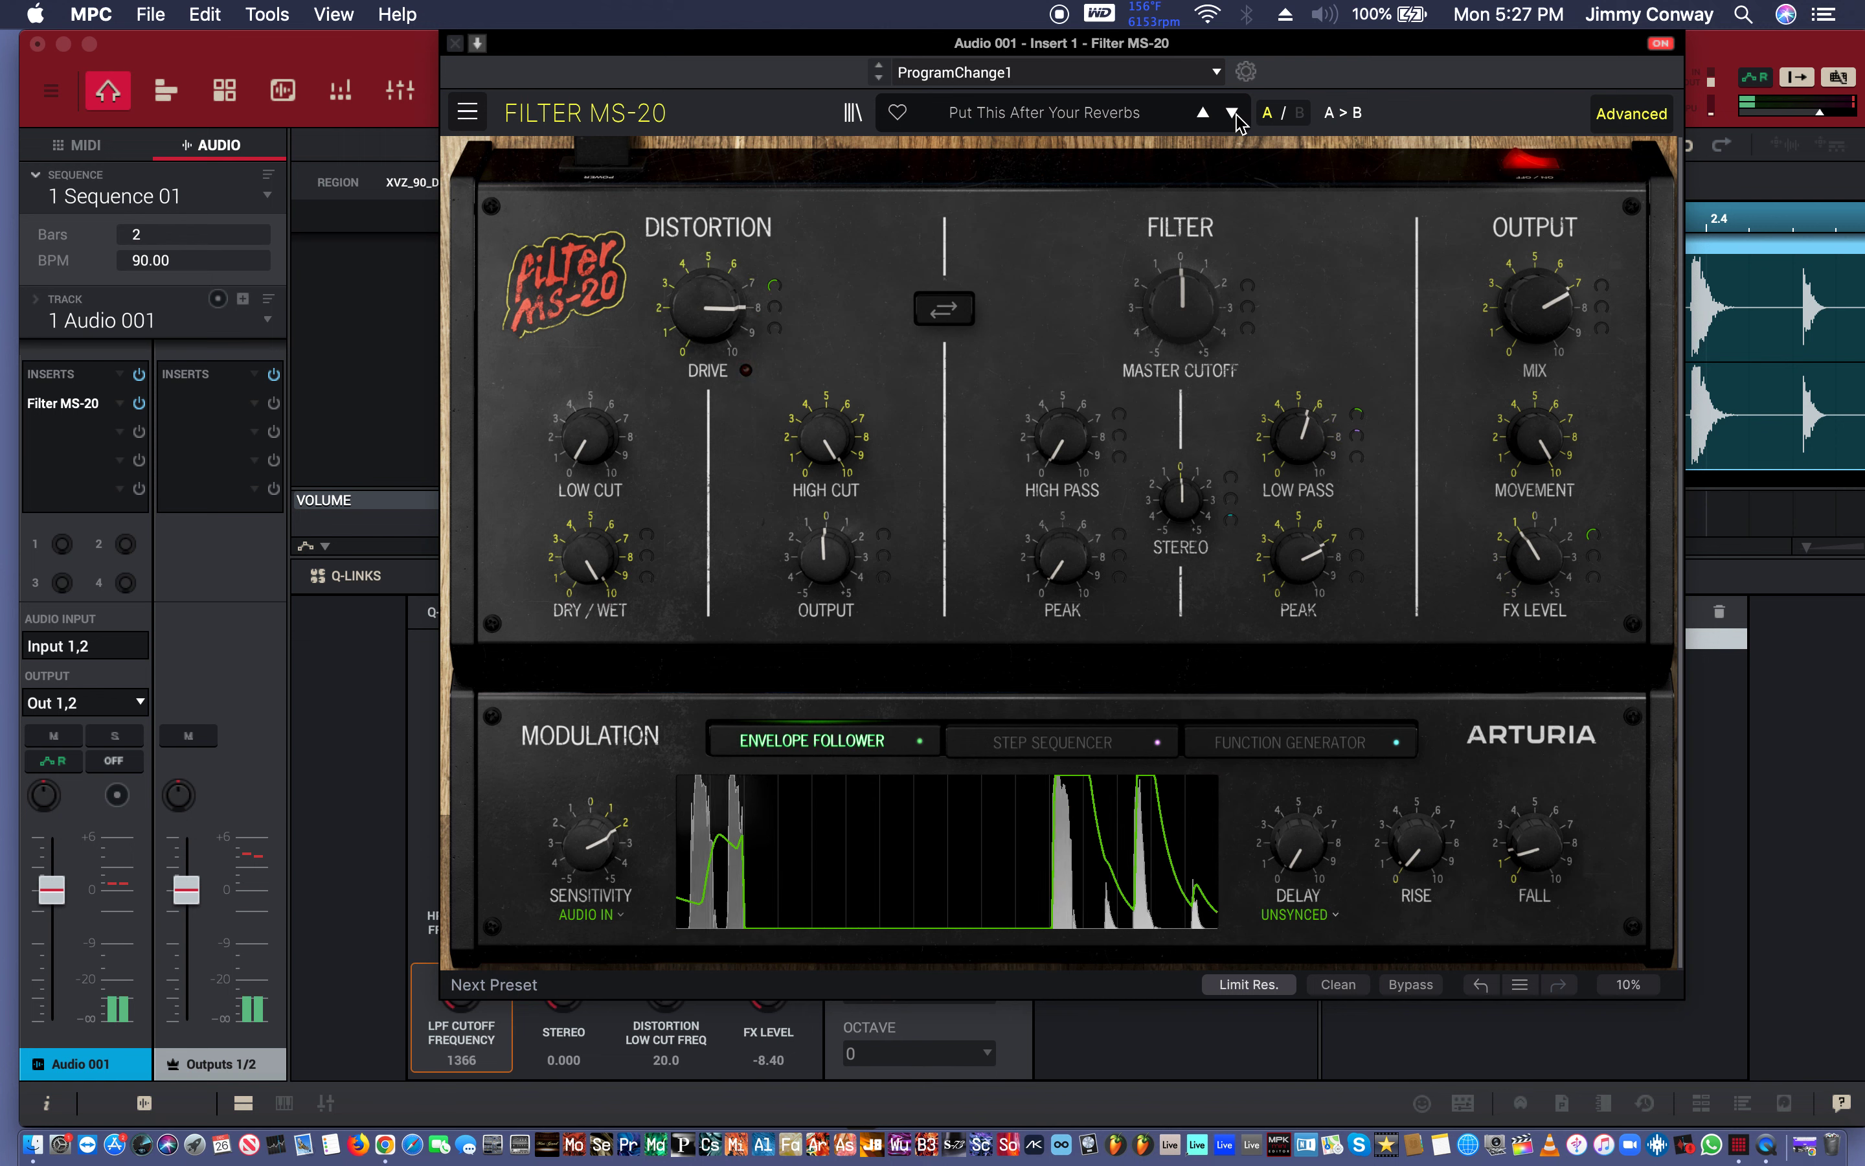
left_click(1233, 114)
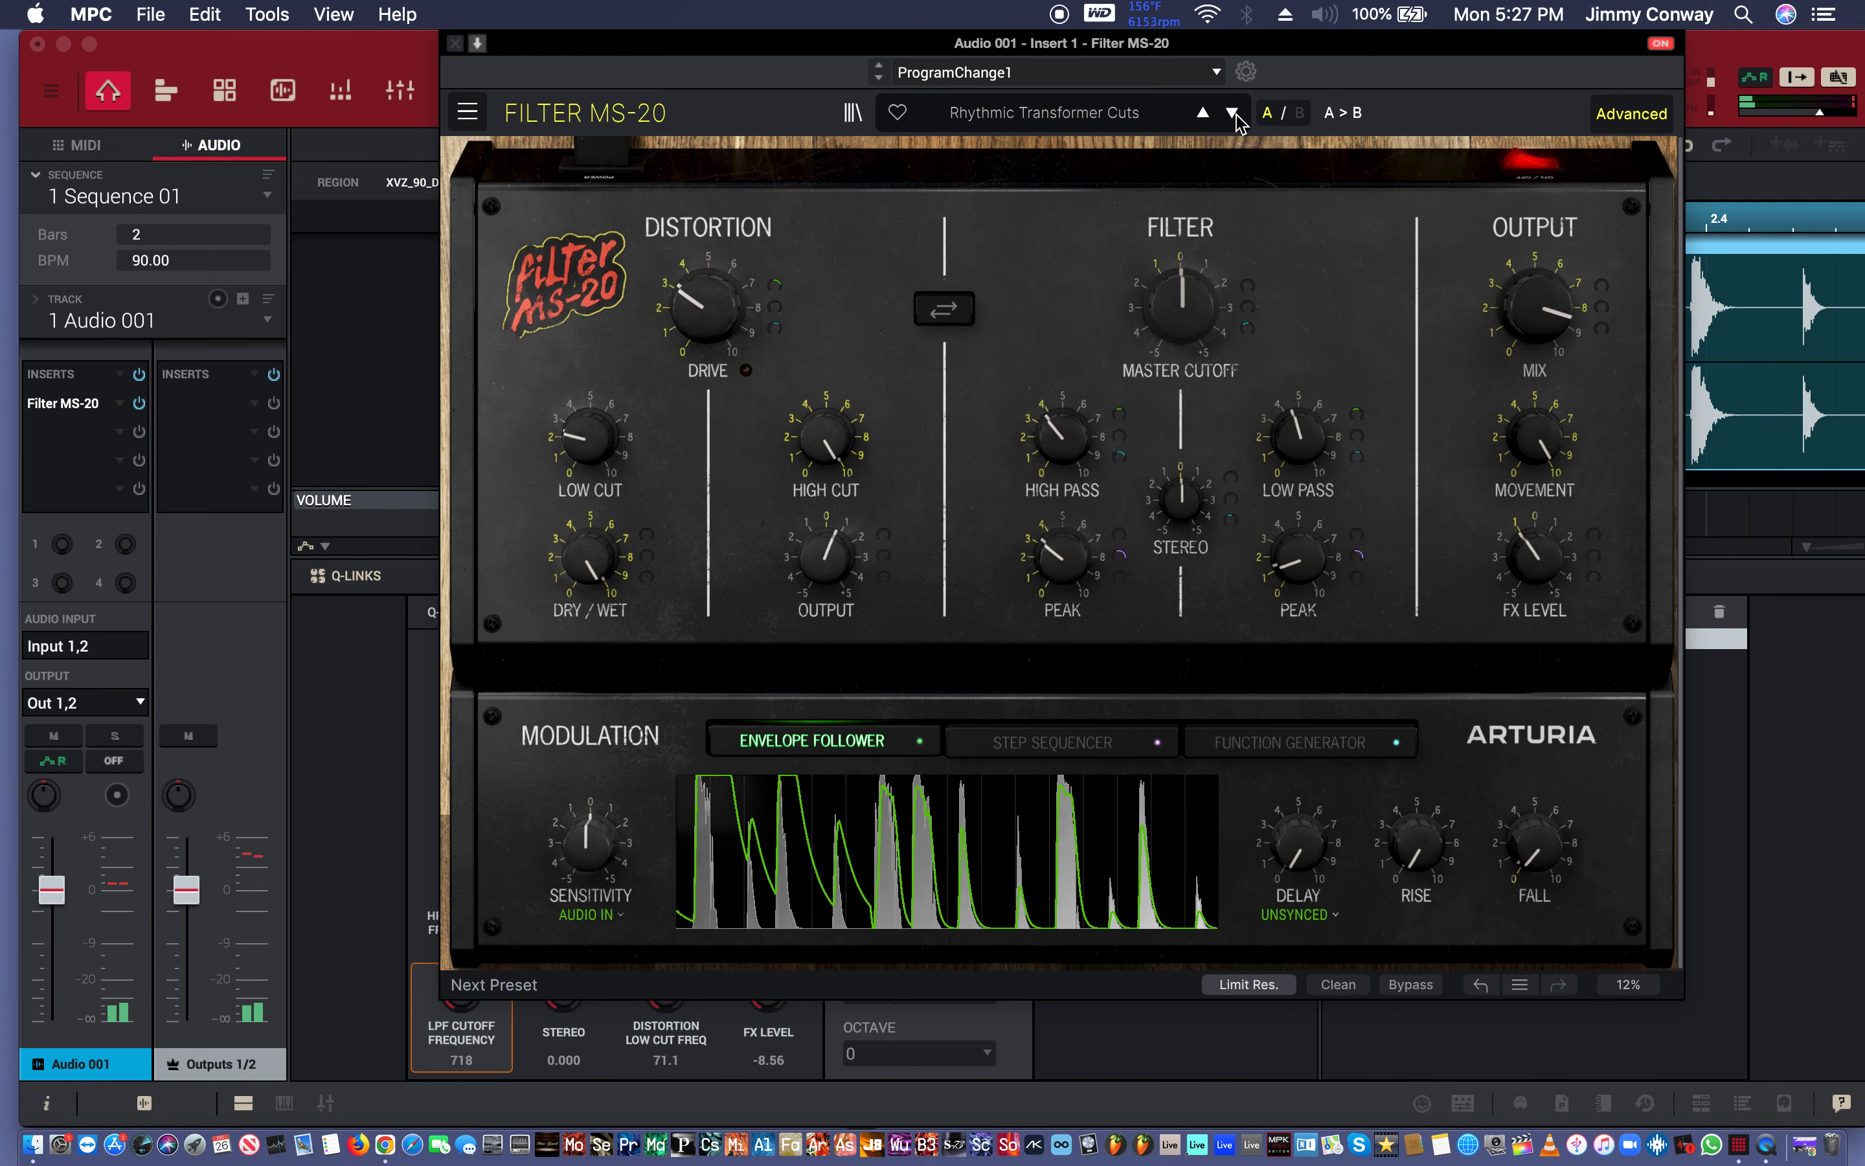
left_click(1234, 114)
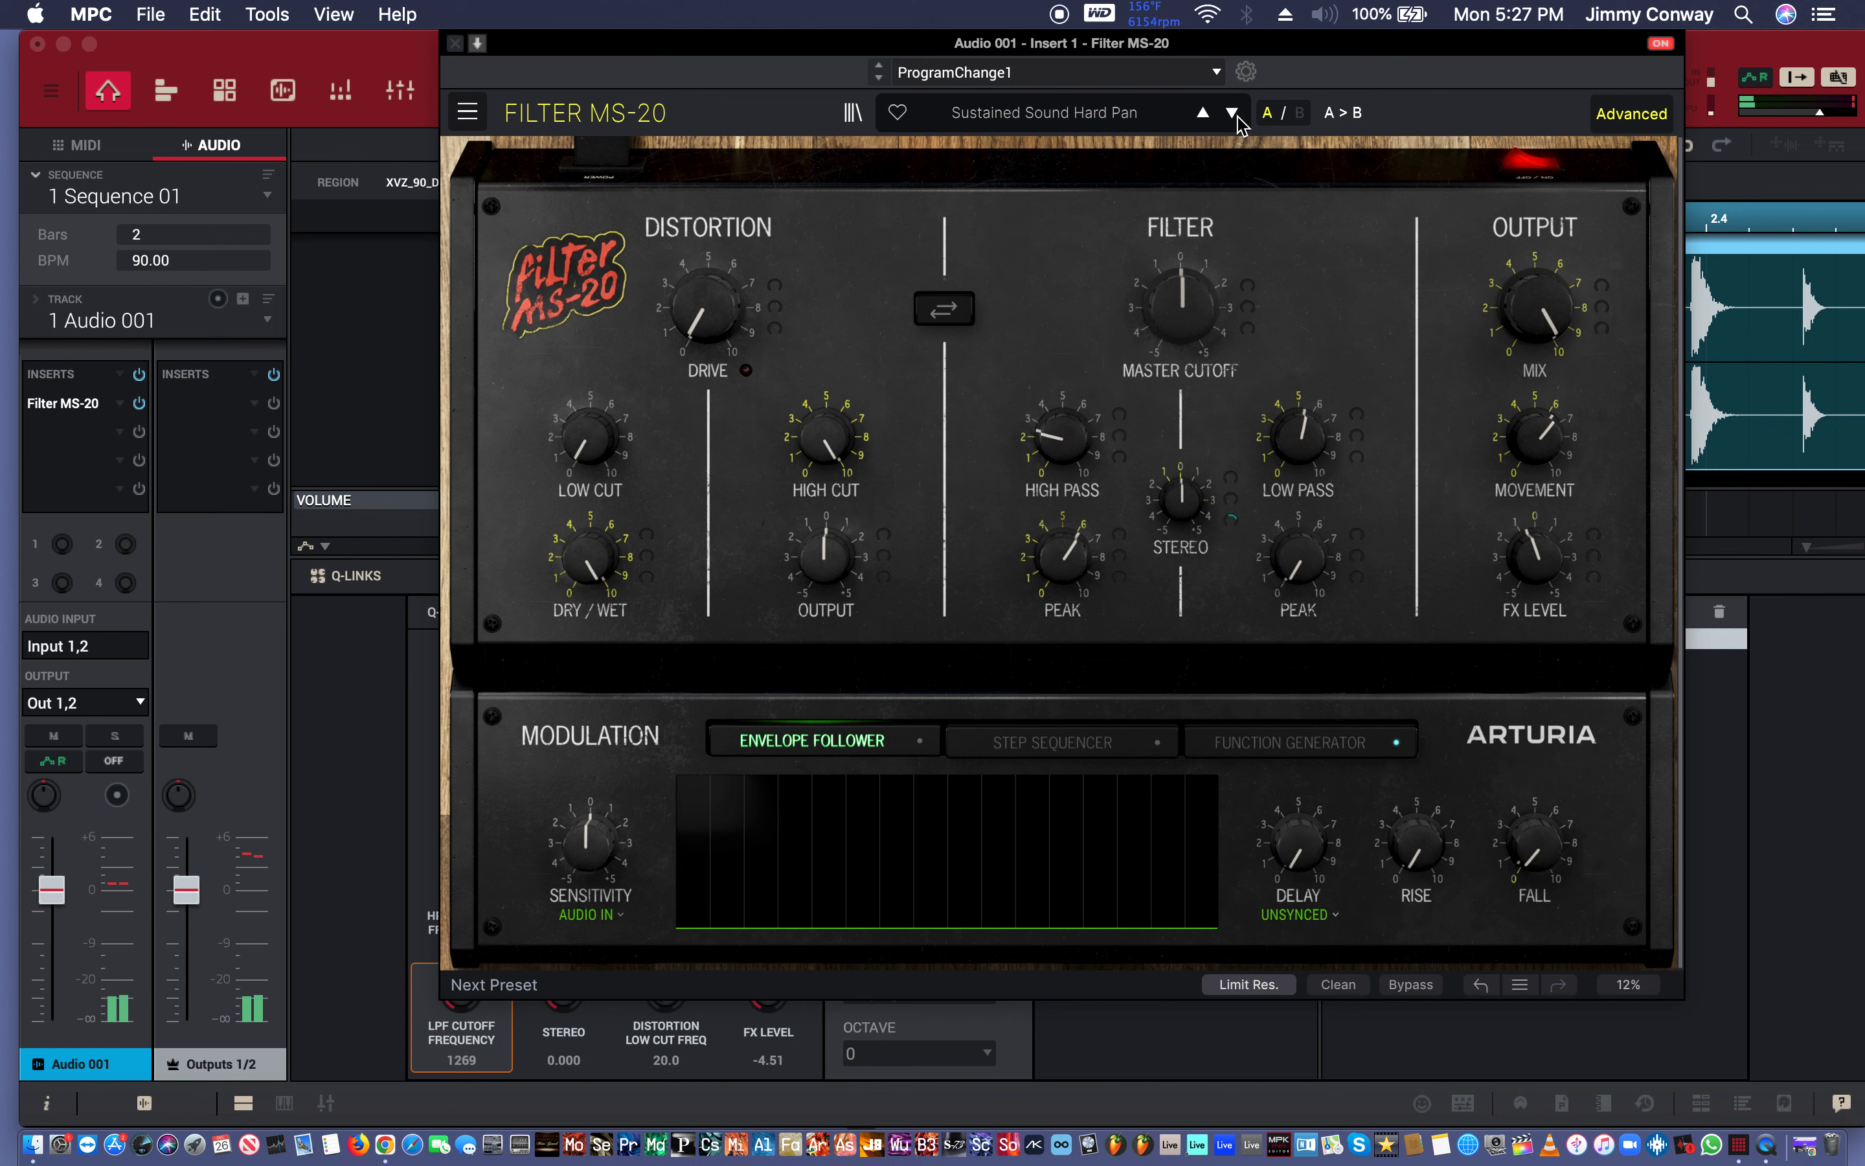
left_click(1234, 116)
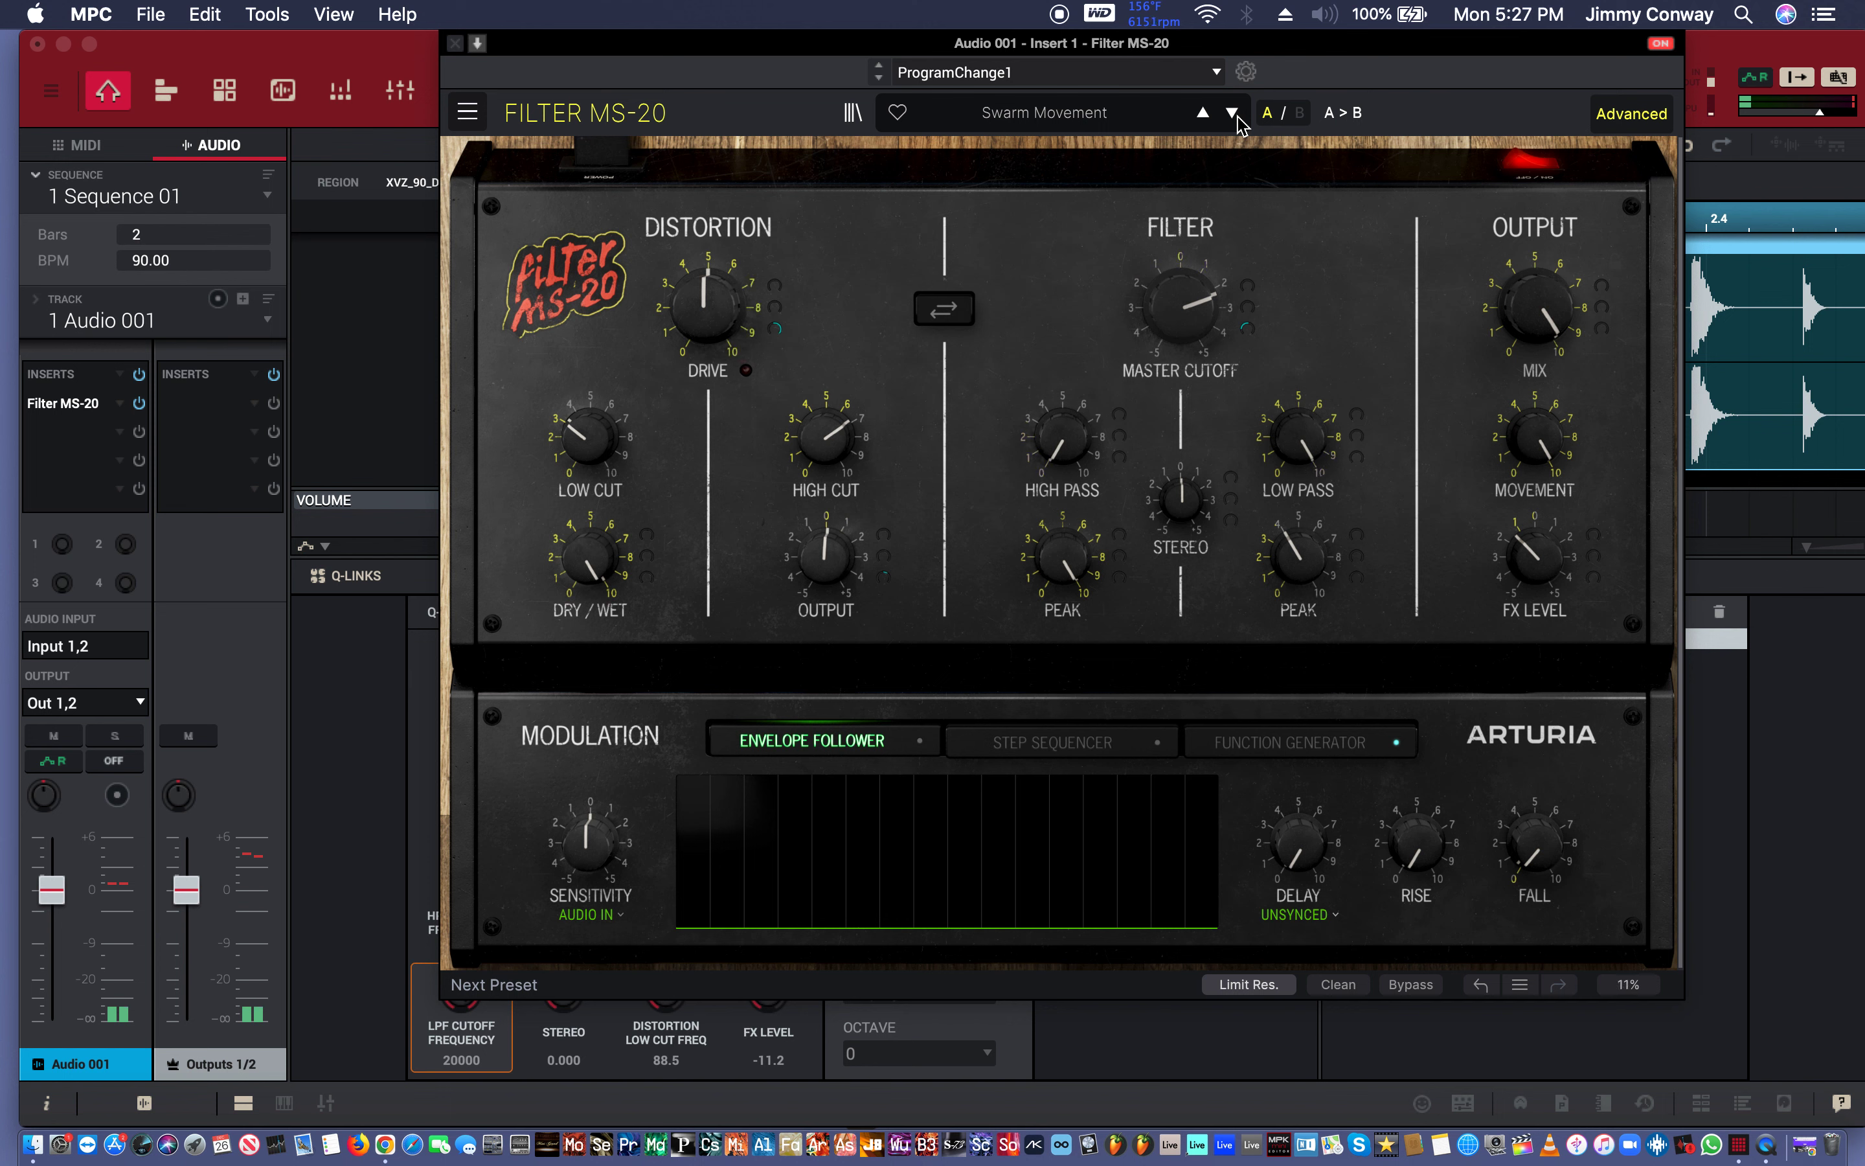
left_click(1233, 116)
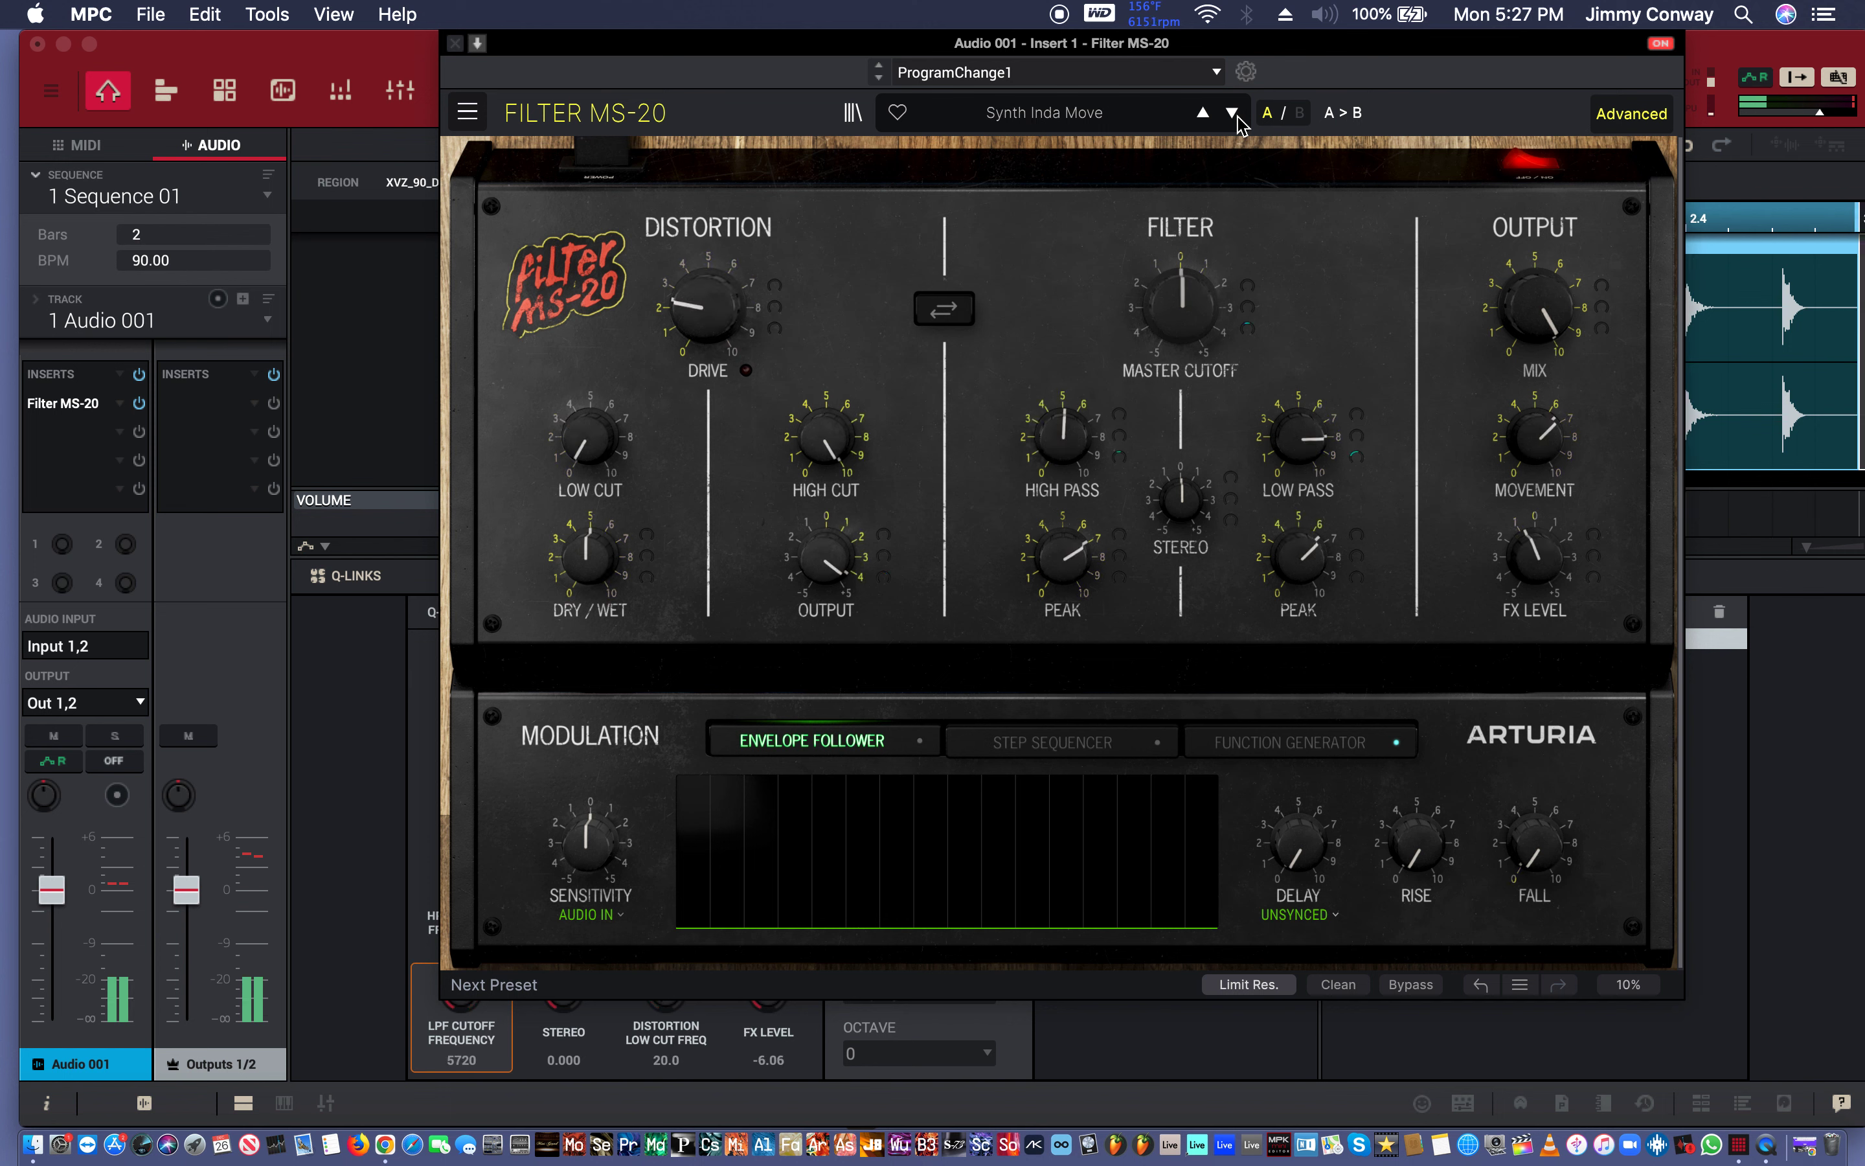
left_click(1232, 112)
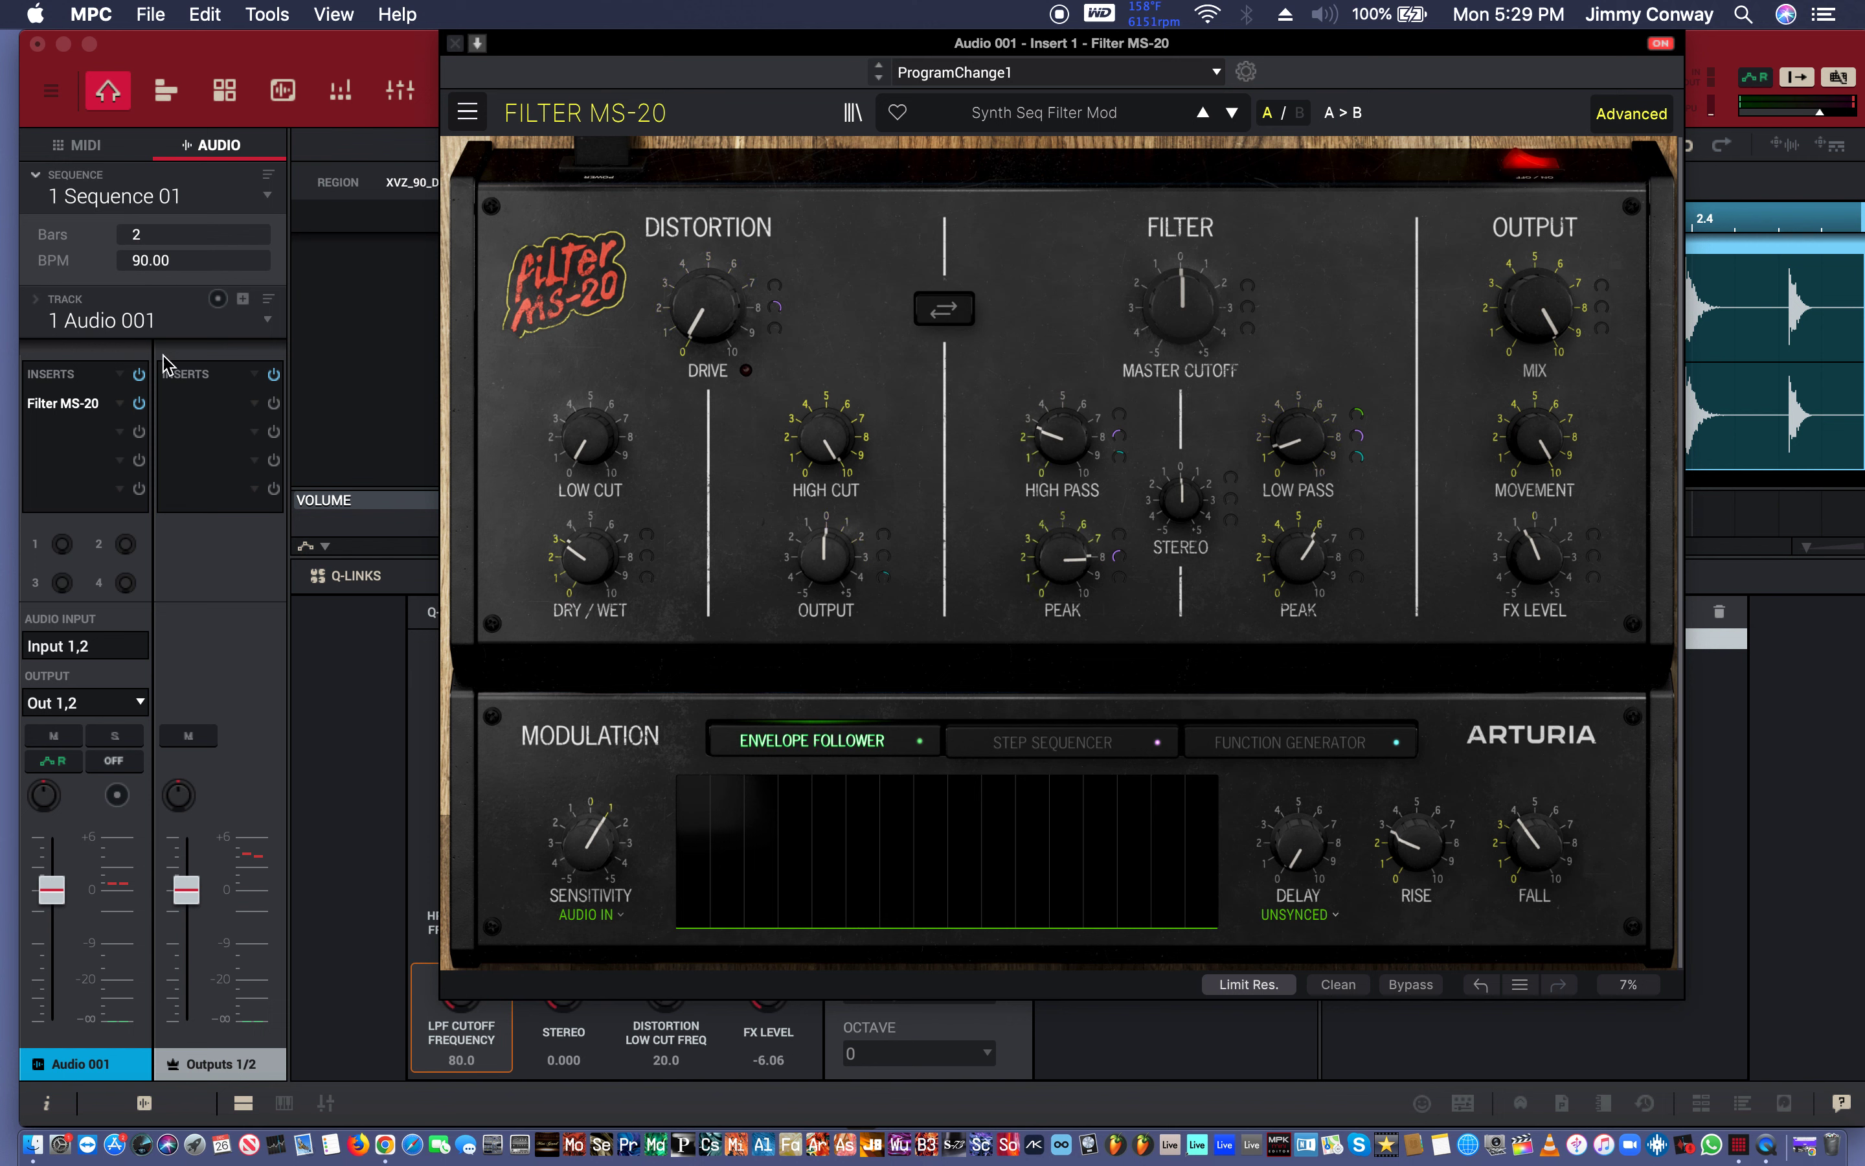
Load the AudioThing Valves VST plug-in into the first insert slot of the Outputs 1/2 channel.
left_click(262, 404)
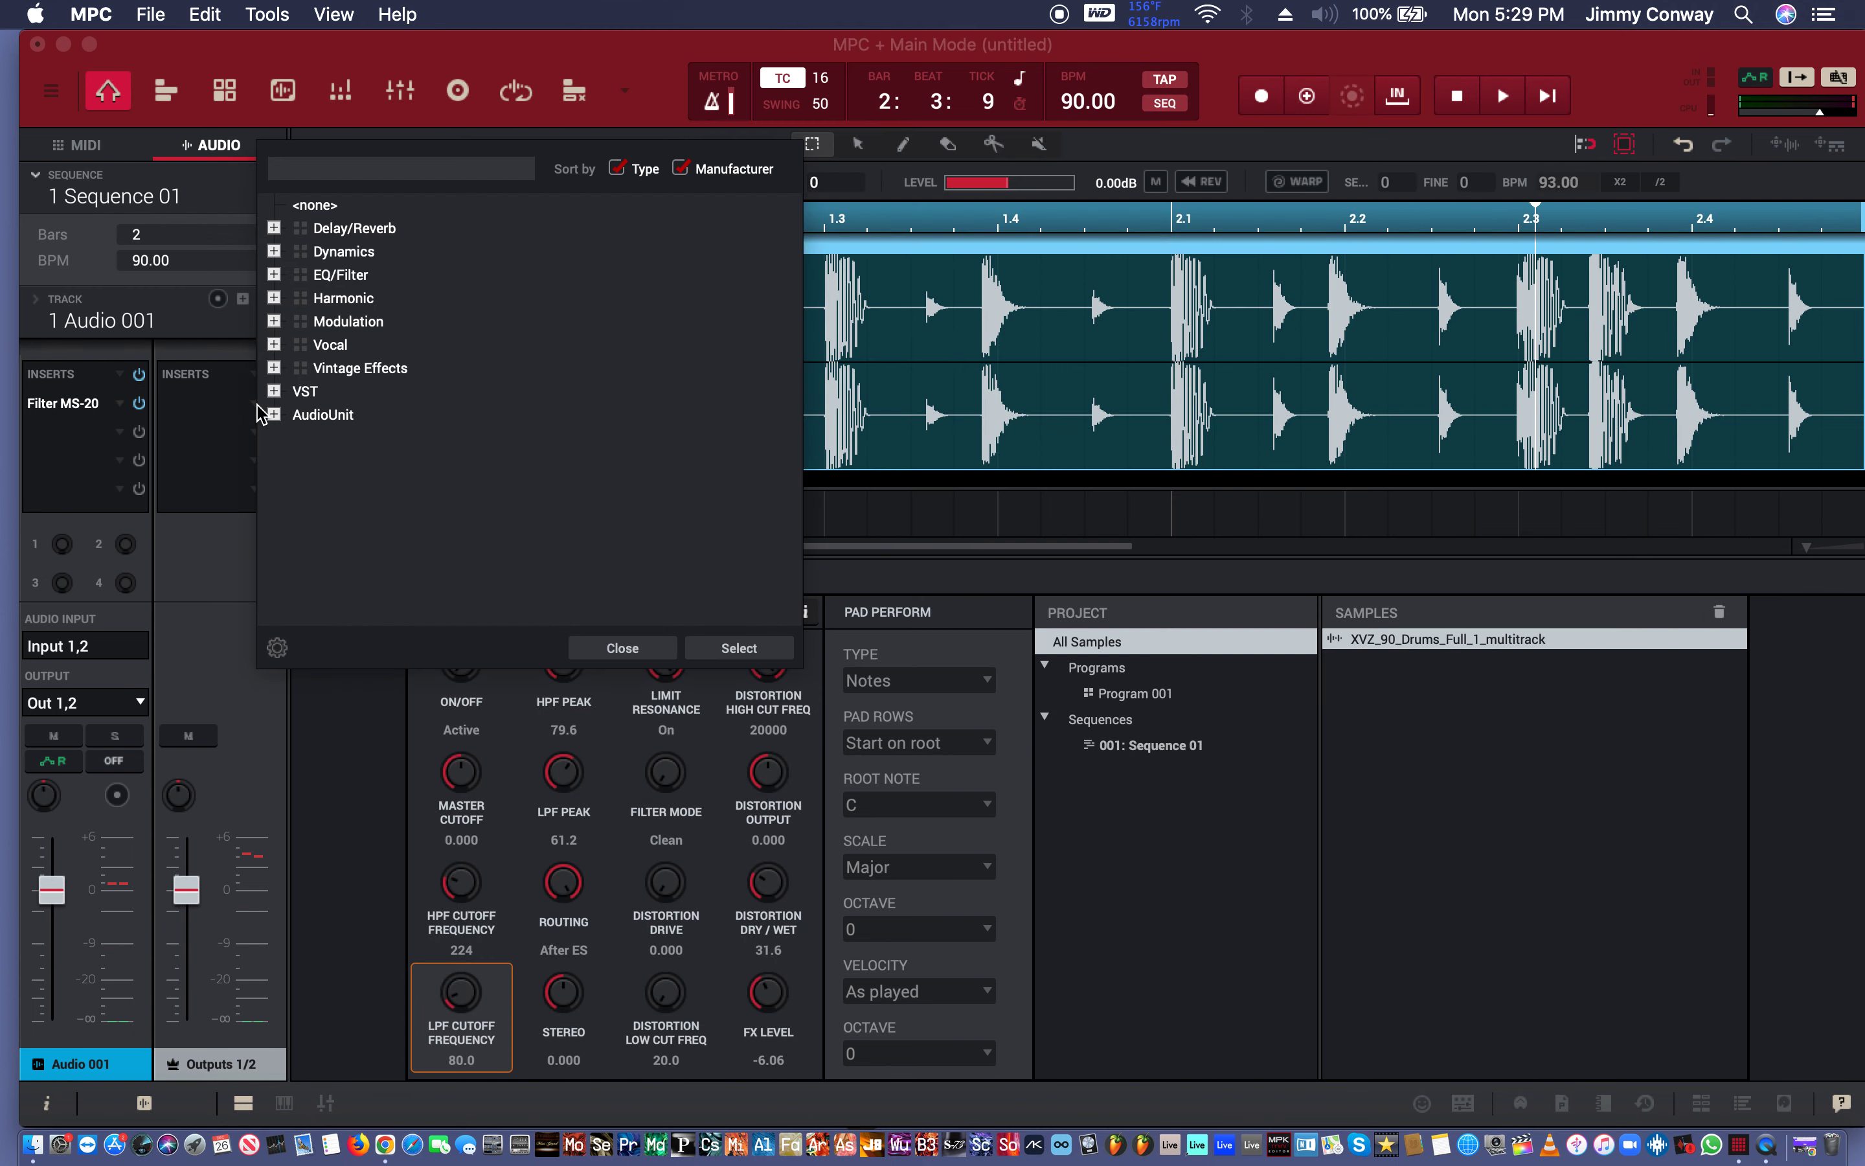
left_click(274, 391)
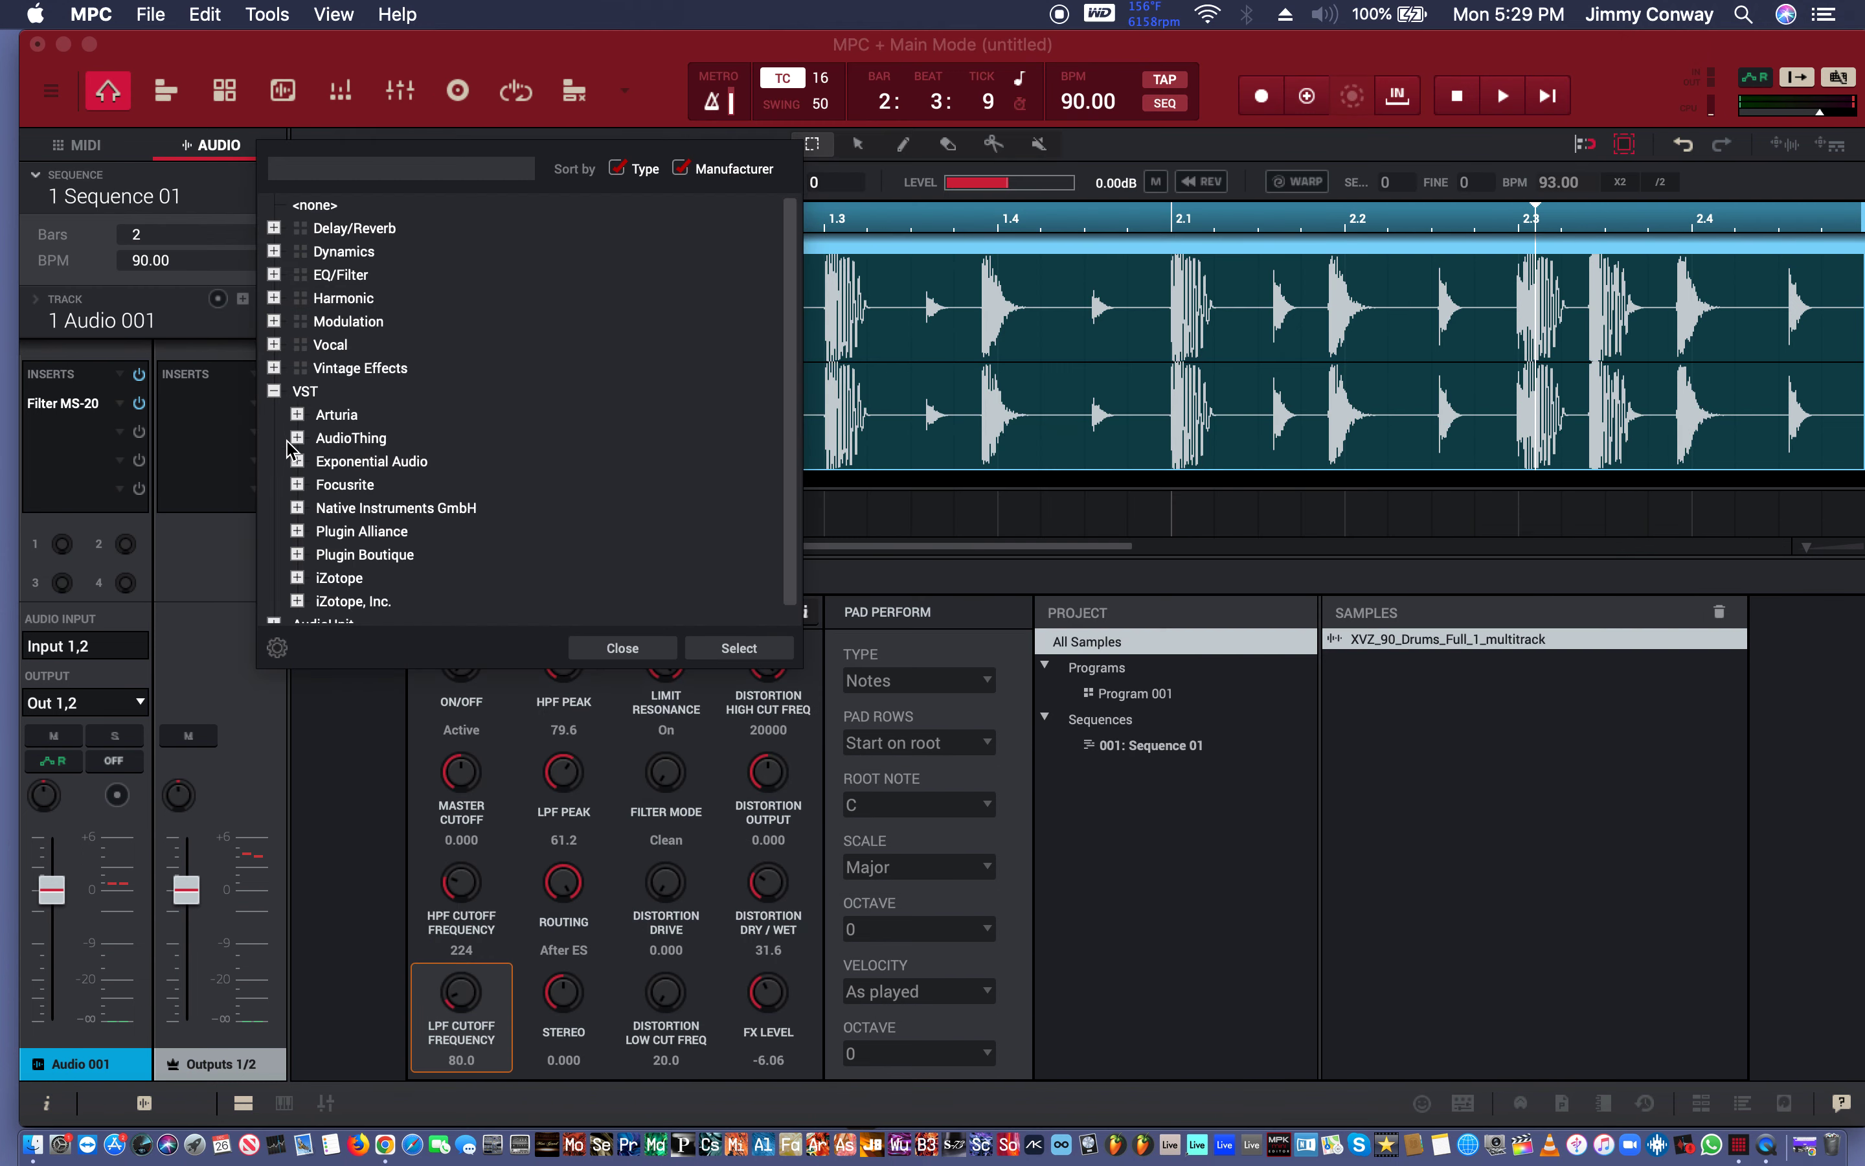
left_click(297, 416)
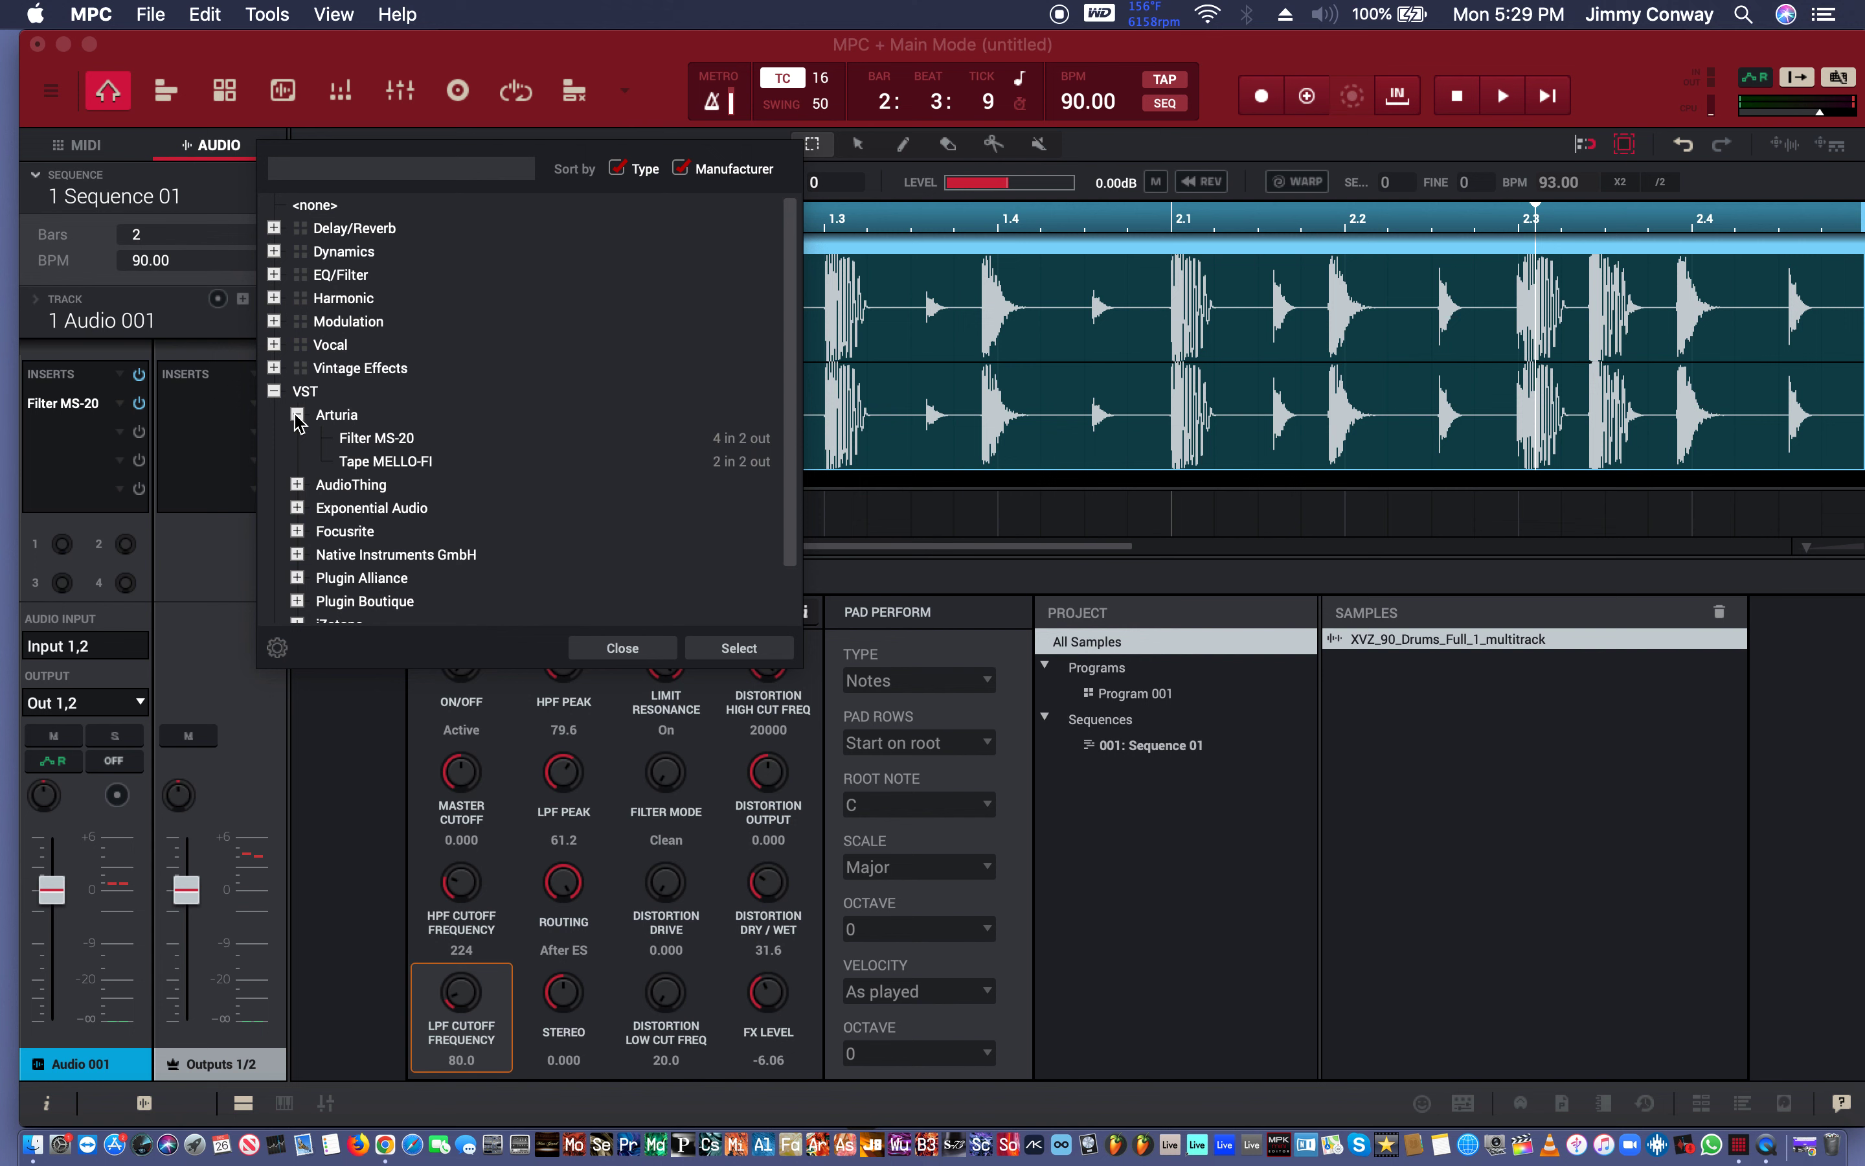
left_click(297, 416)
left_click(297, 437)
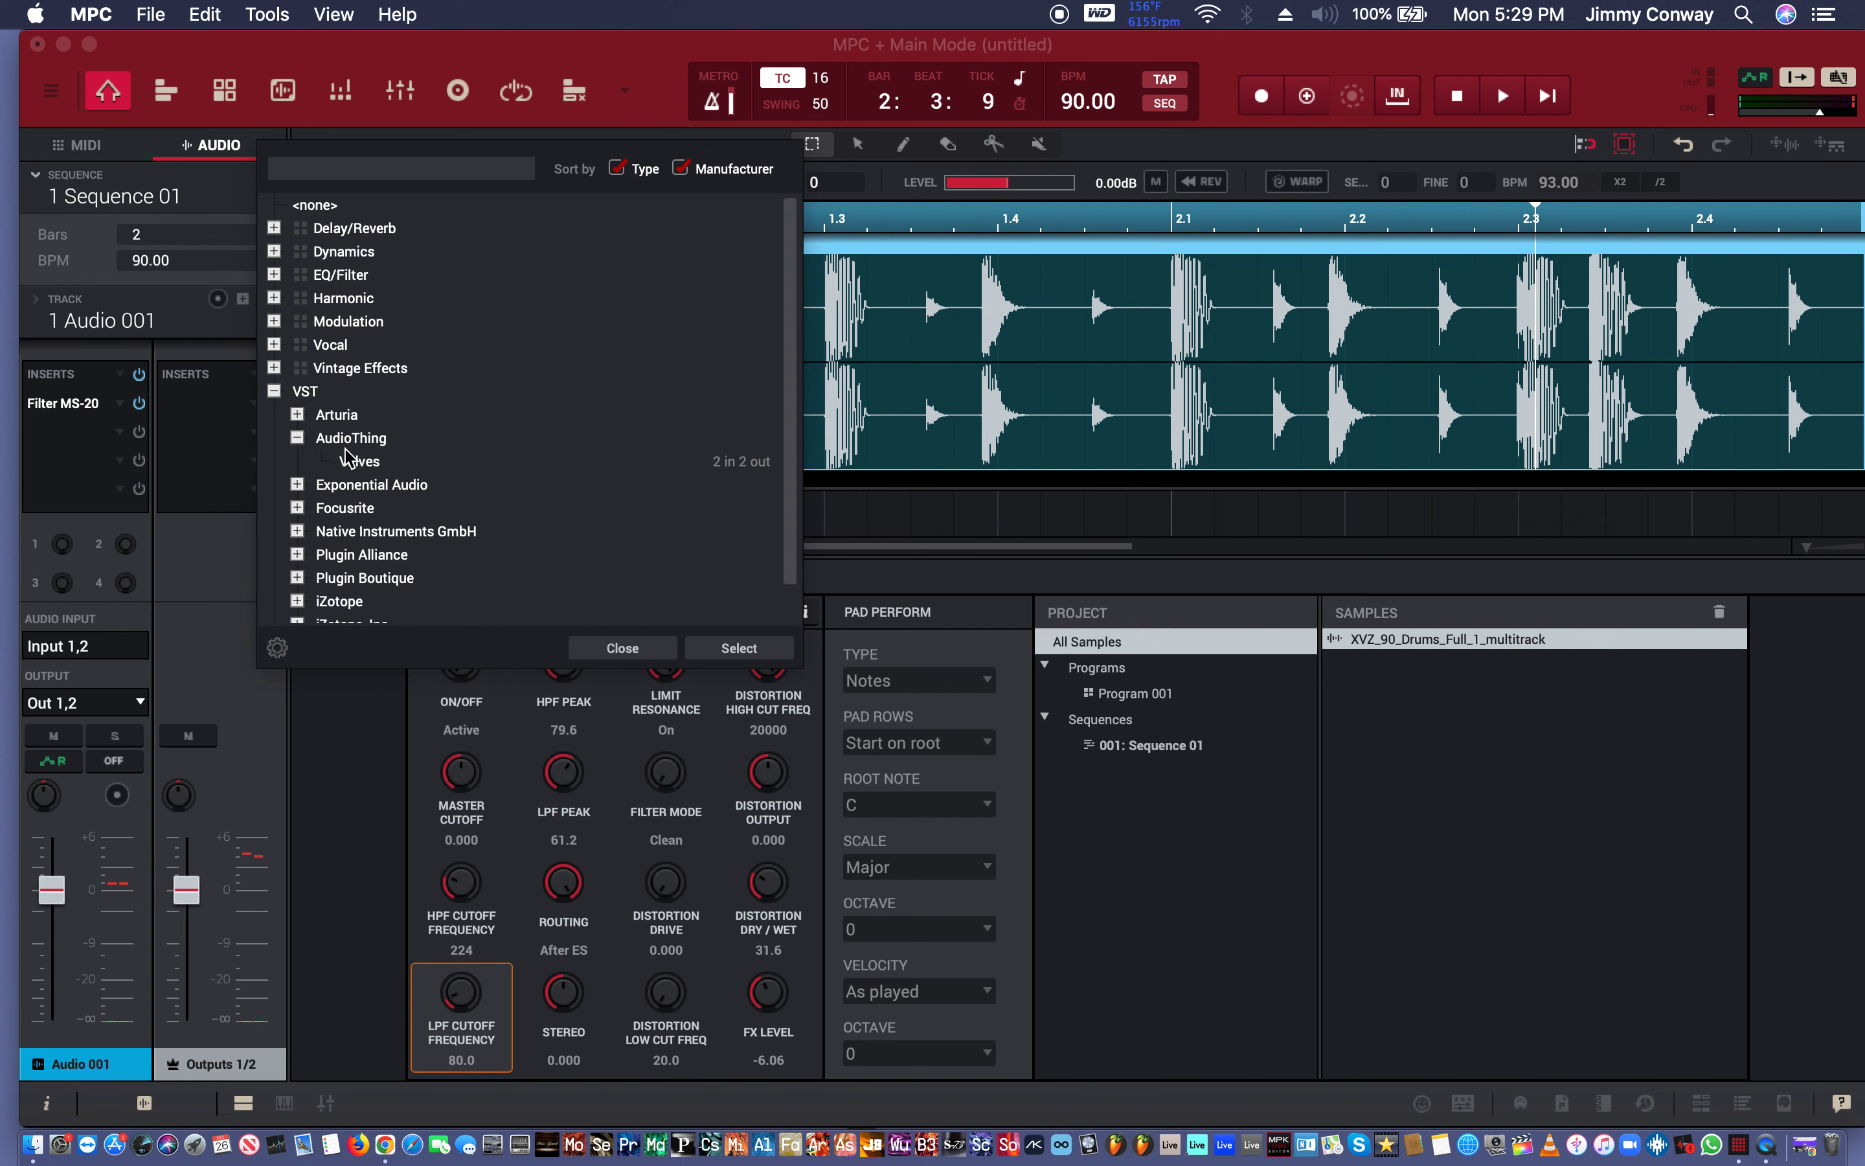
left_click(354, 461)
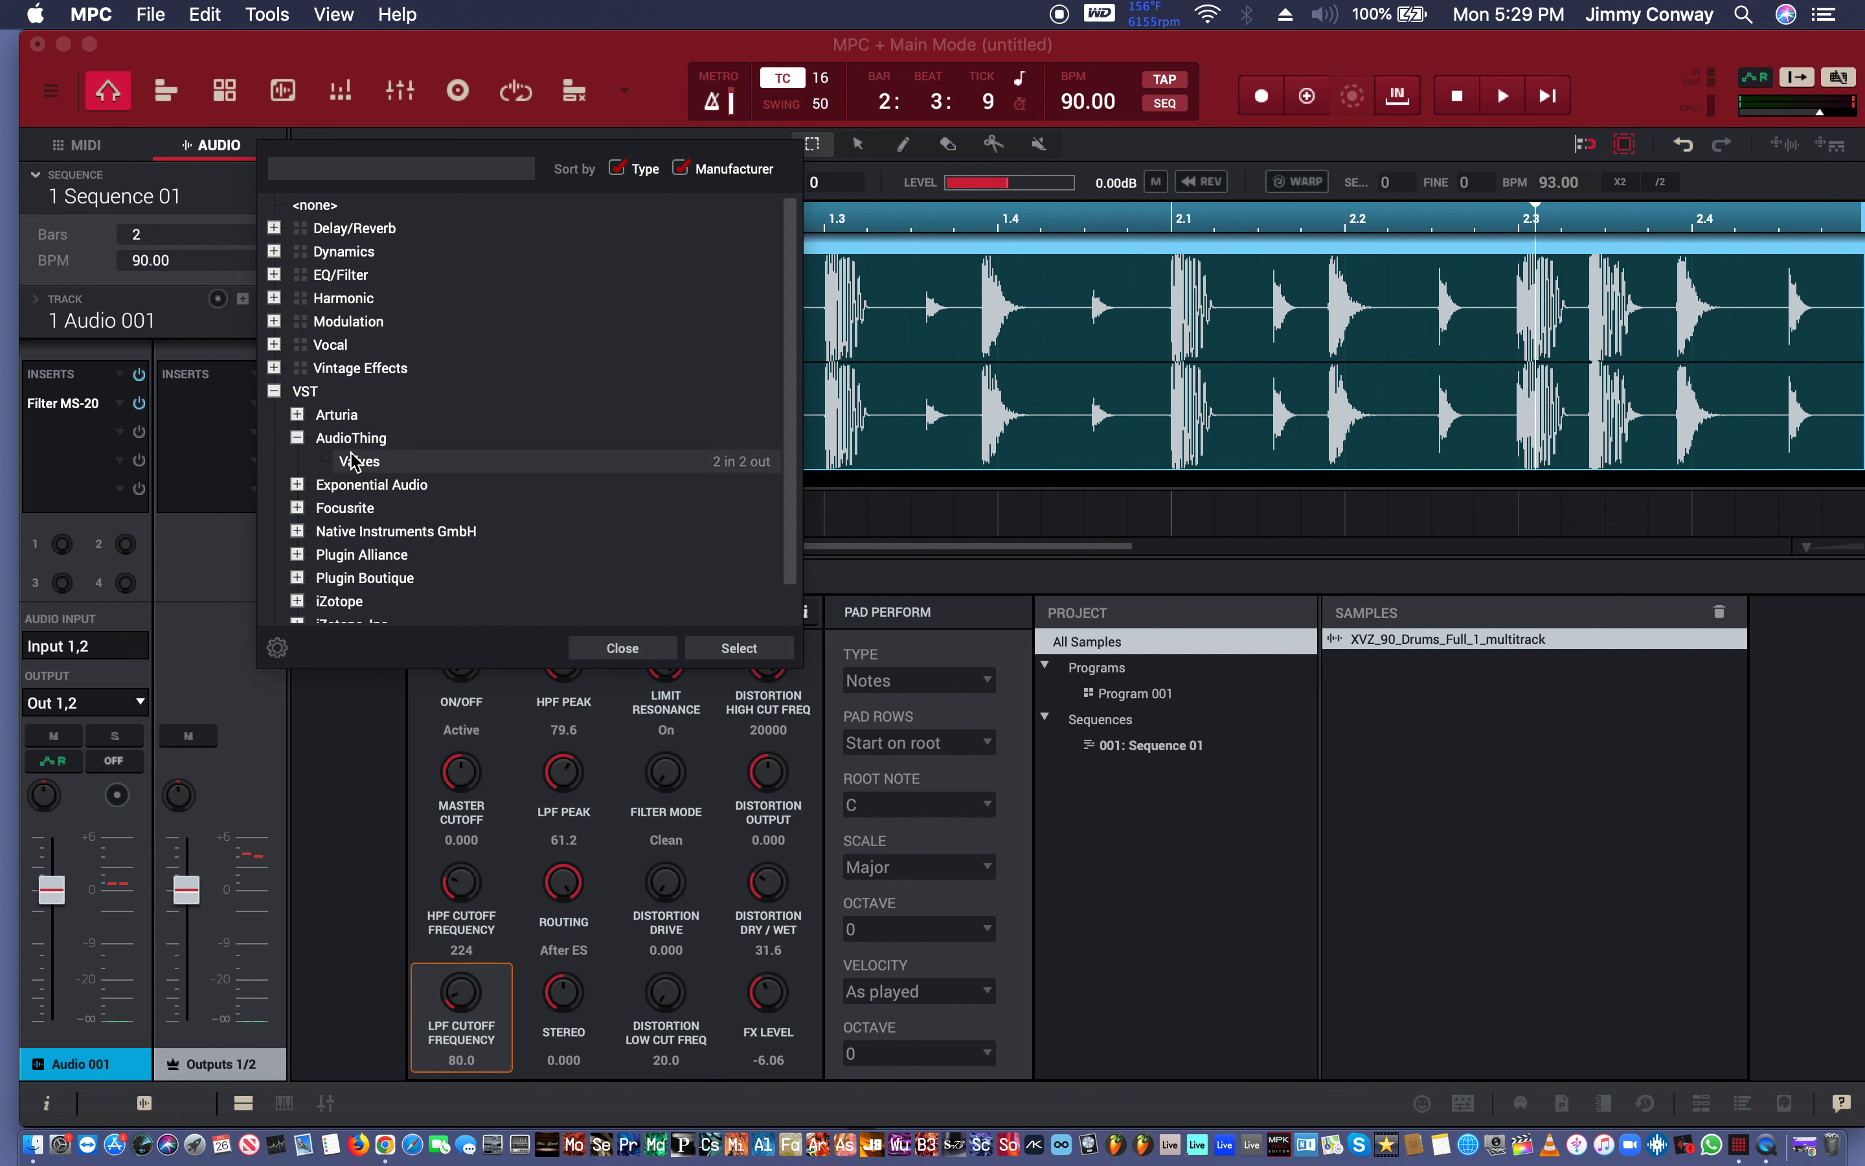
double_click(355, 462)
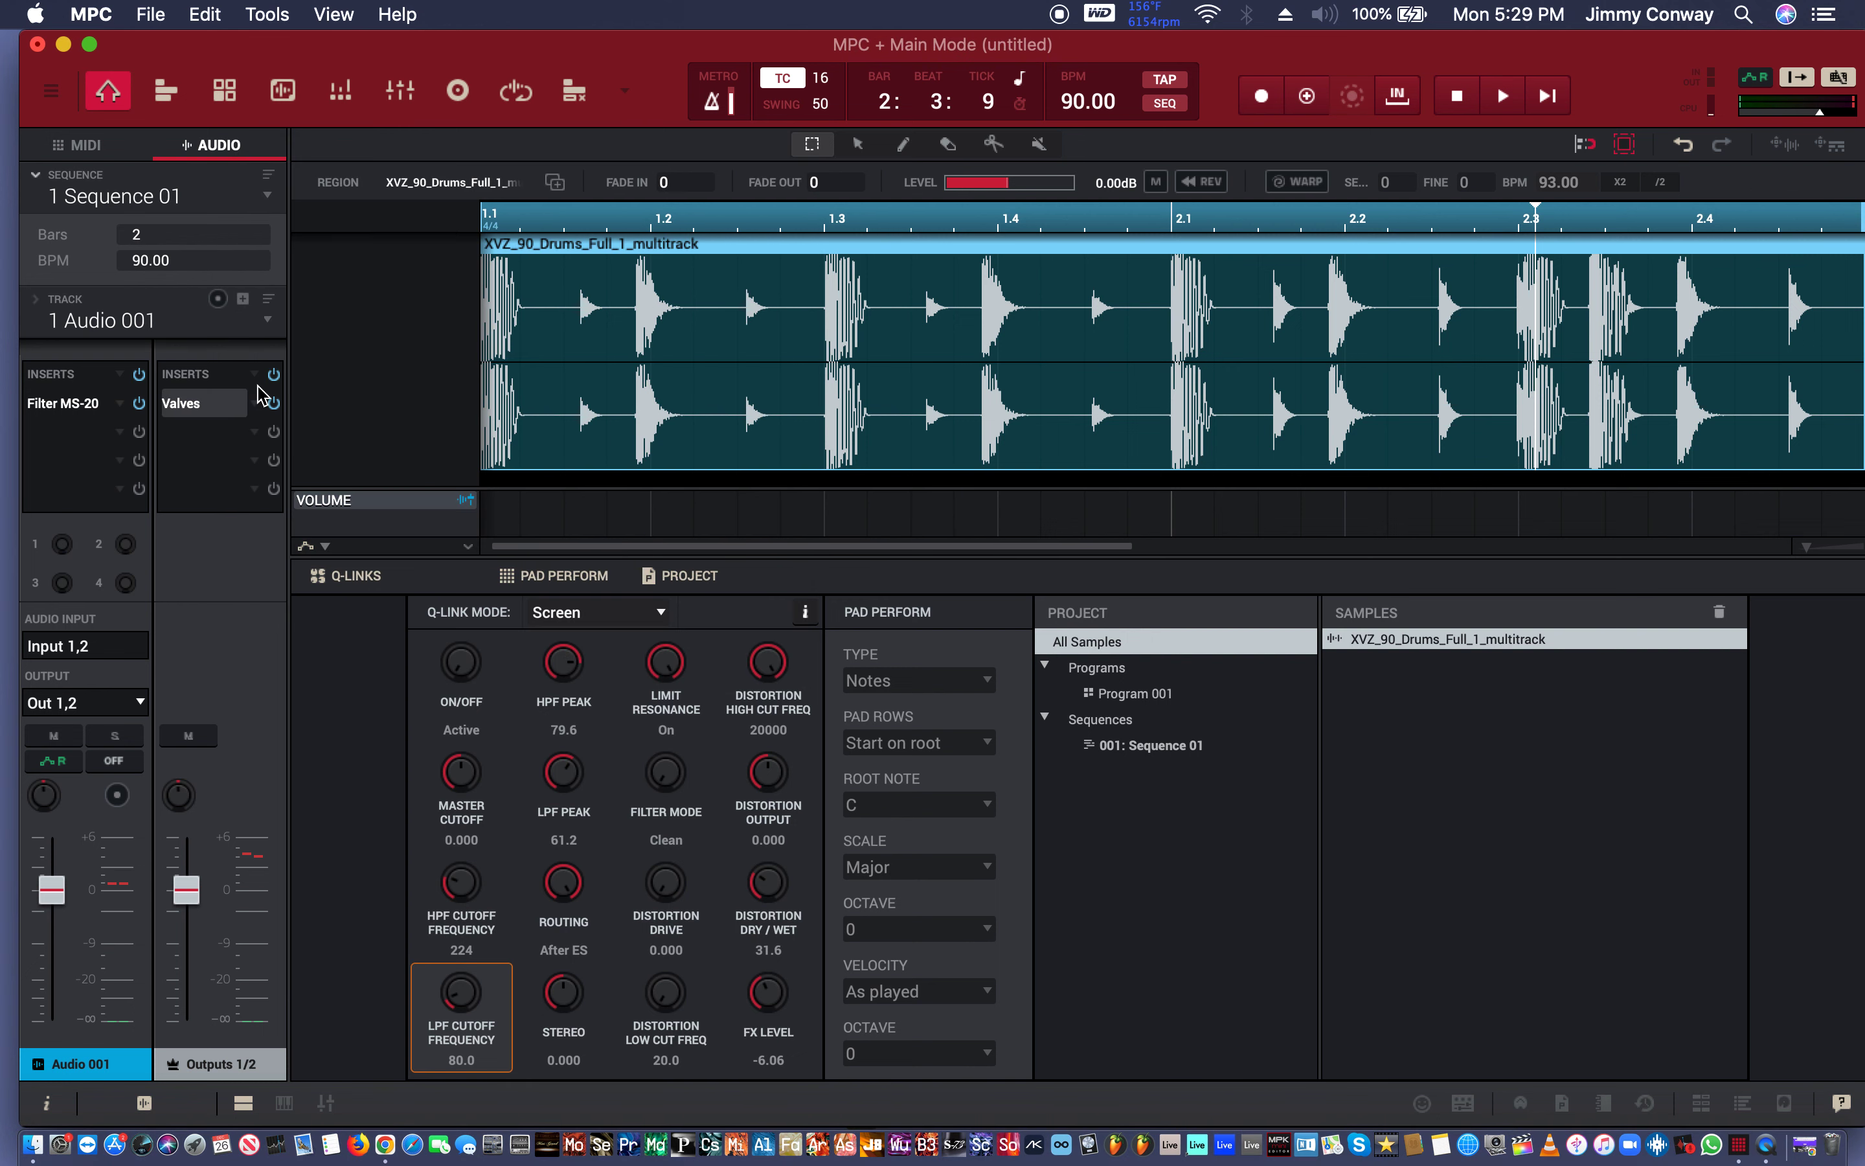
Open the Valves insert on Outputs 1/2 to view its controls, then close the plug-in window.
left_click(193, 409)
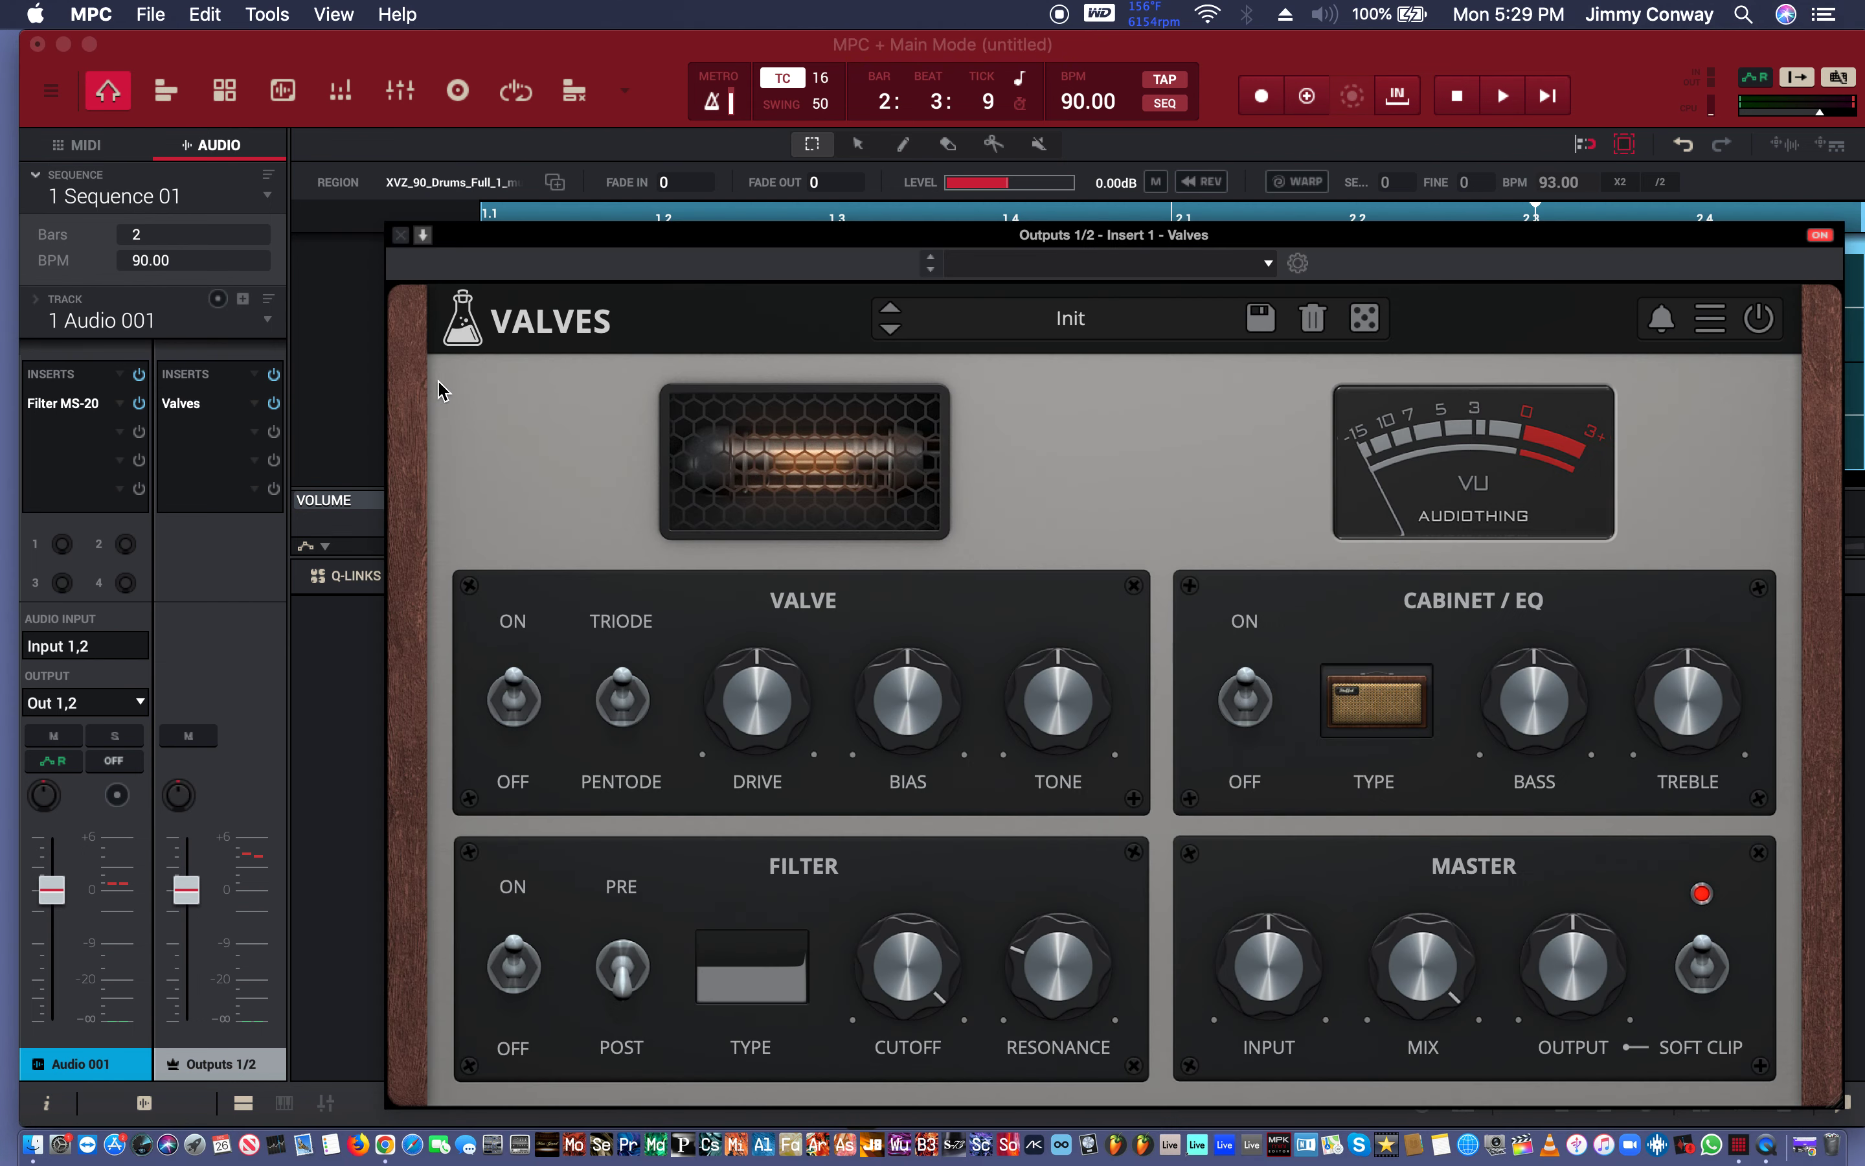
left_click_drag(544, 235, 455, 76)
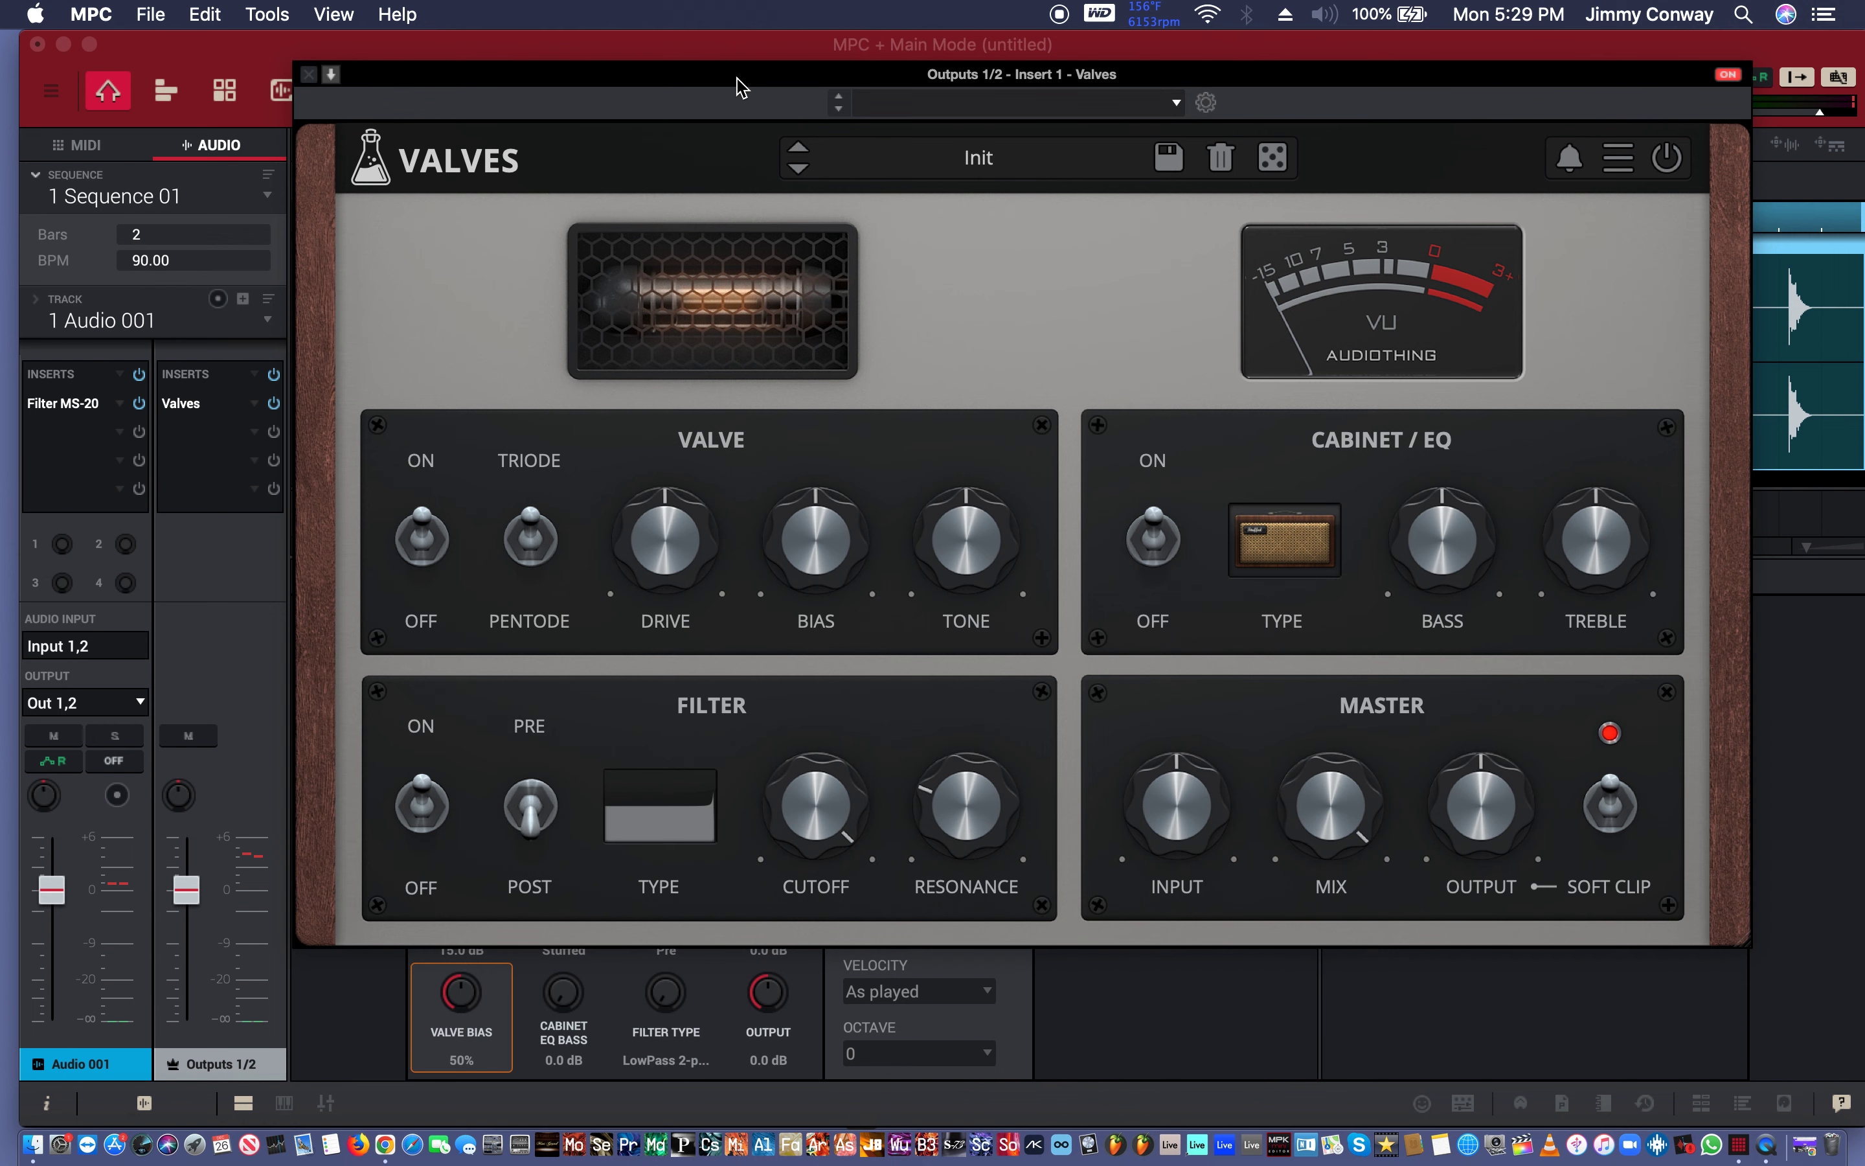
left_click(308, 74)
left_click(308, 74)
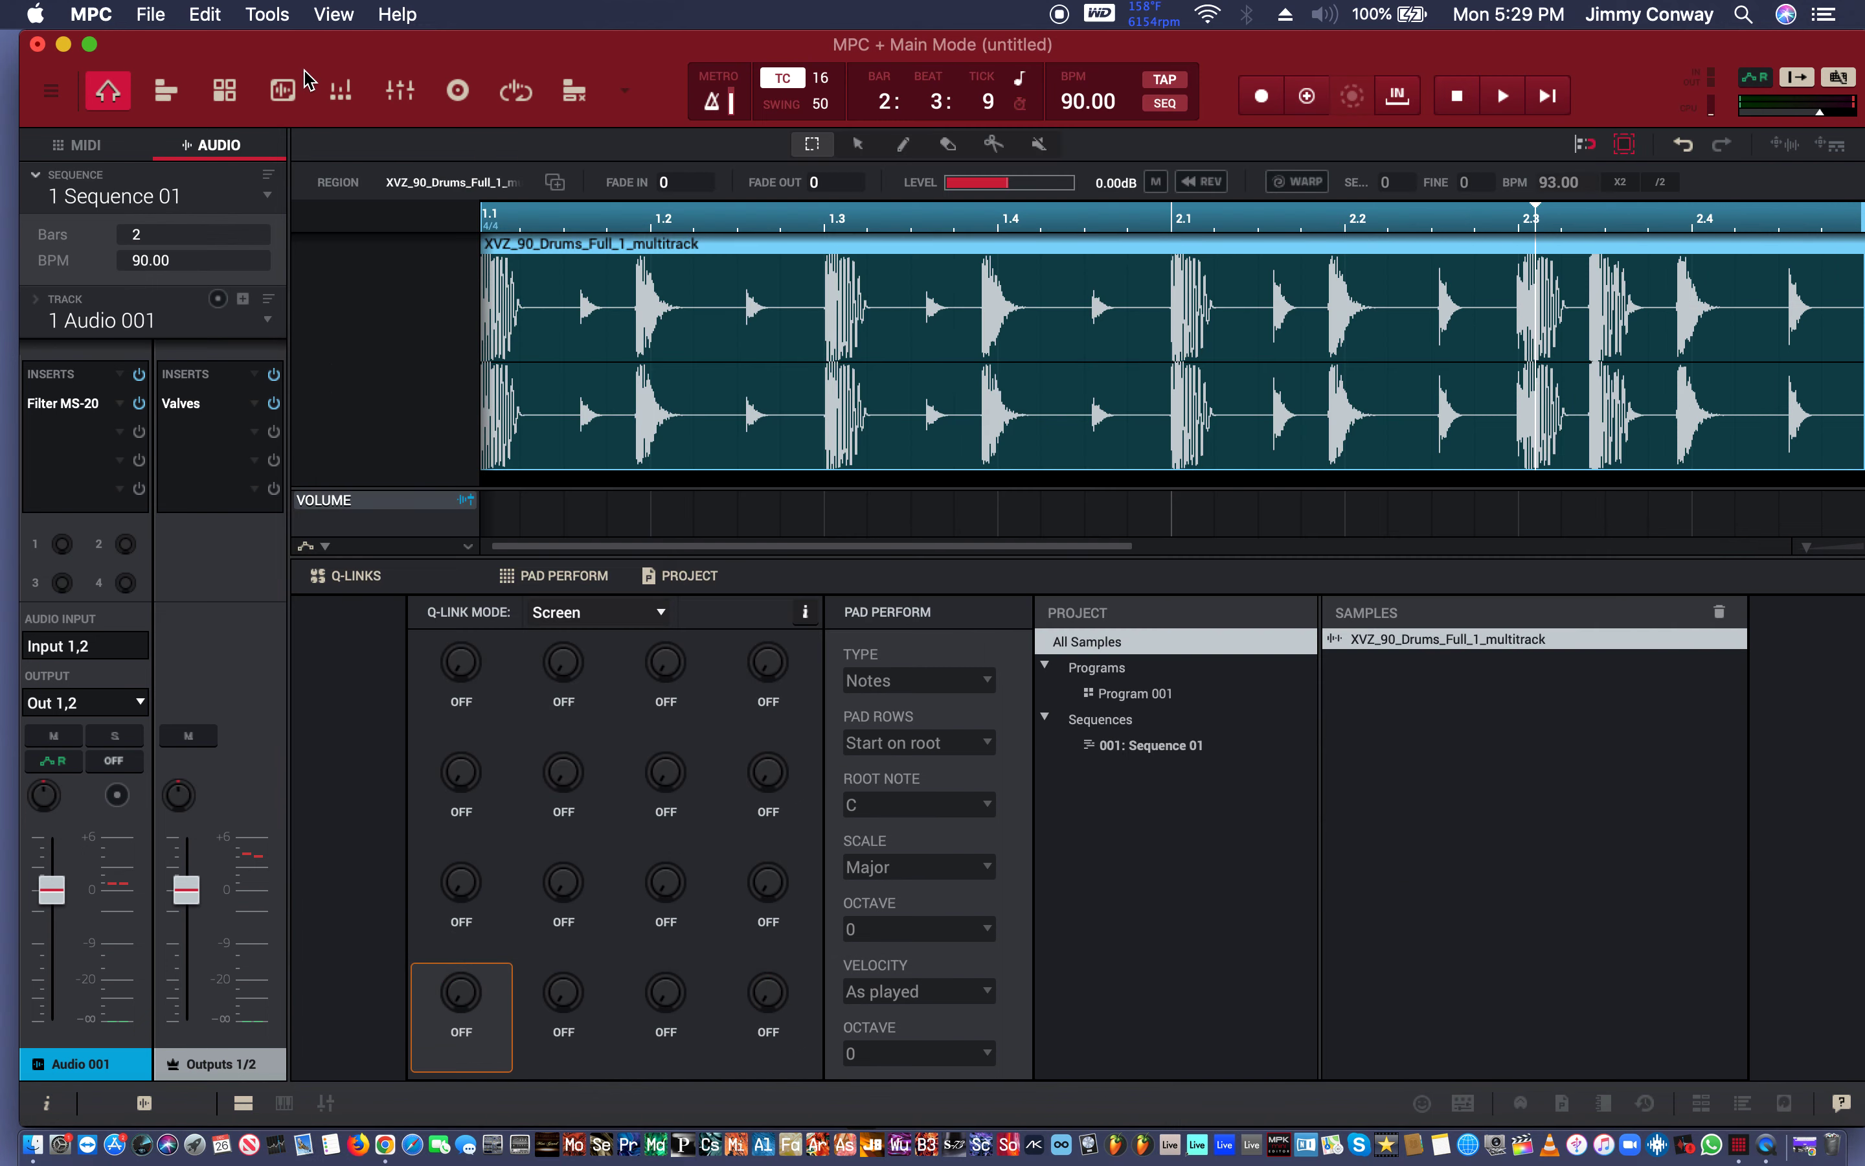